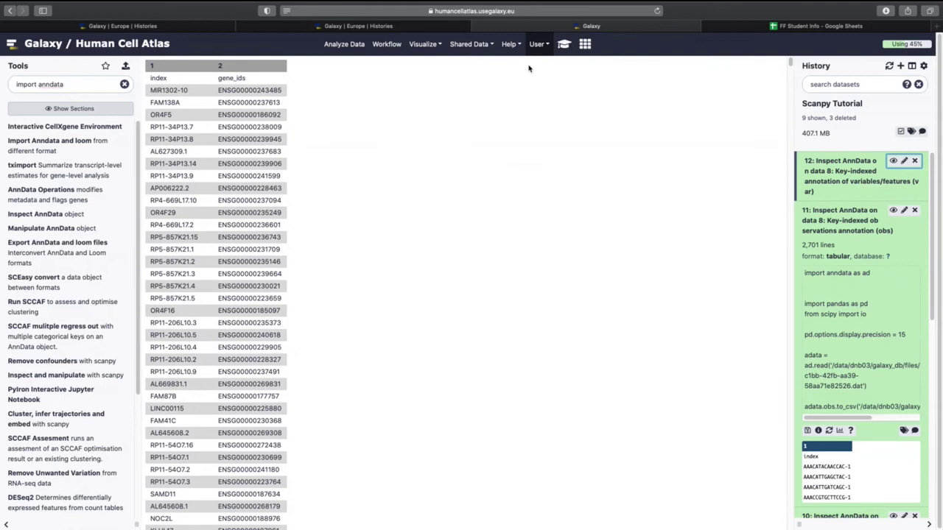
# Review the Preprocessing section of the training material, including the quality control exercise on removing genes
pyautogui.click(564, 44)
pyautogui.scroll(-2, 477, 370)
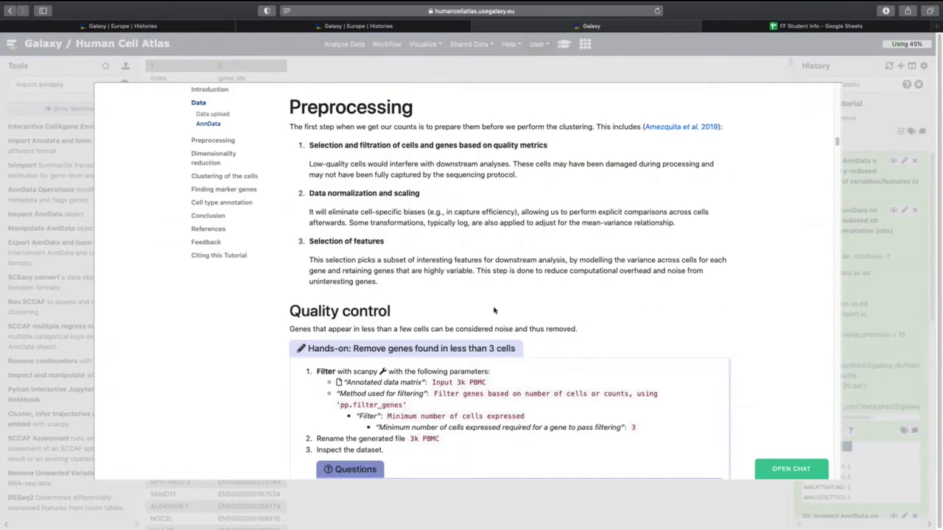
pyautogui.click(874, 258)
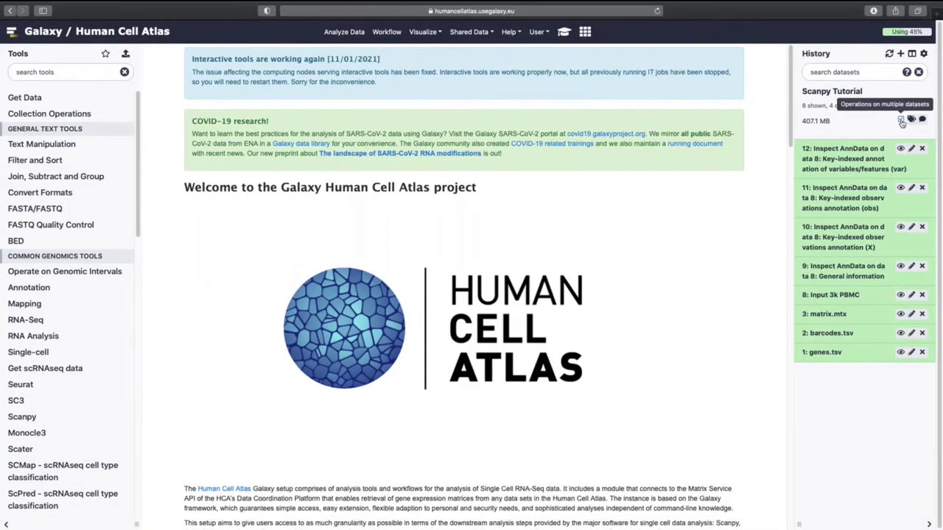
# Hide the four Inspect AnnData output datasets, numbers 9 to 12, from the Scanpy Tutorial history
pyautogui.click(901, 118)
pyautogui.click(807, 164)
pyautogui.click(807, 204)
pyautogui.click(807, 243)
pyautogui.click(806, 282)
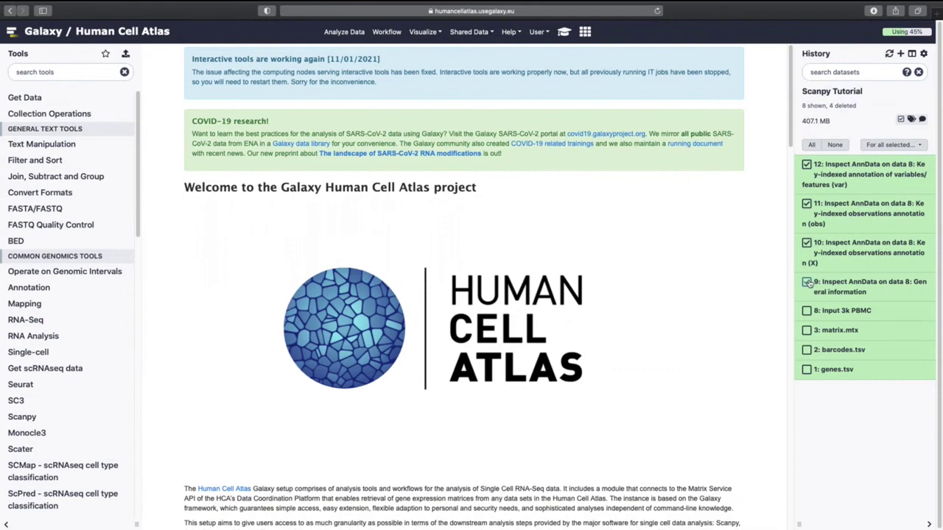
pyautogui.click(870, 146)
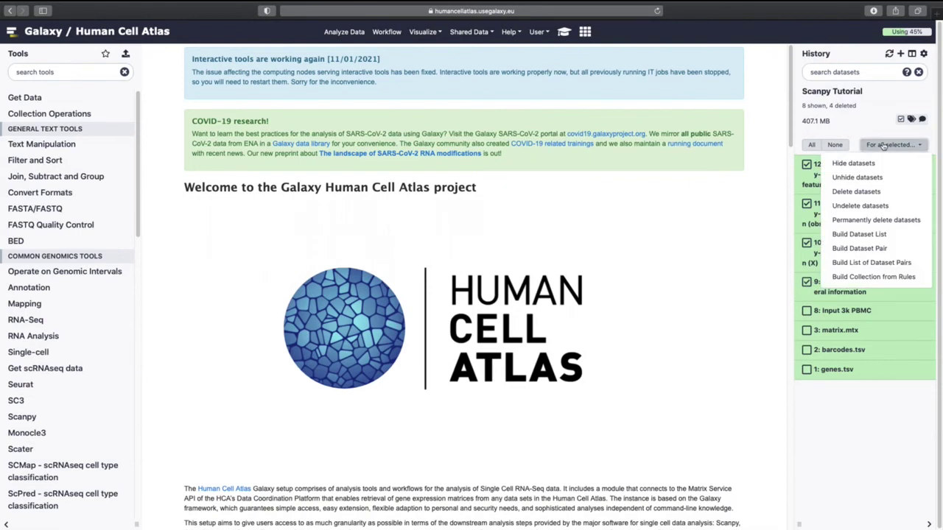
pyautogui.click(735, 288)
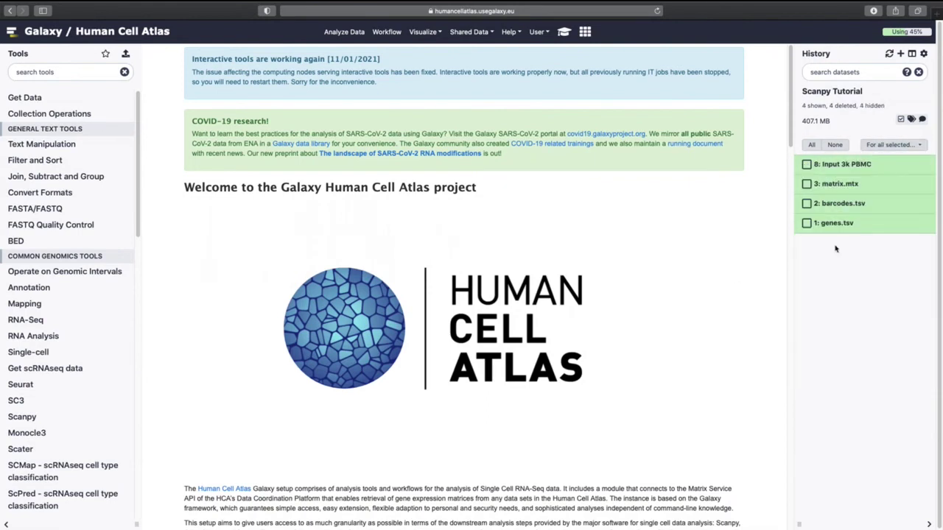
pyautogui.click(900, 121)
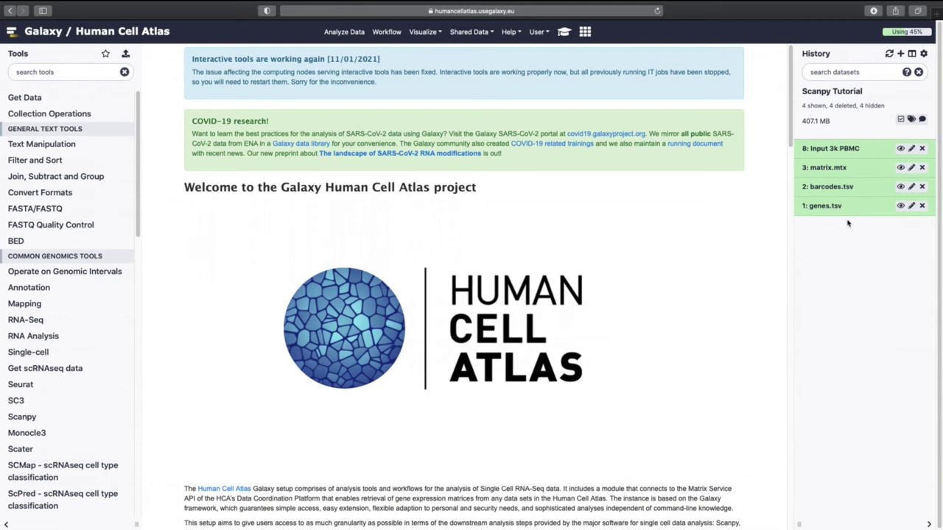
# Hide the genes.tsv, barcodes.tsv and matrix.mtx datasets in the history
pyautogui.click(900, 119)
pyautogui.click(806, 222)
pyautogui.click(806, 203)
pyautogui.click(807, 184)
pyautogui.click(893, 145)
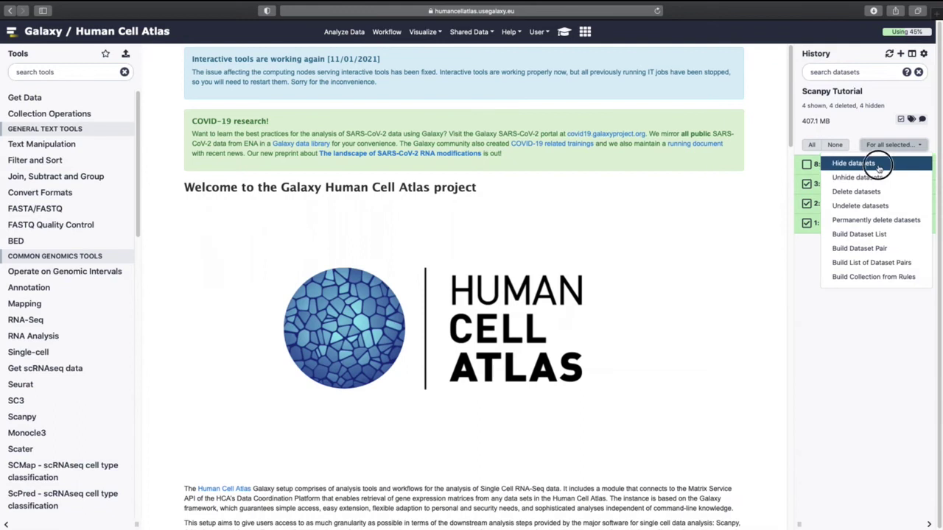
pyautogui.click(878, 165)
pyautogui.click(900, 120)
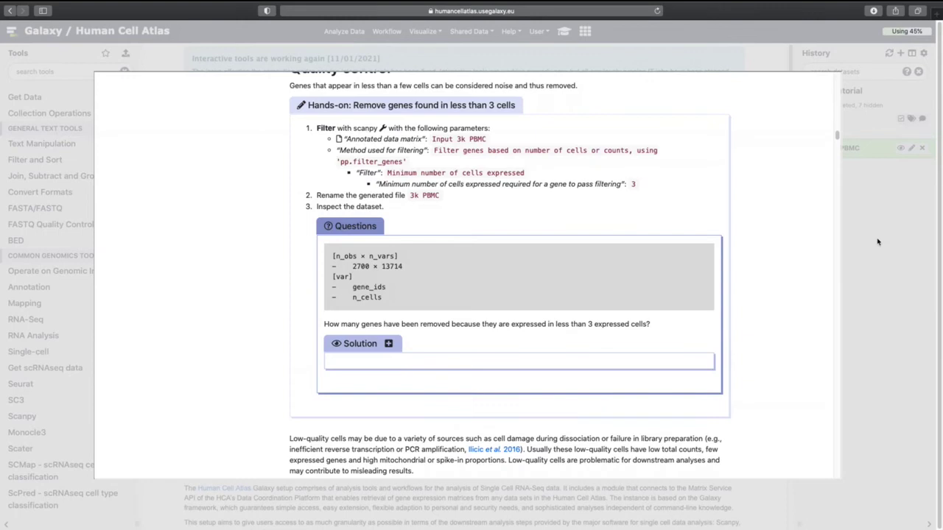
# Find the Filter with scanpy tool and set its method to filter genes based on number of cells or counts, using 'pp.filter_genes'
pyautogui.write('filter with scanpy')
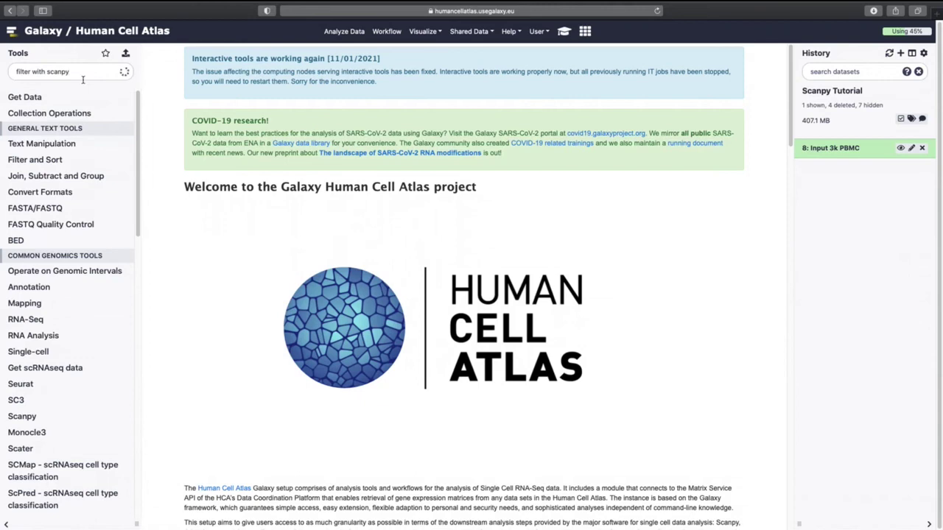
pyautogui.click(72, 110)
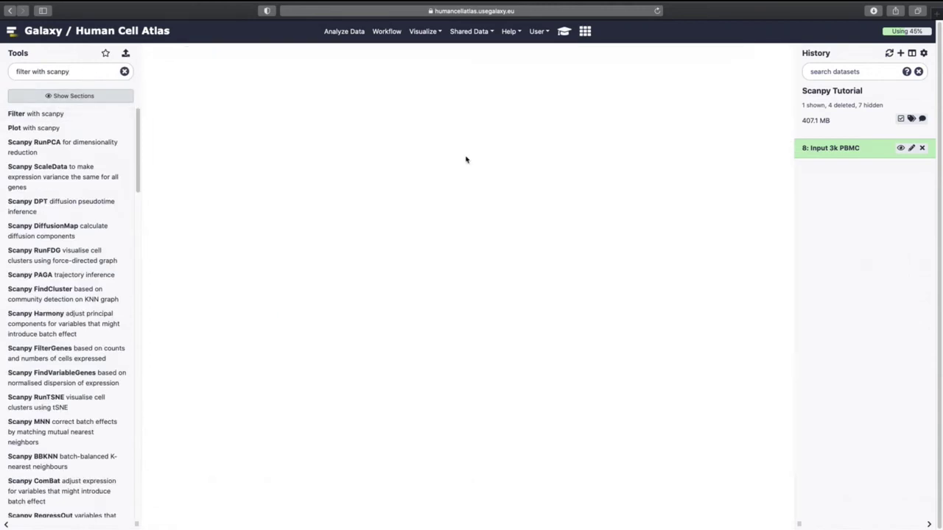
pyautogui.click(340, 189)
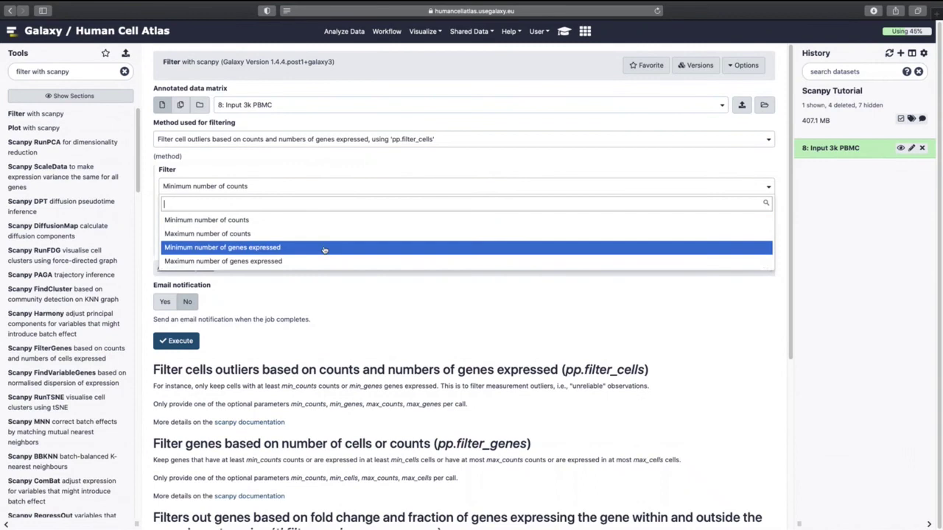
pyautogui.click(324, 250)
pyautogui.click(316, 150)
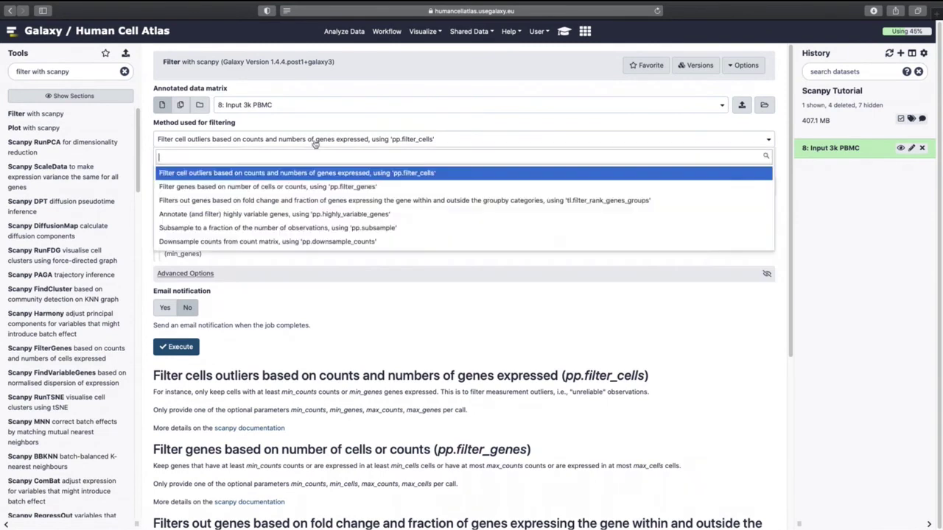
pyautogui.click(310, 186)
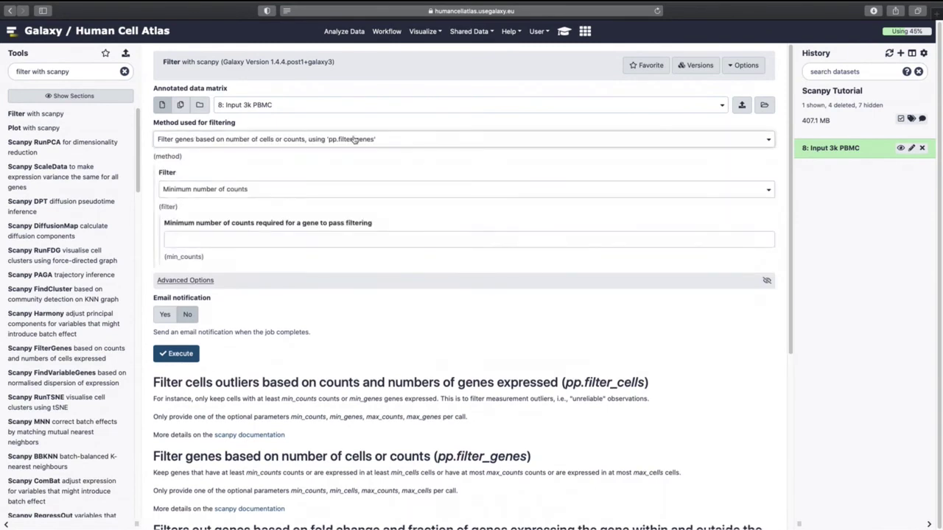
# Filter Input 3k PBMC by Minimum number of cells expressed, requiring 3 cells per gene, and run the tool
pyautogui.click(226, 190)
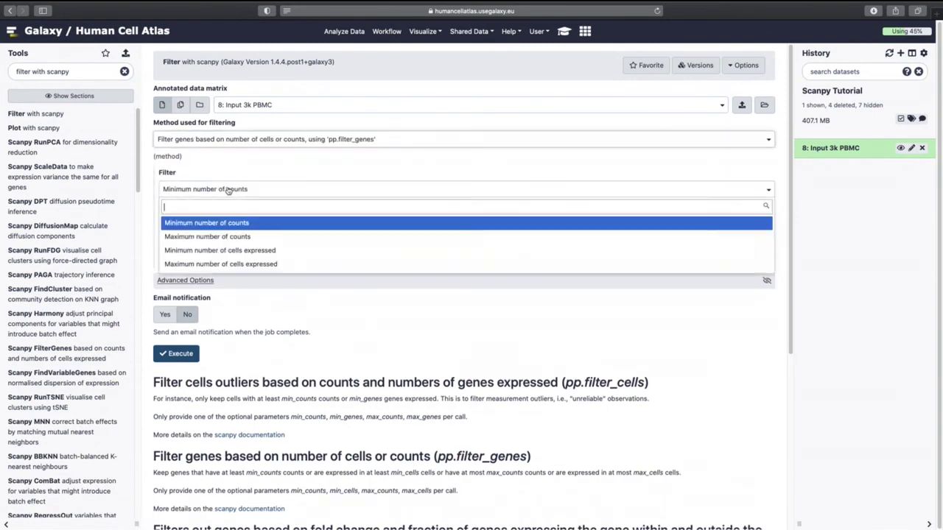
pyautogui.click(238, 252)
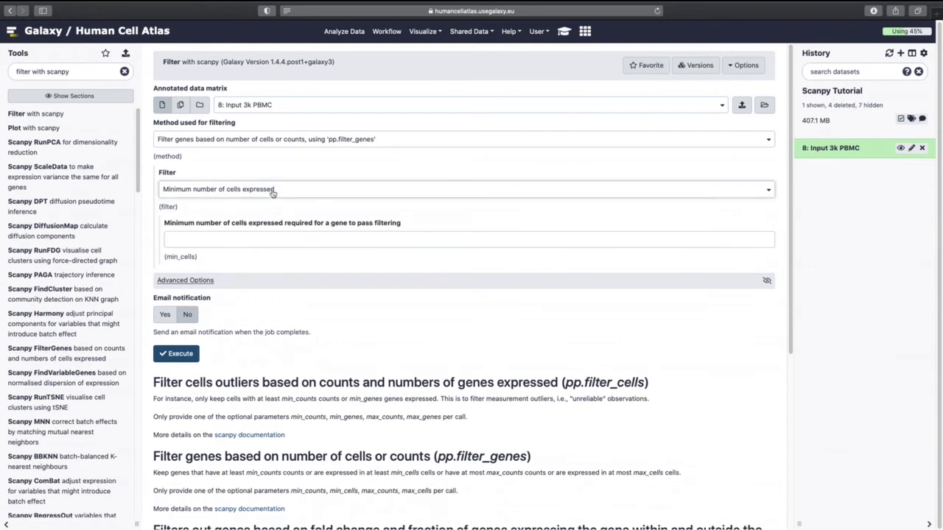
pyautogui.click(260, 190)
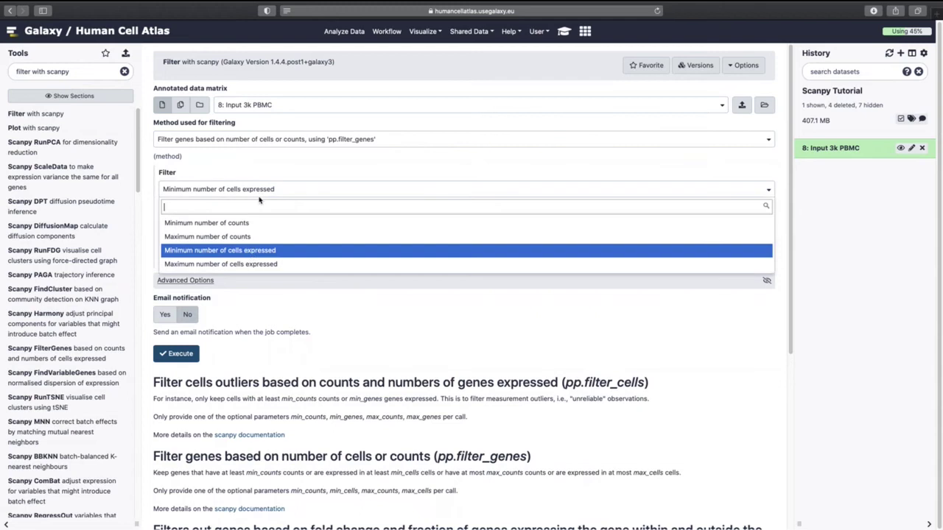
pyautogui.click(250, 255)
pyautogui.click(259, 241)
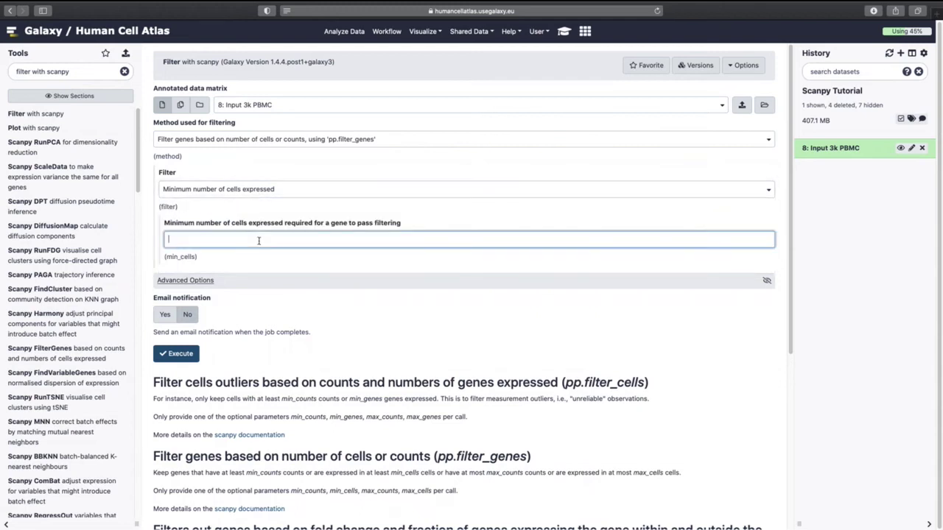
pyautogui.click(180, 353)
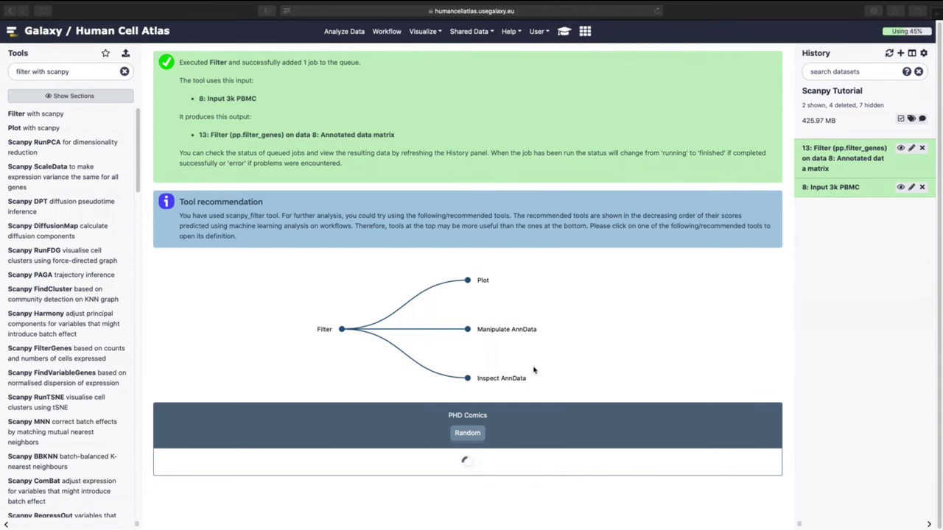
# Rename the filtered annotated data matrix as 3k PBMC and save its attributes
pyautogui.click(913, 150)
pyautogui.click(913, 150)
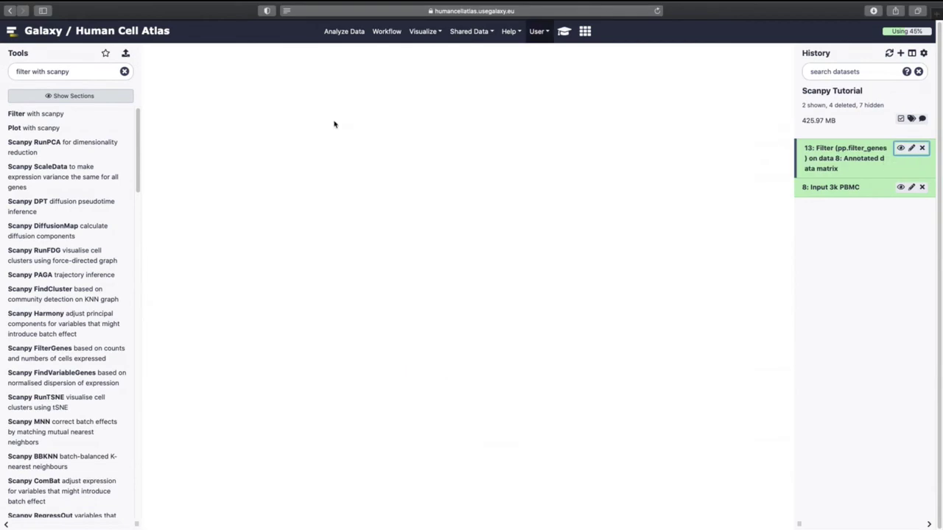
pyautogui.click(225, 171)
pyautogui.press('super+a')
pyautogui.write('3k')
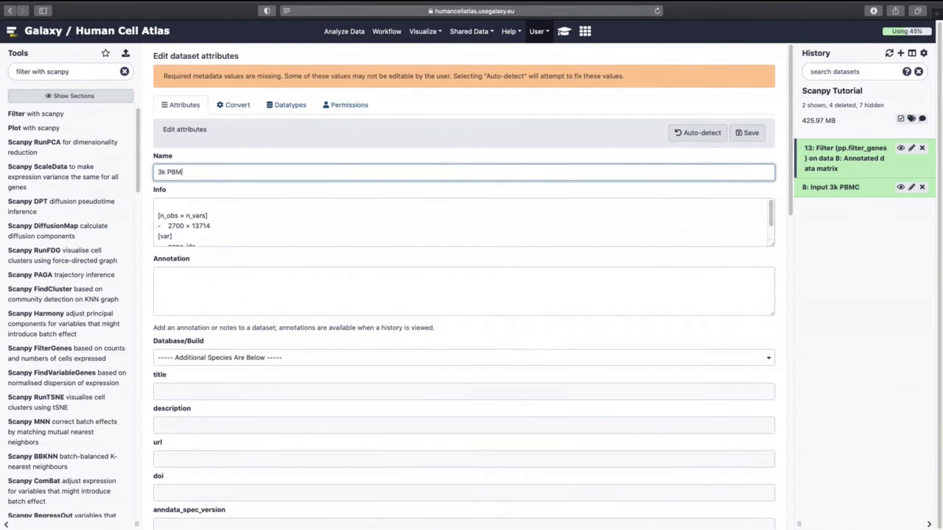
pyautogui.click(748, 132)
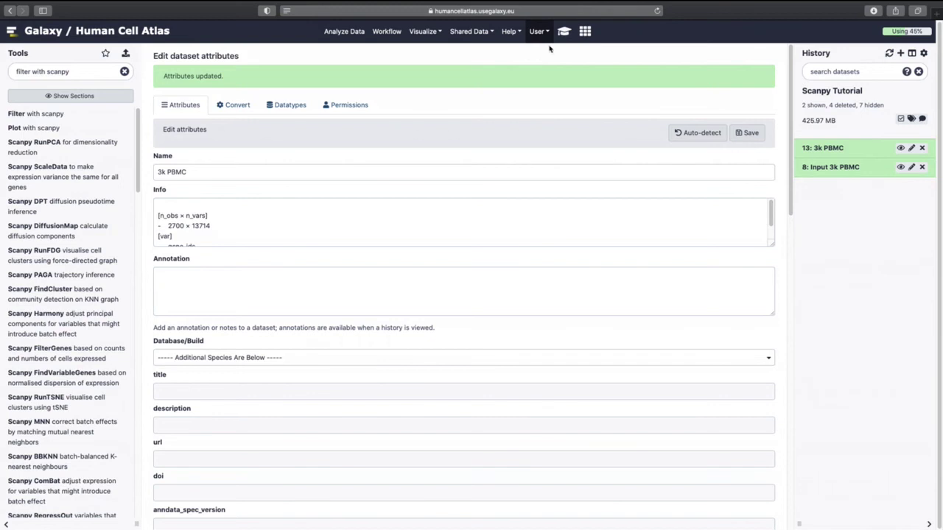
# Inspect the 3k PBMC dataset's dimensions and compare them with the tutorial's solution on how many genes were removed
pyautogui.click(825, 148)
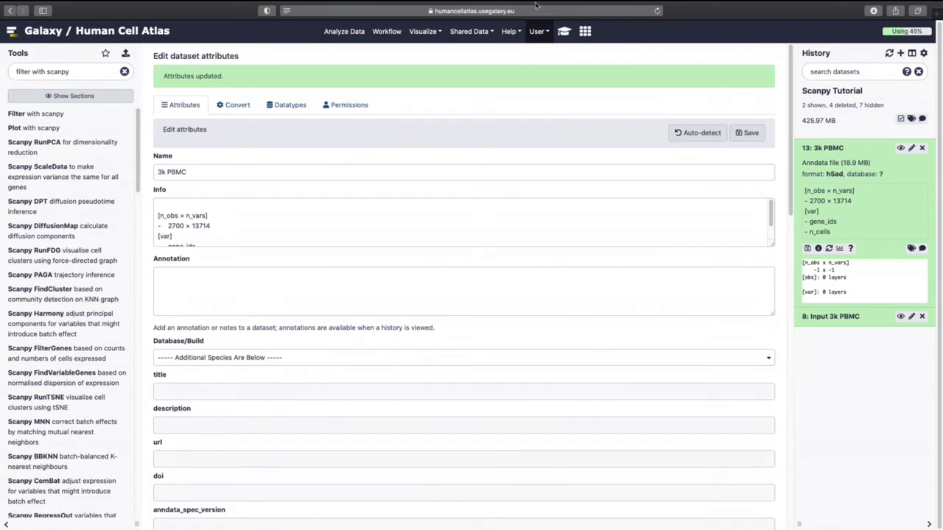
pyautogui.click(563, 31)
pyautogui.click(388, 355)
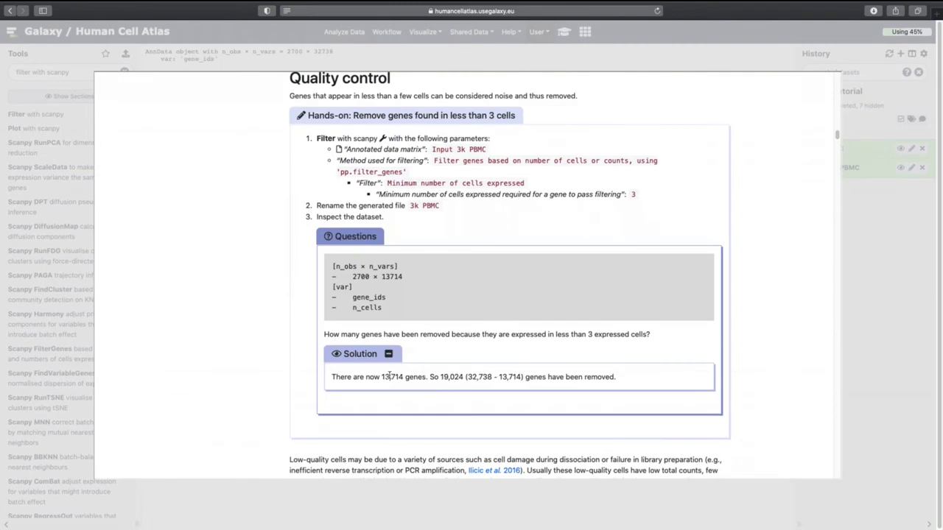
pyautogui.moveTo(441, 376); pyautogui.dragTo(522, 378)
pyautogui.click(516, 396)
# Read the tutorial's notes on low-quality cells and the Computation of QC metrics instructions for extracting the gene annotation
pyautogui.scroll(-4, 512, 396)
pyautogui.scroll(-5, 512, 396)
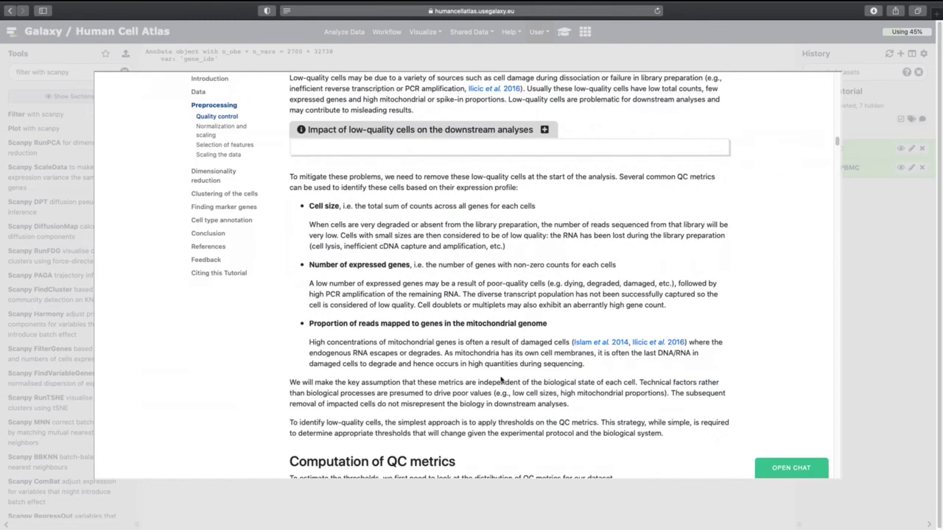
pyautogui.scroll(4, 460, 319)
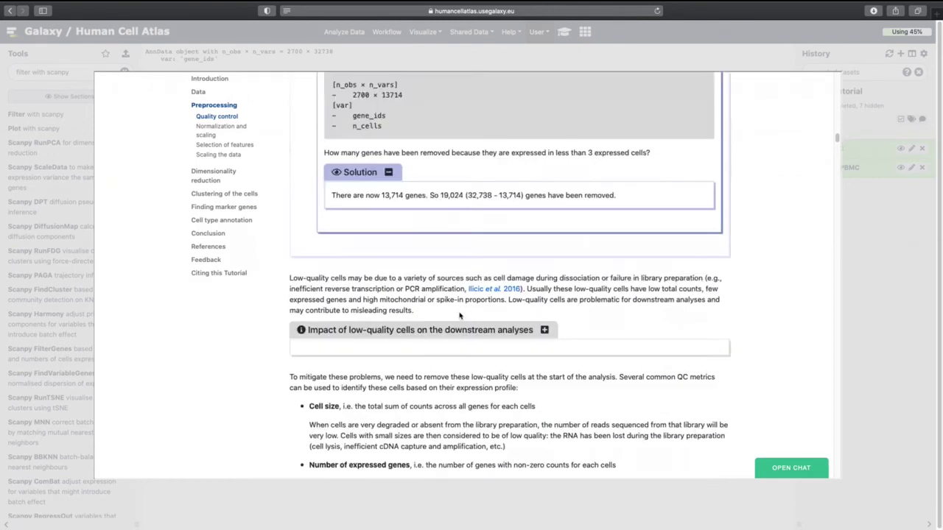
pyautogui.scroll(-7, 459, 316)
pyautogui.scroll(-6, 458, 314)
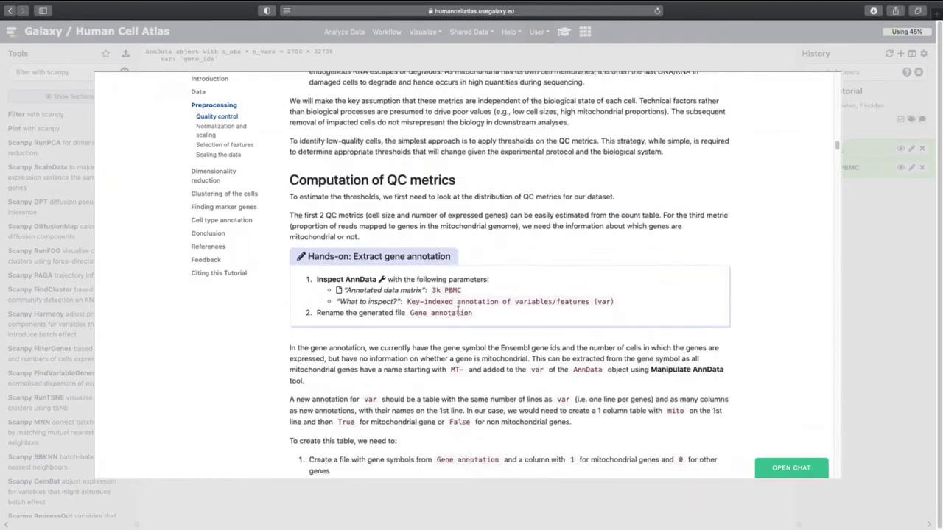
pyautogui.scroll(1, 461, 300)
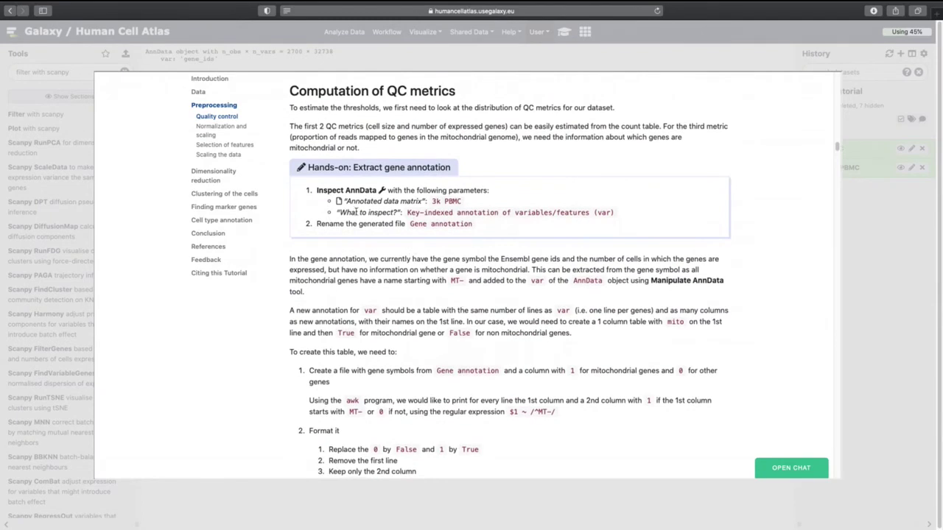
pyautogui.scroll(-1, 361, 197)
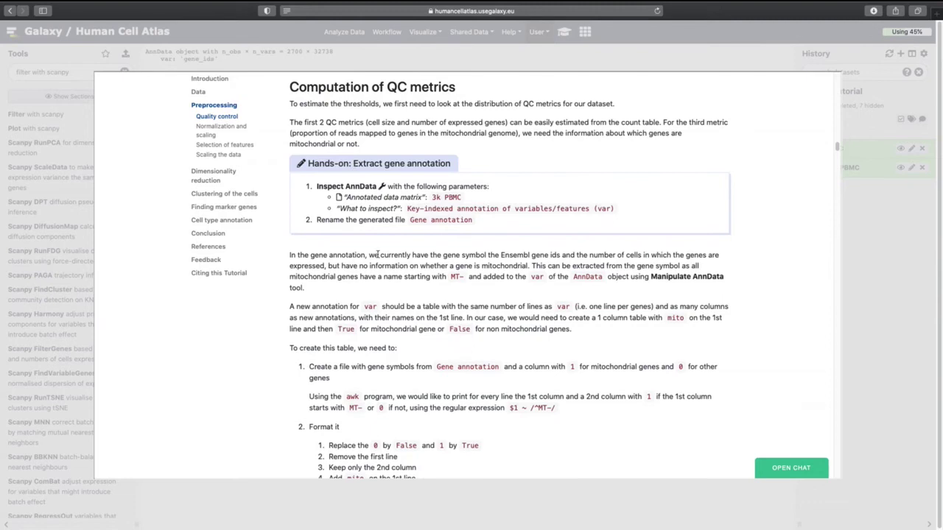
pyautogui.scroll(-1, 378, 261)
pyautogui.scroll(1, 380, 268)
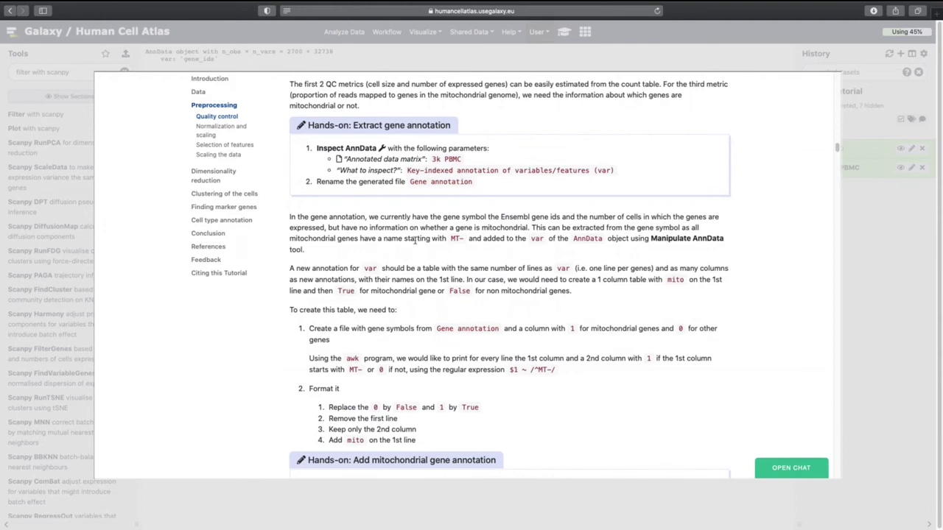
pyautogui.scroll(1, 398, 230)
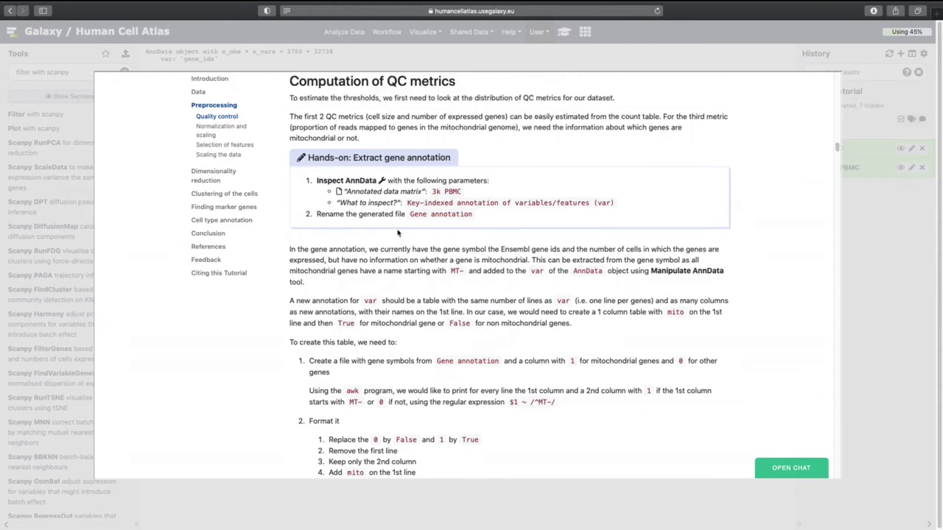
pyautogui.moveTo(320, 181); pyautogui.dragTo(480, 217)
pyautogui.click(318, 182)
pyautogui.click(479, 217)
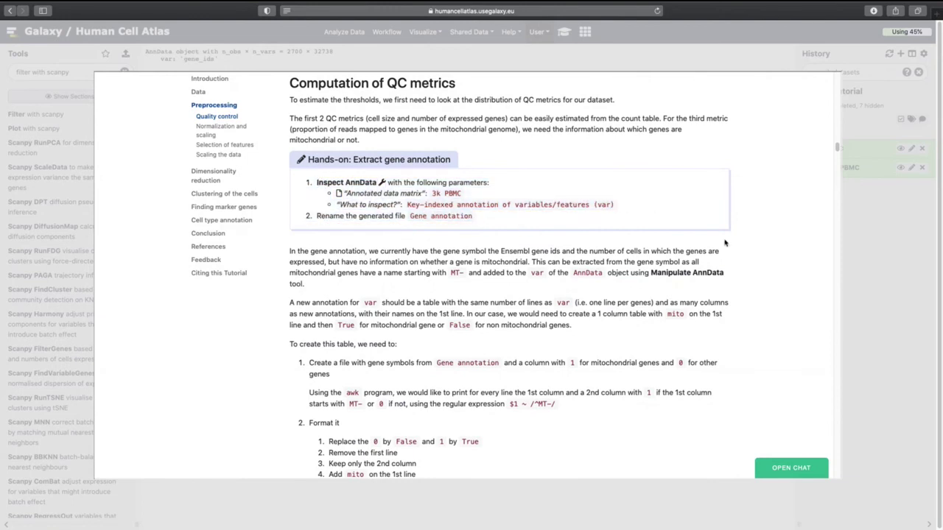
pyautogui.click(882, 222)
# Run Inspect AnnData on 3k PBMC to extract the Key-indexed annotation of variables/features (var)
pyautogui.tripleClick(83, 73)
pyautogui.write('Inspect')
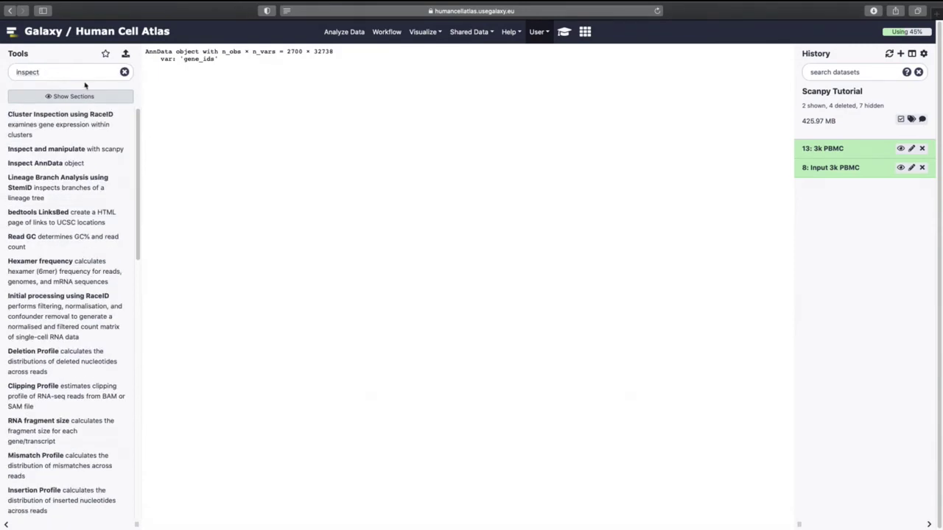
pyautogui.click(67, 165)
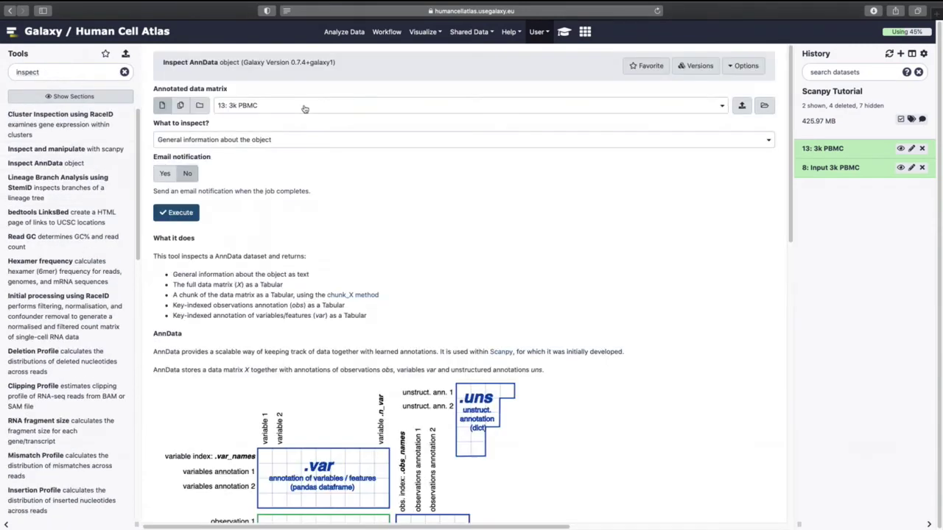
pyautogui.click(260, 140)
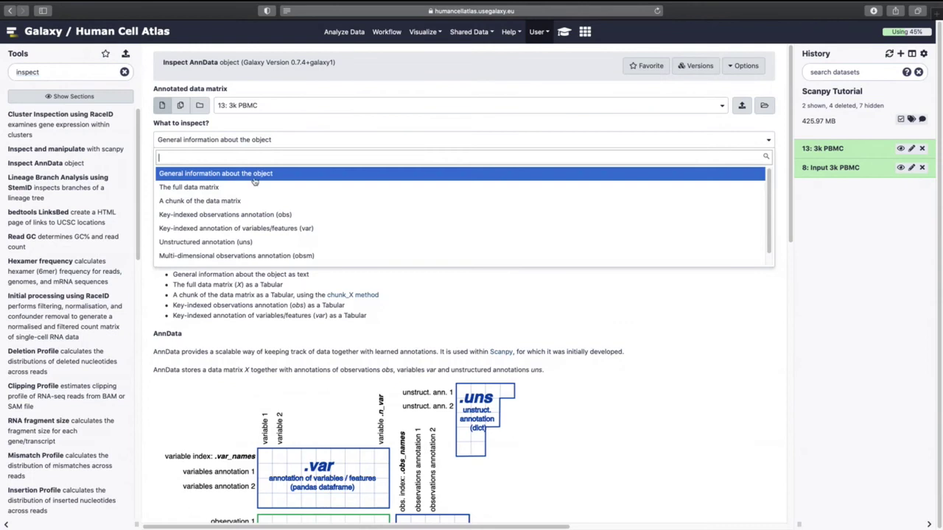
pyautogui.click(271, 230)
pyautogui.click(181, 213)
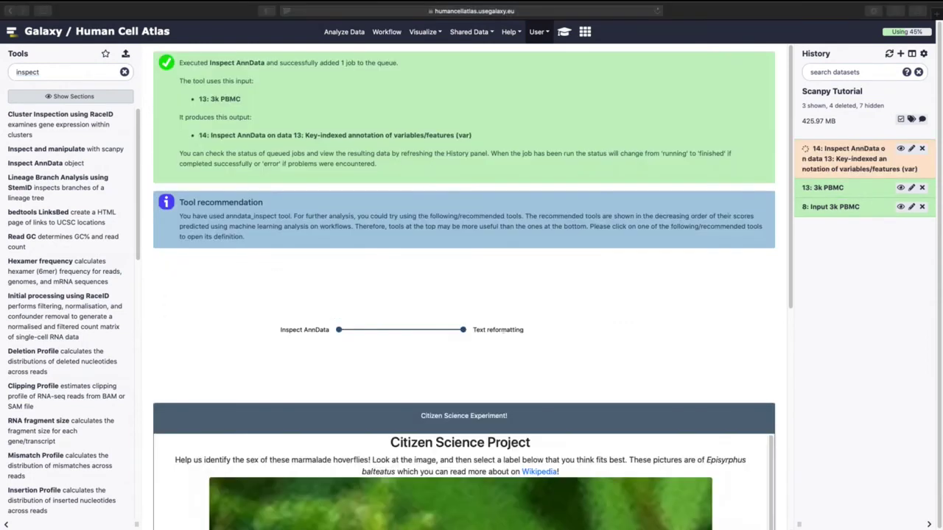
# View the extracted variables/features annotation dataset and rename it as Gene Annotation, saving its attributes
pyautogui.click(901, 148)
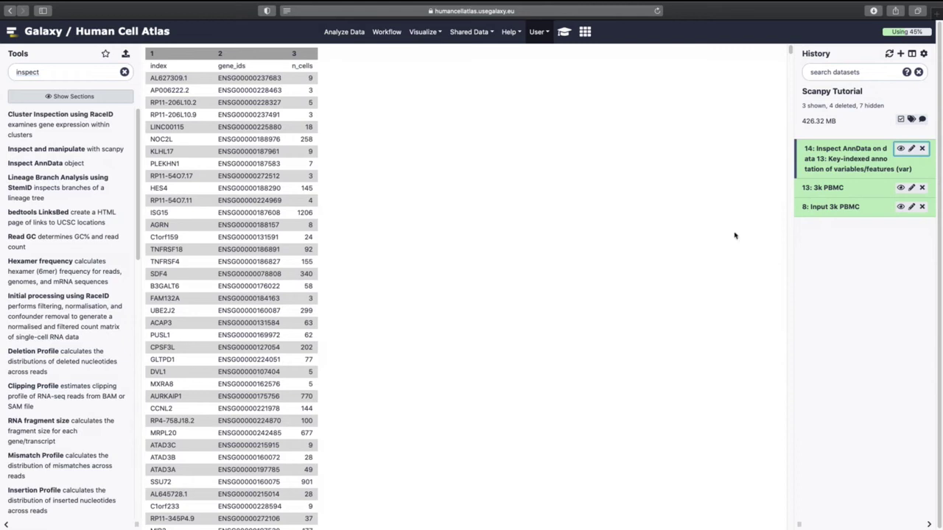
pyautogui.click(911, 150)
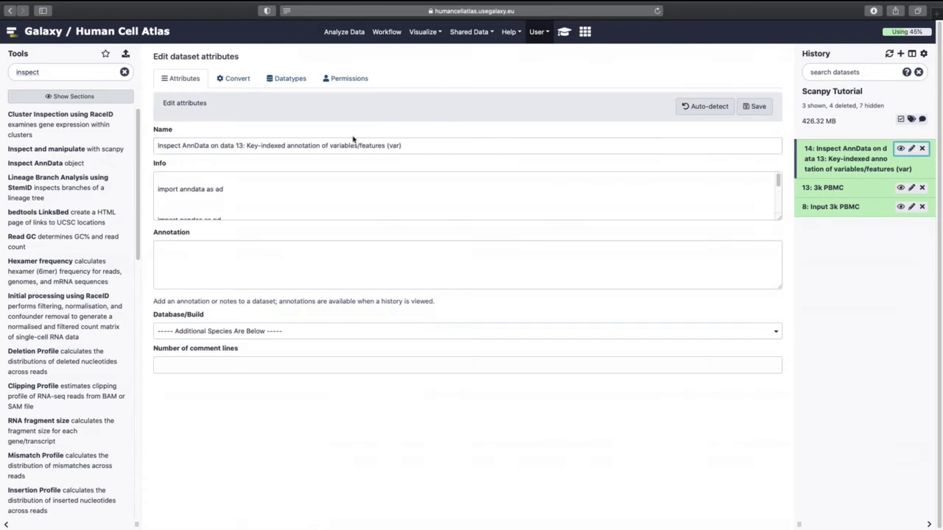
pyautogui.tripleClick(205, 143)
pyautogui.write('Gene A')
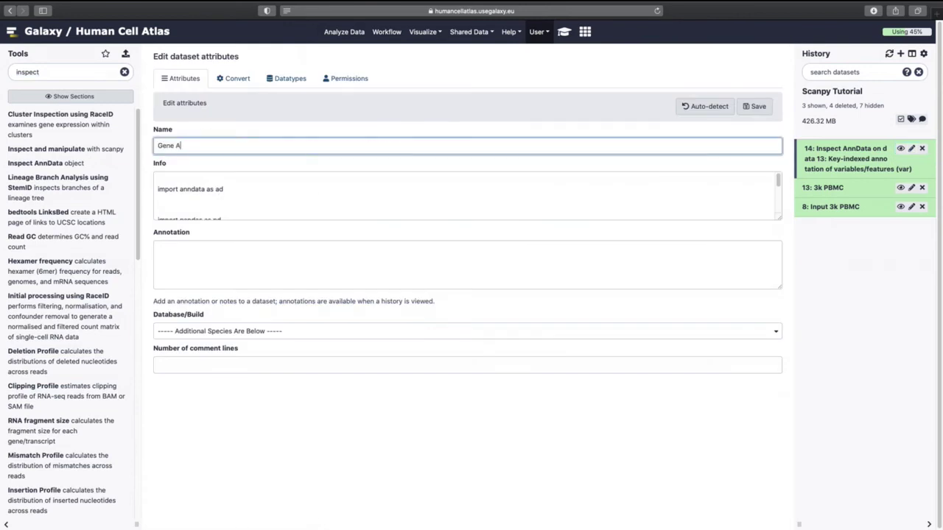
pyautogui.write('nnotation')
pyautogui.click(758, 106)
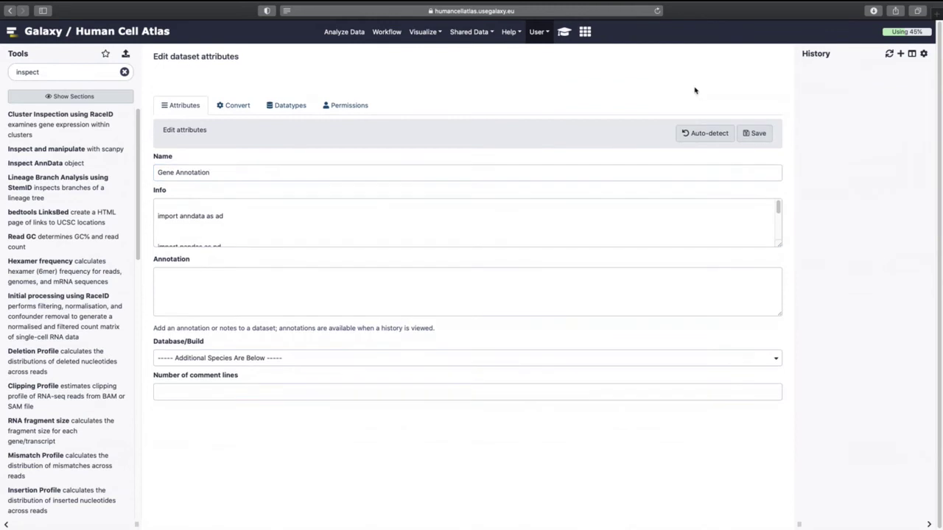
# Copy the AWK program {print $1, $1 ~ /^MT-/} from the tutorial's Add mitochondrial gene annotation section
pyautogui.click(564, 32)
pyautogui.scroll(-5, 381, 325)
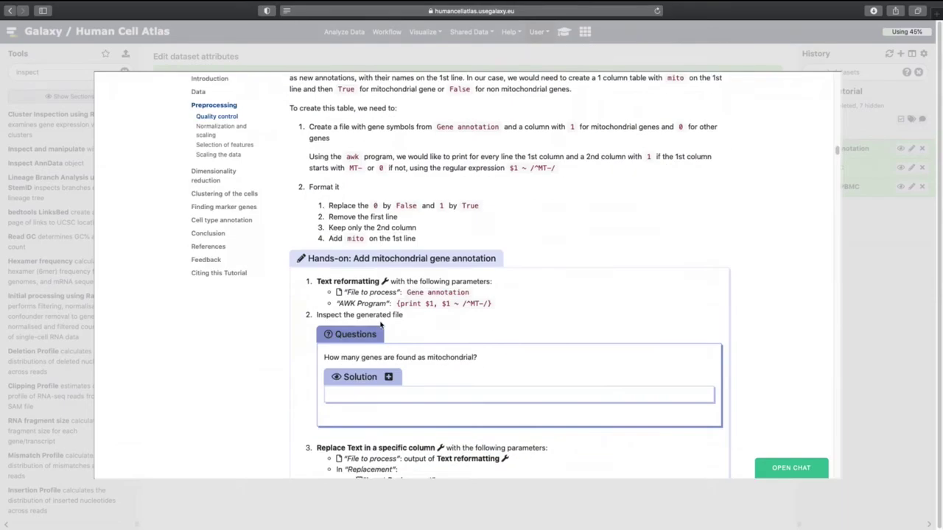
pyautogui.moveTo(396, 226); pyautogui.dragTo(497, 227)
pyautogui.press('super+c')
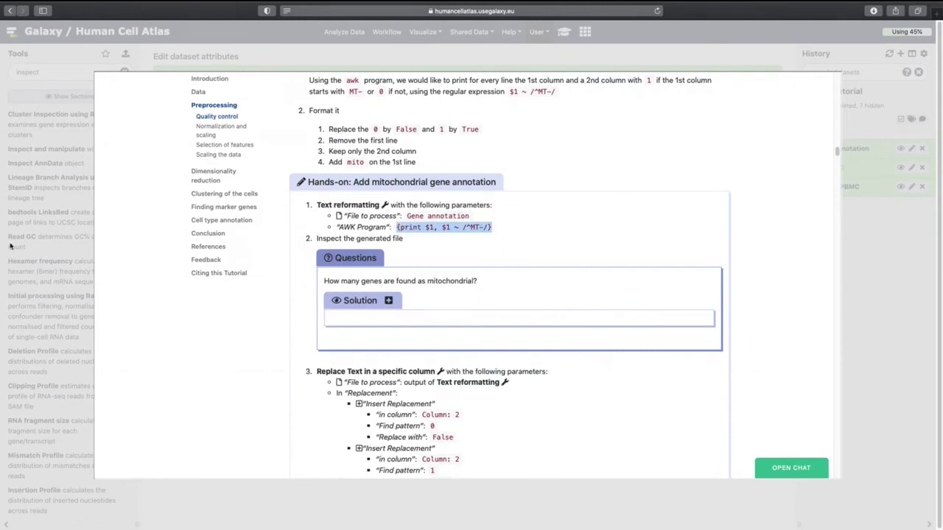
# Run Text reformatting with awk on Gene Annotation using the copied AWK program
pyautogui.click(67, 72)
pyautogui.doubleClick(68, 71)
pyautogui.write('text re')
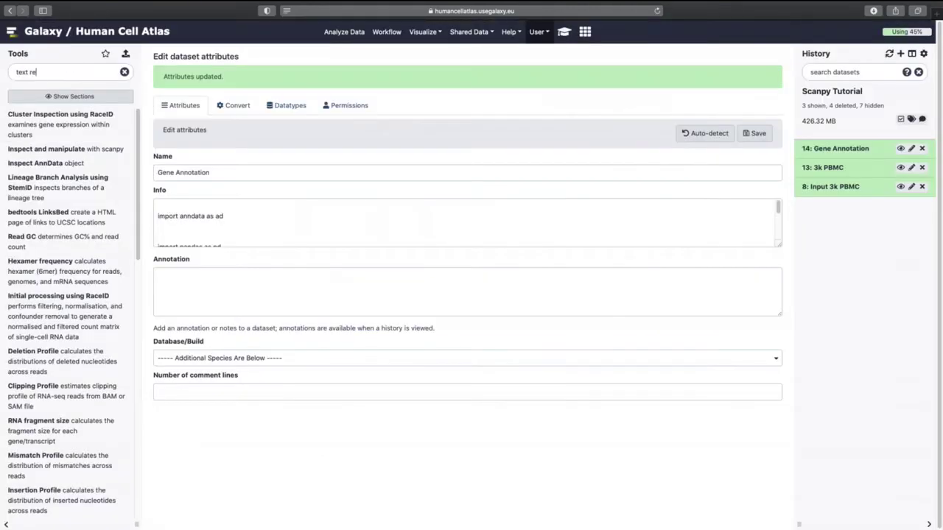
pyautogui.write('formatting')
pyautogui.click(855, 151)
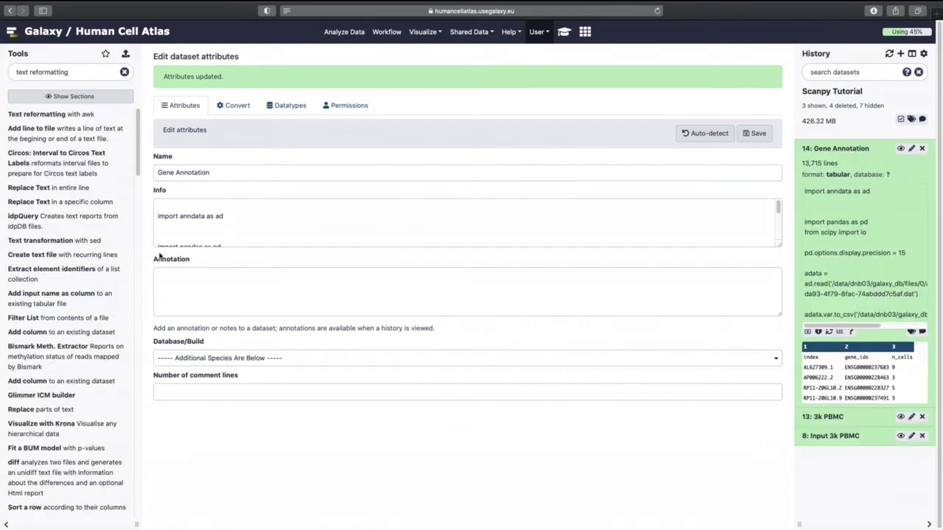
pyautogui.click(70, 115)
pyautogui.click(226, 145)
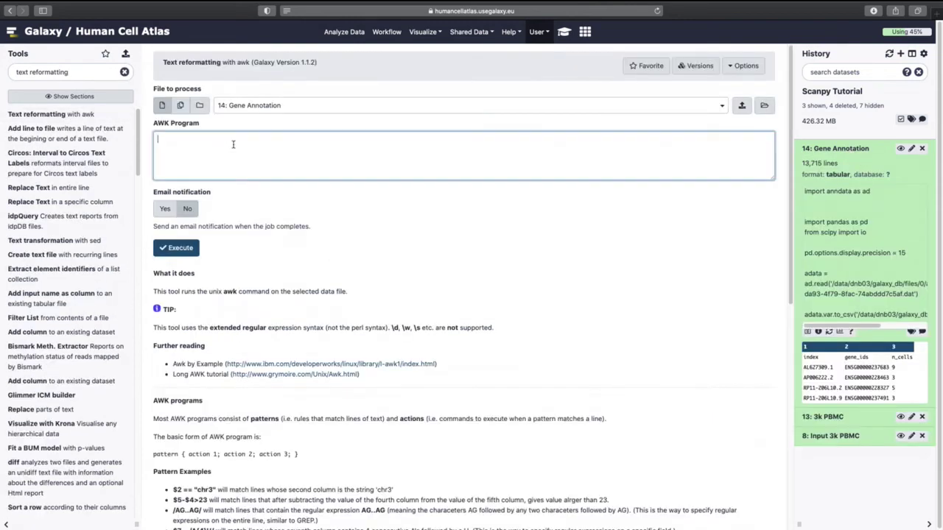
pyautogui.press('super+v')
pyautogui.click(181, 248)
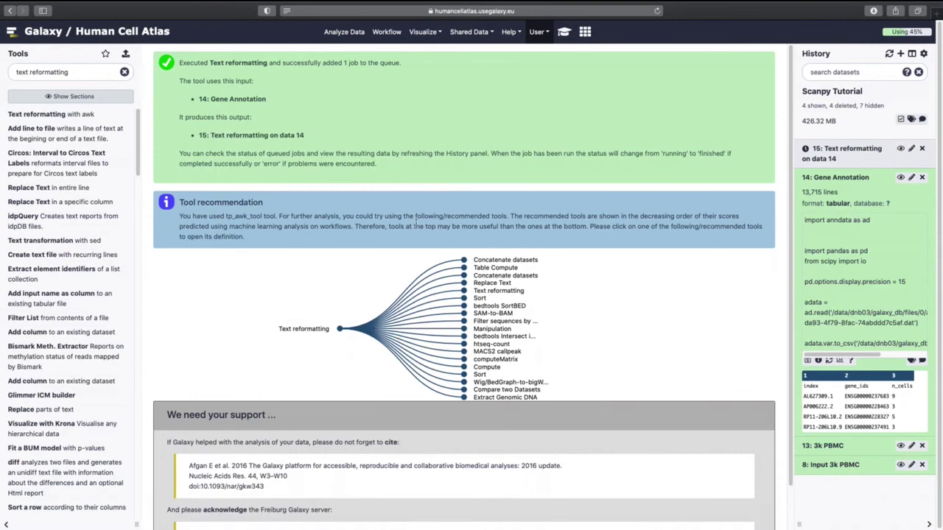
# Inspect the Text reformatting output and read the tutorial's question on how many genes are mitochondrial
pyautogui.click(845, 183)
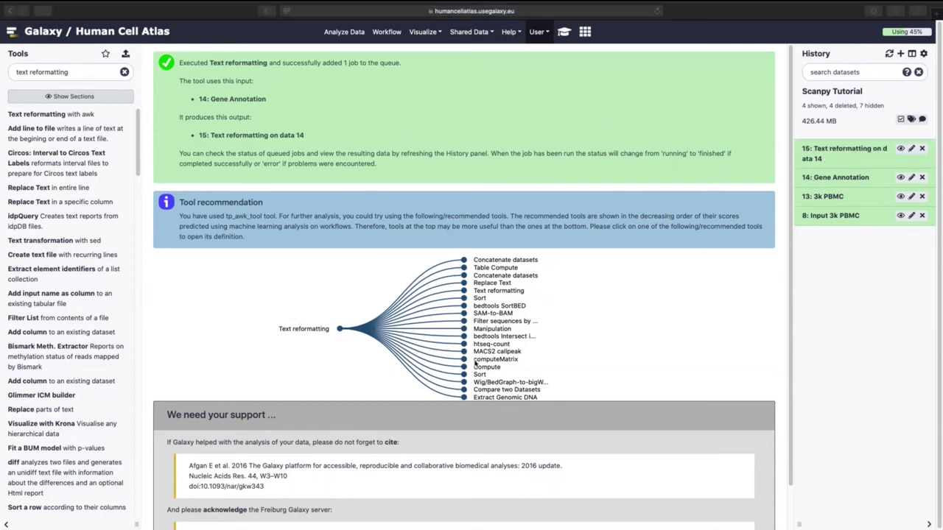
pyautogui.click(900, 149)
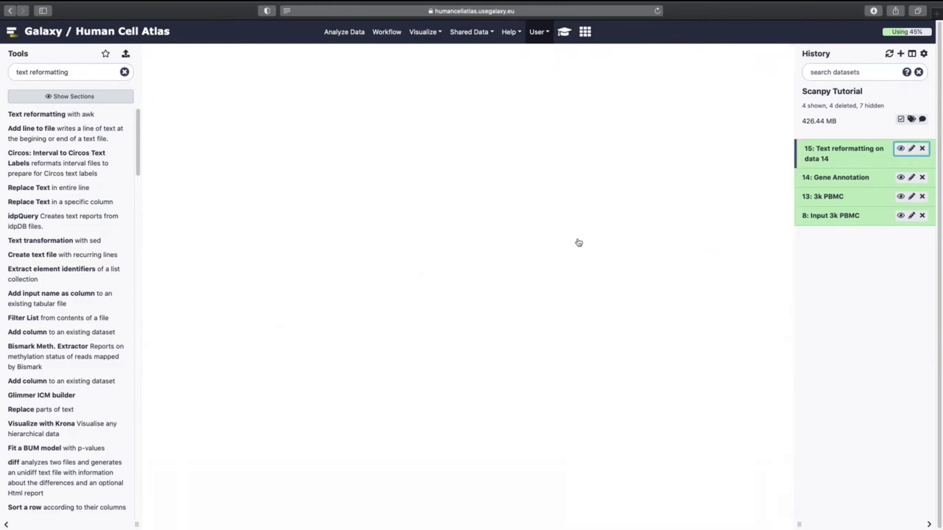
pyautogui.click(564, 32)
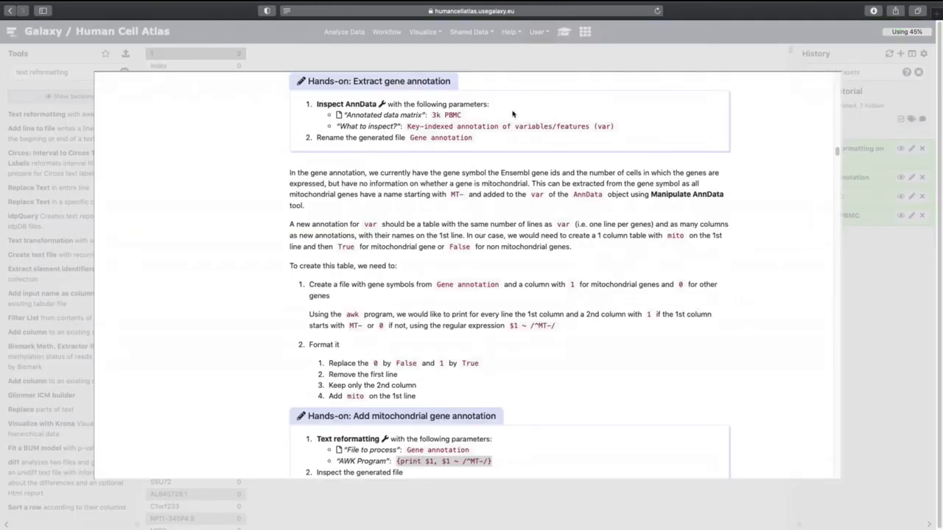
pyautogui.click(518, 59)
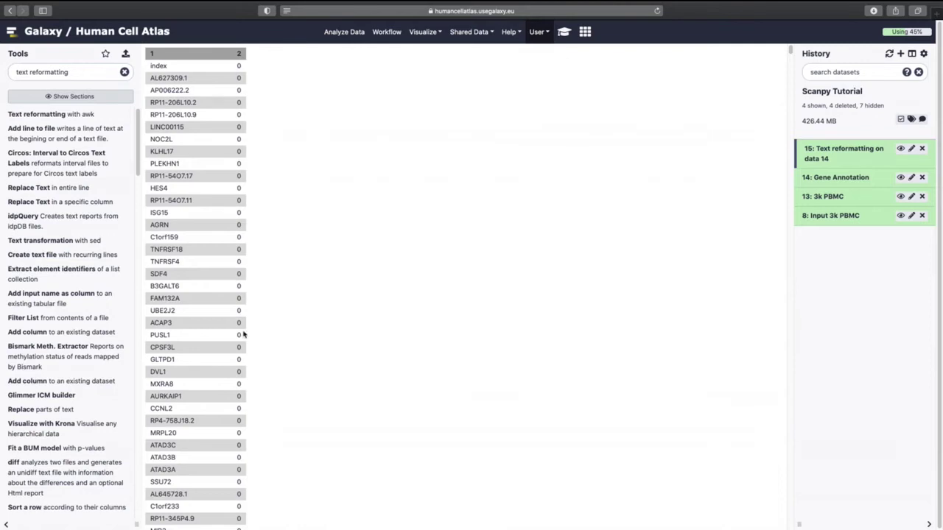
pyautogui.click(563, 32)
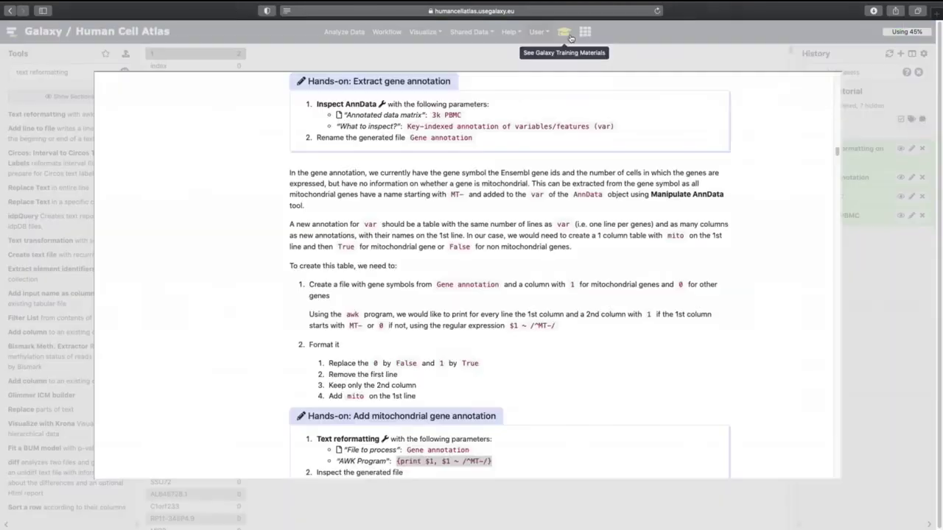
pyautogui.scroll(-3, 483, 361)
pyautogui.scroll(-2, 478, 363)
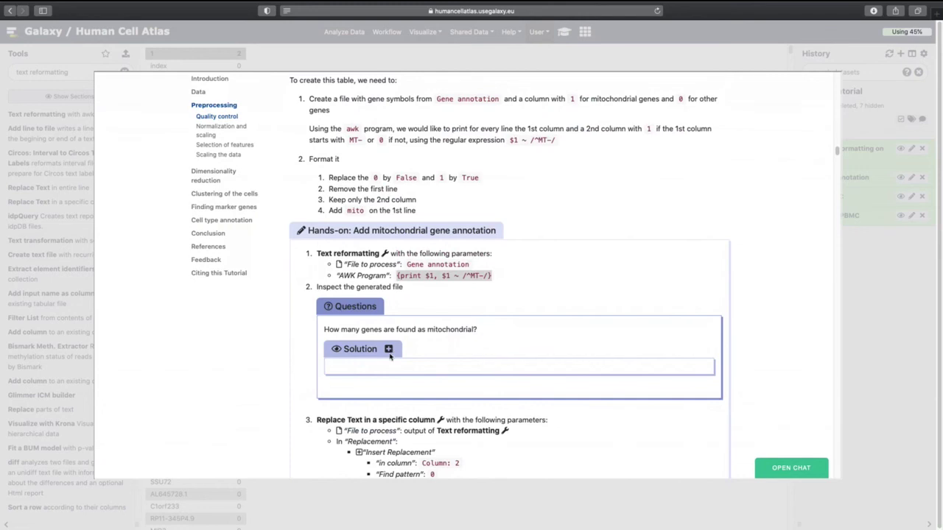
pyautogui.scroll(1, 389, 349)
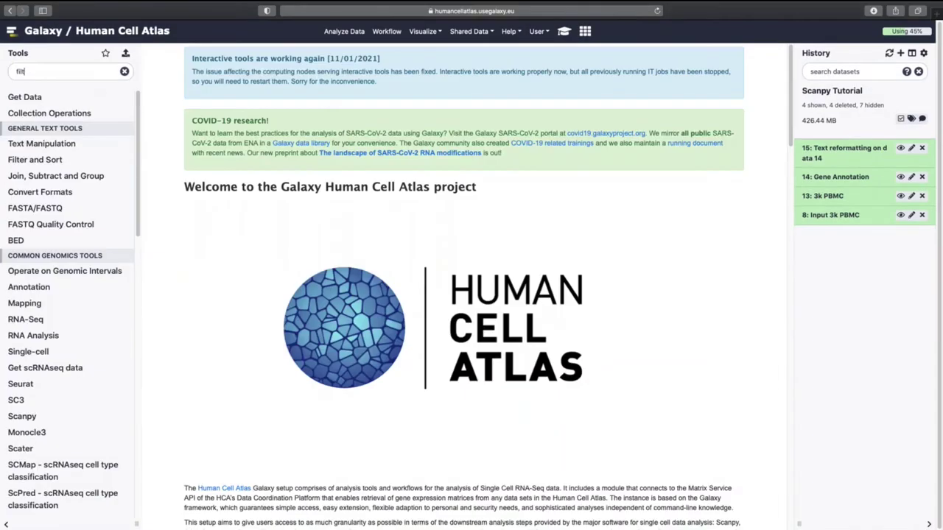
# Run Filter on the Text reformatting output with the condition c2!=0, skipping 1 header line
pyautogui.write('er')
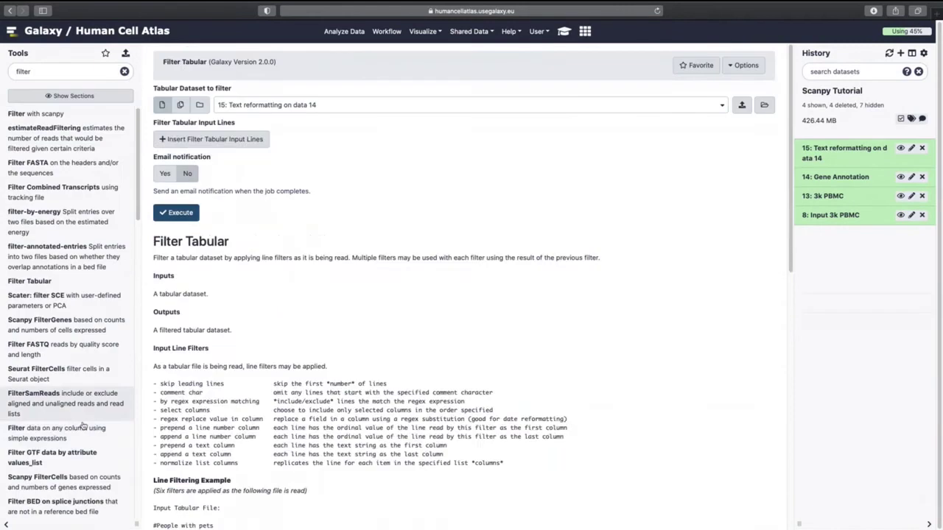
pyautogui.click(83, 427)
pyautogui.moveTo(221, 150); pyautogui.dragTo(111, 155)
pyautogui.write('c2!=0')
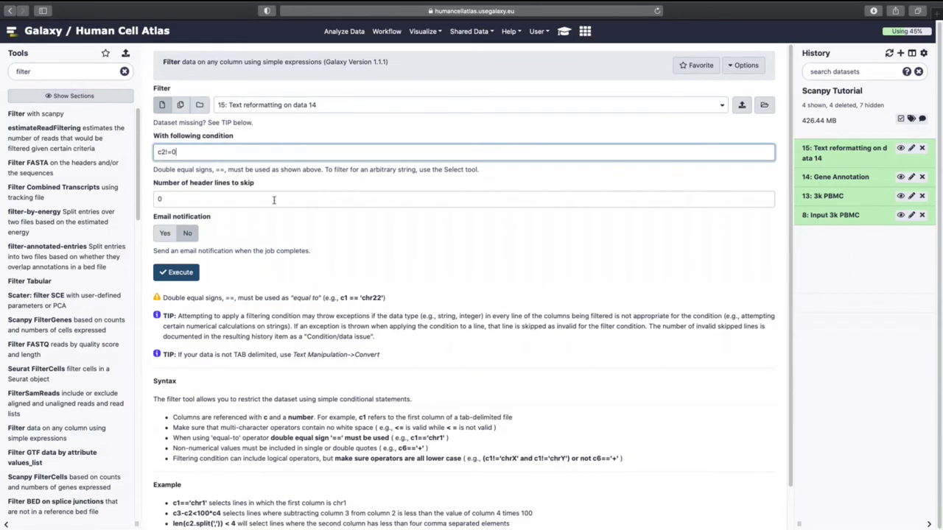
pyautogui.click(248, 197)
pyautogui.press('BackSpace')
pyautogui.write('1')
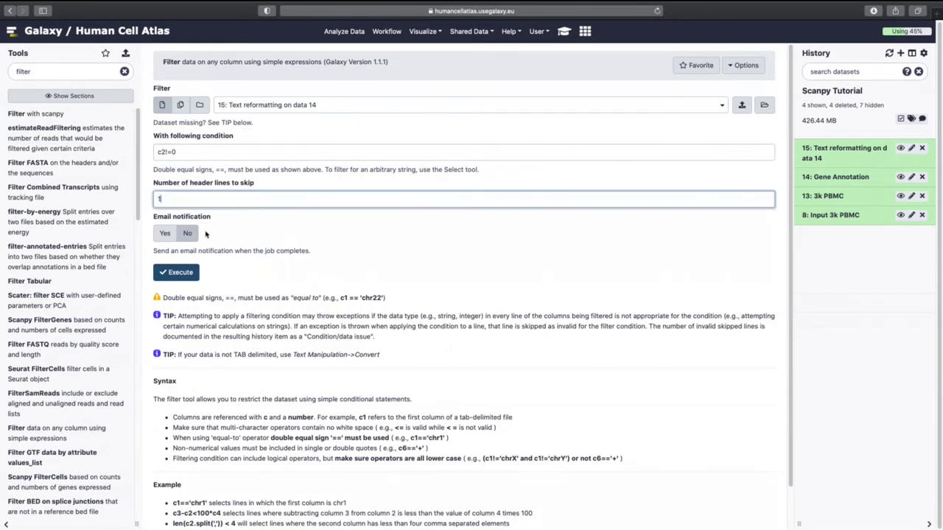
pyautogui.click(180, 273)
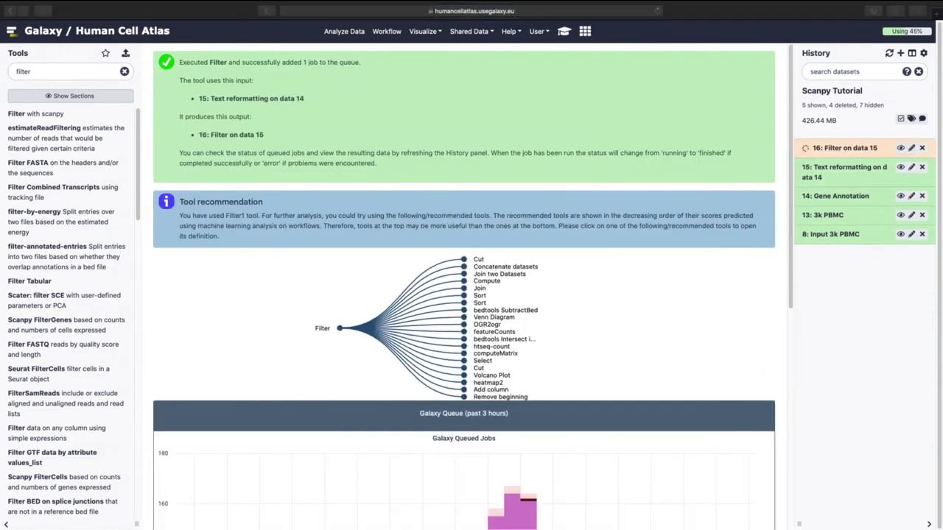
# Check the filtered mitochondrial genes against the tutorial's solution and read the Replace Text parameters
pyautogui.click(900, 147)
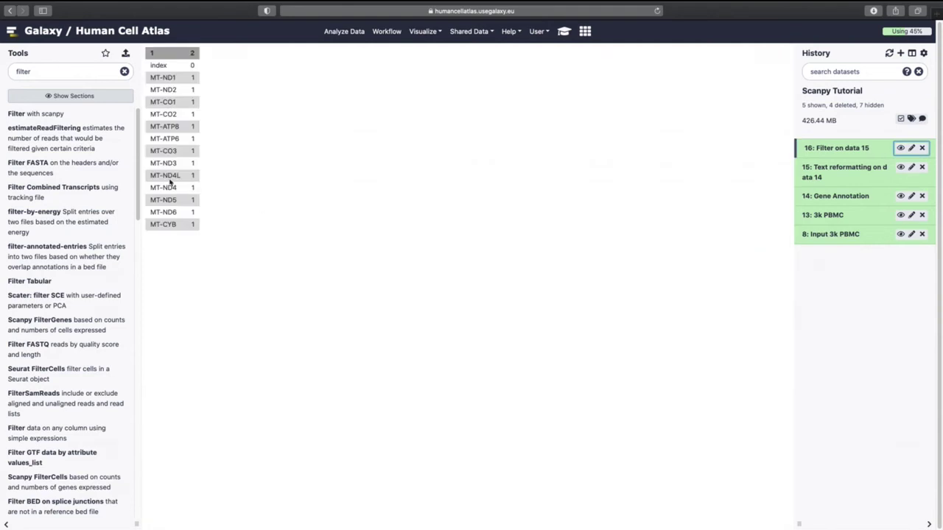
pyautogui.click(565, 31)
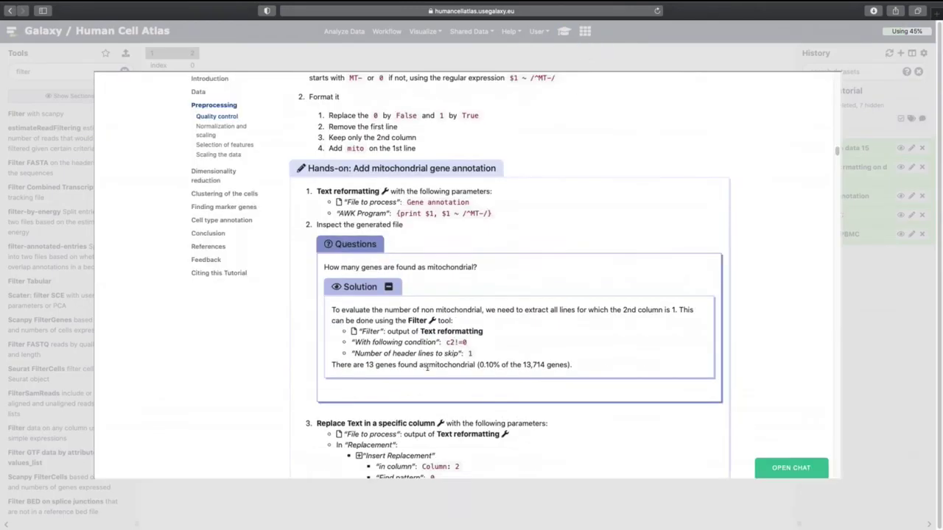
pyautogui.scroll(-5, 420, 367)
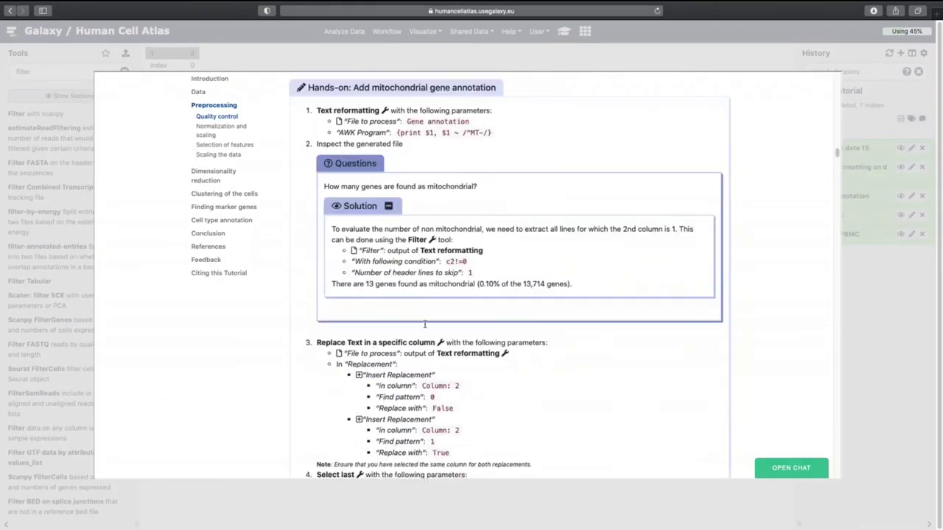
pyautogui.scroll(-2, 426, 319)
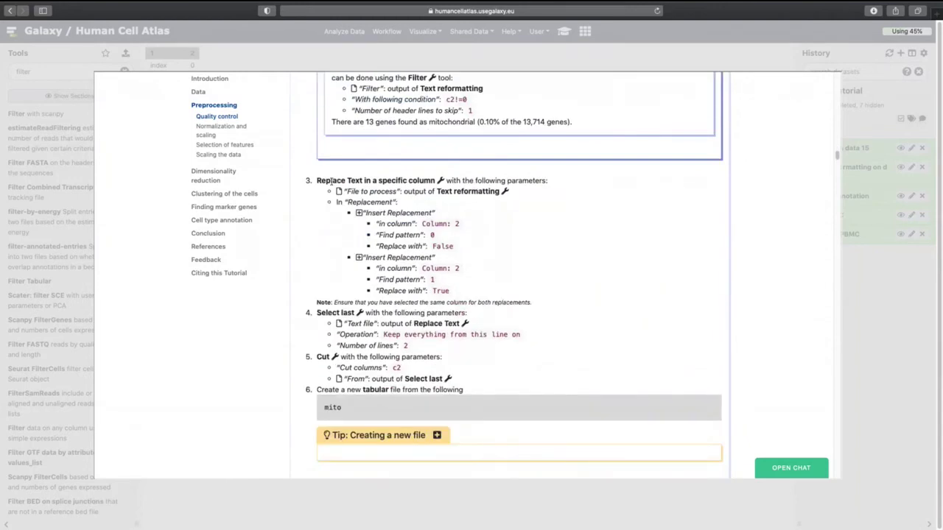
# Set up Replace Text in a specific column on the Text reformatting output, replacing 0 with False in column 2
pyautogui.click(870, 280)
pyautogui.write('replace')
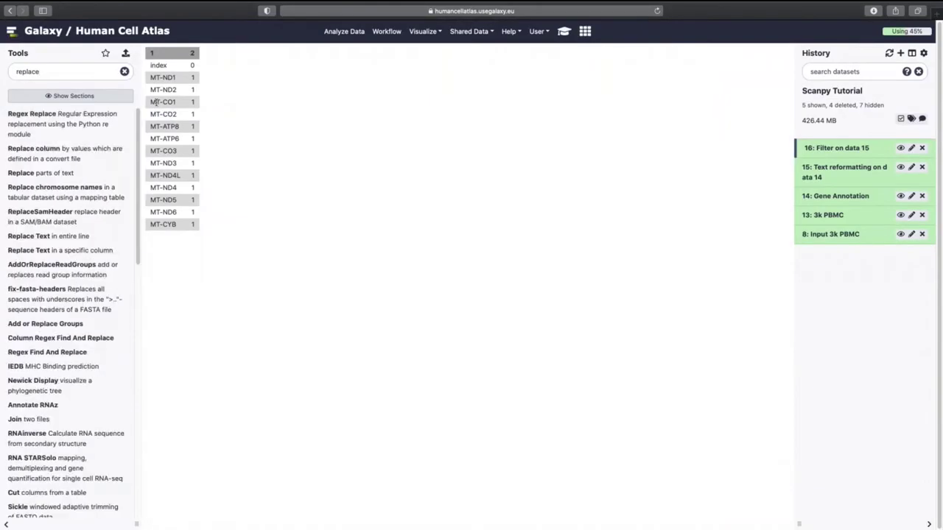
pyautogui.click(55, 250)
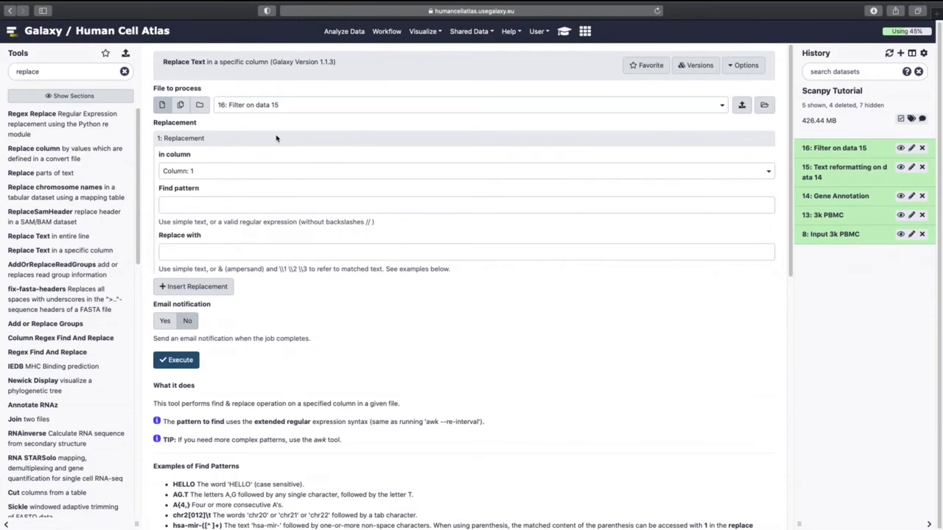
pyautogui.click(274, 111)
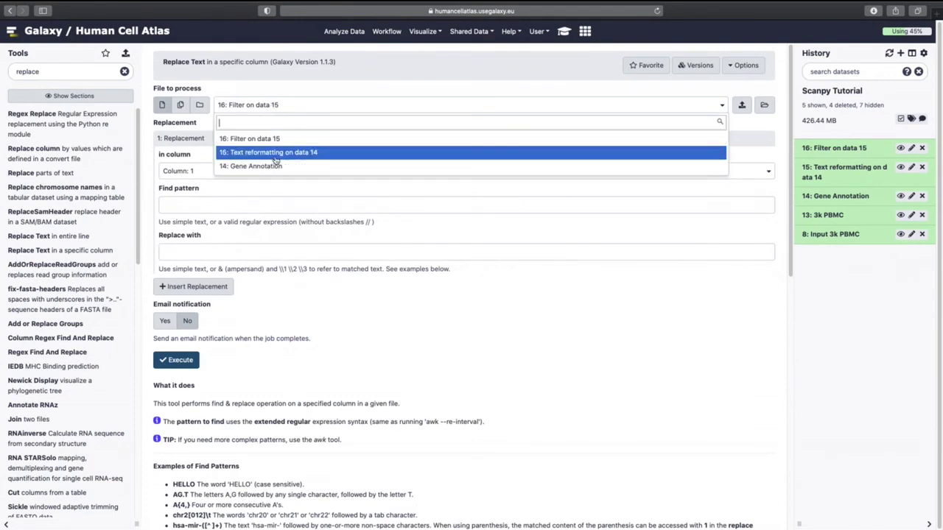
pyautogui.click(274, 154)
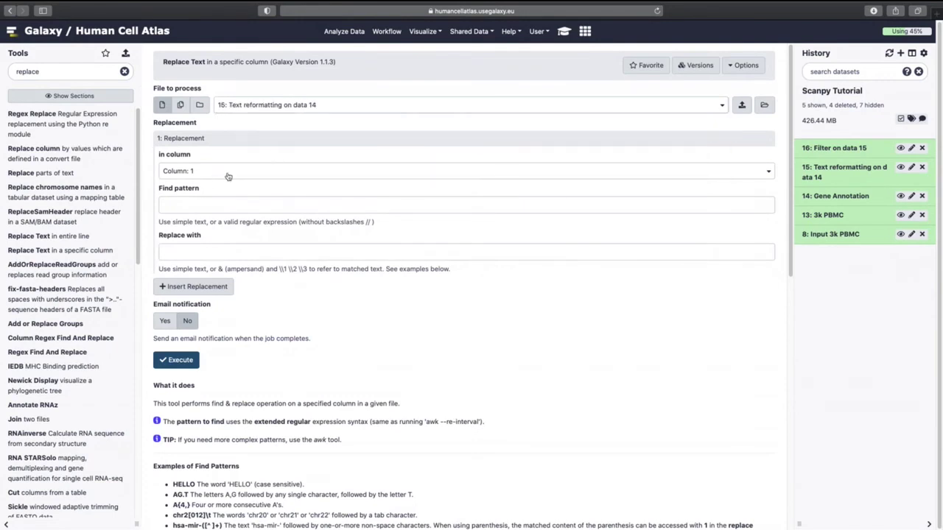
pyautogui.click(224, 217)
pyautogui.click(224, 204)
pyautogui.write('0')
pyautogui.click(164, 252)
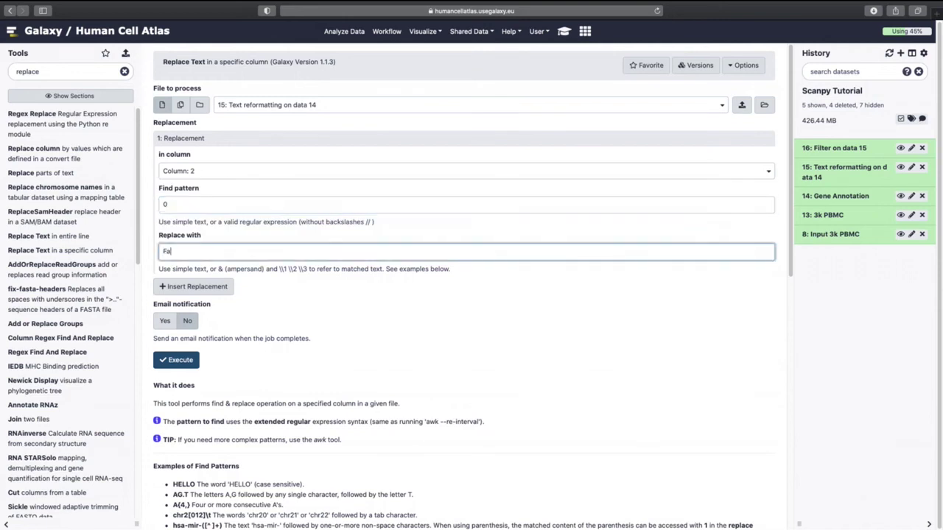
# Add a second replacement changing 1 to True in column 2 and run Replace Text
pyautogui.click(196, 287)
pyautogui.click(221, 318)
pyautogui.click(210, 380)
pyautogui.click(205, 352)
pyautogui.write('1')
pyautogui.press('Tab')
pyautogui.write('T')
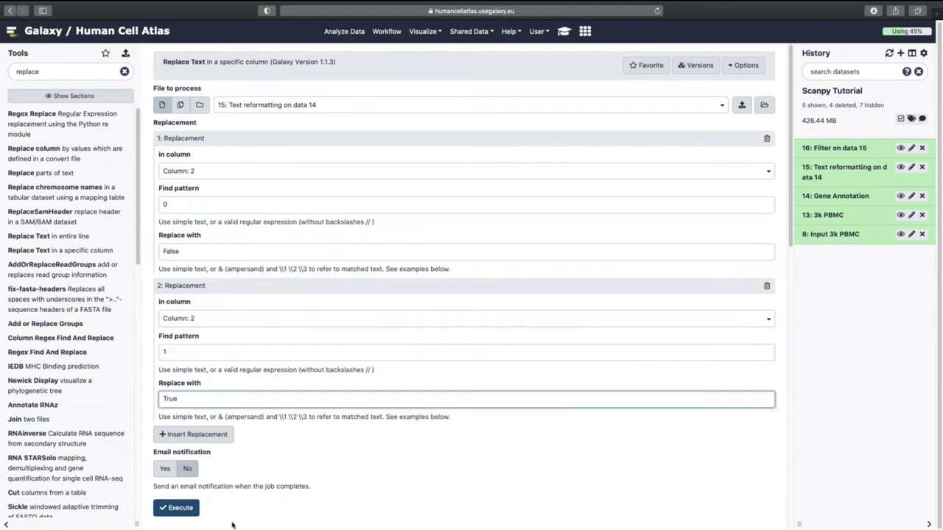
pyautogui.click(184, 509)
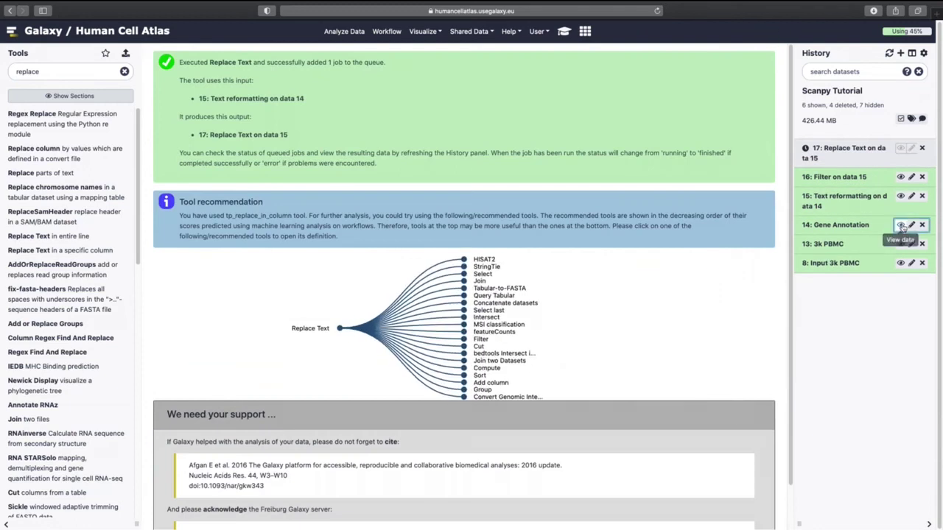
# Compare the contents of the Gene Annotation, Text reformatting and Filter datasets
pyautogui.click(900, 225)
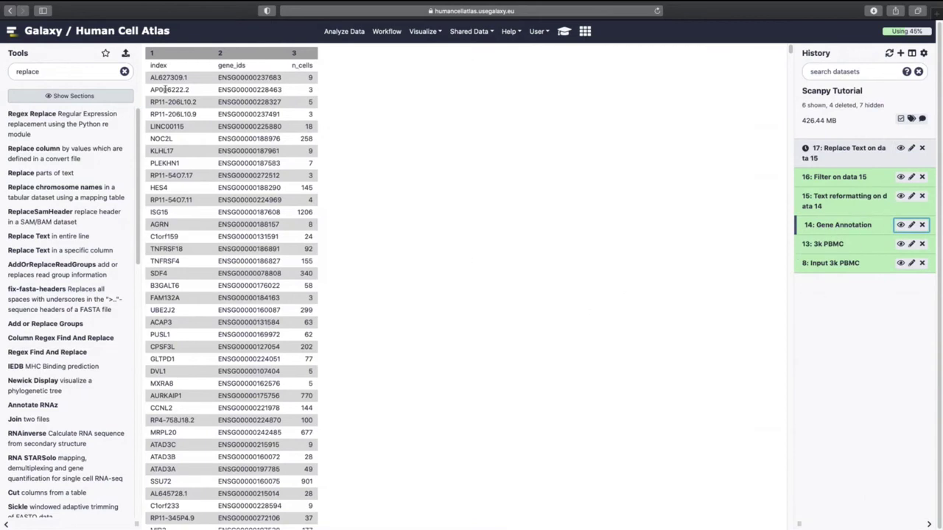
pyautogui.click(900, 196)
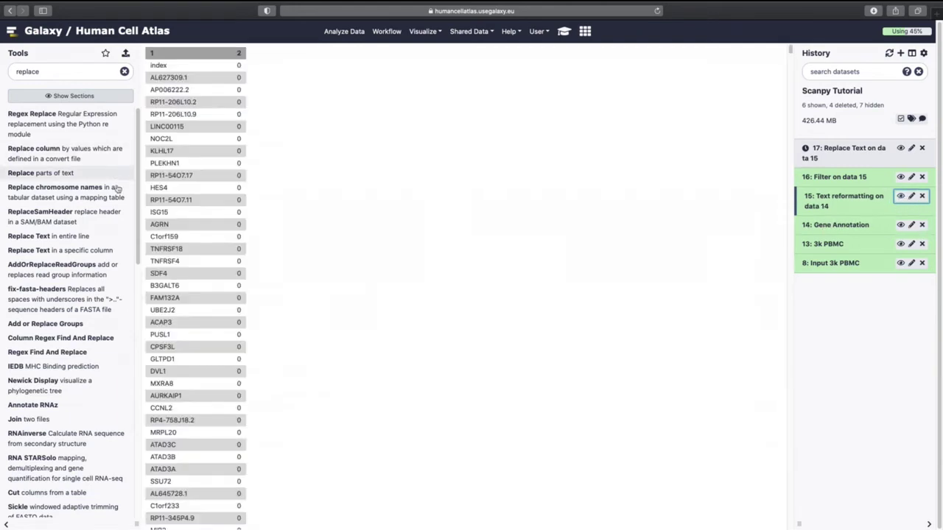
pyautogui.click(899, 177)
pyautogui.click(901, 196)
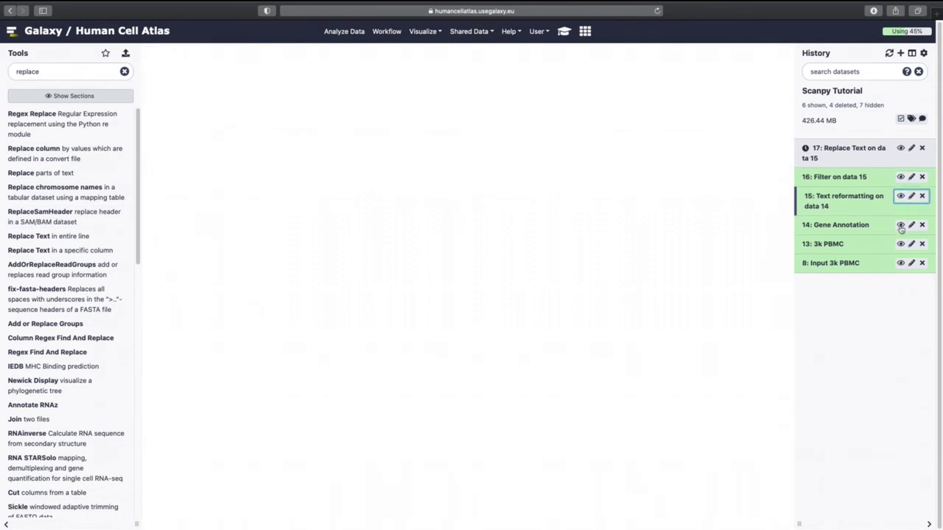
# Check the Replace Text output and run Select last (tail) on it, keeping everything from line 2 on
pyautogui.click(901, 148)
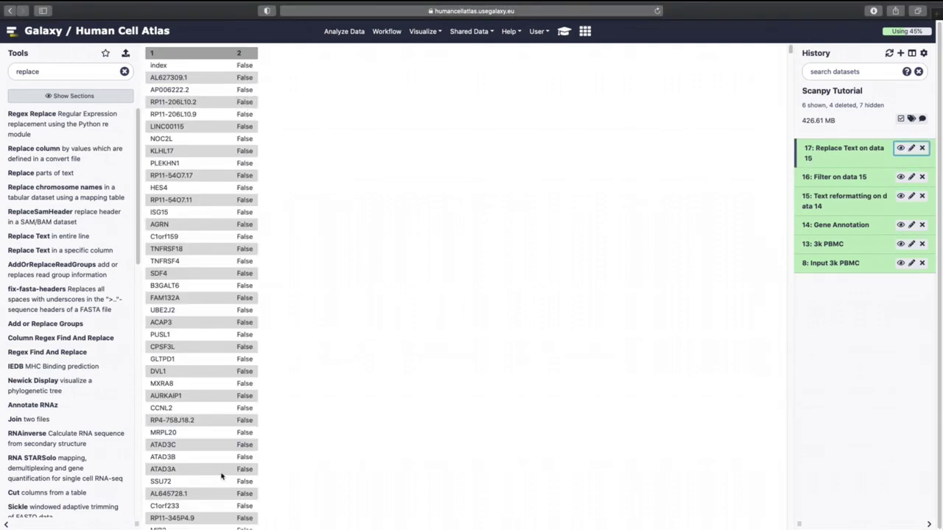
pyautogui.doubleClick(54, 72)
pyautogui.write('select last')
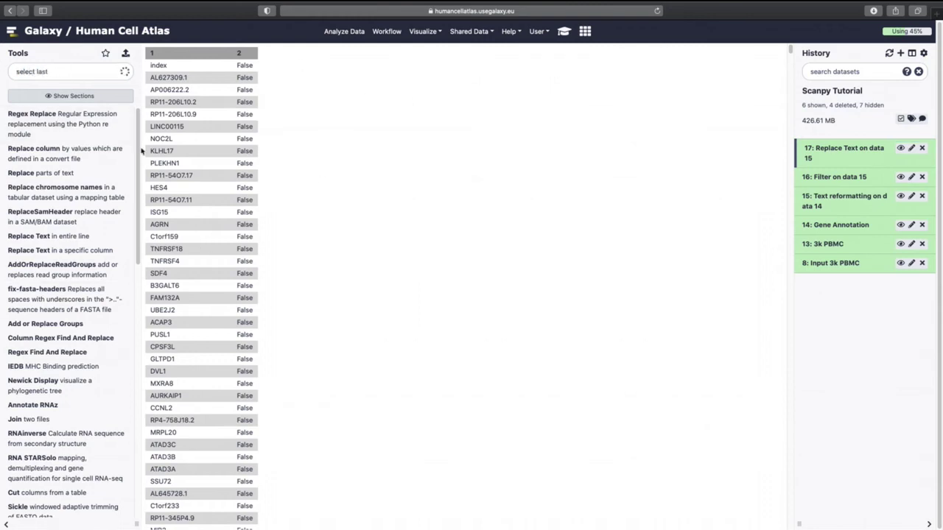
pyautogui.click(107, 154)
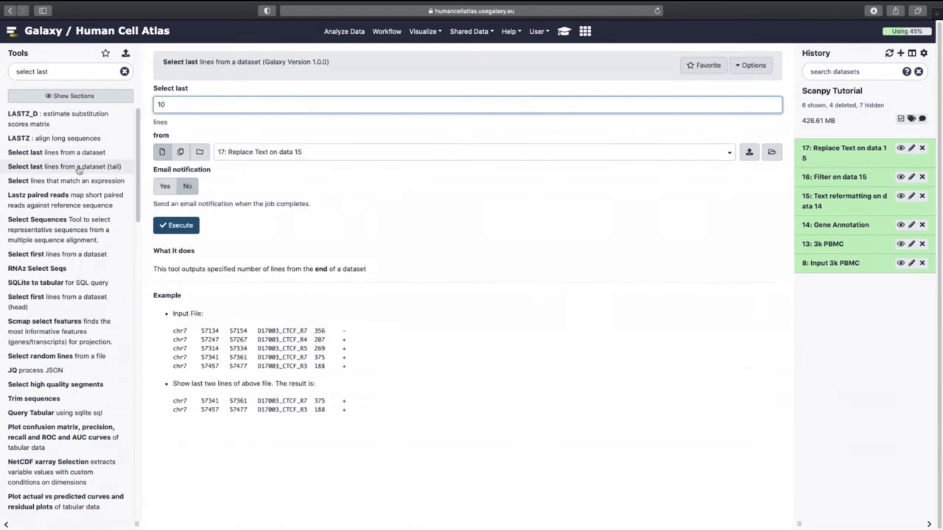
pyautogui.click(85, 166)
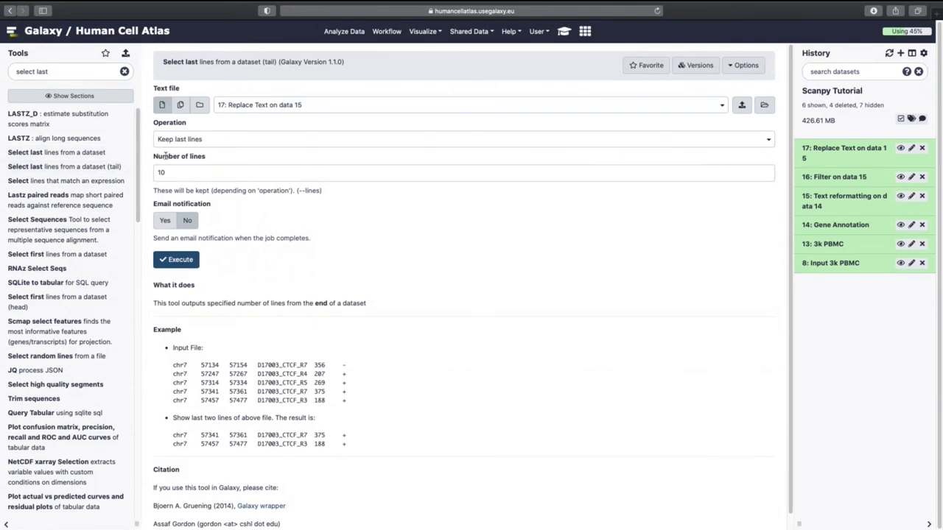
pyautogui.click(189, 140)
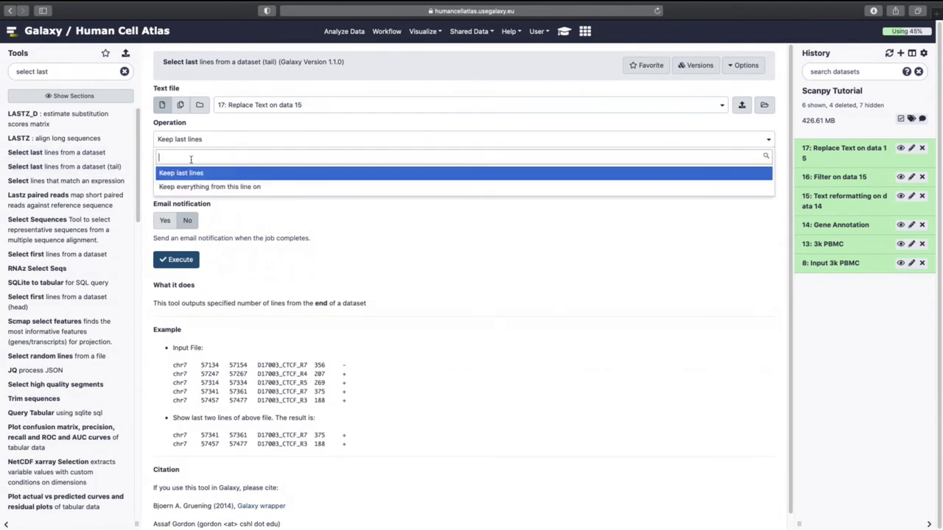
pyautogui.click(193, 187)
pyautogui.click(196, 173)
pyautogui.press('BackSpace')
pyautogui.press('BackSpace')
pyautogui.write('2')
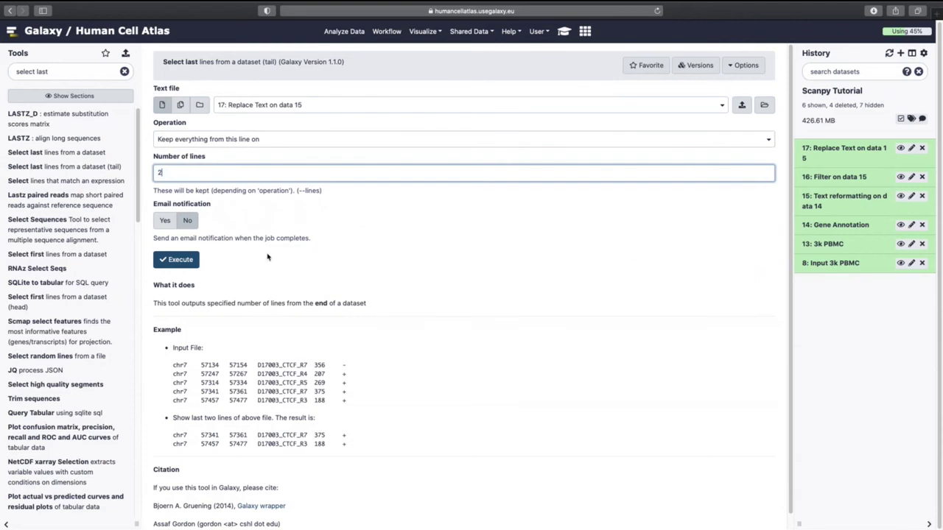
pyautogui.click(177, 260)
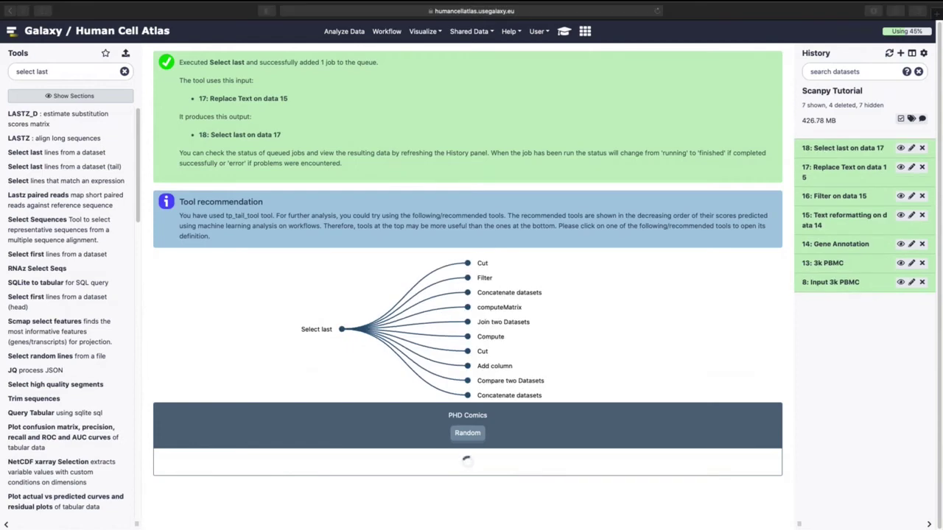
# View the Select last output, extract only column c2 from it with Cut, and view the result
pyautogui.click(900, 149)
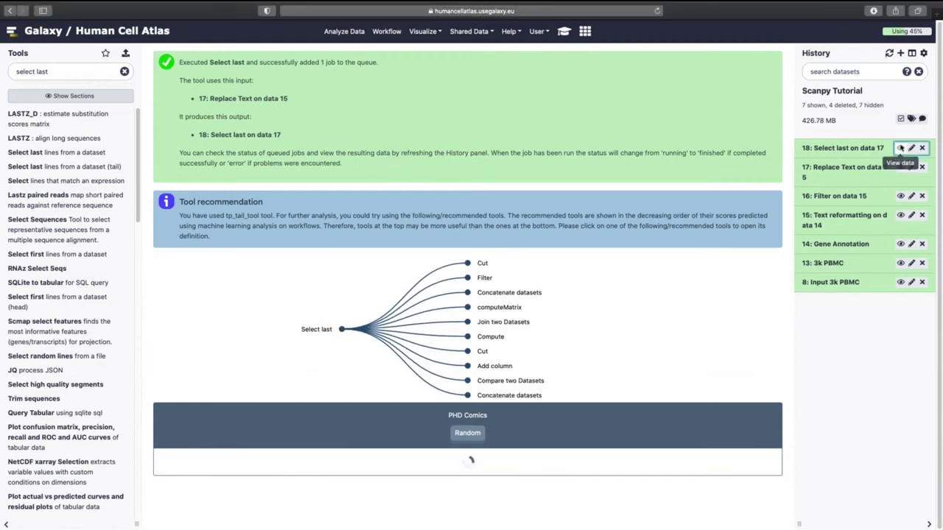
pyautogui.click(901, 149)
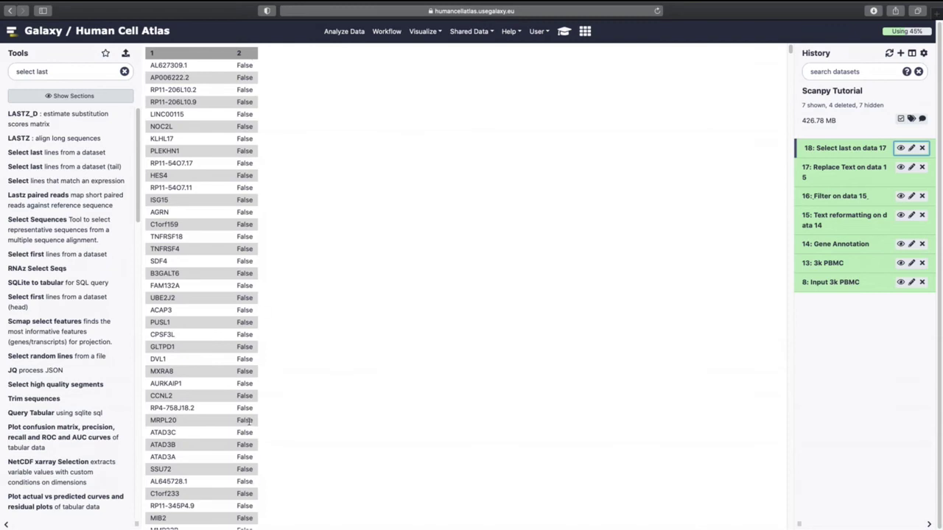
pyautogui.tripleClick(51, 71)
pyautogui.write('cut')
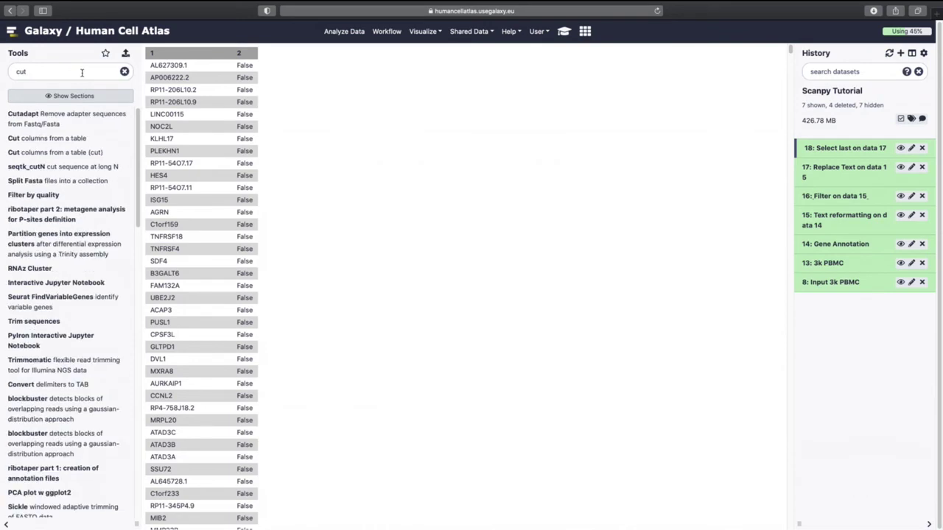
pyautogui.click(69, 138)
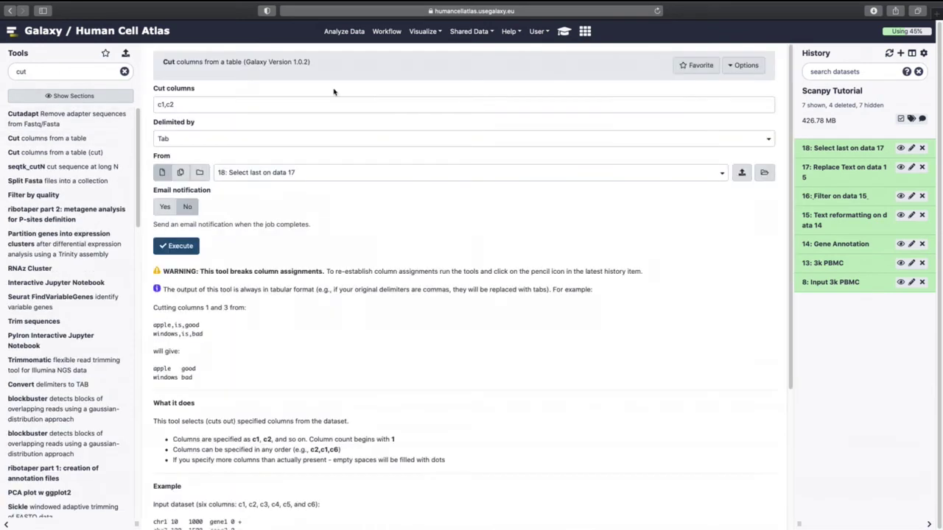
pyautogui.tripleClick(191, 104)
pyautogui.write('c2')
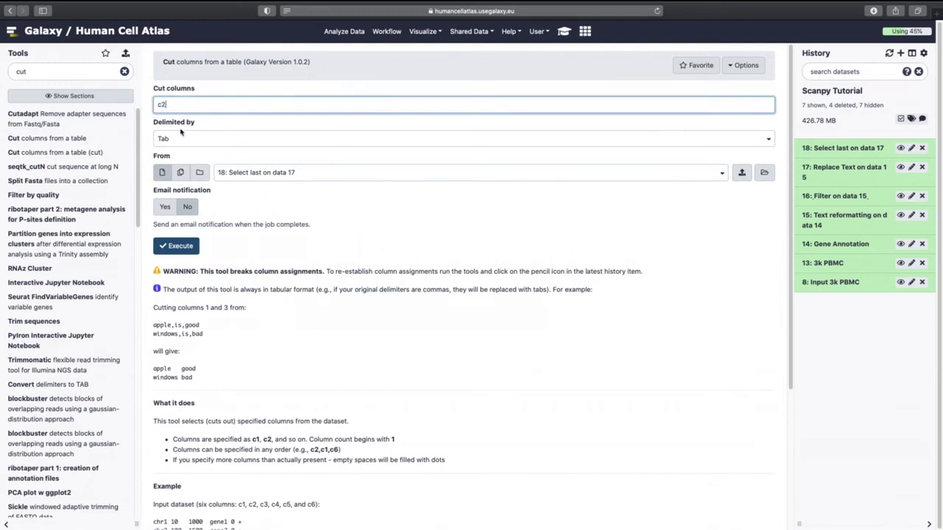
pyautogui.click(181, 248)
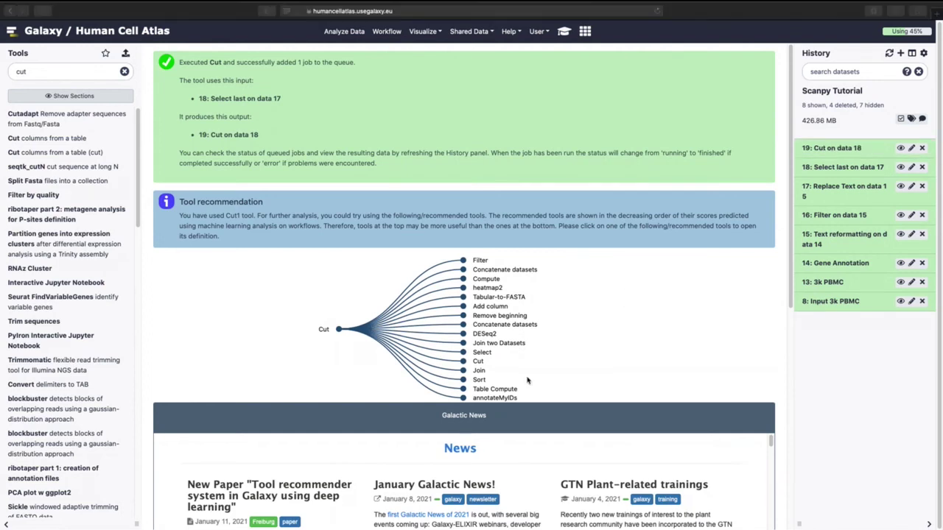
pyautogui.click(901, 148)
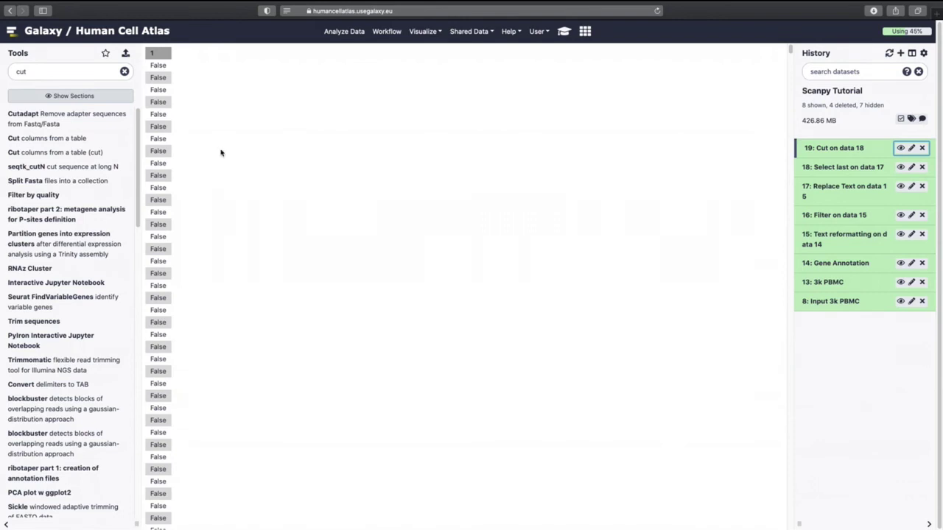
# Prepare a pasted-data upload containing the text mito and name it Mito Label
pyautogui.click(124, 72)
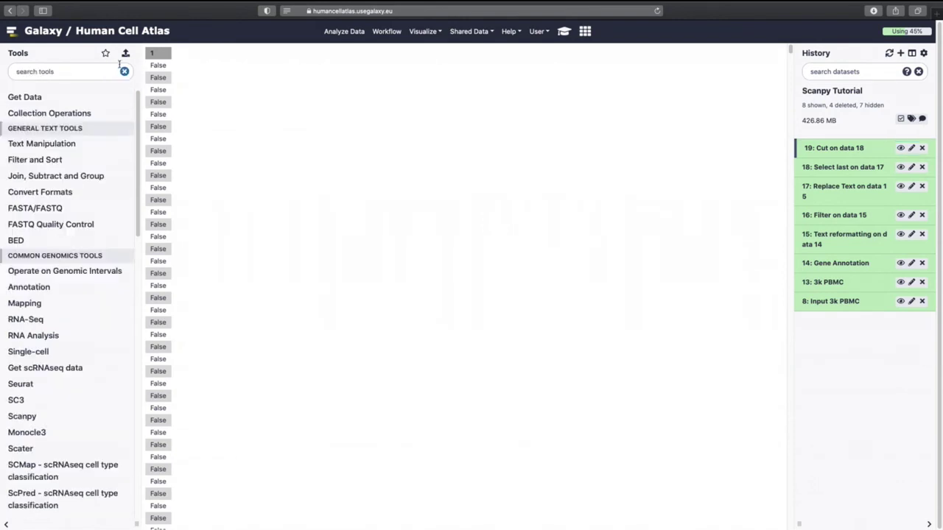
pyautogui.click(125, 53)
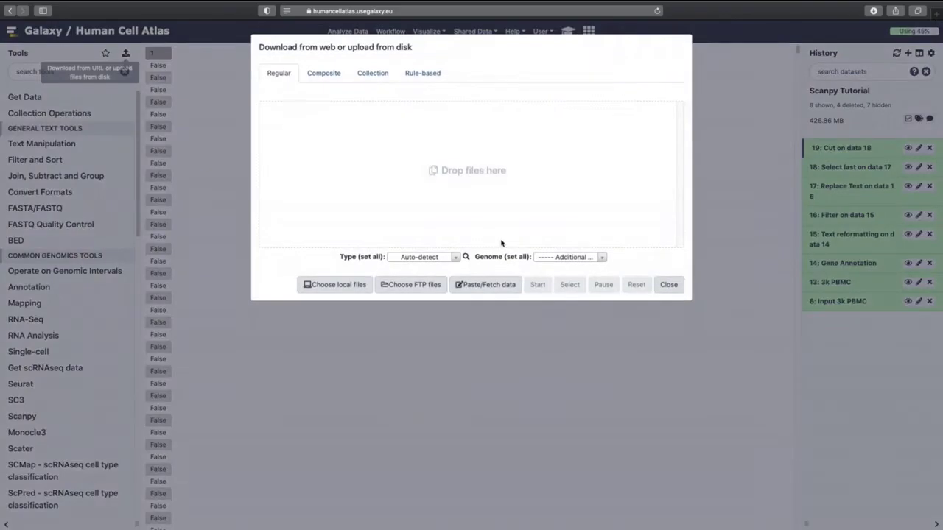
pyautogui.click(504, 284)
pyautogui.click(372, 178)
pyautogui.write('mito')
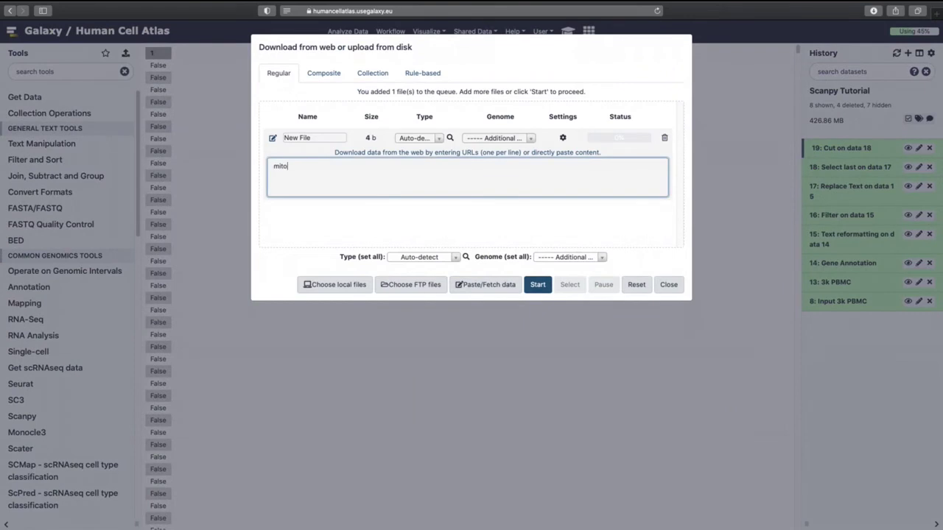
pyautogui.click(319, 137)
pyautogui.write('Mito Label')
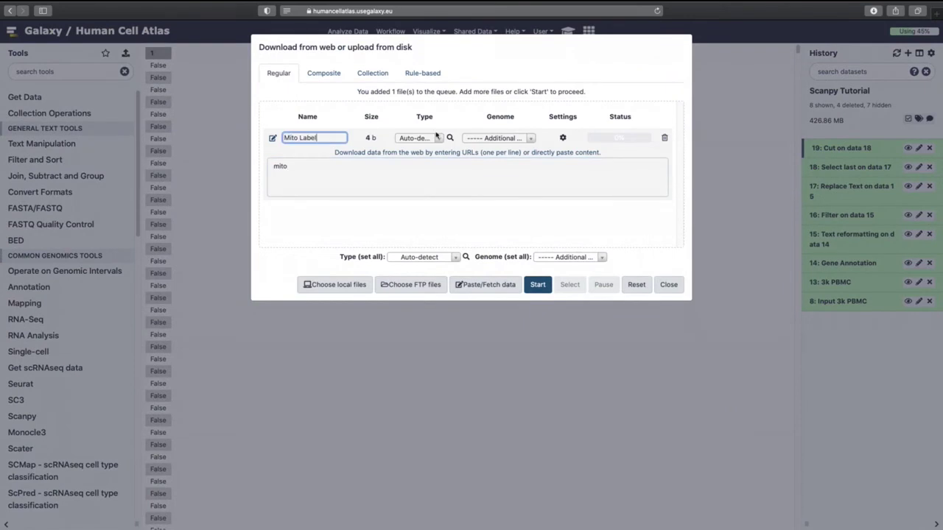
# Set the Mito Label file type to tabular, upload it to the history, and view the dataset
pyautogui.click(431, 140)
pyautogui.write('tabula')
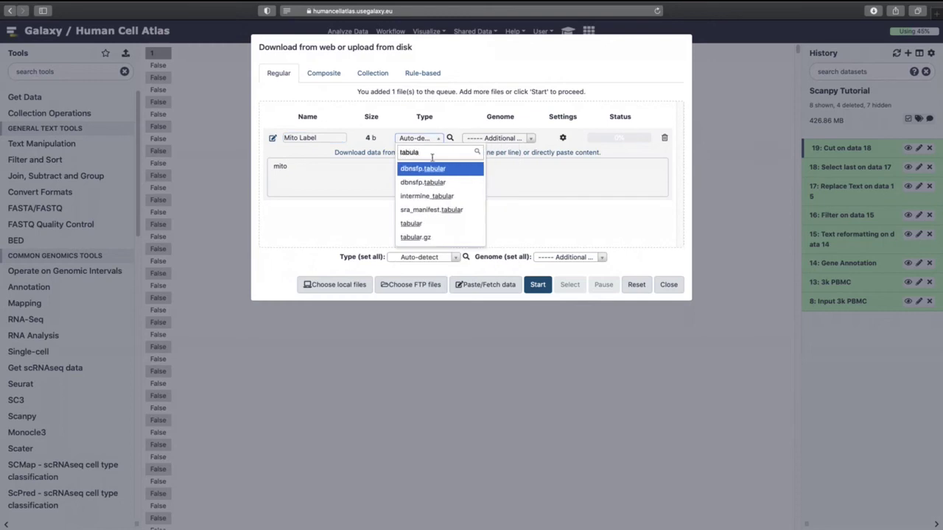
pyautogui.press('Down')
pyautogui.press('Down')
pyautogui.press('Down')
pyautogui.press('Down')
pyautogui.press('Return')
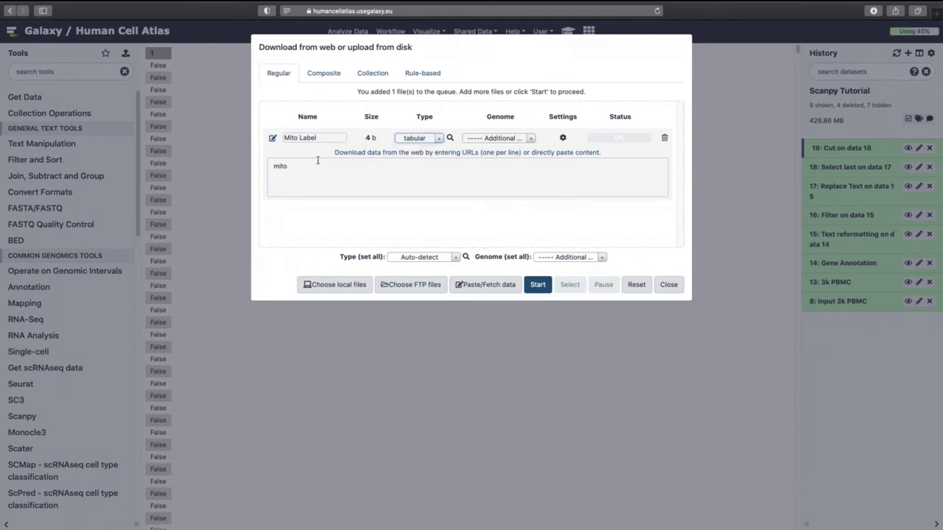
pyautogui.click(537, 285)
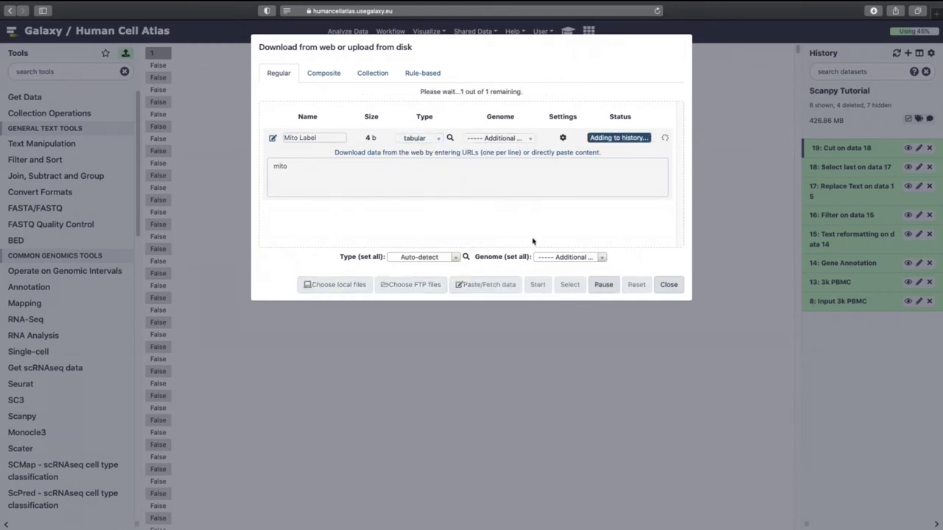
pyautogui.click(674, 285)
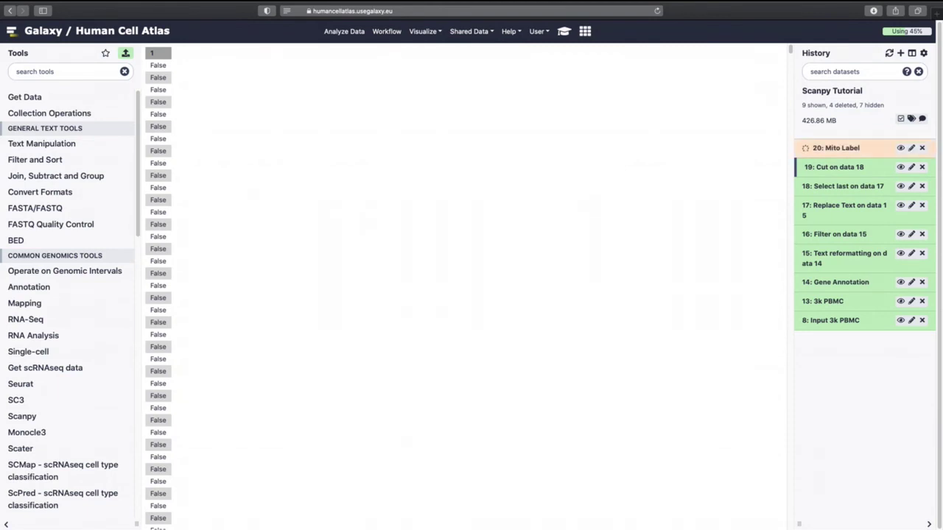
pyautogui.click(901, 148)
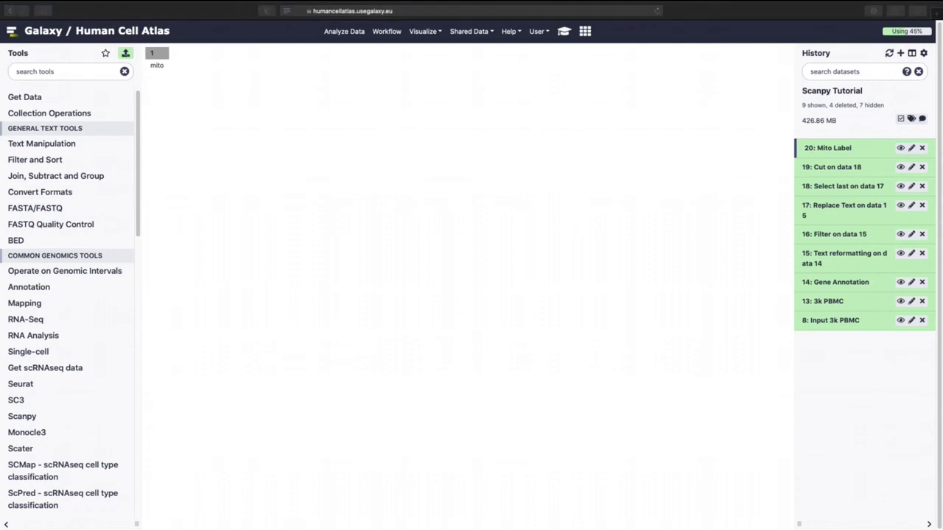
# Concatenate the Mito Label dataset with the Cut output tail-to-head, and view the combined dataset
pyautogui.click(66, 71)
pyautogui.write('concatenate datasets')
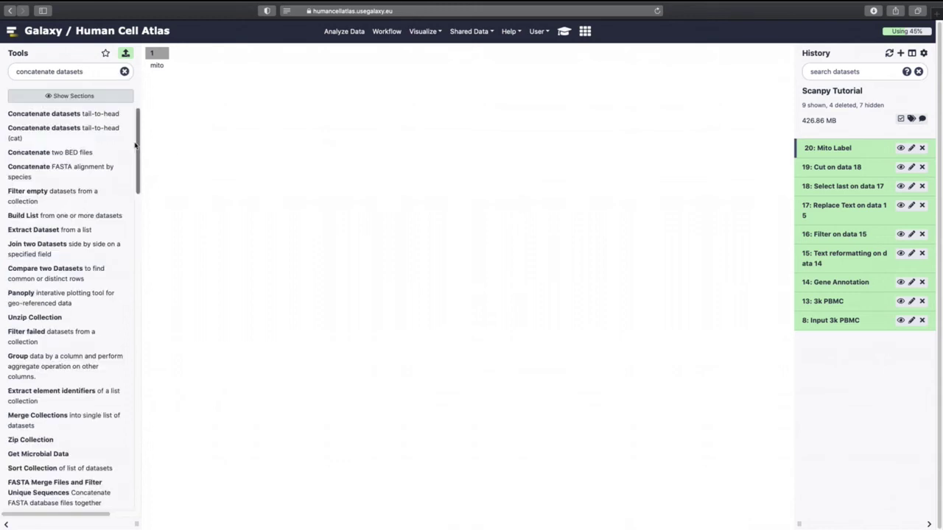
pyautogui.click(103, 115)
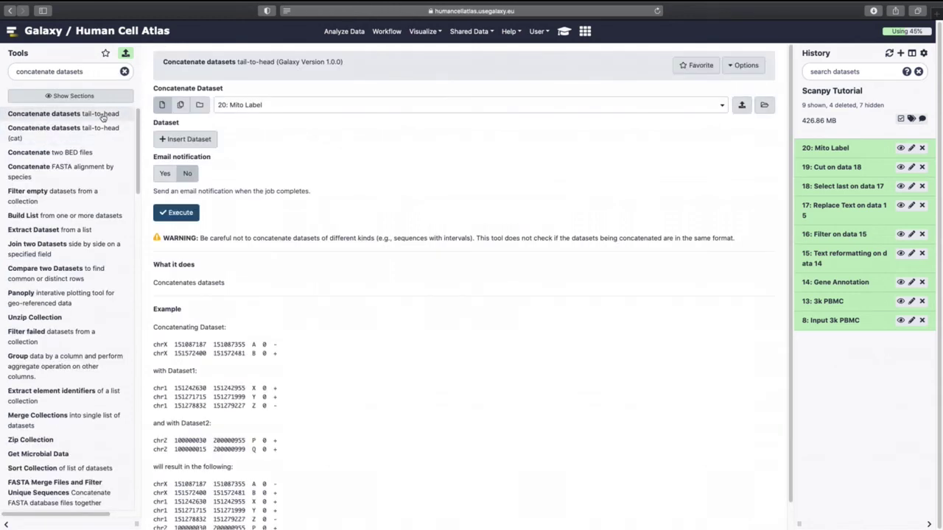
pyautogui.click(209, 137)
pyautogui.click(288, 171)
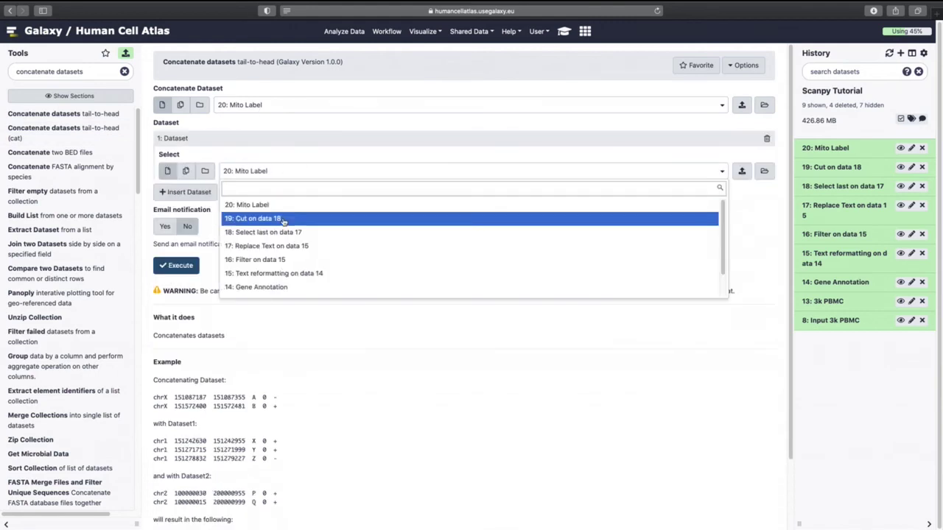
pyautogui.click(286, 216)
pyautogui.click(187, 268)
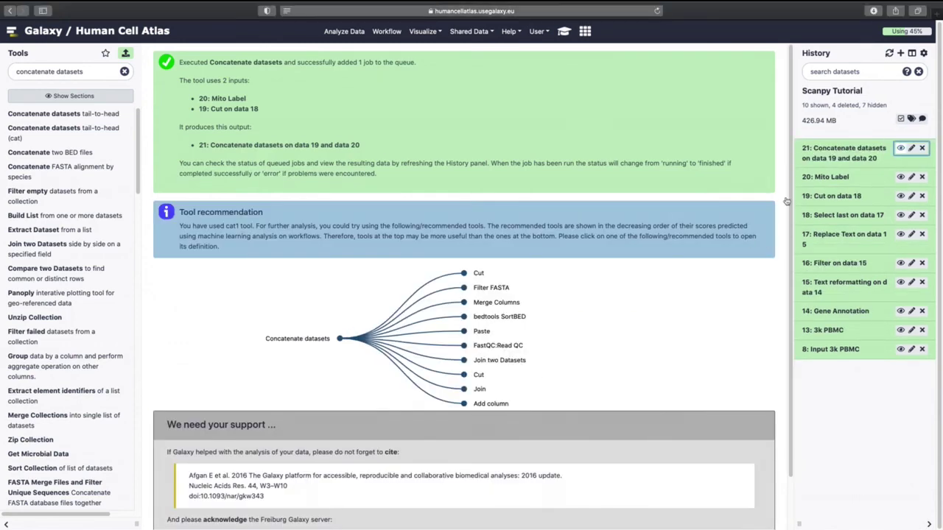
pyautogui.click(900, 148)
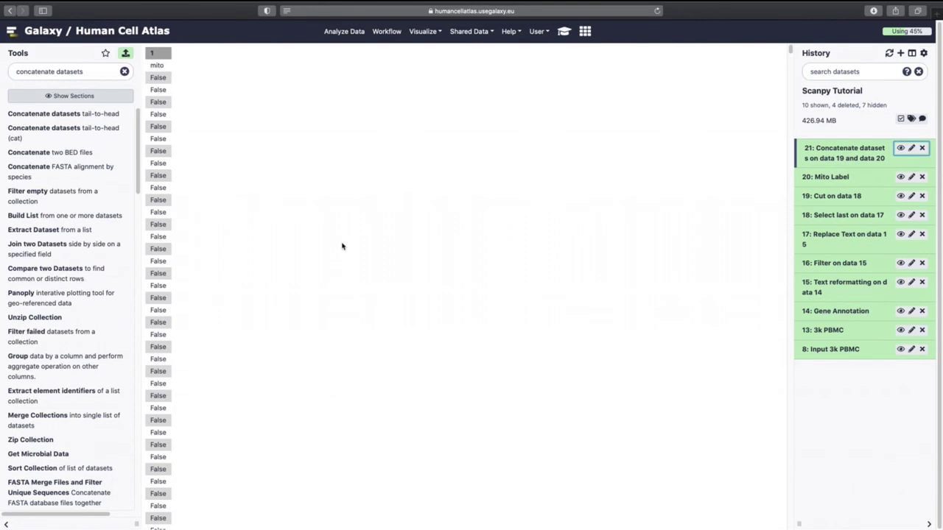
# Rename the concatenated dataset to Mito Annotation and save its attributes
pyautogui.click(911, 148)
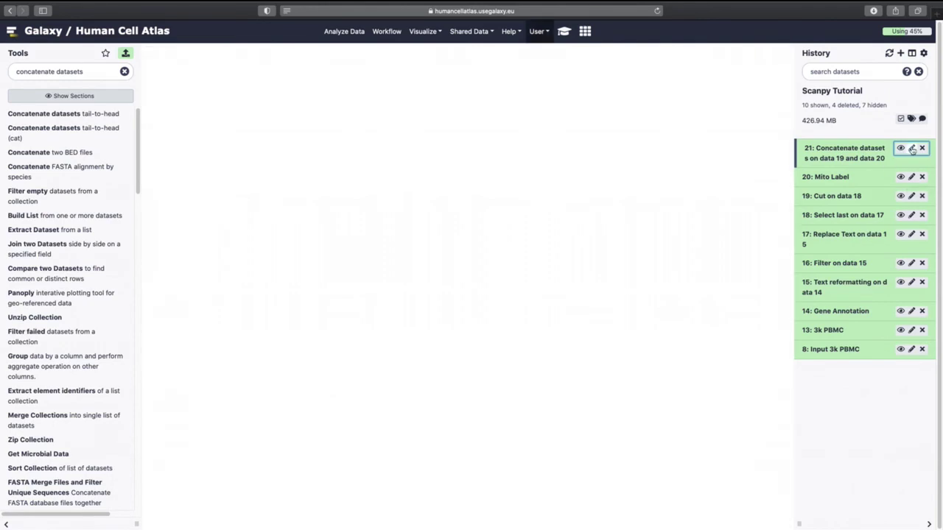
pyautogui.tripleClick(272, 145)
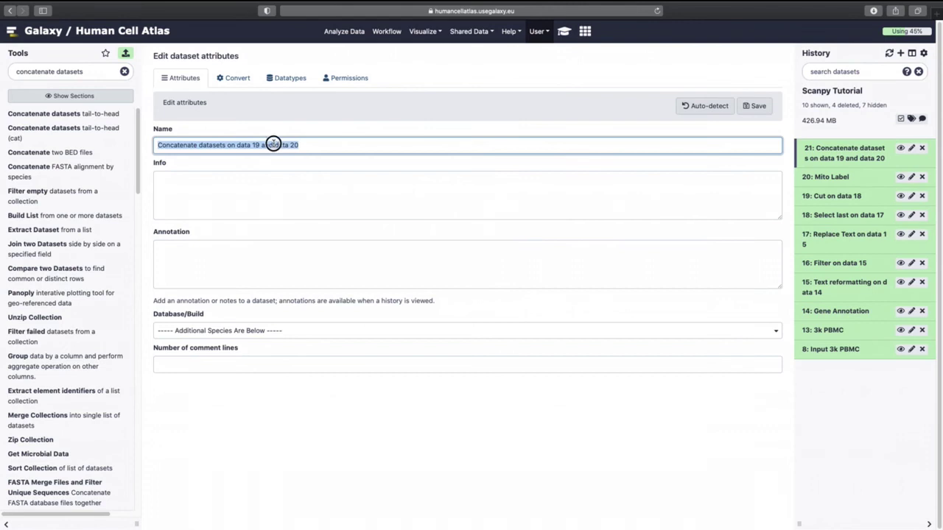
pyautogui.write('Mito Annotation')
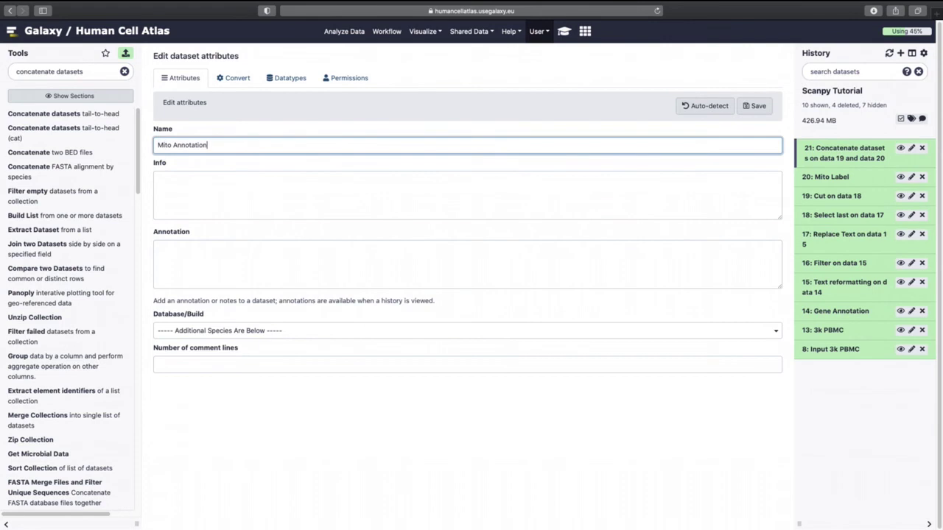
pyautogui.click(757, 107)
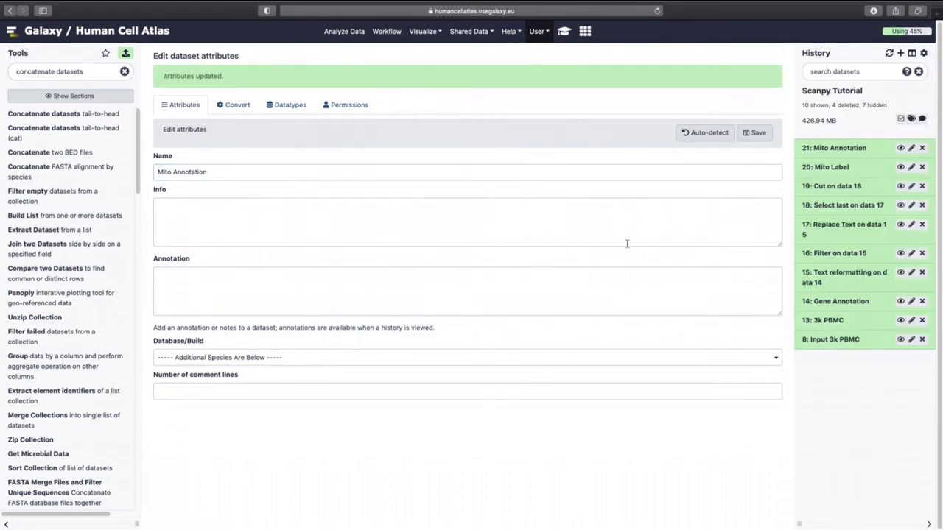
pyautogui.click(912, 300)
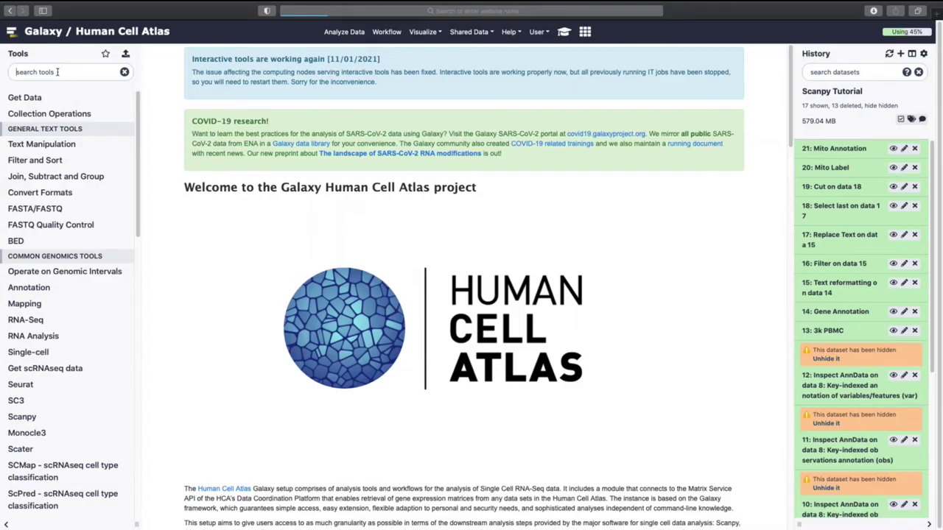
# Find the Manipulate AnnData tool and switch it to version 0.6.22.post1+galaxy4
pyautogui.click(57, 71)
pyautogui.write('manipulate')
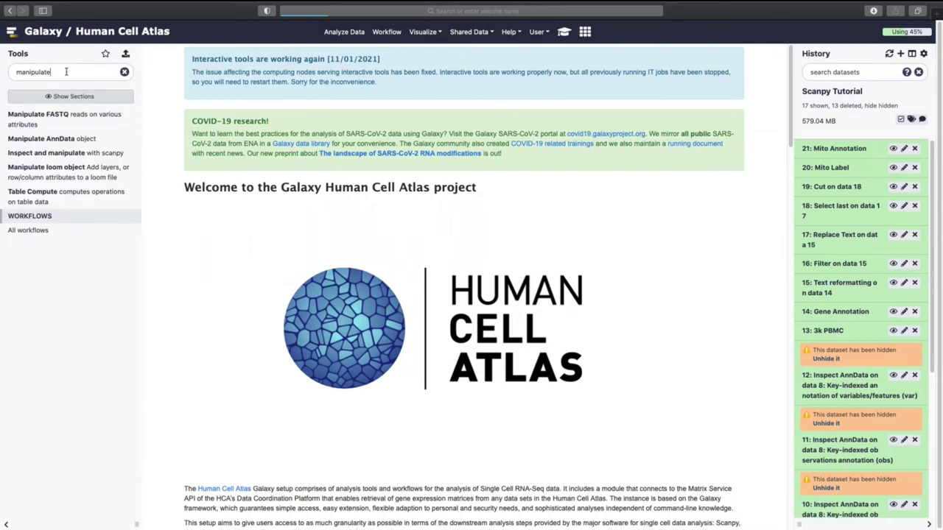
pyautogui.click(72, 139)
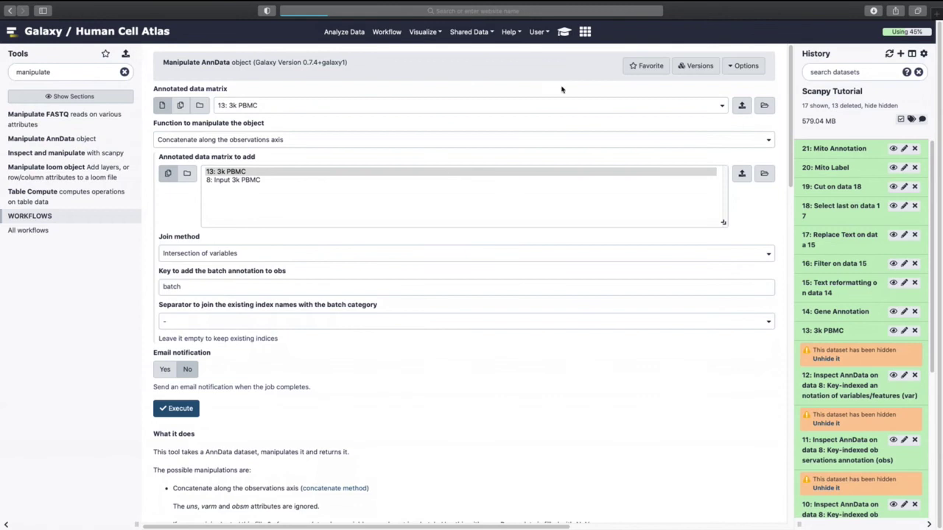
pyautogui.click(695, 65)
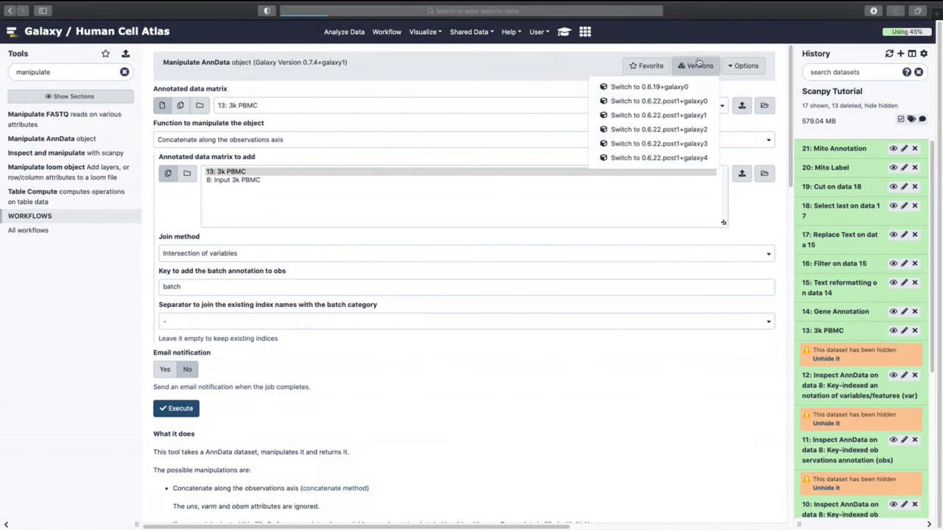
pyautogui.click(655, 160)
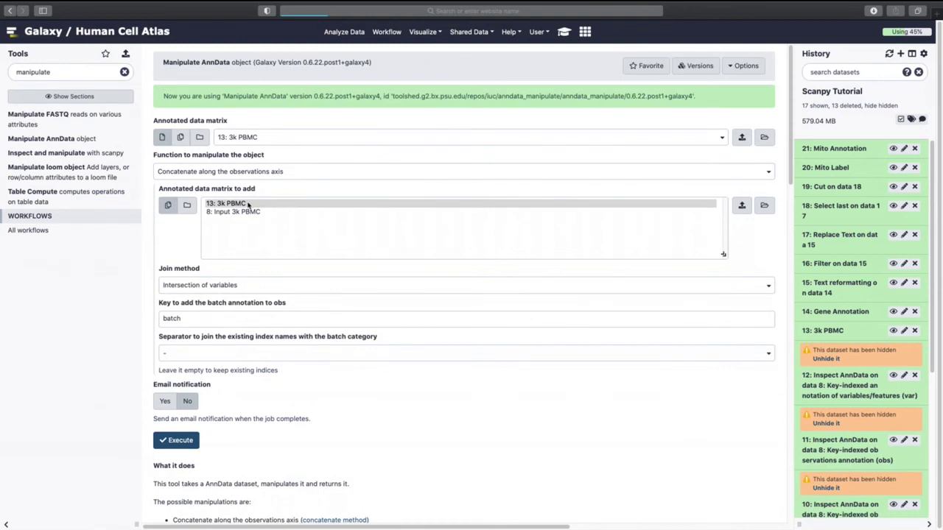
# Run Manipulate AnnData on 3k PBMC to add new annotations for variables (var) from the Mito Annotation table
pyautogui.click(264, 140)
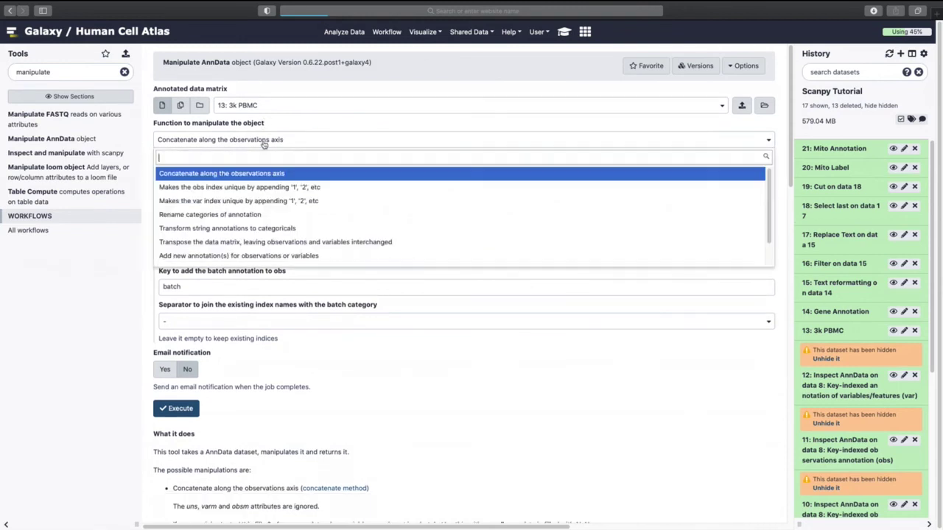
pyautogui.click(266, 258)
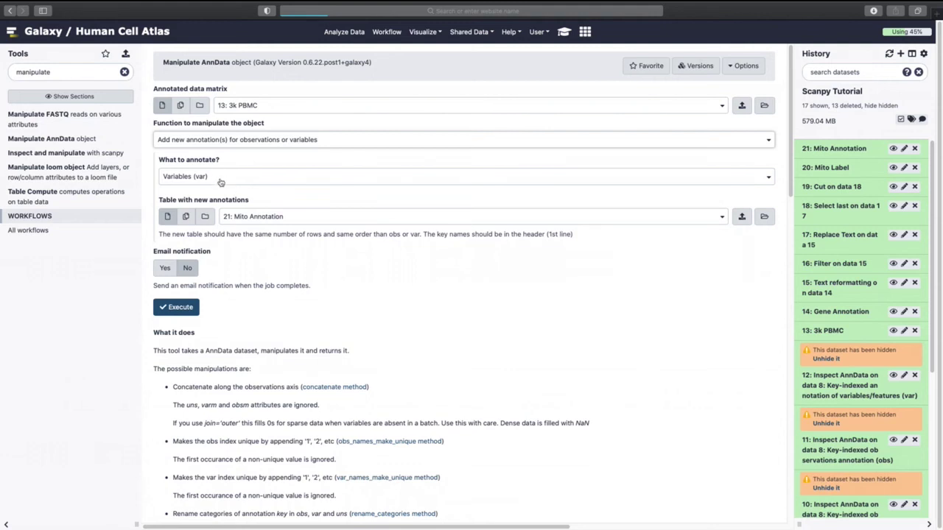
pyautogui.click(181, 307)
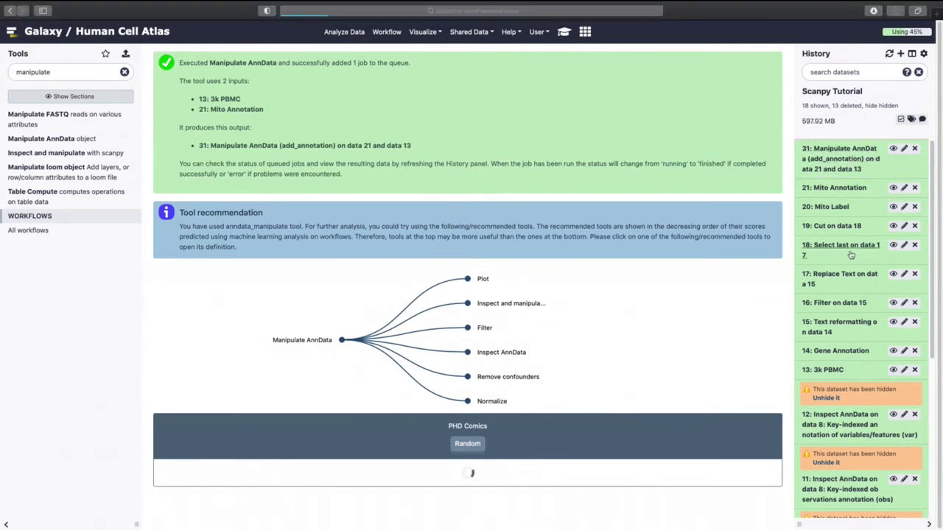
# Rename the Manipulate AnnData output to 3k PBMC with mito and save its attributes
pyautogui.click(852, 159)
pyautogui.click(904, 149)
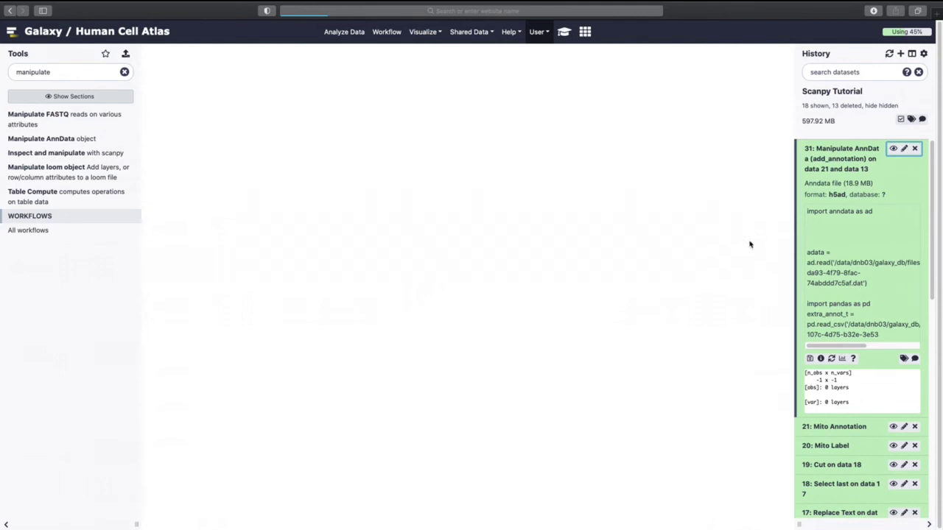
pyautogui.moveTo(338, 173); pyautogui.dragTo(371, 177)
pyautogui.tripleClick(371, 177)
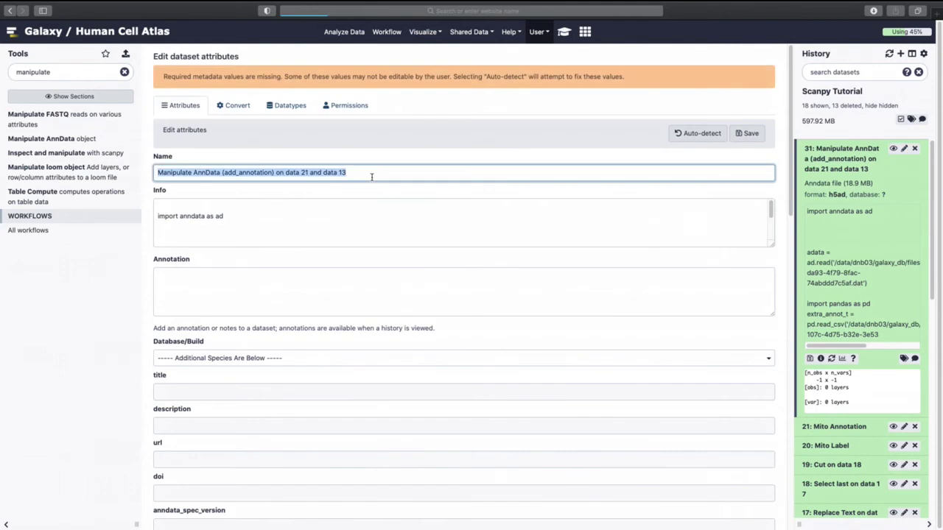
pyautogui.write('3k PBMC with mito')
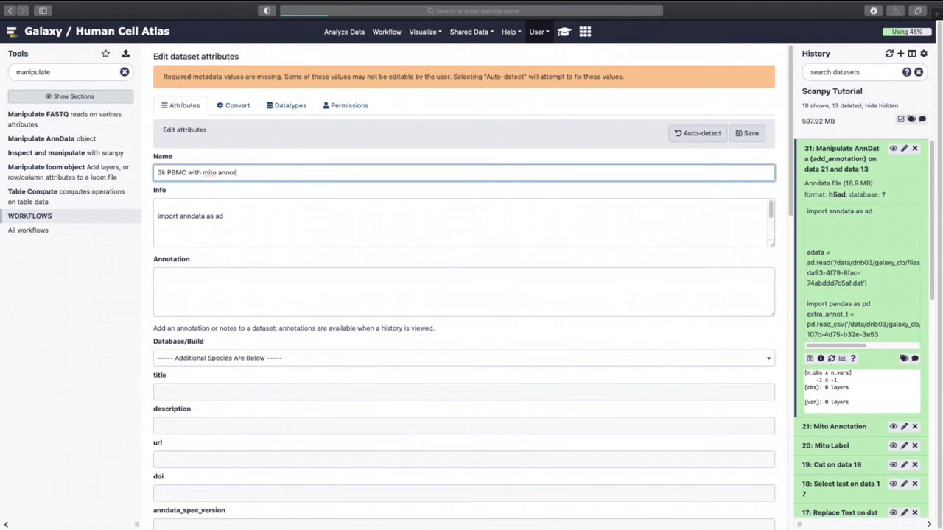
pyautogui.press('Return')
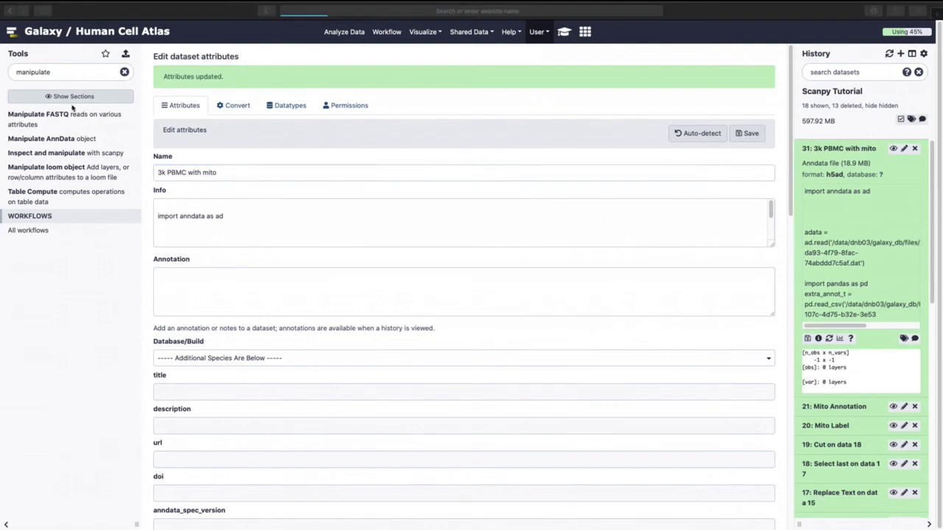
# Run Inspect AnnData on 3k PBMC with mito for the key-indexed annotation of variables/features (var), and view the output table
pyautogui.doubleClick(58, 72)
pyautogui.write('inspect')
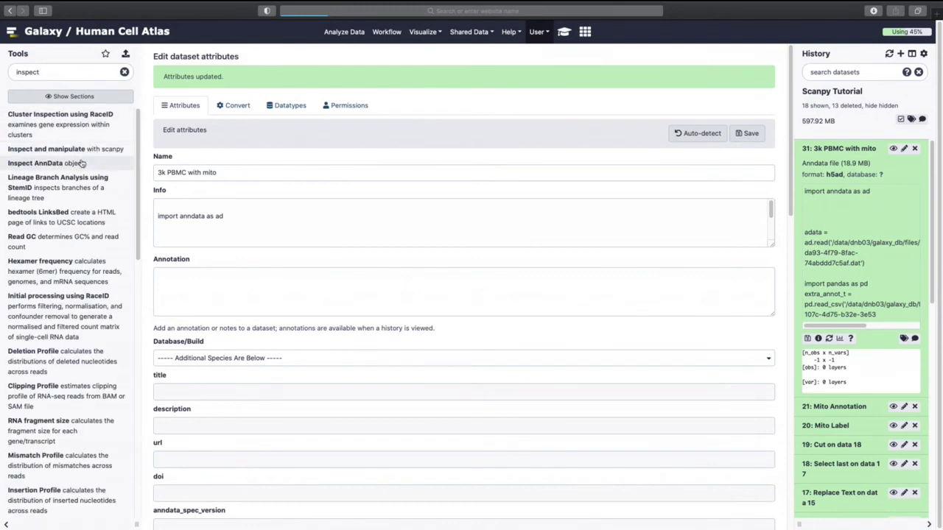
pyautogui.click(37, 163)
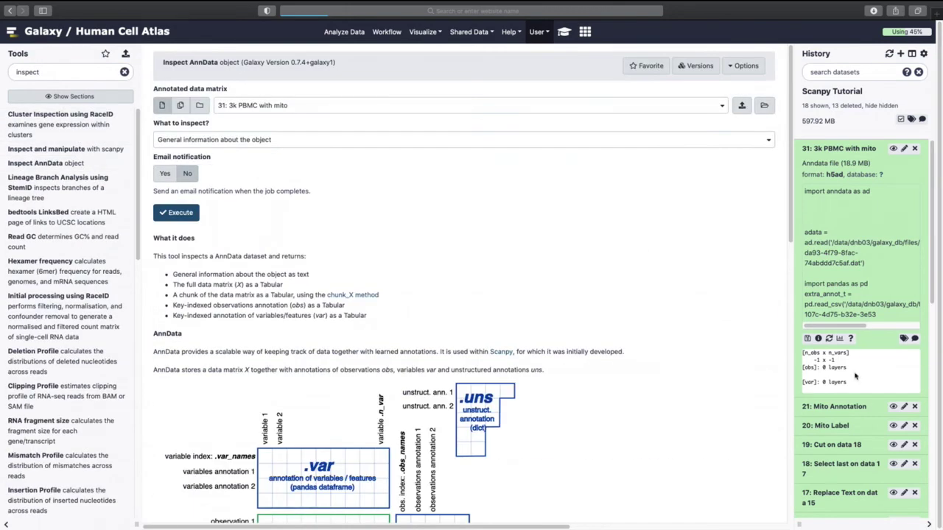
pyautogui.click(283, 140)
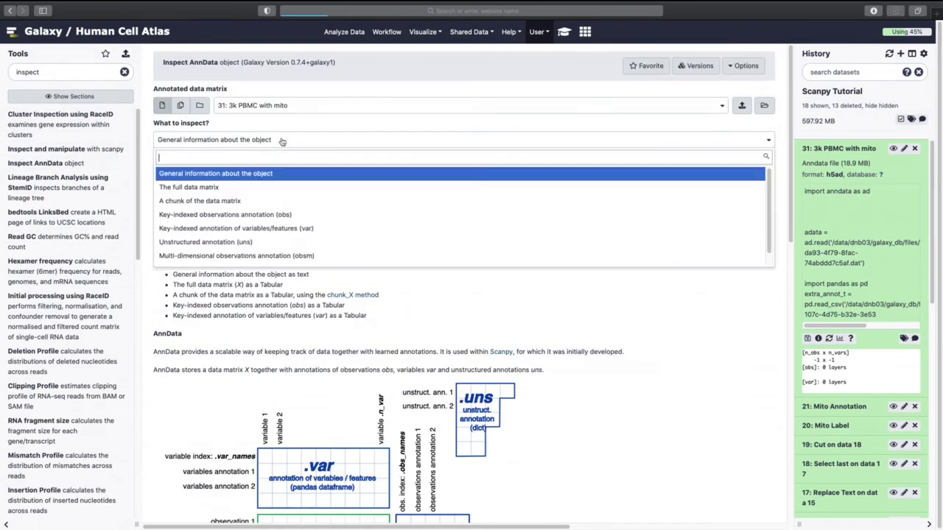
pyautogui.click(251, 229)
pyautogui.click(177, 213)
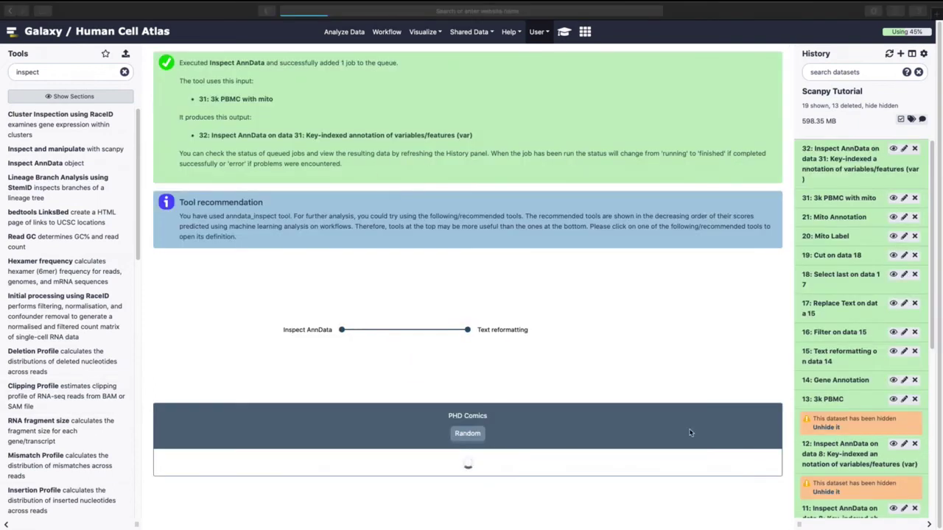
pyautogui.click(893, 148)
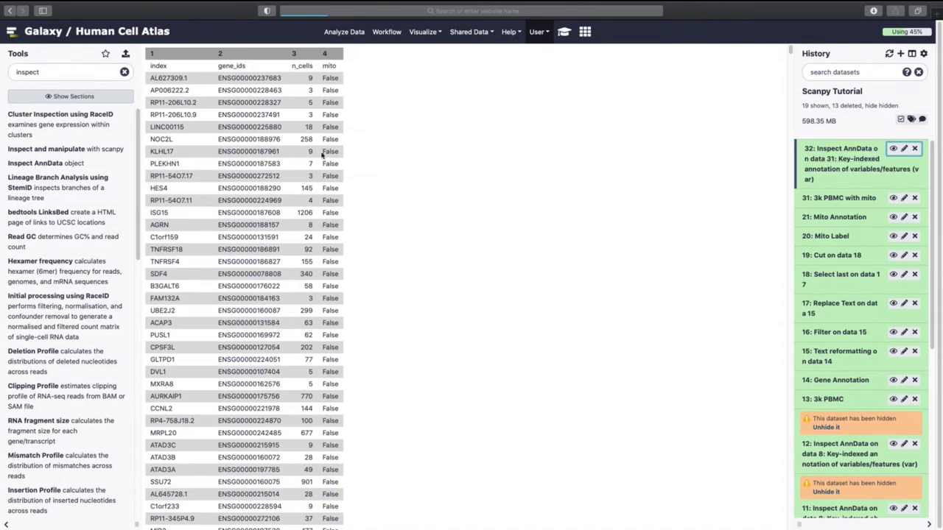
# Hide datasets 14 to 21 and dataset 32 in the history, and stop showing hidden datasets
pyautogui.click(901, 119)
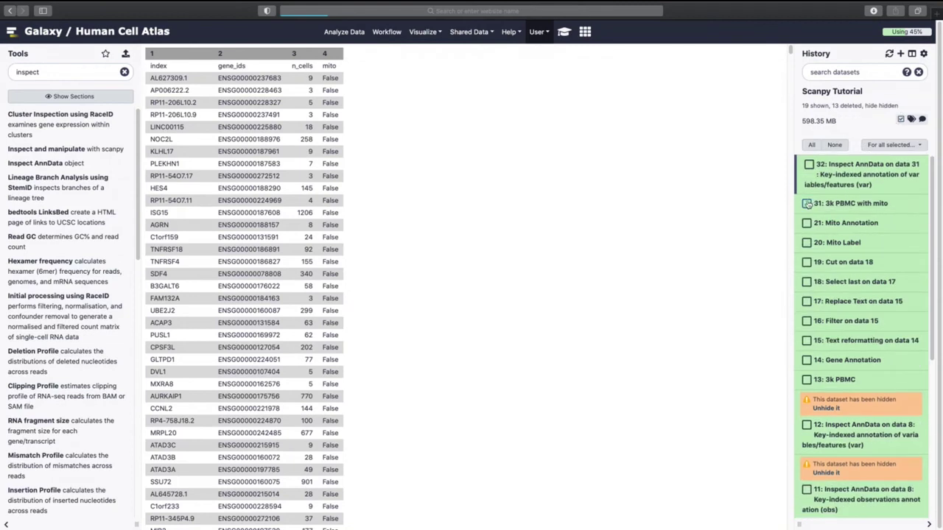
pyautogui.click(807, 222)
pyautogui.click(807, 242)
pyautogui.click(807, 262)
pyautogui.click(807, 281)
pyautogui.click(807, 301)
pyautogui.click(807, 322)
pyautogui.click(807, 340)
pyautogui.click(807, 360)
pyautogui.click(809, 164)
pyautogui.click(888, 145)
pyautogui.click(877, 147)
pyautogui.click(901, 119)
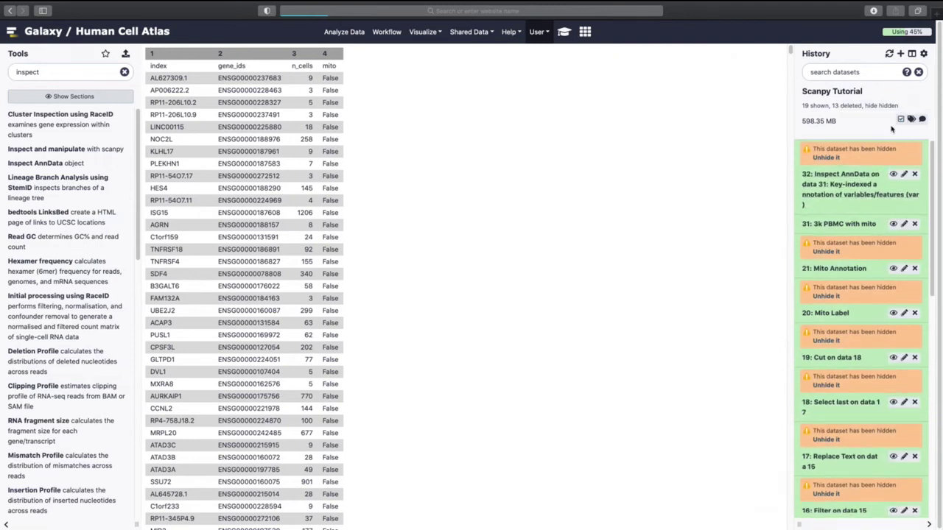
pyautogui.click(896, 105)
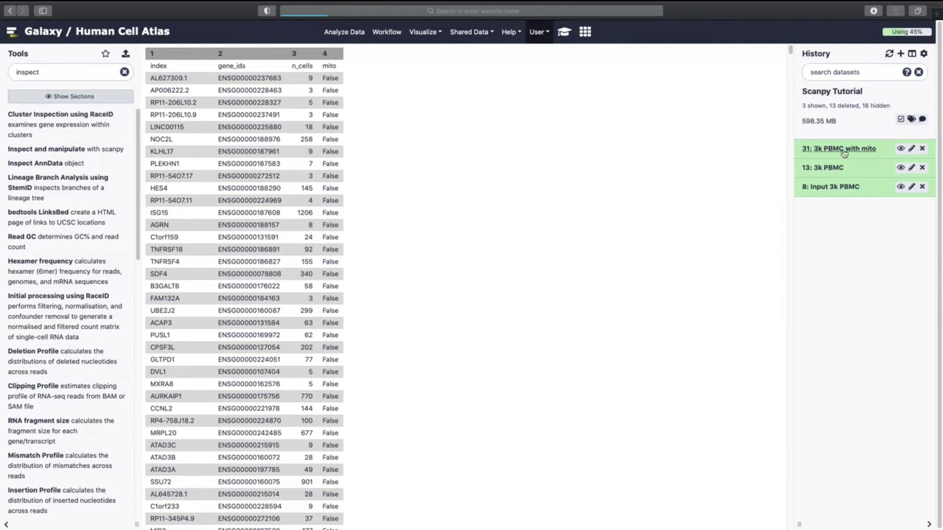
# Following the tutorial's Compute QC metrics section, run Inspect and manipulate on 3k PBMC with mito to calculate quality control metrics, with mito as the .var key
pyautogui.click(564, 31)
pyautogui.scroll(-5, 357, 346)
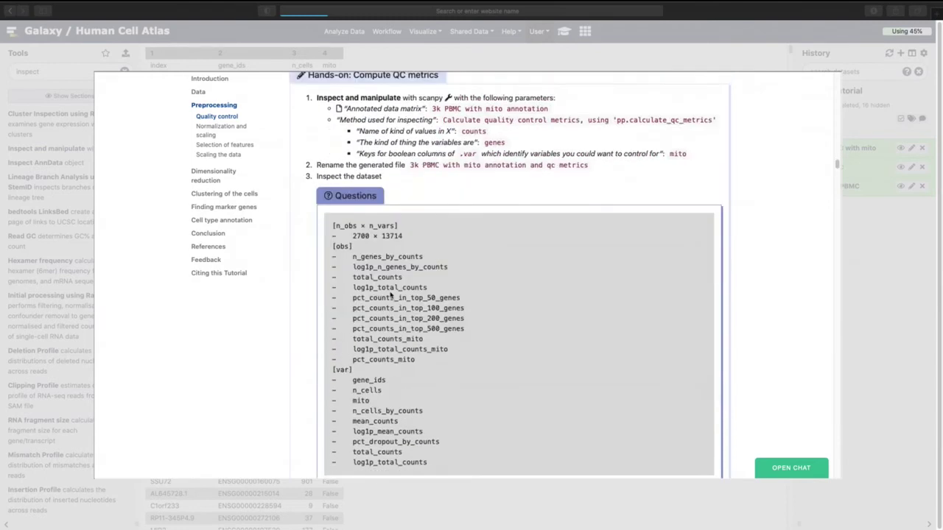
pyautogui.scroll(1, 391, 294)
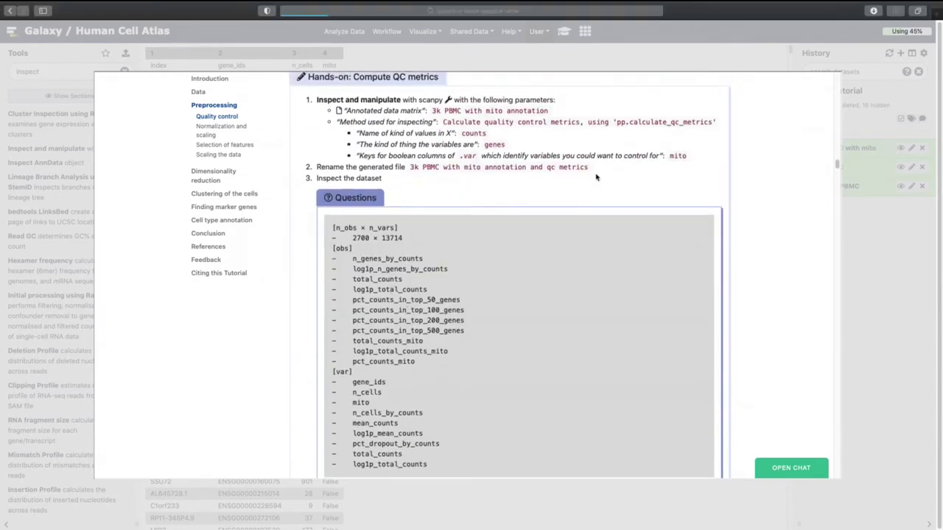
pyautogui.click(74, 177)
pyautogui.click(69, 149)
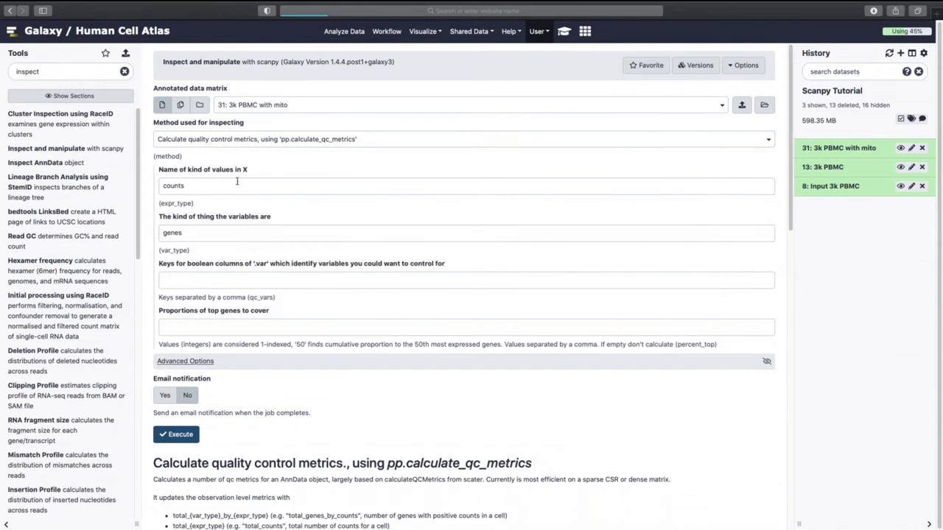
pyautogui.click(206, 276)
pyautogui.write('mito')
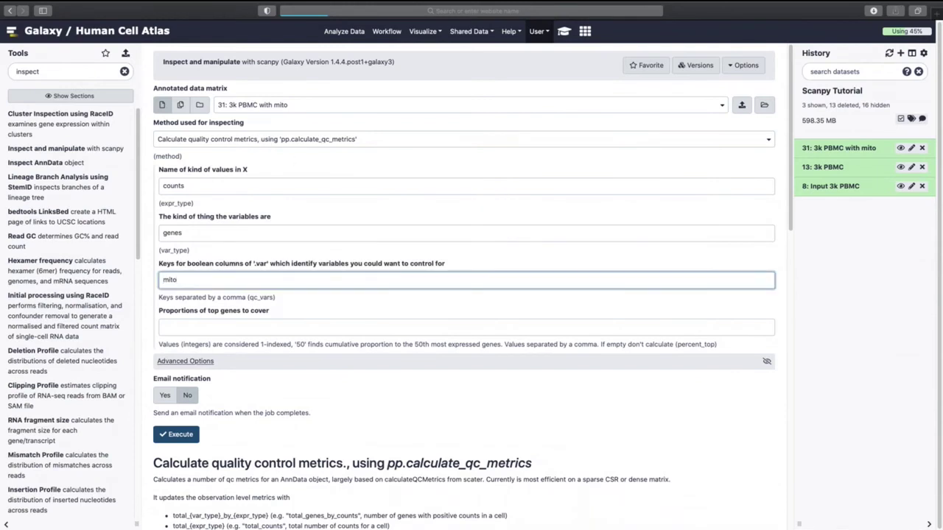
pyautogui.click(176, 435)
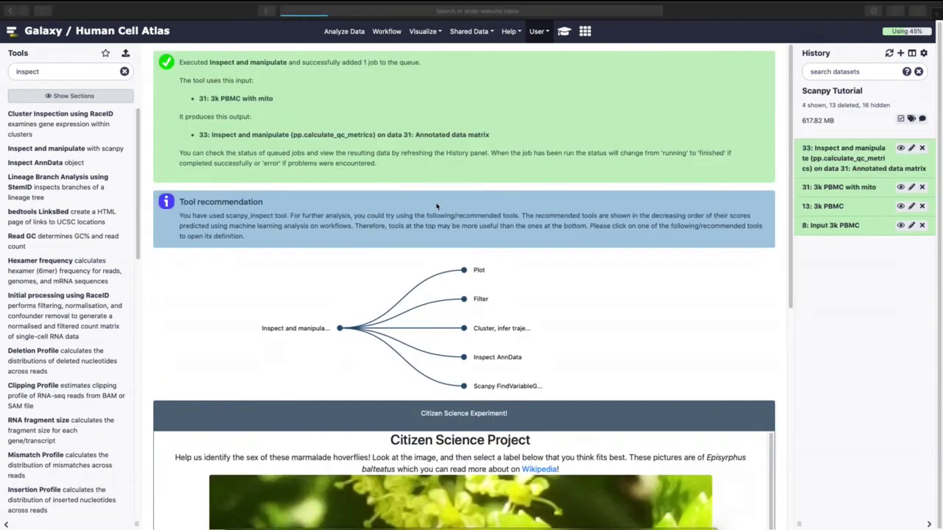
# Expand the quality control output's details, rename the dataset to 3k PBMC with qc metrics, and save its attributes
pyautogui.click(858, 168)
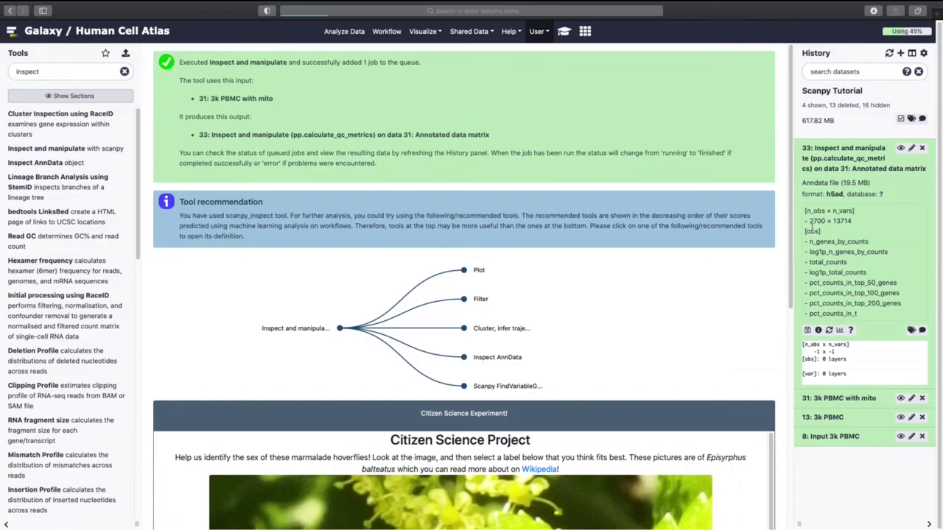
pyautogui.click(912, 148)
pyautogui.tripleClick(293, 171)
pyautogui.write('3k PBMC with qc metrics')
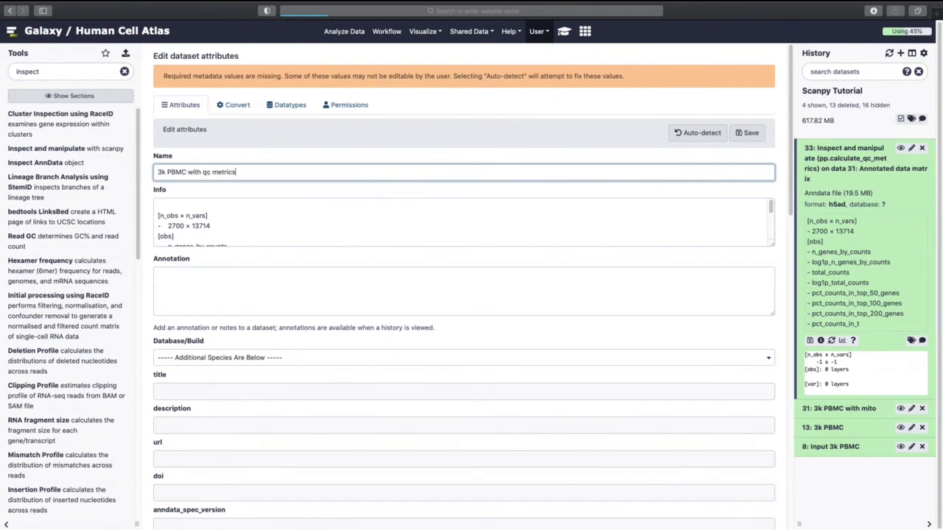
pyautogui.click(753, 133)
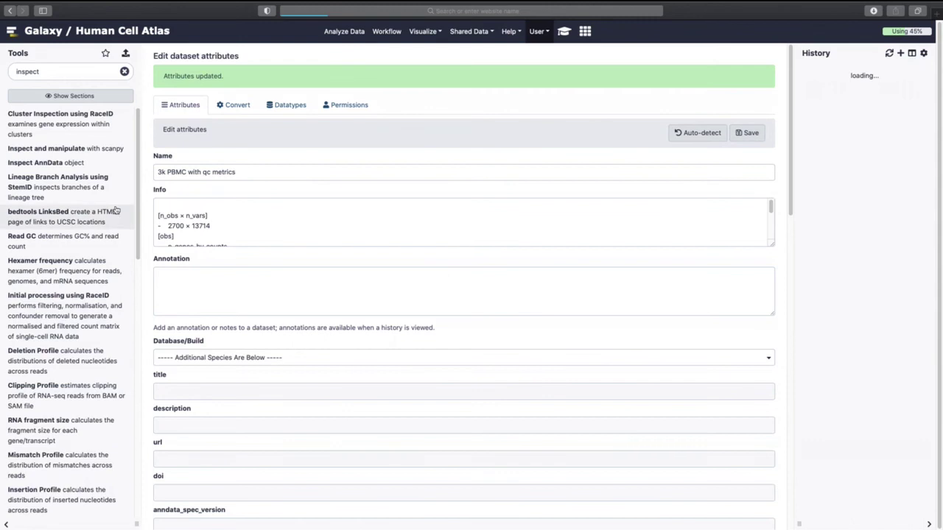
# Run Inspect AnnData on 3k PBMC with qc metrics for general information about the object, and view the output
pyautogui.click(67, 166)
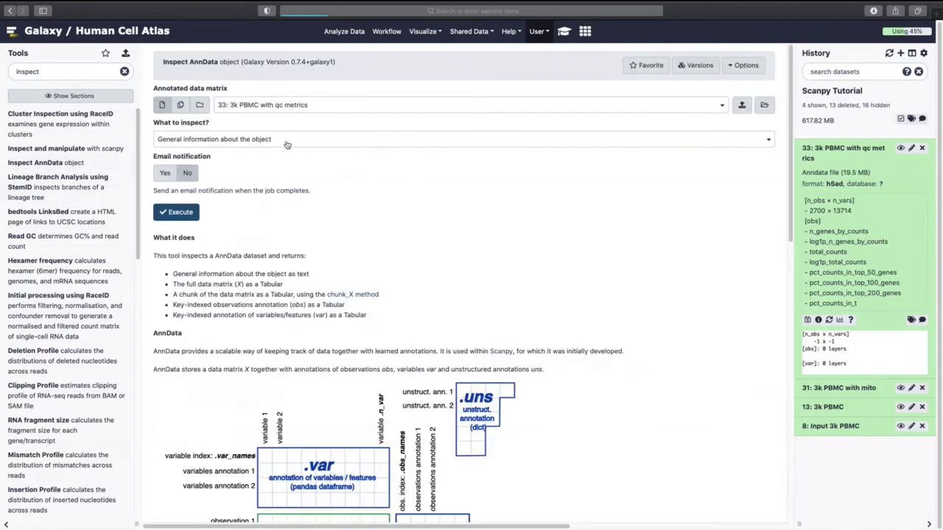
pyautogui.click(177, 211)
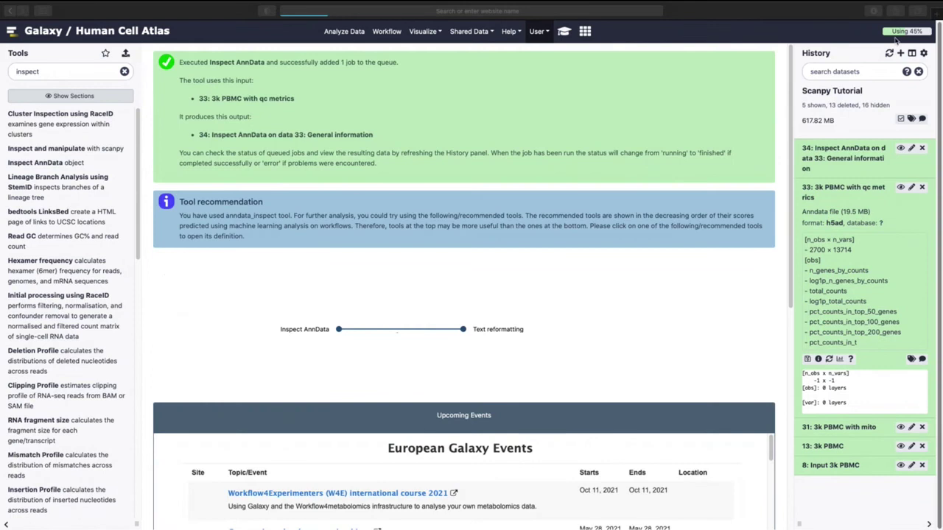
pyautogui.click(901, 148)
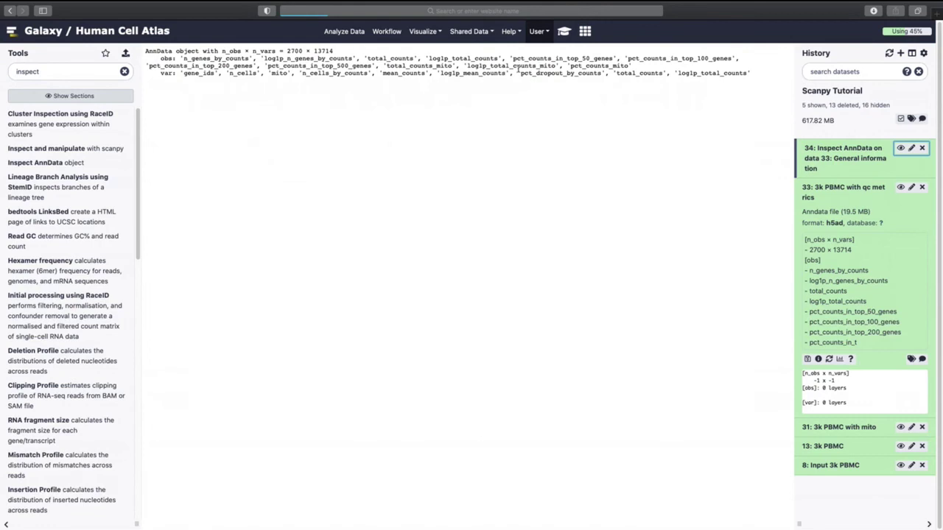
# Copy the violin plot keys n_genes_by_counts, total_counts, pct_counts_mito from the tutorial's Visualize QC metrics section and close the tutorial
pyautogui.click(564, 31)
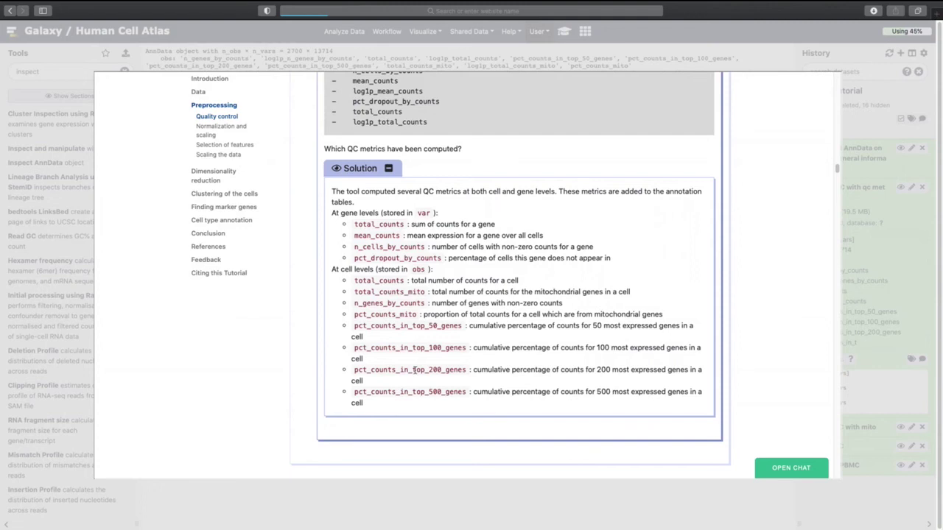
pyautogui.scroll(-5, 442, 352)
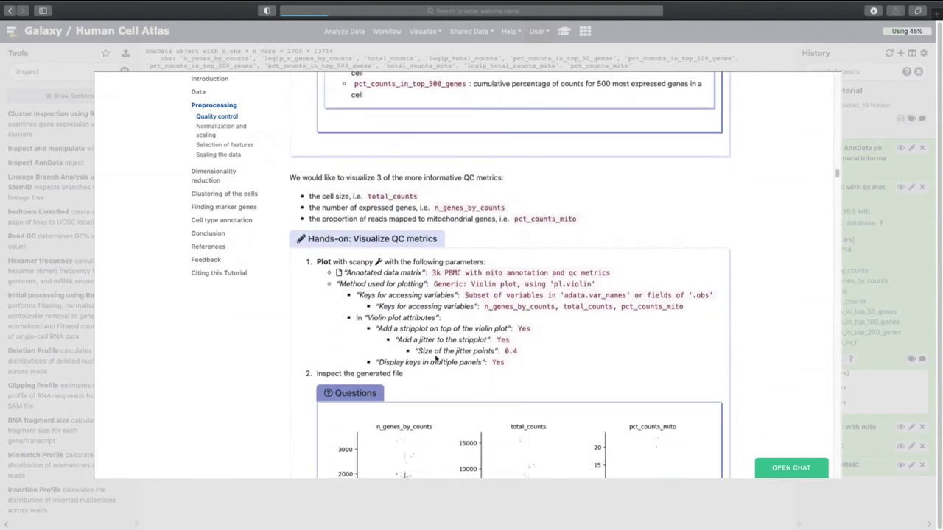
pyautogui.scroll(-2, 435, 359)
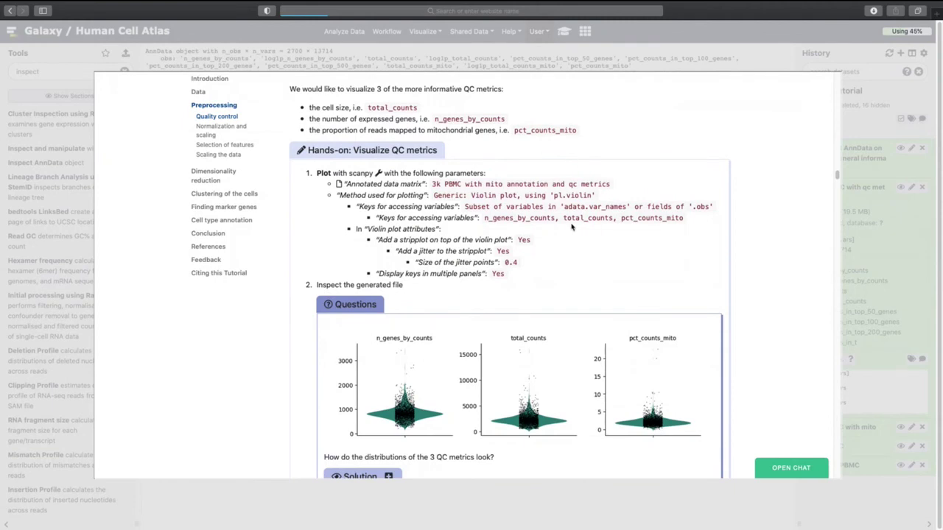
pyautogui.moveTo(486, 218); pyautogui.dragTo(704, 221)
pyautogui.hotkey('ctrl', 'c')
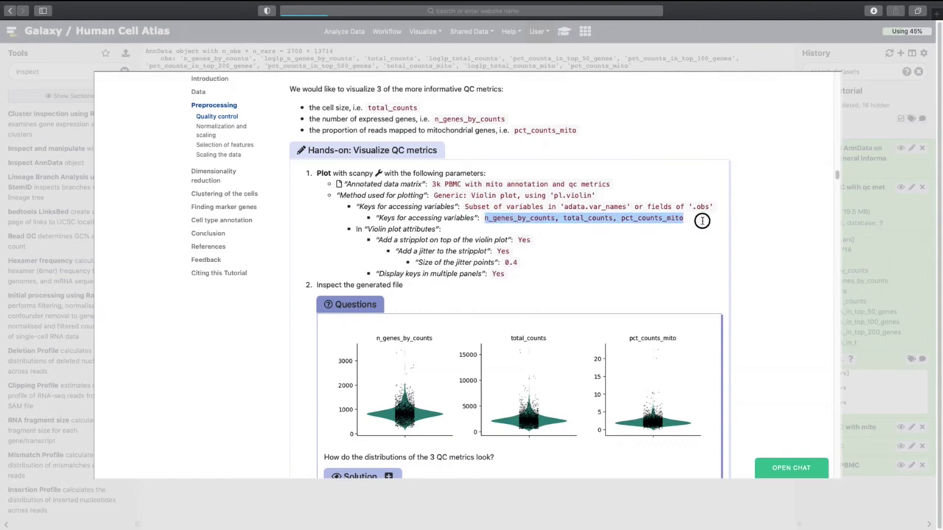
pyautogui.press('Escape')
# Open Plot with scanpy and configure a violin plot using pl.violin with the keys n_genes_by_counts, total_counts, pct_counts_mito
pyautogui.tripleClick(74, 72)
pyautogui.write('plot')
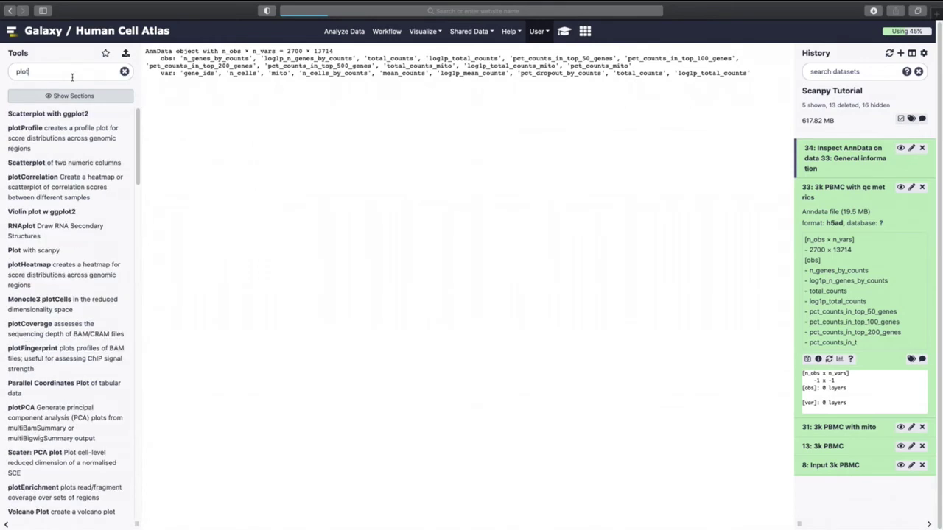
pyautogui.click(66, 249)
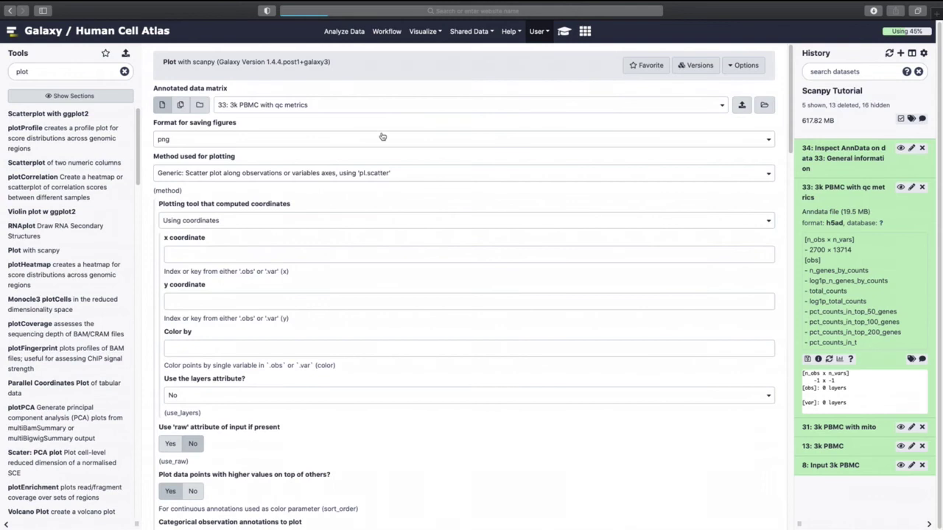
pyautogui.click(253, 173)
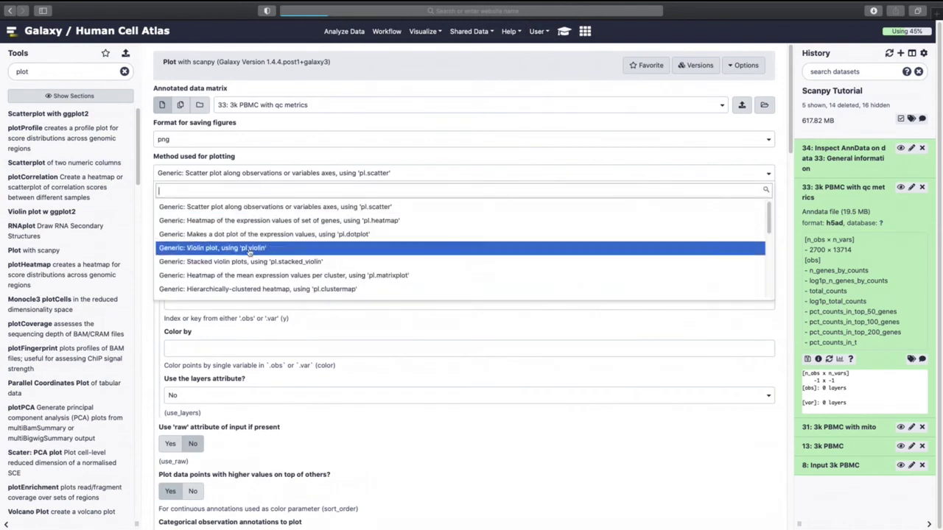
pyautogui.click(221, 248)
pyautogui.click(226, 221)
pyautogui.click(222, 285)
pyautogui.click(234, 262)
pyautogui.hotkey('ctrl', 'v')
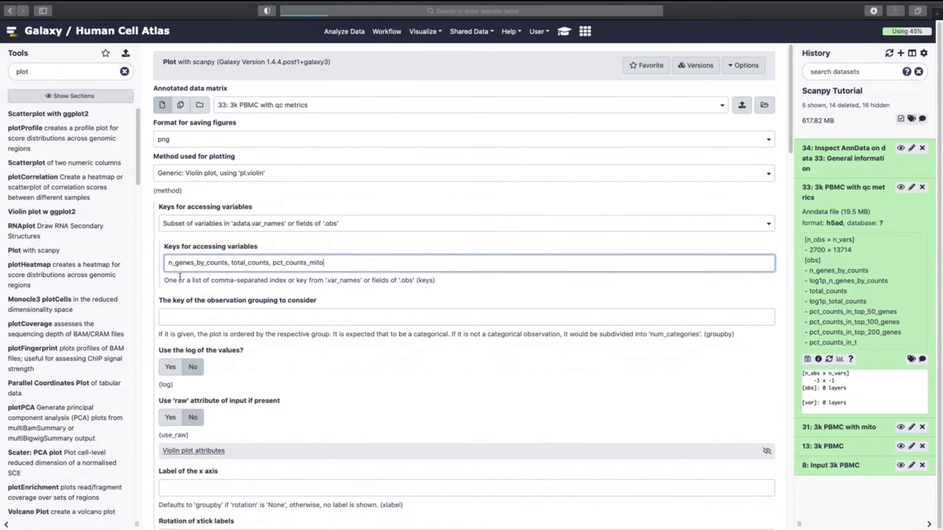
# In the violin plot attributes, set the jitter point size to 0.4 and display keys in multiple panels; run the plot and view it
pyautogui.scroll(-3, 257, 369)
pyautogui.click(204, 278)
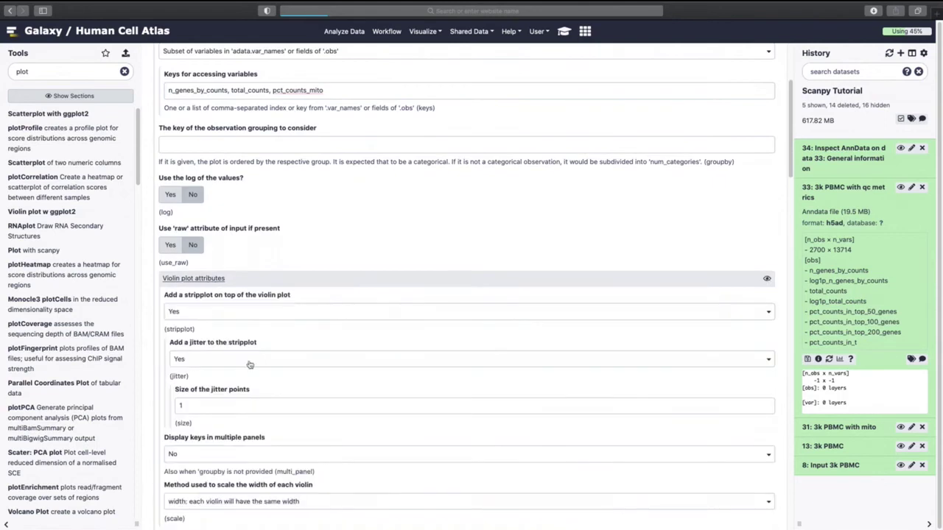
pyautogui.scroll(-1, 272, 394)
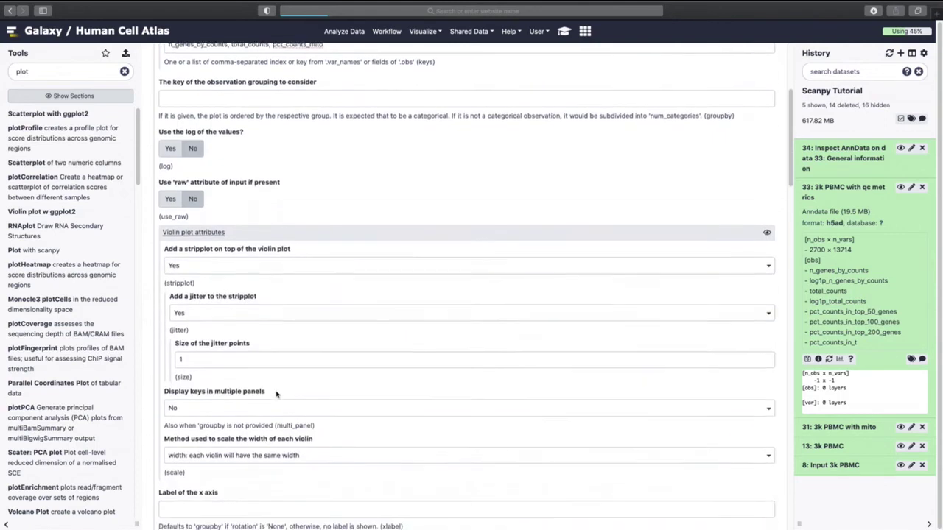
pyautogui.click(231, 352)
pyautogui.write('04')
pyautogui.click(295, 402)
pyautogui.click(269, 432)
pyautogui.scroll(-3, 376, 384)
pyautogui.scroll(-3, 364, 410)
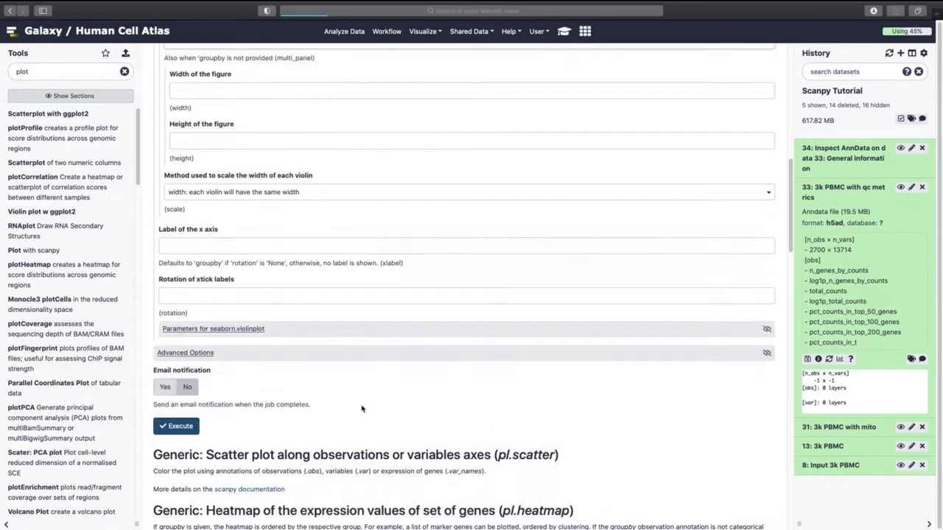
pyautogui.click(164, 426)
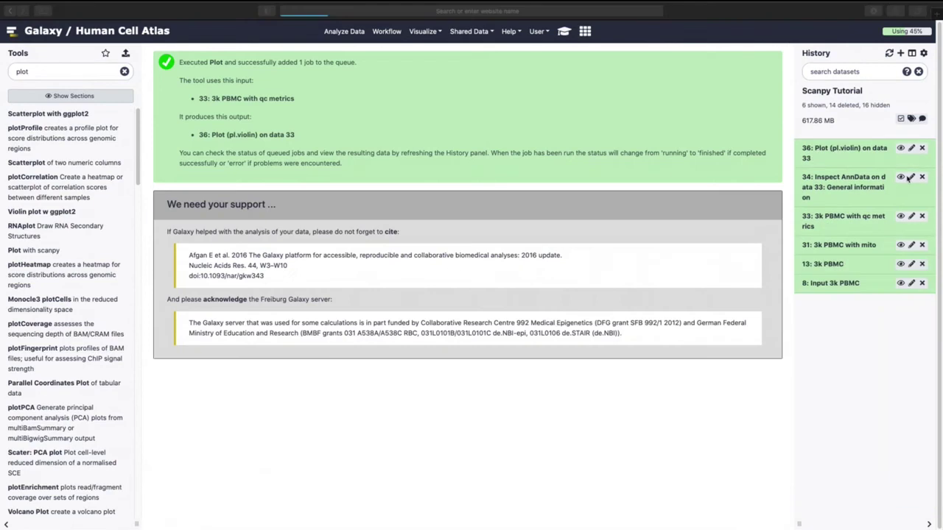
pyautogui.click(900, 148)
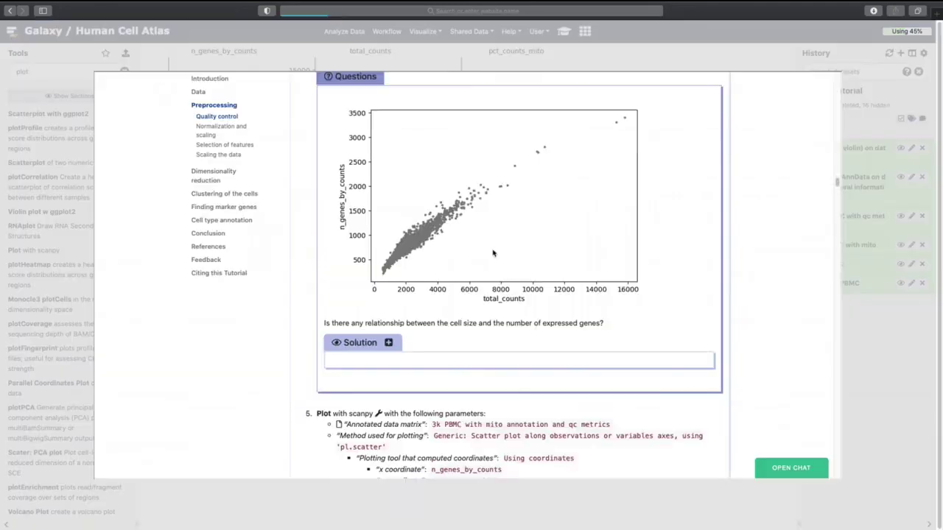
# Copy the scatter plot's x coordinate, total_counts, from the tutorial's third Visualize QC metrics instruction and close the tutorial
pyautogui.scroll(3, 494, 251)
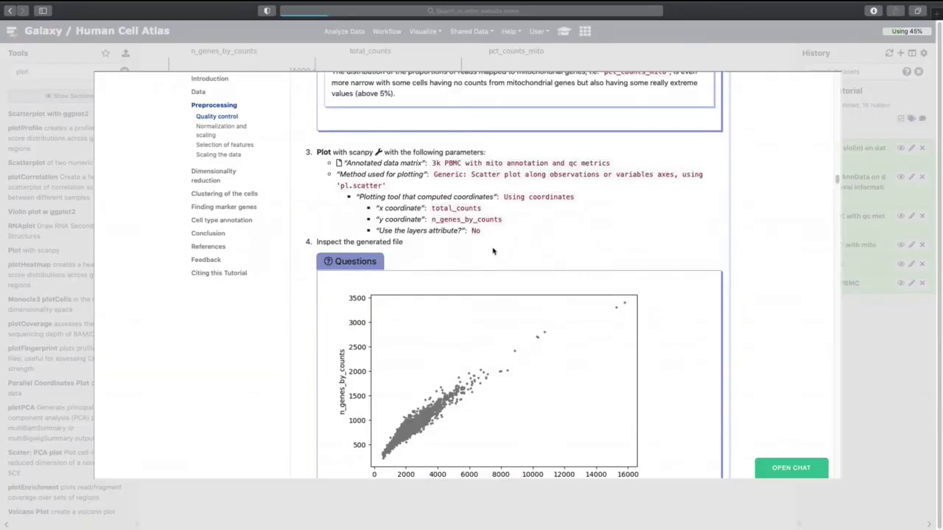
pyautogui.scroll(-1, 478, 230)
pyautogui.moveTo(431, 205); pyautogui.dragTo(512, 208)
pyautogui.hotkey('ctrl', 'c')
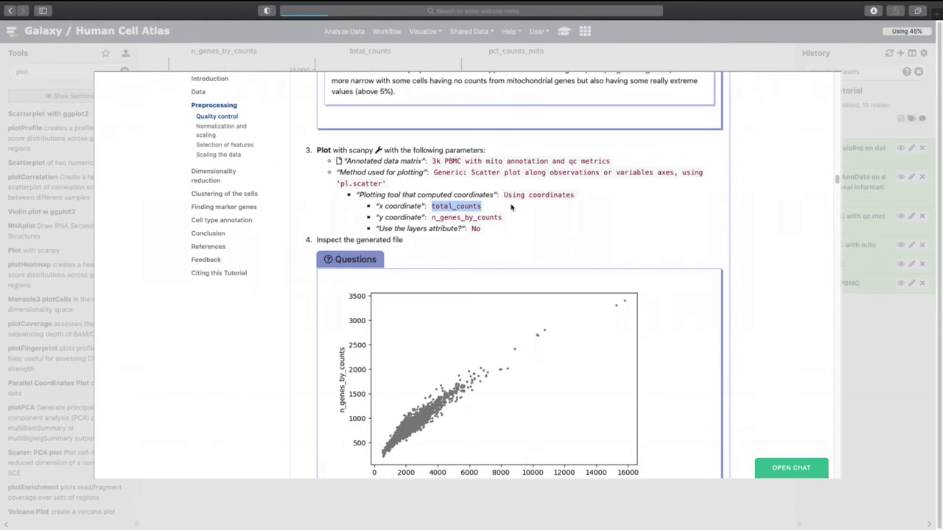
pyautogui.click(890, 300)
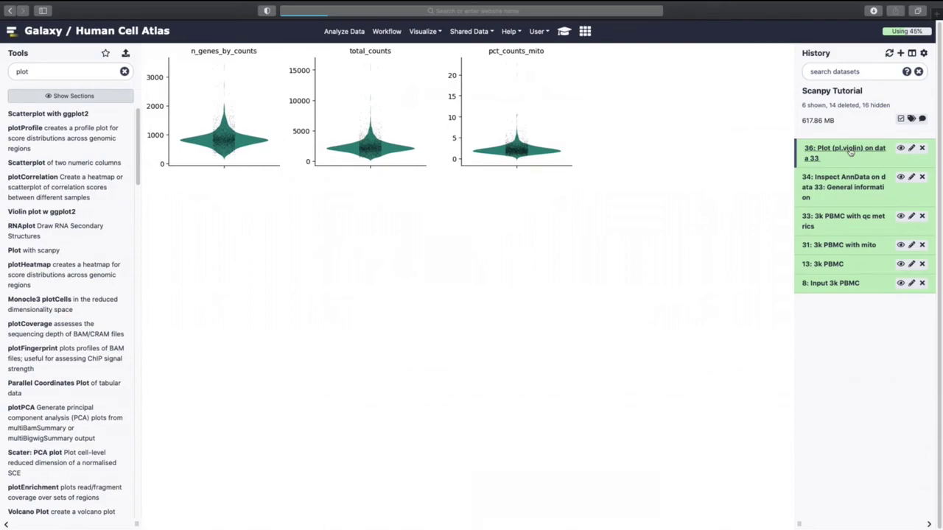
# Reload the violin plot job's settings, change the plotting method to scatter plot using pl.scatter, and set the x coordinate to total_counts
pyautogui.click(847, 153)
pyautogui.click(829, 198)
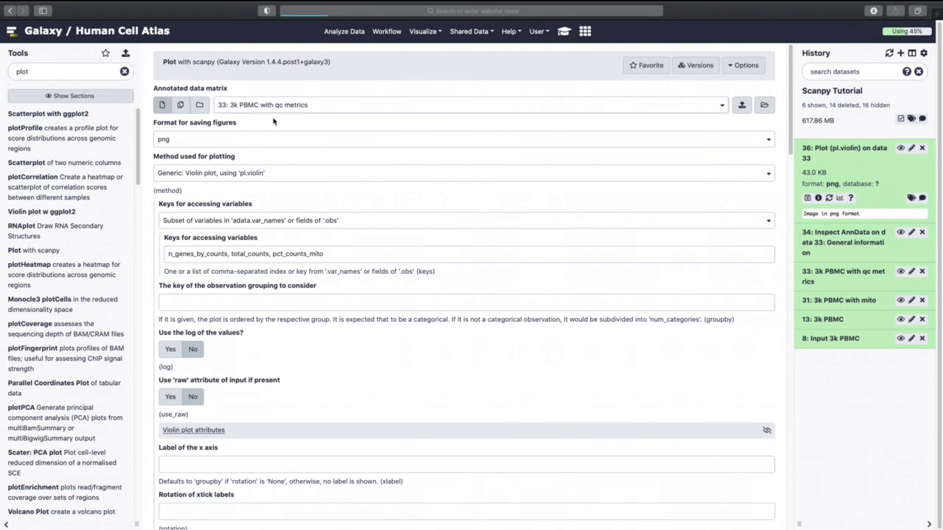
pyautogui.click(246, 172)
pyautogui.click(254, 207)
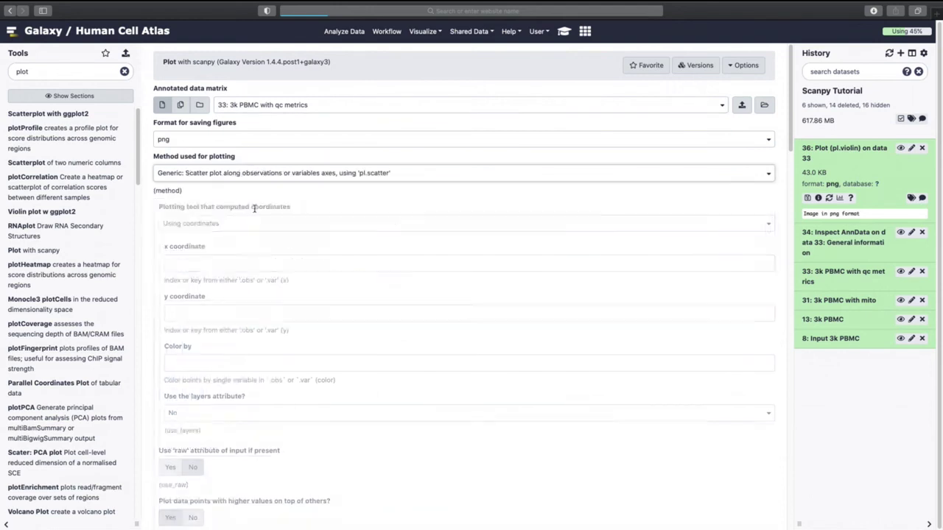
pyautogui.click(225, 260)
pyautogui.hotkey('ctrl', 'v')
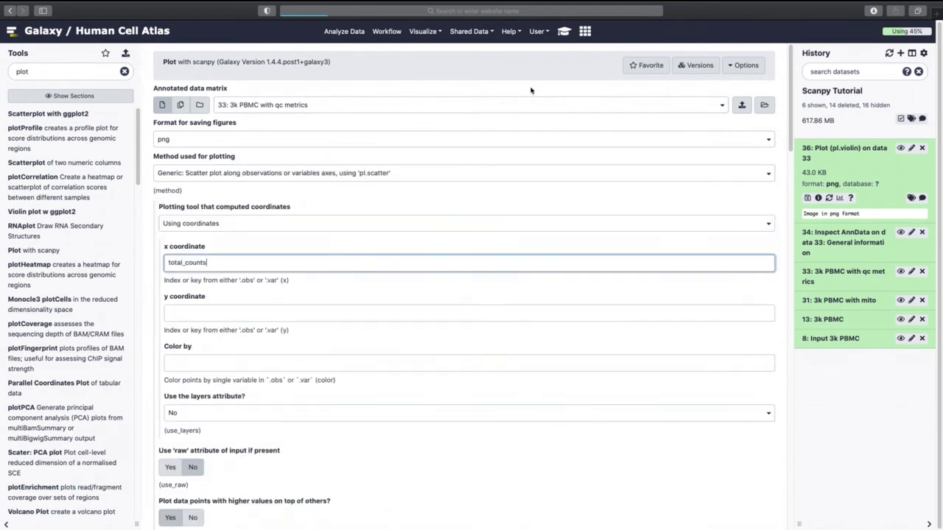
# Copy n_genes_by_counts from the tutorial, enter it as the y coordinate, and run the scatter plot
pyautogui.click(564, 31)
pyautogui.scroll(-5, 488, 264)
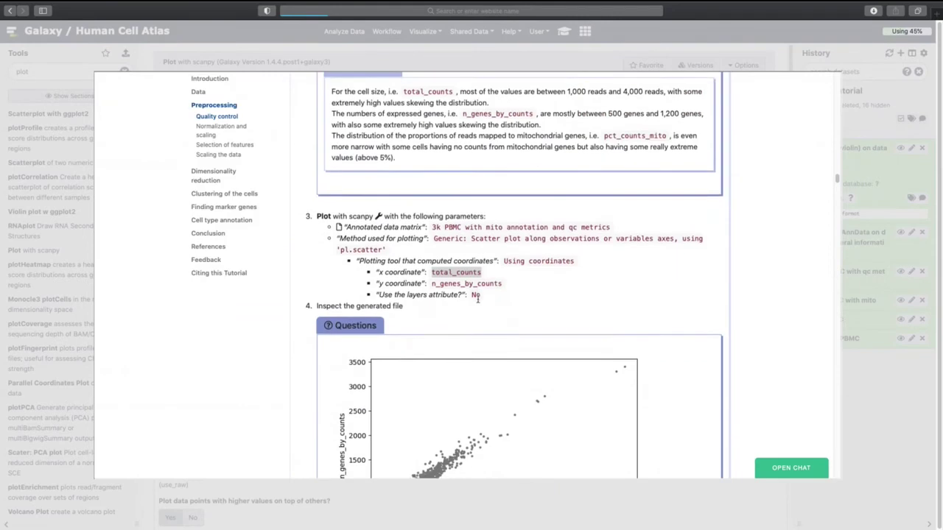
pyautogui.moveTo(504, 252); pyautogui.dragTo(431, 253)
pyautogui.hotkey('ctrl', 'c')
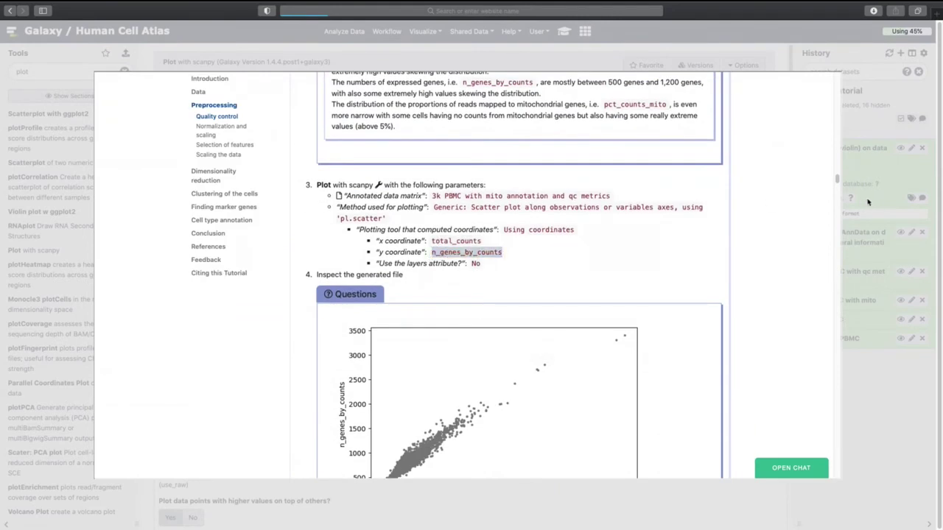
pyautogui.click(868, 202)
pyautogui.click(249, 309)
pyautogui.hotkey('ctrl', 'v')
pyautogui.scroll(-5, 225, 321)
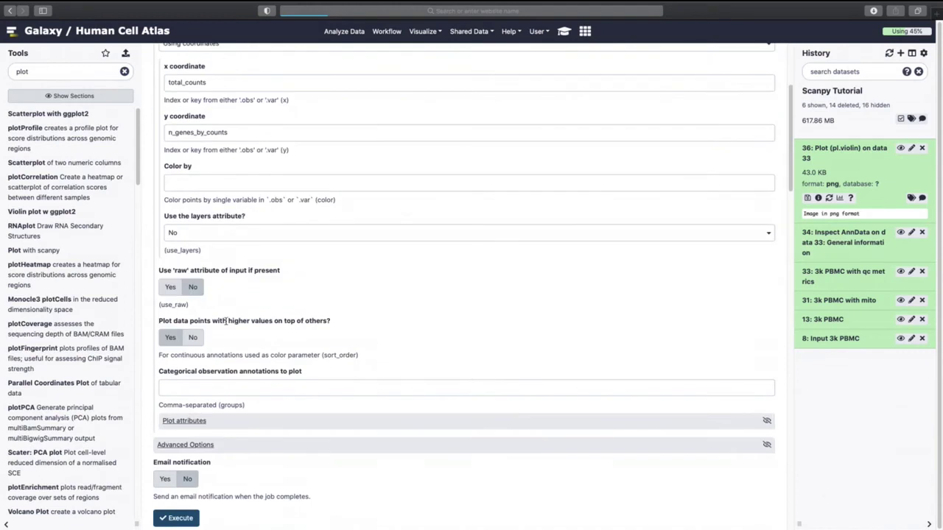
pyautogui.click(181, 519)
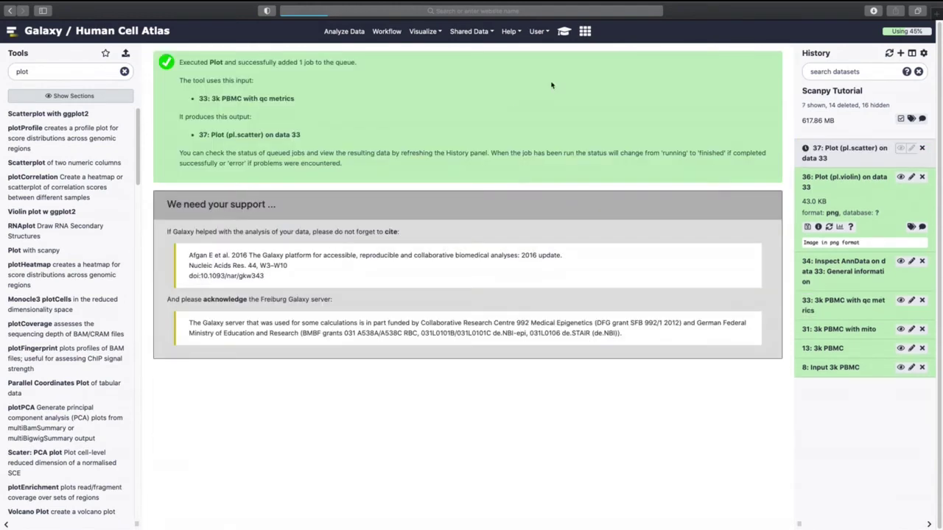
# Rerun the scatter plot job with n_genes_by_counts as the x coordinate and pct_counts_mito as the y coordinate
pyautogui.click(869, 151)
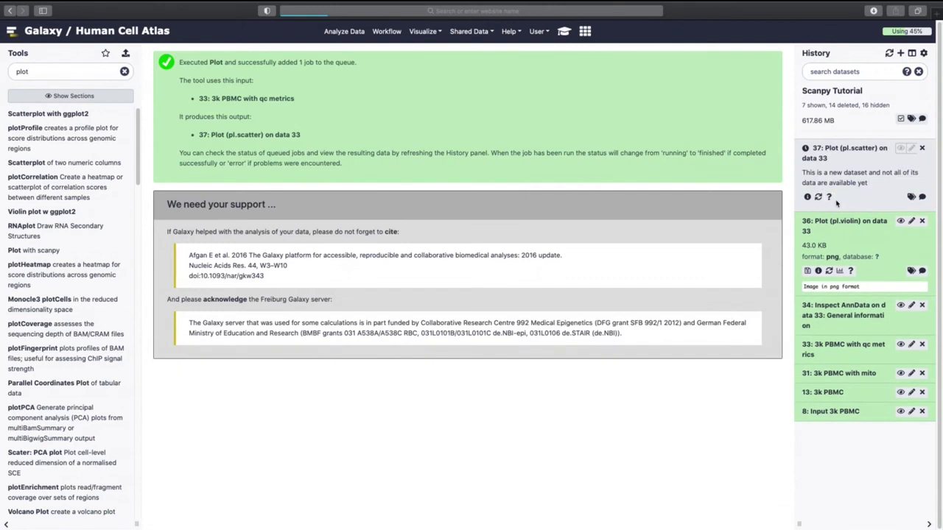
pyautogui.click(819, 197)
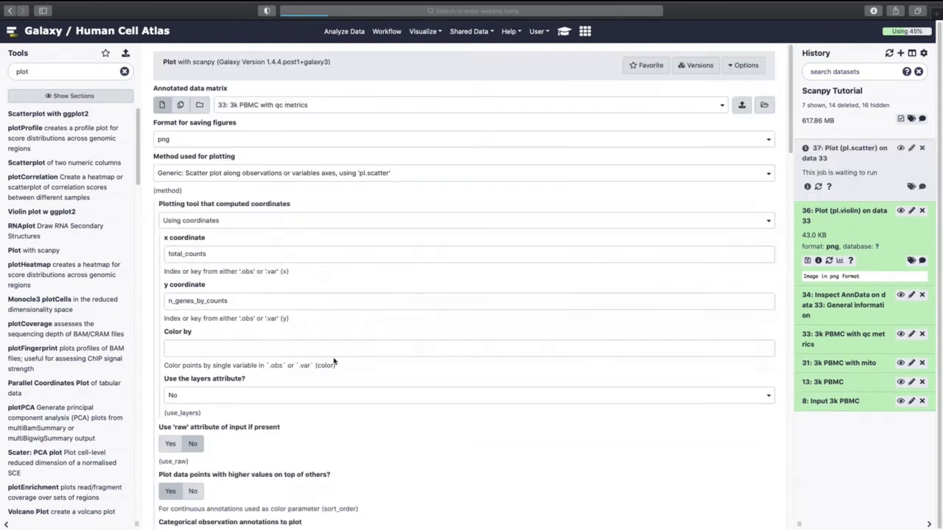
pyautogui.doubleClick(227, 254)
pyautogui.press('super+v')
pyautogui.doubleClick(238, 301)
pyautogui.write('pc')
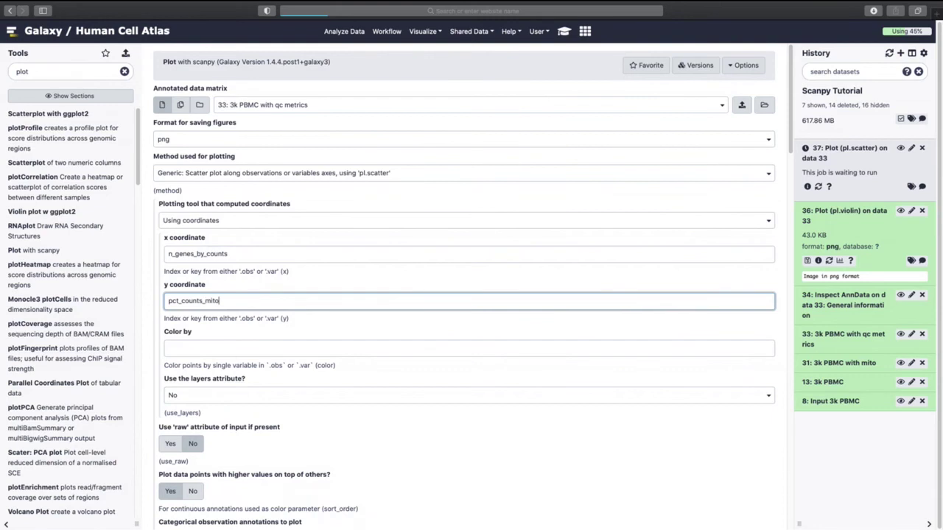
pyautogui.scroll(-5, 331, 327)
pyautogui.click(171, 339)
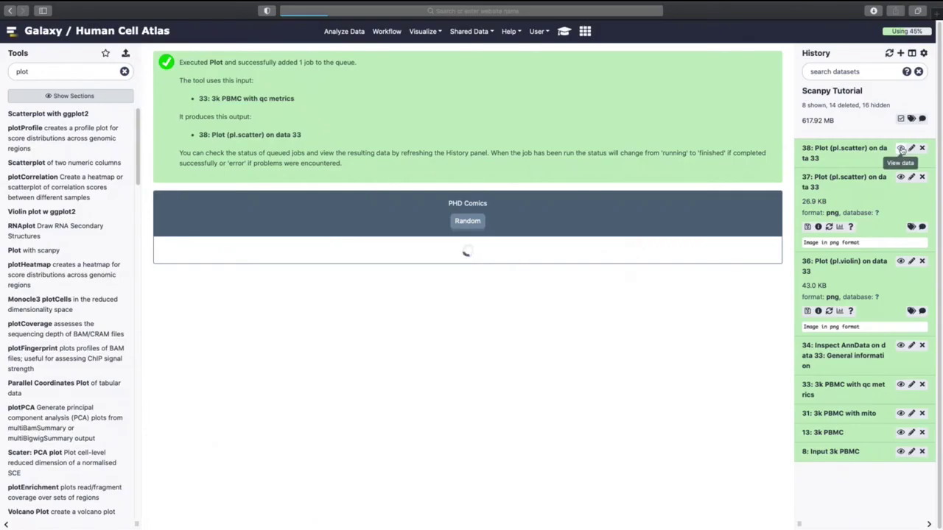
# View both scatter plots and read the tutorial's solution on the relationship between cell size and number of expressed genes
pyautogui.click(900, 148)
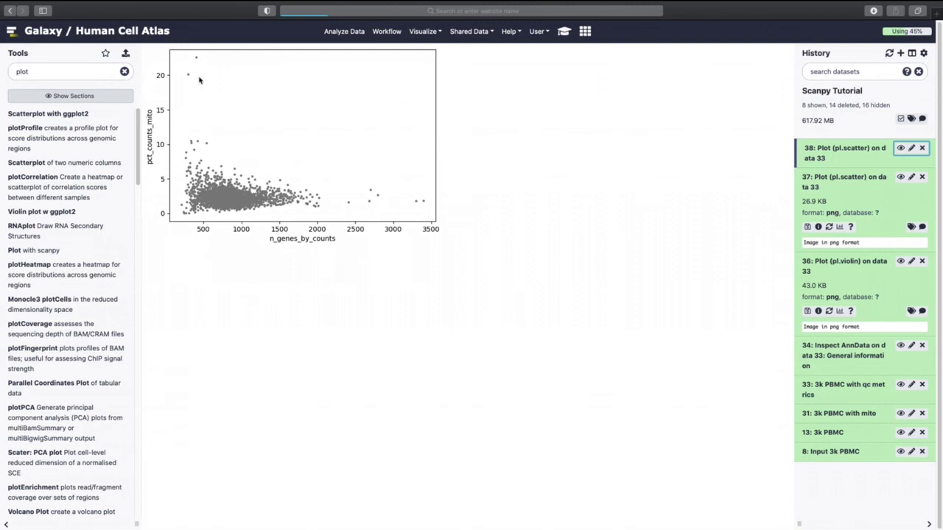
pyautogui.click(900, 177)
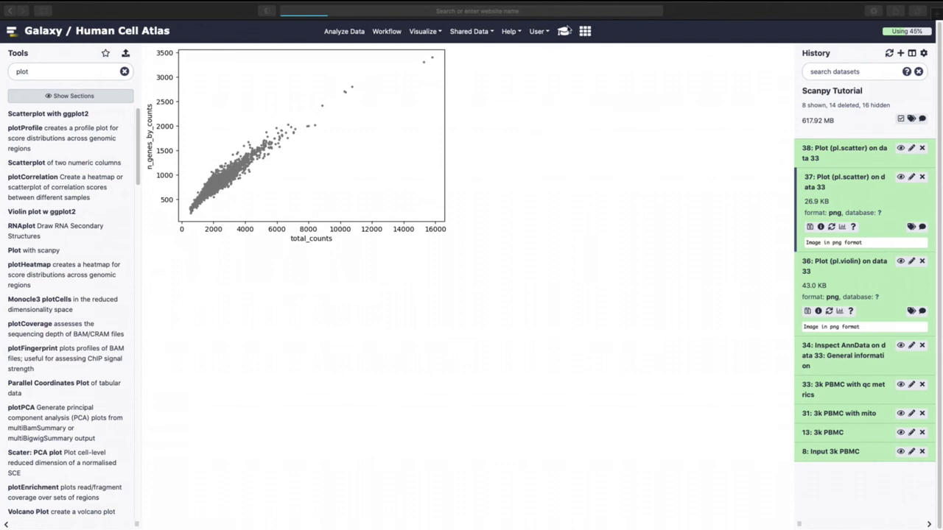
pyautogui.click(564, 31)
pyautogui.scroll(-3, 453, 306)
pyautogui.scroll(-2, 453, 309)
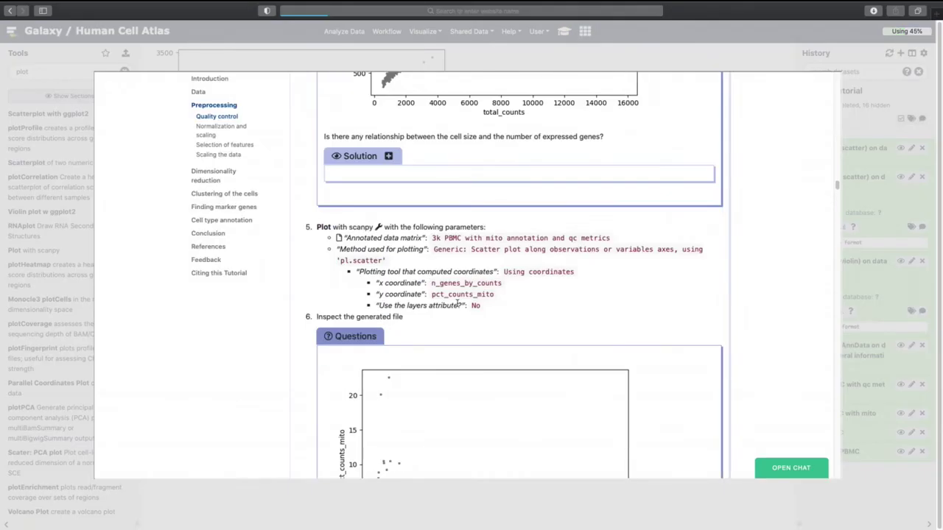
pyautogui.click(389, 156)
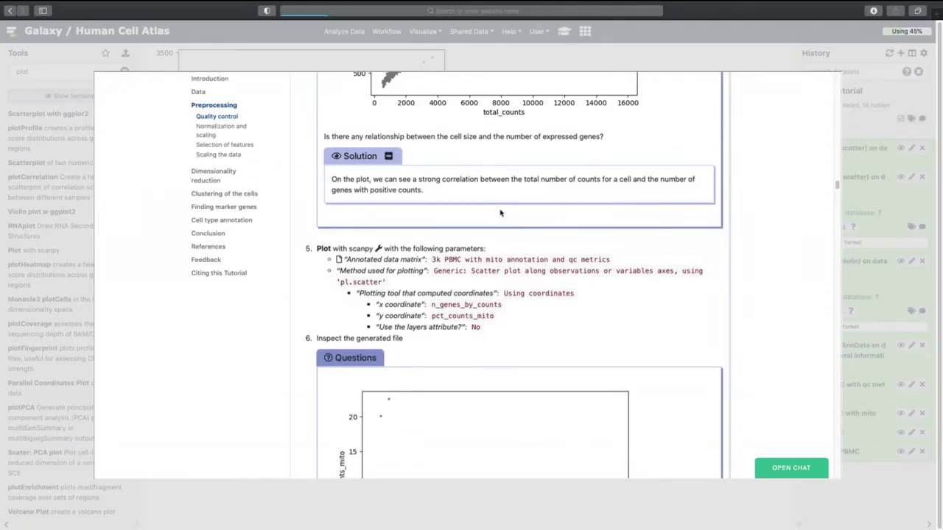
pyautogui.scroll(4, 471, 221)
pyautogui.scroll(-4, 498, 229)
pyautogui.scroll(-5, 498, 228)
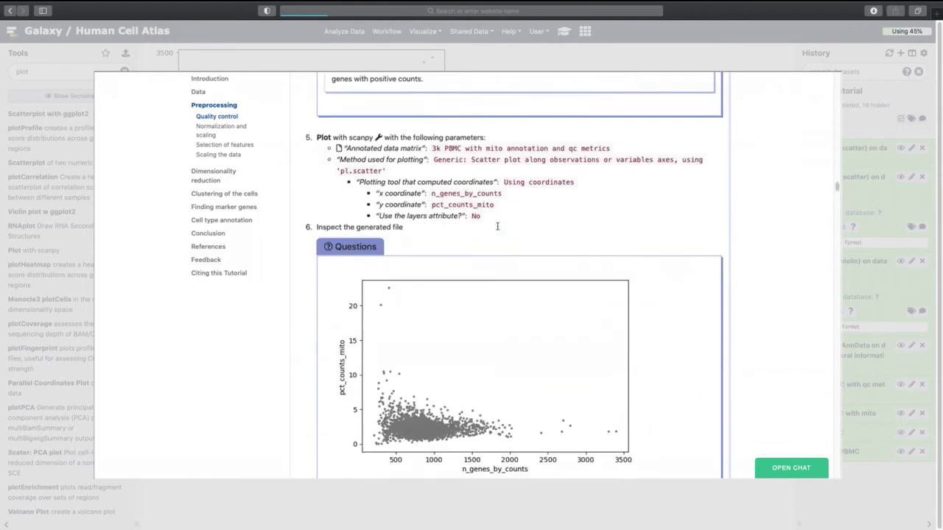
# Examine the tutorial's questions and solution on filtering thresholds for mitochondrial reads and expressed genes, and read on to Remove low-quality cells
pyautogui.scroll(-1, 498, 229)
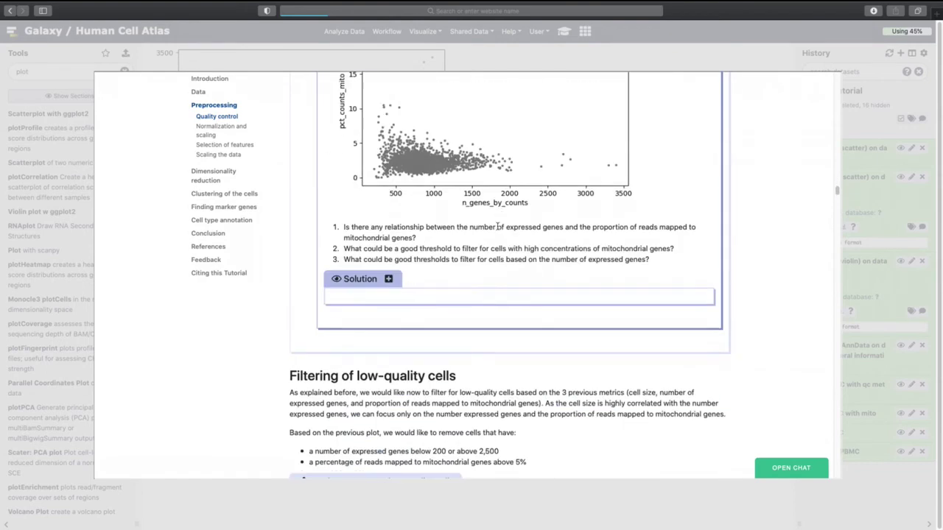
pyautogui.moveTo(402, 249); pyautogui.dragTo(483, 249)
pyautogui.click(443, 252)
pyautogui.moveTo(396, 259); pyautogui.dragTo(452, 261)
pyautogui.click(452, 261)
pyautogui.scroll(1, 455, 258)
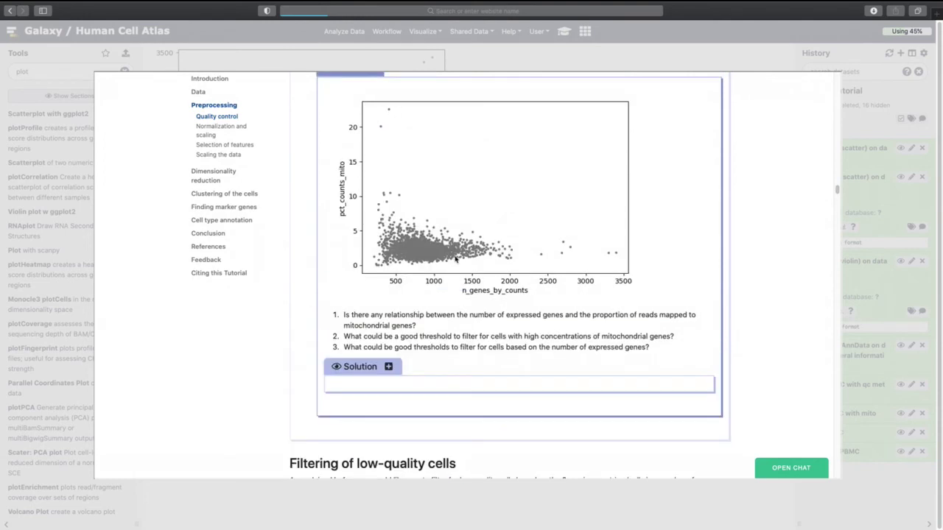
pyautogui.click(388, 366)
pyautogui.scroll(-1, 454, 356)
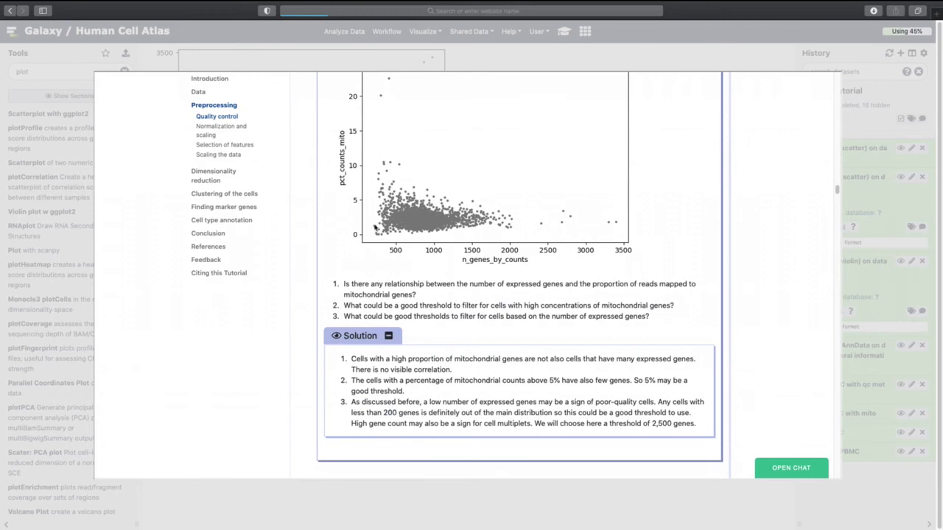
pyautogui.scroll(-3, 404, 317)
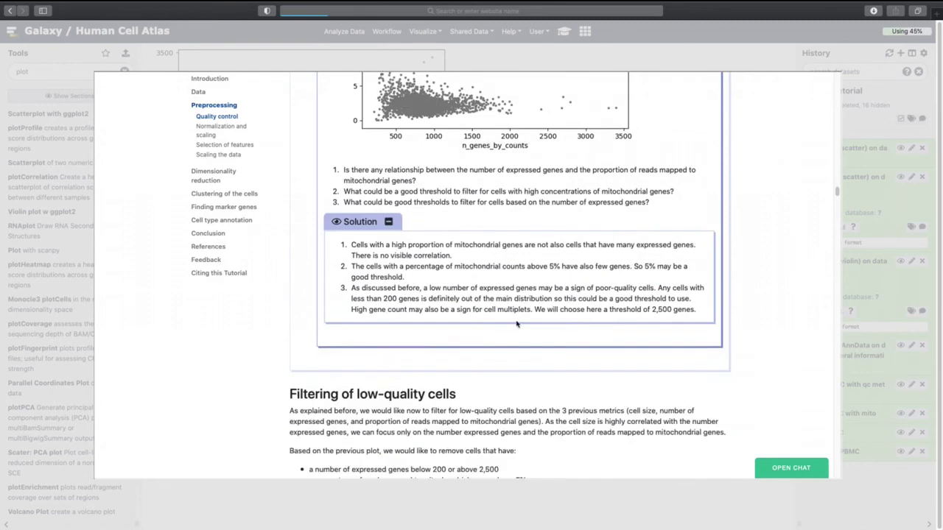
pyautogui.scroll(5, 507, 313)
pyautogui.scroll(-3, 674, 452)
pyautogui.moveTo(651, 416); pyautogui.dragTo(671, 416)
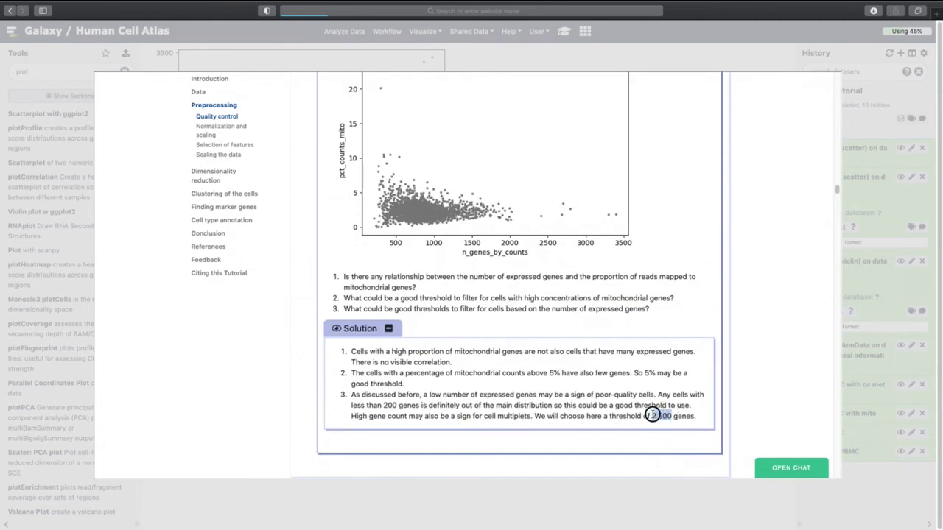
pyautogui.click(666, 415)
pyautogui.scroll(-1, 523, 338)
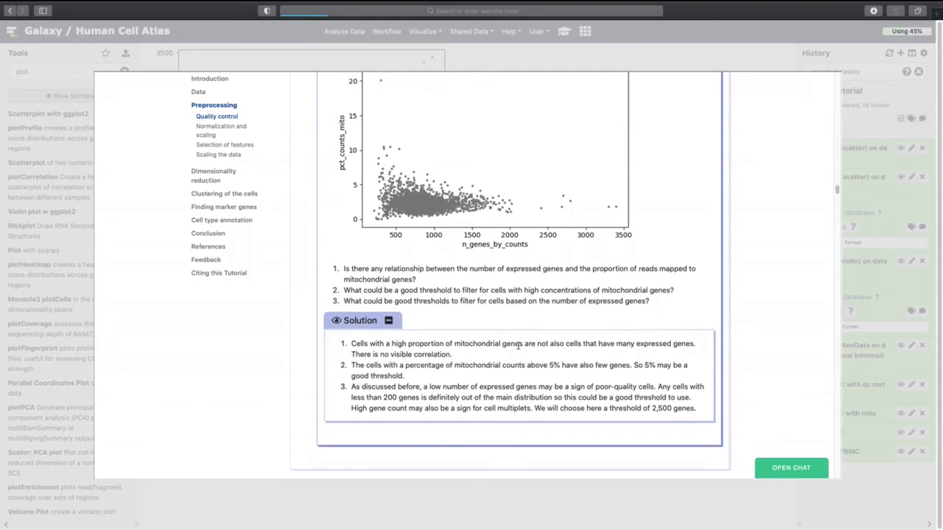
pyautogui.scroll(-10, 654, 390)
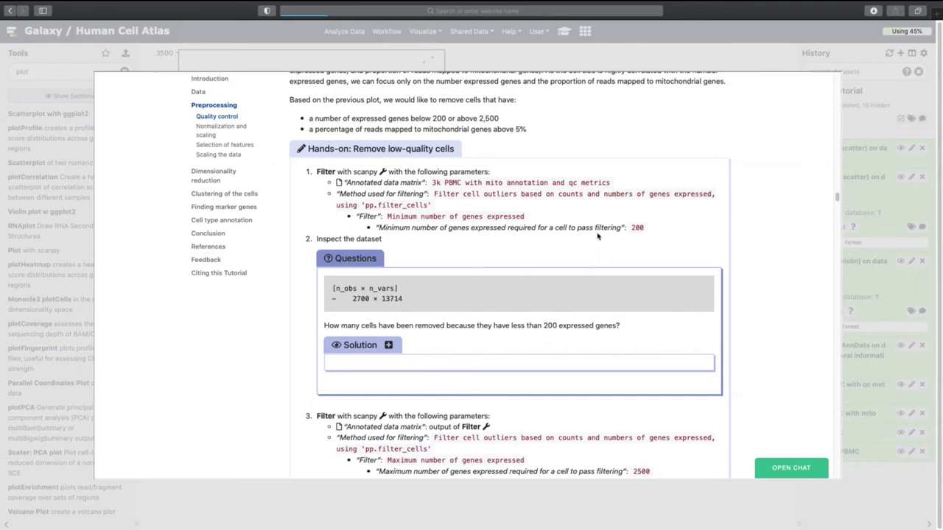
# Run the scanpy Filter tool on 3k PBMC with qc metrics, requiring a minimum of 200 genes expressed per cell
pyautogui.click(842, 183)
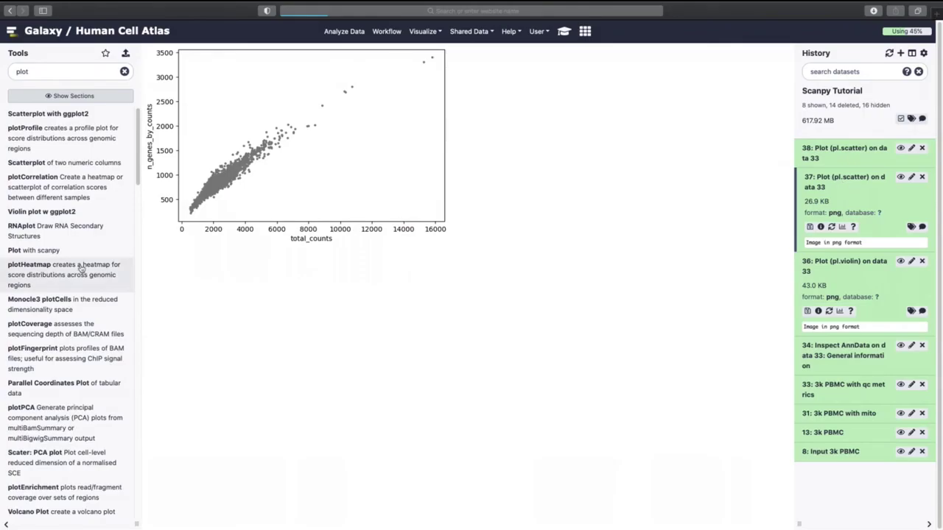
pyautogui.doubleClick(22, 71)
pyautogui.write('filter')
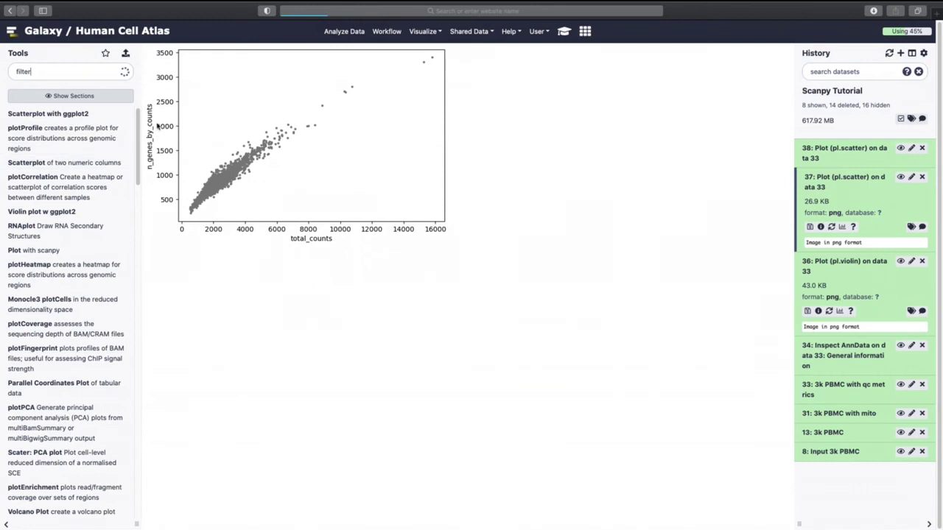
pyautogui.click(44, 115)
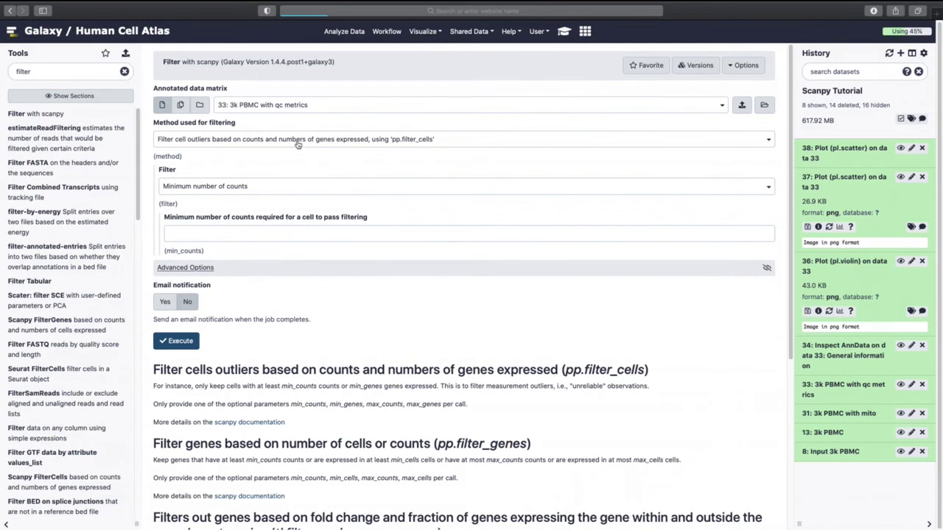
pyautogui.click(266, 190)
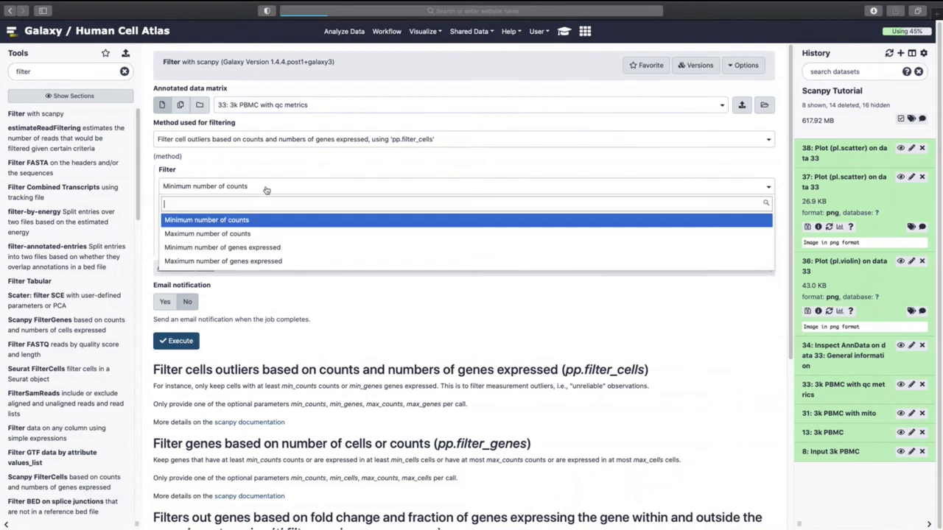
pyautogui.click(263, 248)
pyautogui.click(276, 240)
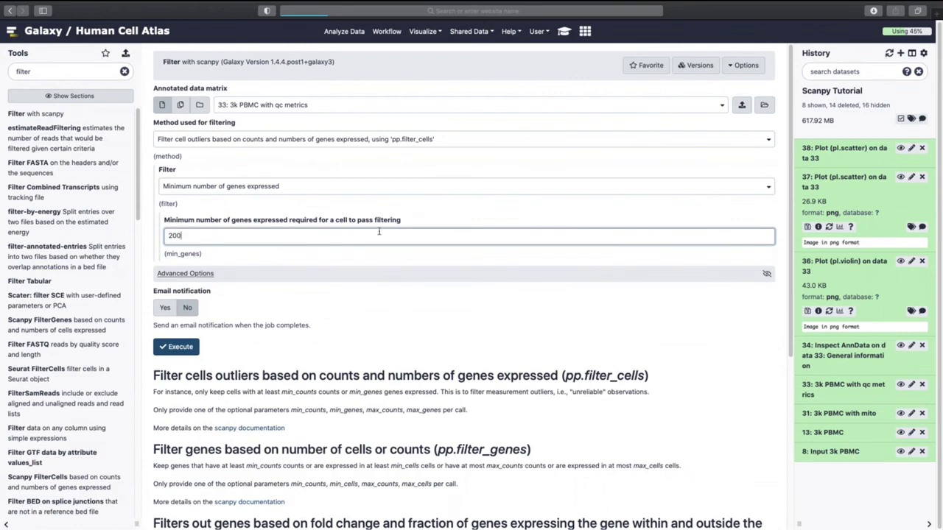
pyautogui.write('200')
pyautogui.click(176, 347)
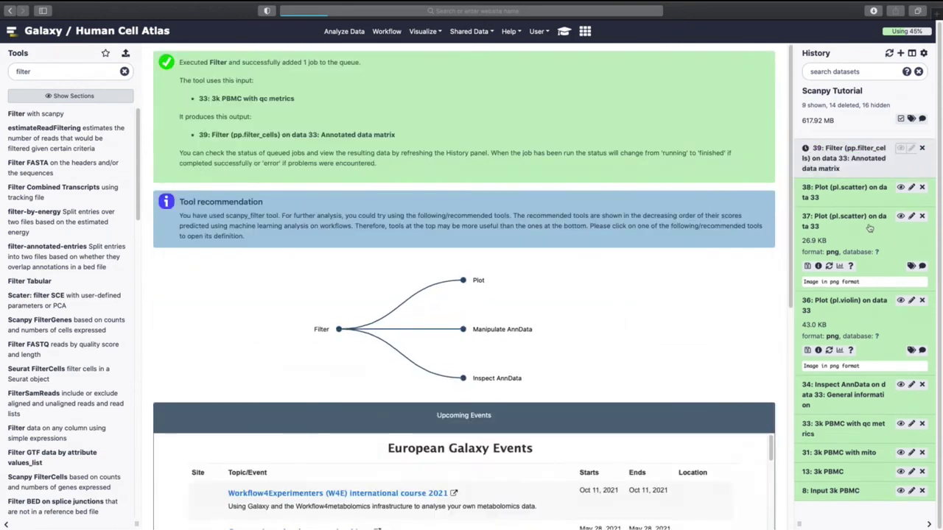
# Collapse the expanded plot datasets and hide datasets 38, 37, 36 and 34 from the history
pyautogui.click(843, 216)
pyautogui.click(844, 245)
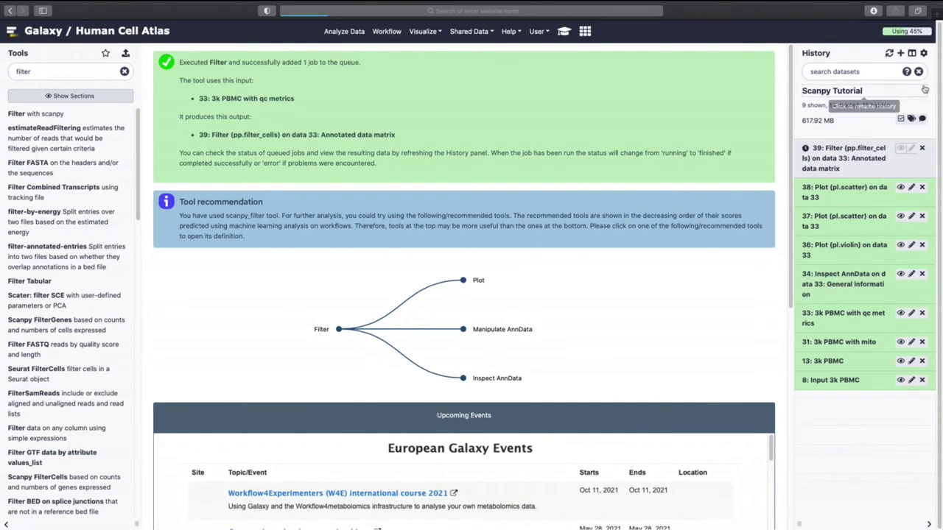
pyautogui.click(900, 118)
pyautogui.click(807, 192)
pyautogui.click(806, 212)
pyautogui.click(807, 231)
pyautogui.click(807, 252)
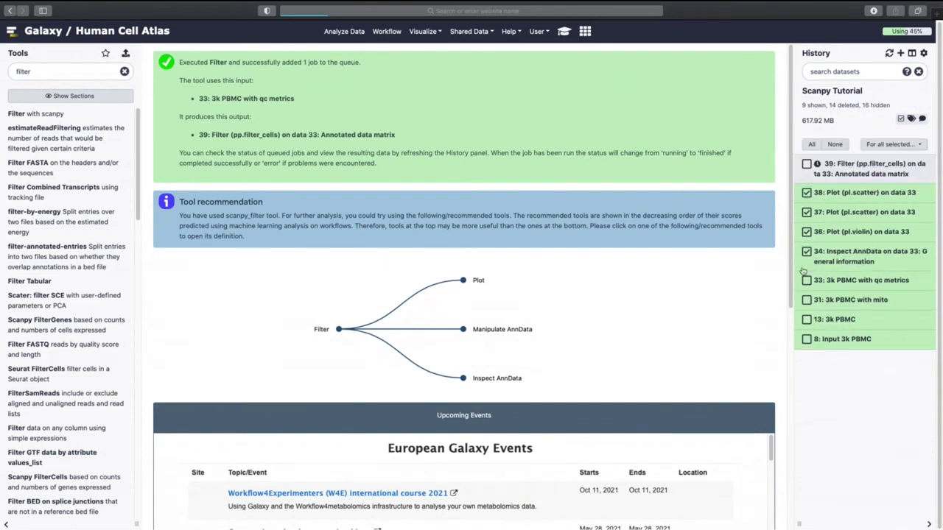
pyautogui.click(896, 145)
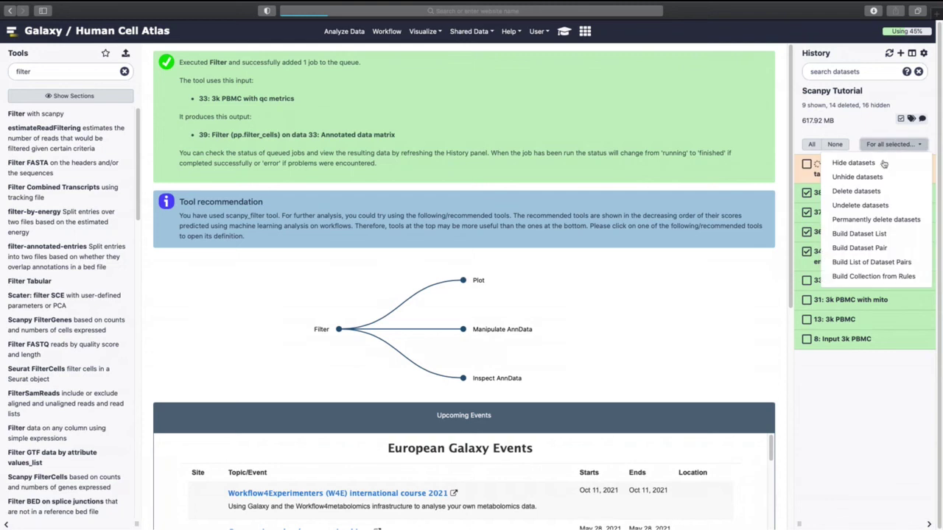
pyautogui.click(866, 161)
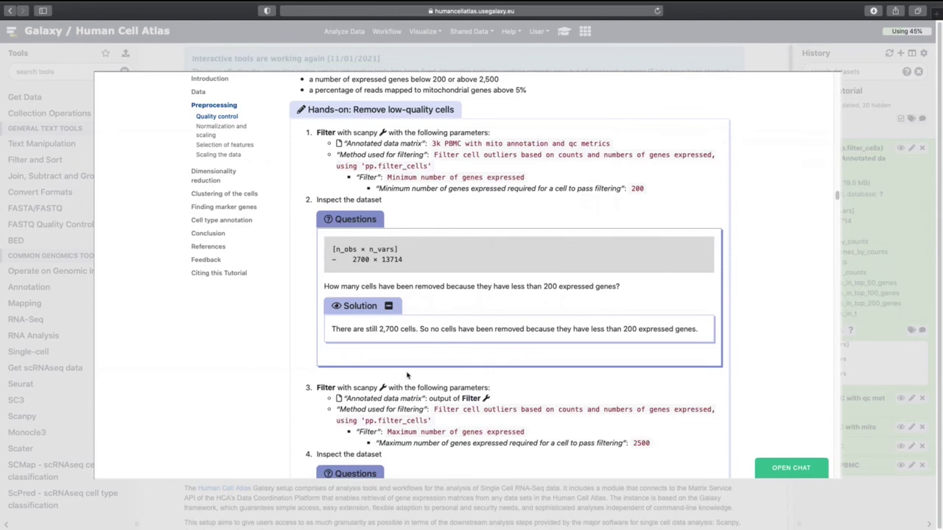
# Read the tutorial's solution on cells with fewer than 200 expressed genes and the parameters for the second filter
pyautogui.moveTo(416, 333)
pyautogui.mouseDown()
pyautogui.moveTo(321, 329)
pyautogui.moveTo(414, 330)
pyautogui.mouseUp()
pyautogui.click(352, 329)
pyautogui.click(336, 328)
pyautogui.click(418, 331)
pyautogui.scroll(-5, 501, 309)
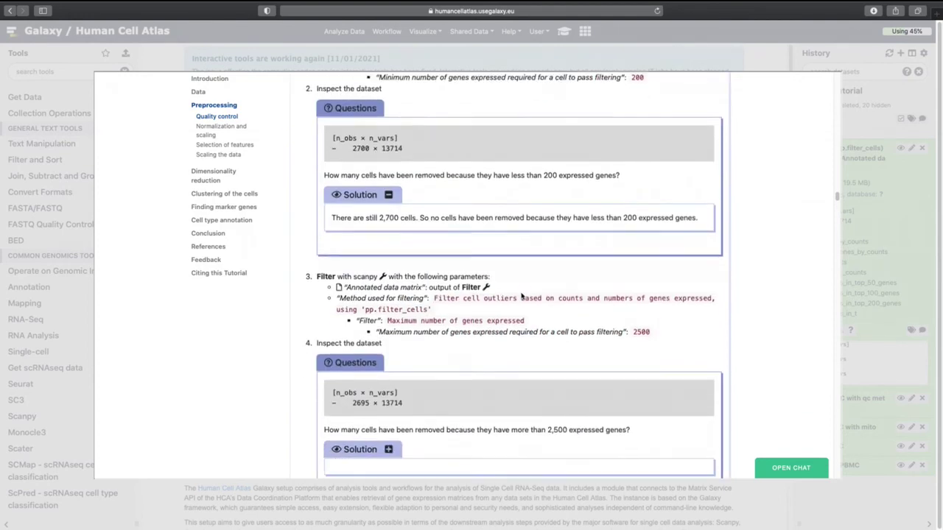
pyautogui.scroll(2, 521, 297)
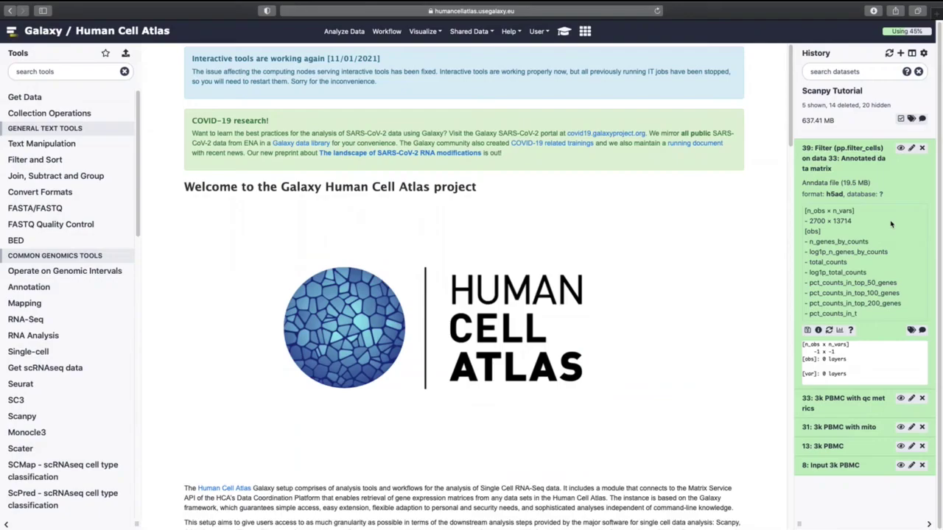
# Rerun the Filter tool on dataset 39 with the maximum number of genes expressed set to 2500
pyautogui.click(855, 225)
pyautogui.click(830, 332)
pyautogui.click(204, 192)
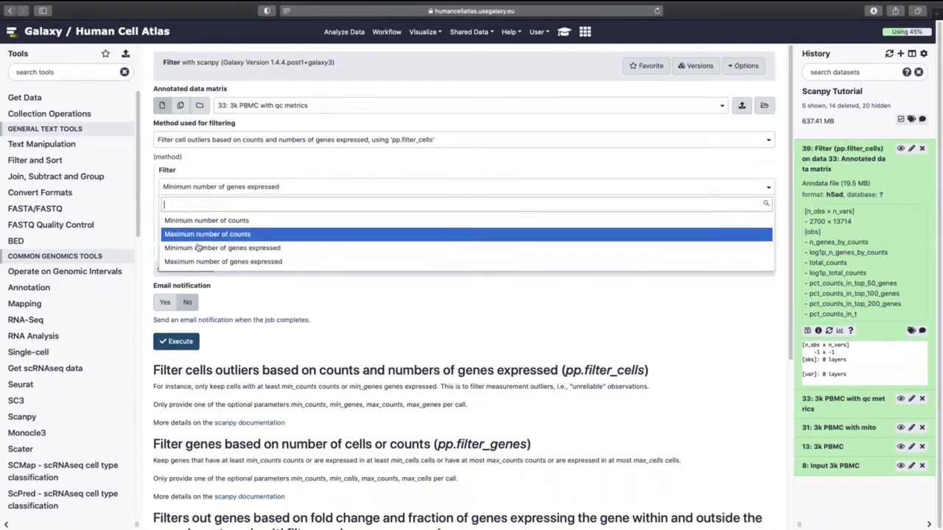
pyautogui.click(197, 261)
pyautogui.click(195, 237)
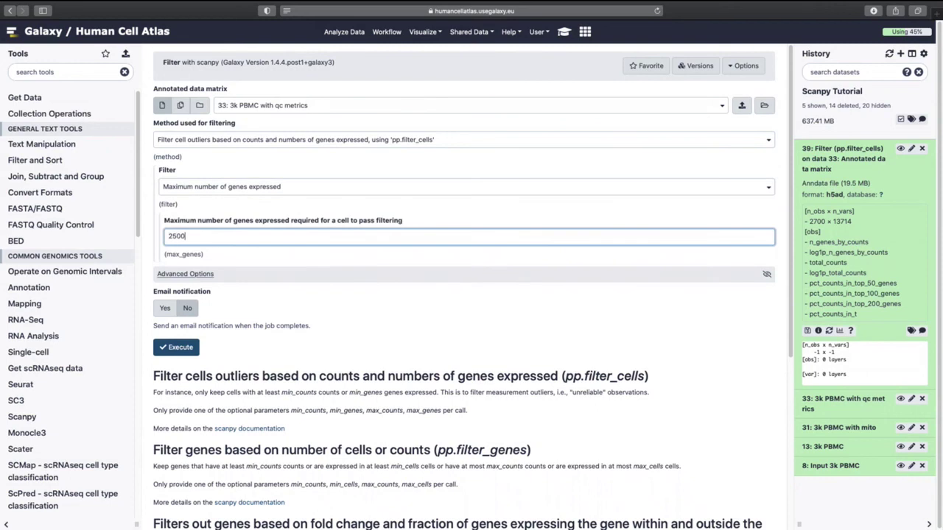
pyautogui.write('2500')
pyautogui.click(356, 107)
pyautogui.click(341, 140)
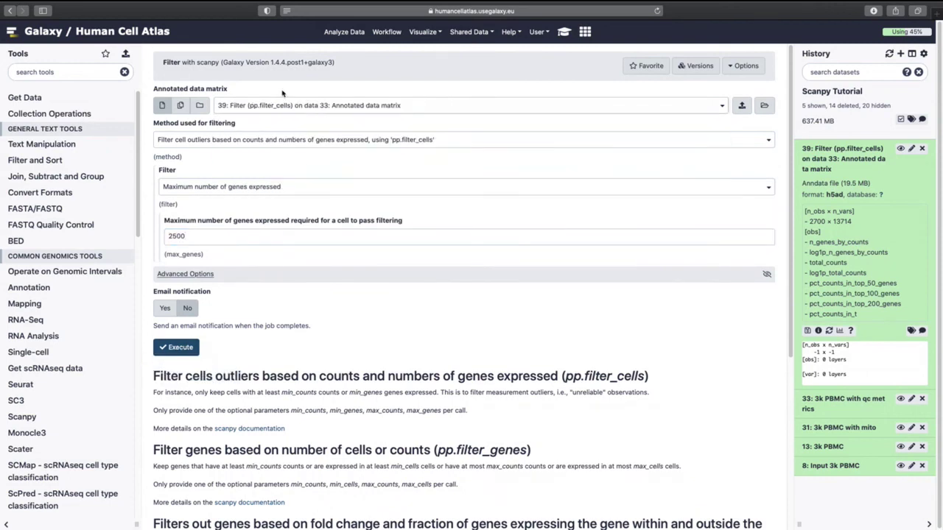
pyautogui.click(184, 347)
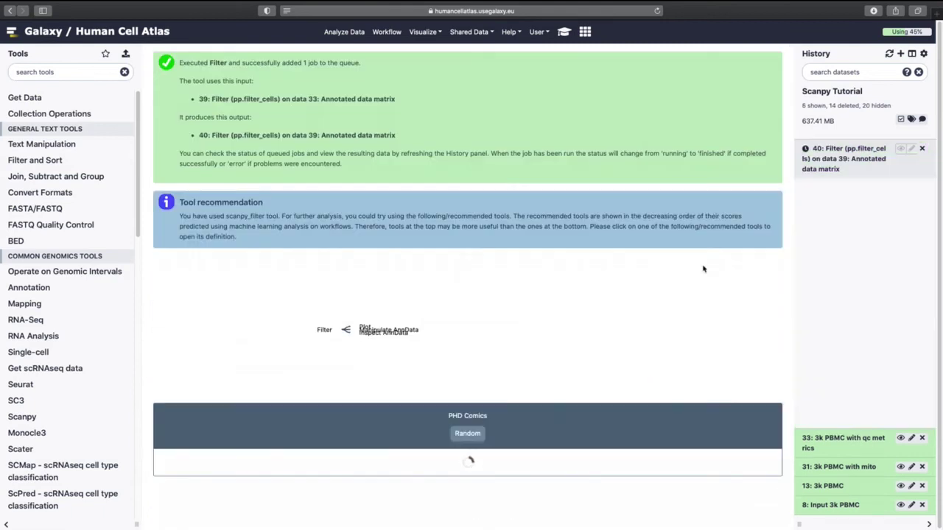
# Inspect the second filter's output and read the tutorial's solution and the Manipulate AnnData parameters that follow
pyautogui.click(825, 158)
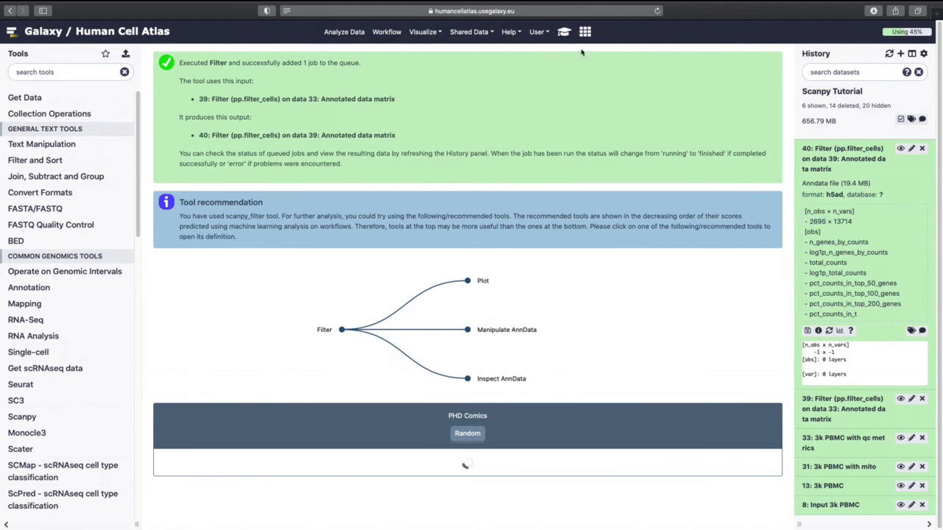
pyautogui.click(564, 31)
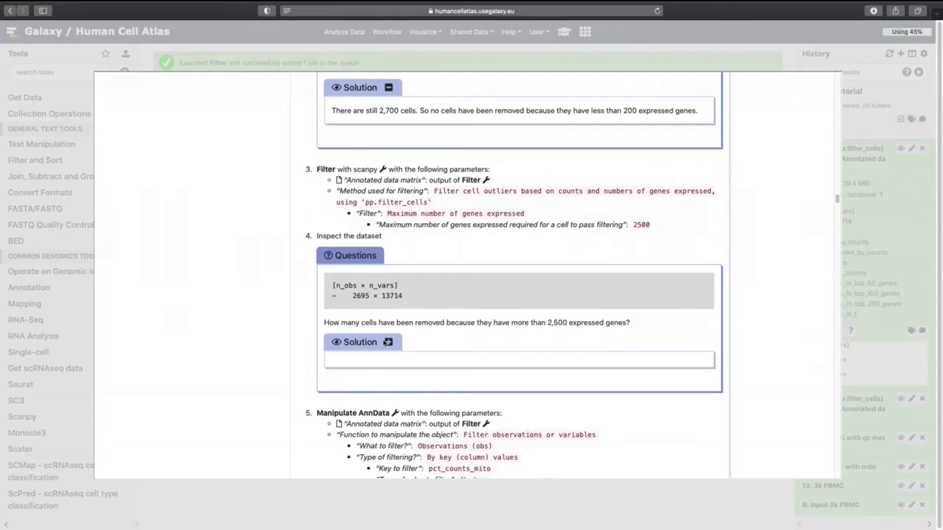
pyautogui.click(387, 342)
pyautogui.scroll(10, 487, 354)
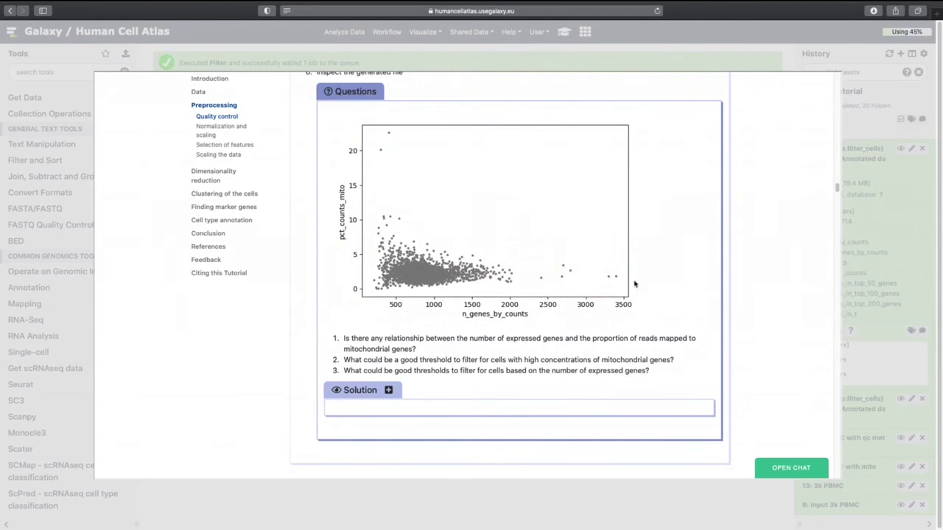
pyautogui.scroll(-8, 516, 402)
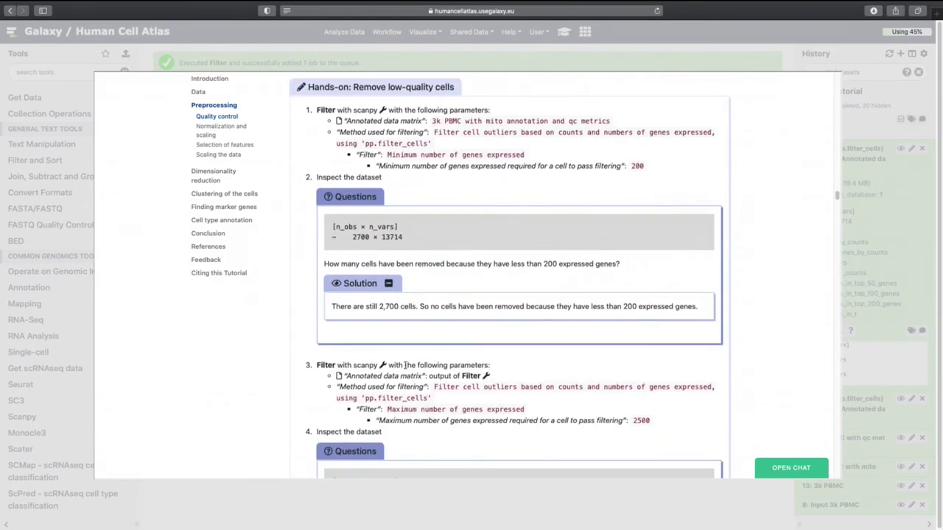
pyautogui.scroll(-8, 417, 377)
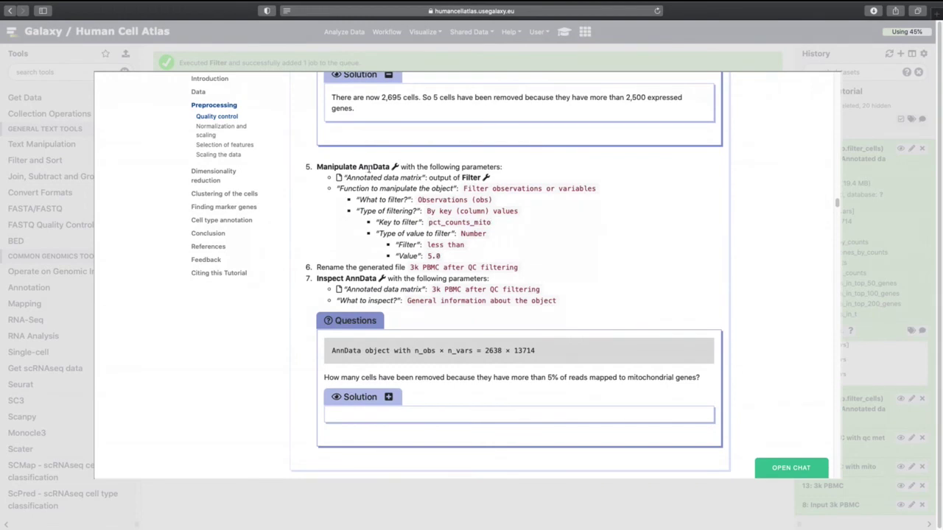
pyautogui.press('Escape')
# Find the Manipulate AnnData tool and switch it to version 0.6.22.post1+galaxy4
pyautogui.click(56, 75)
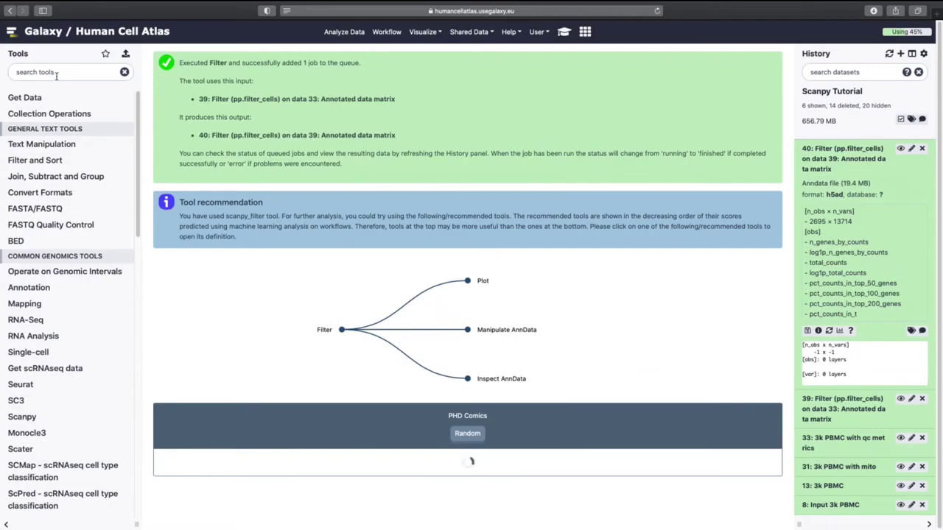
pyautogui.write('manipulate anndata')
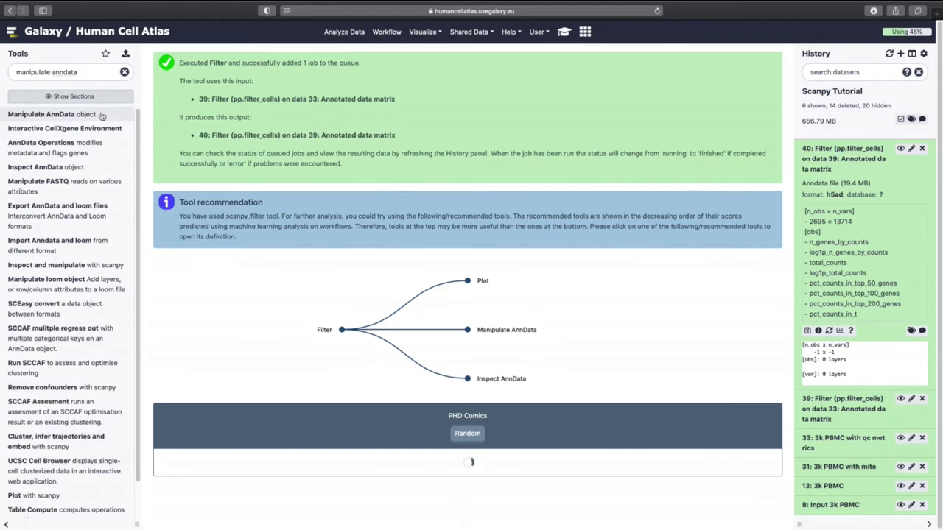
pyautogui.click(103, 114)
pyautogui.click(686, 64)
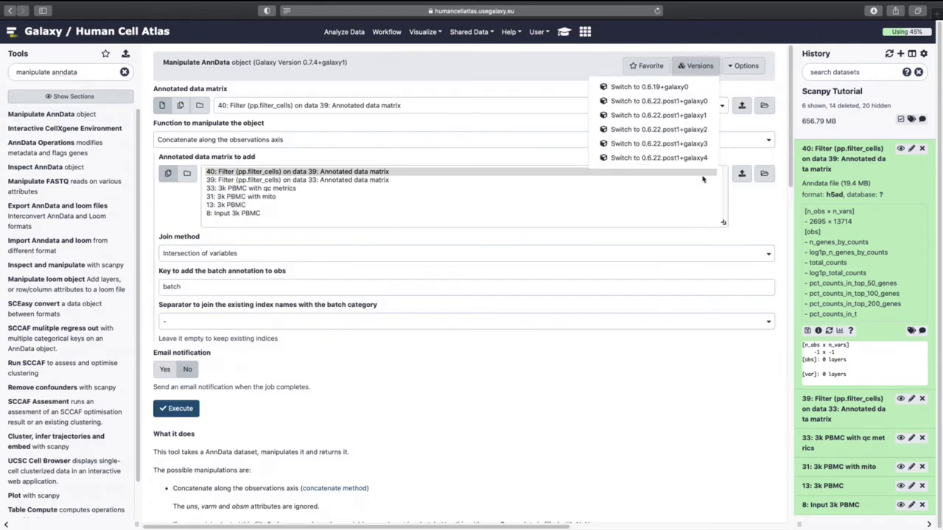
pyautogui.click(669, 158)
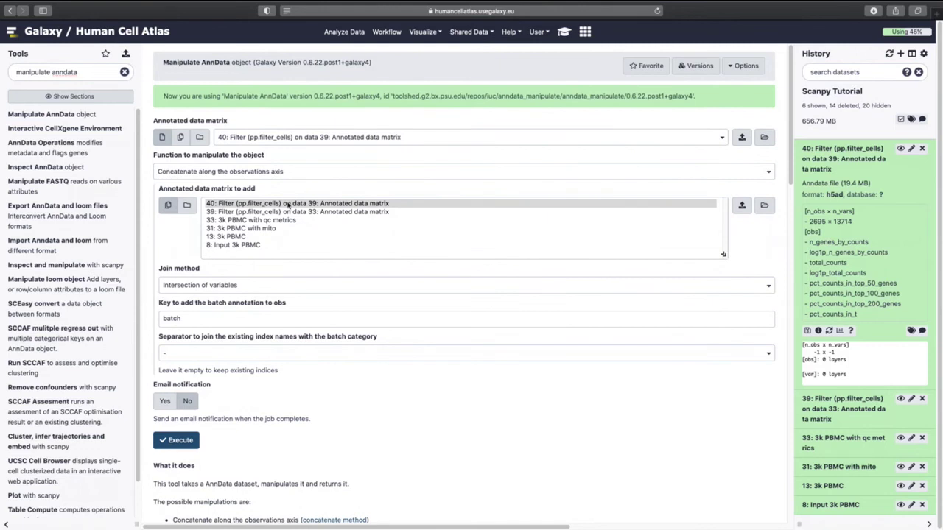
# Set the function to manipulate the object to Filter observations or variables
pyautogui.click(287, 205)
pyautogui.click(274, 171)
pyautogui.click(280, 145)
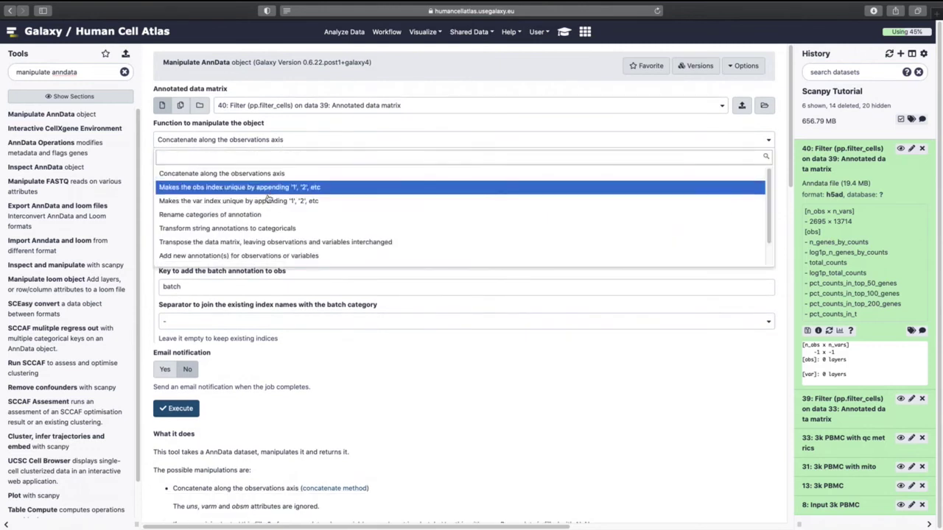
pyautogui.scroll(-2, 265, 236)
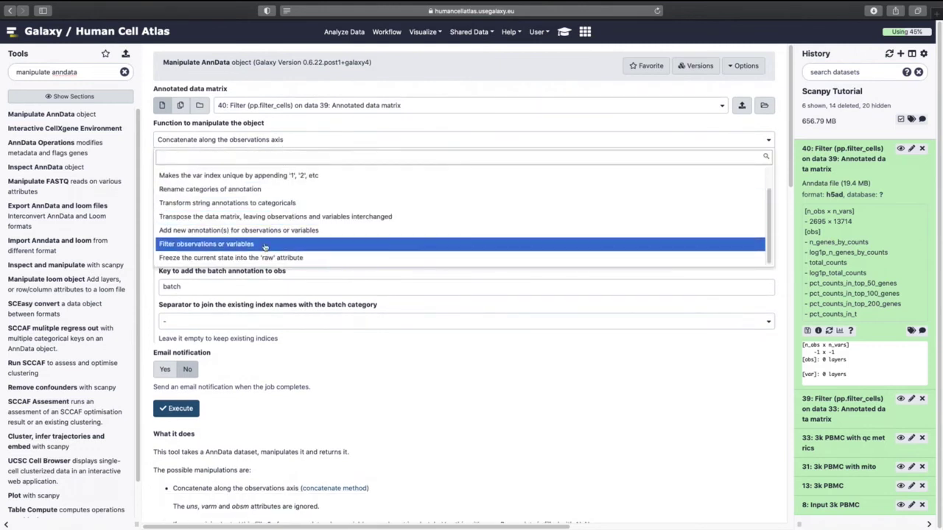
pyautogui.click(265, 246)
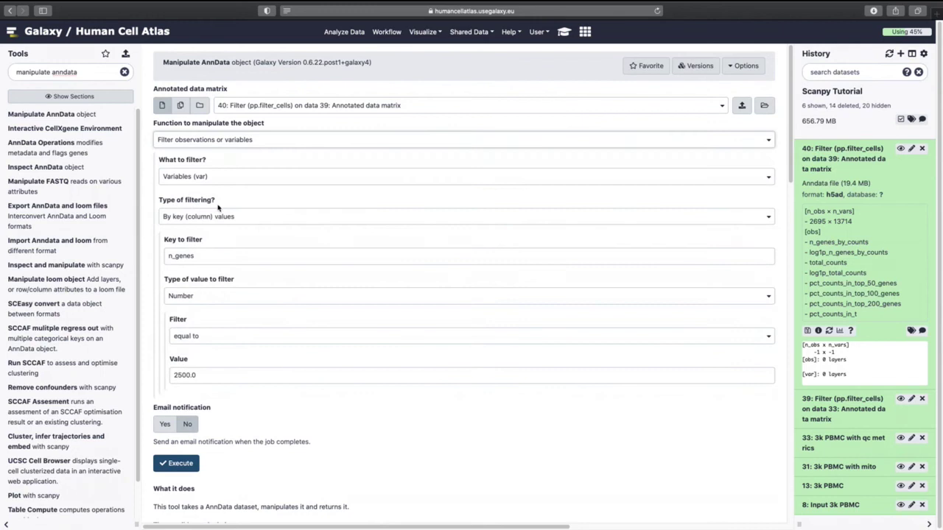
# Set the key to filter to pct_counts_mito and choose Observations (obs) as what to filter
pyautogui.doubleClick(210, 256)
pyautogui.write('pct_counts_mito')
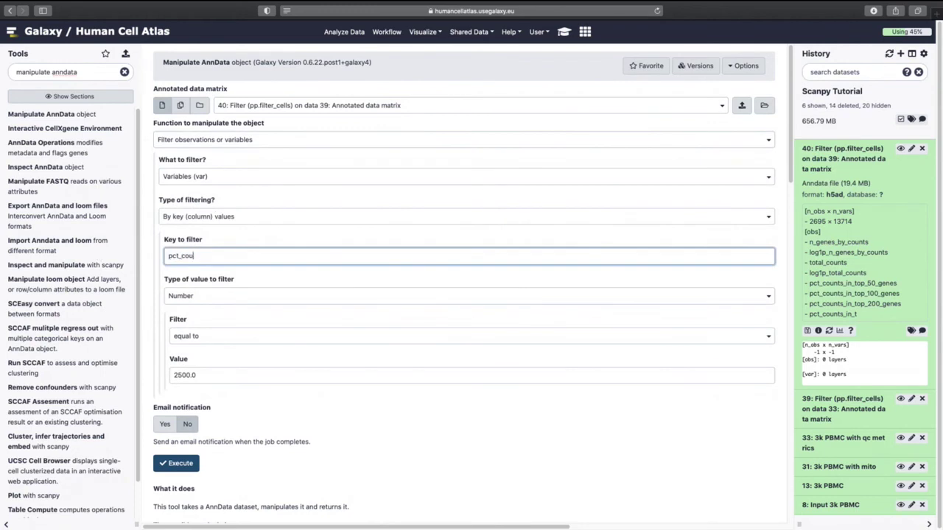
pyautogui.click(233, 219)
pyautogui.click(233, 219)
pyautogui.click(235, 180)
pyautogui.click(235, 212)
pyautogui.click(236, 176)
pyautogui.click(235, 225)
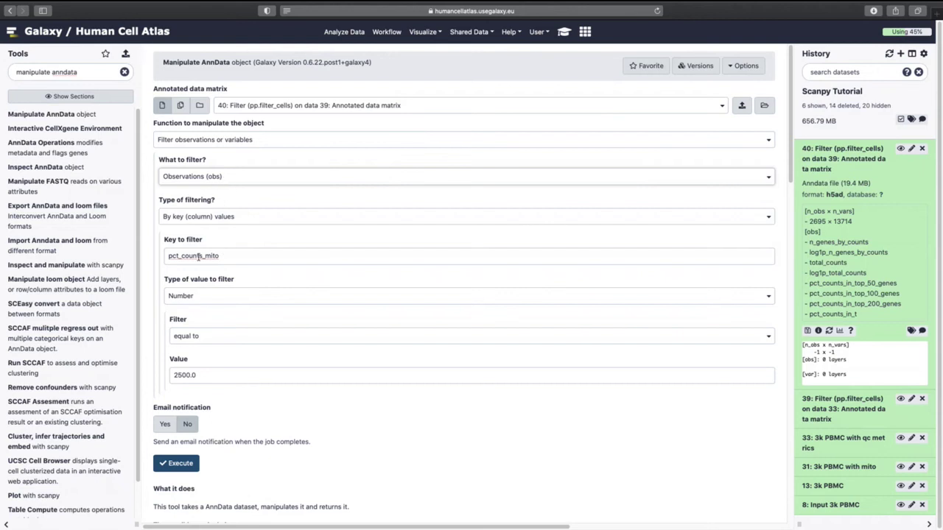
# Keep Number as the value type, set the filter comparison to less than, and run Manipulate AnnData
pyautogui.click(208, 298)
pyautogui.click(208, 330)
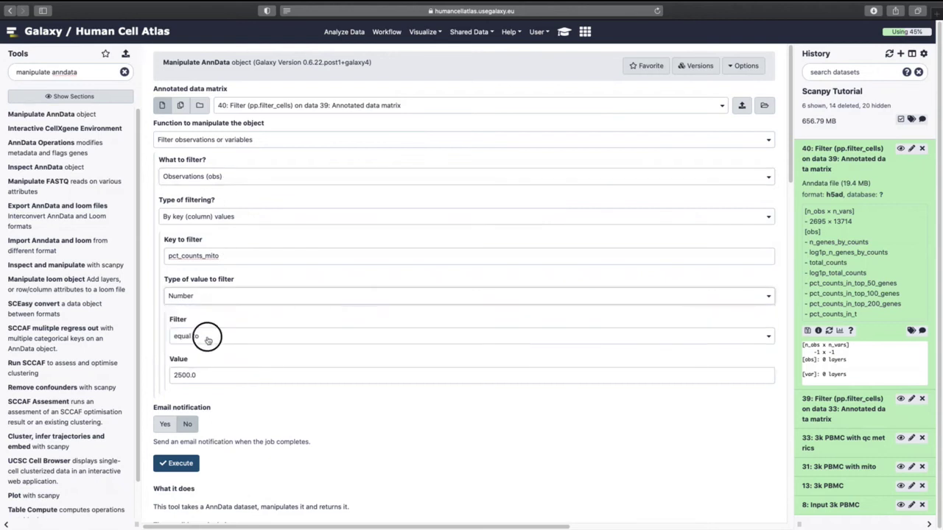
pyautogui.click(209, 338)
pyautogui.click(208, 398)
pyautogui.click(182, 464)
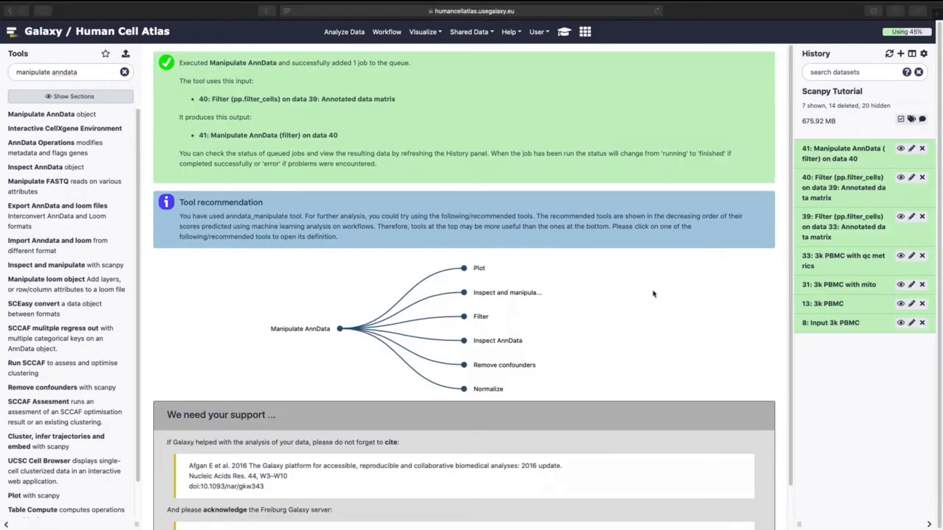
# Rename the Manipulate AnnData output dataset as 3k PBMC after QC filtering and save its attributes
pyautogui.click(847, 153)
pyautogui.click(848, 153)
pyautogui.click(911, 148)
pyautogui.tripleClick(221, 173)
pyautogui.write('3k')
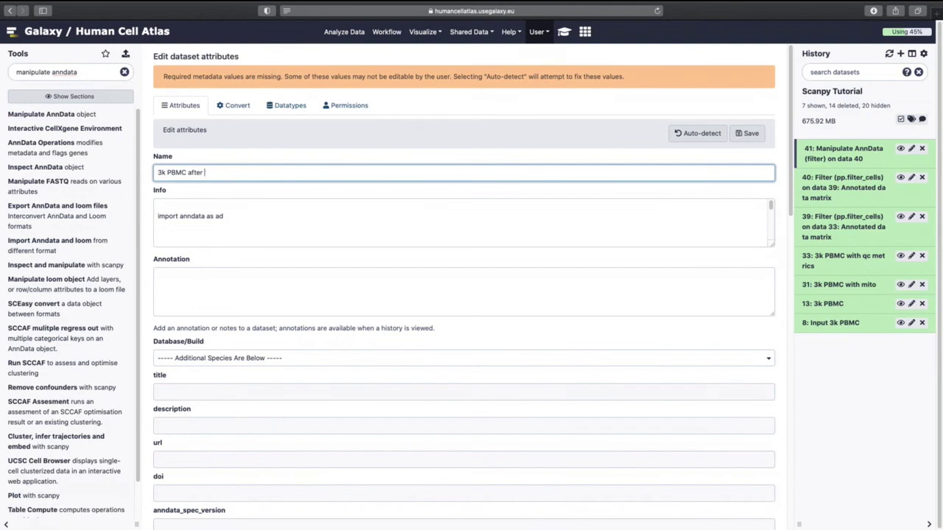
pyautogui.write('PBMC after QC filtering')
pyautogui.click(748, 133)
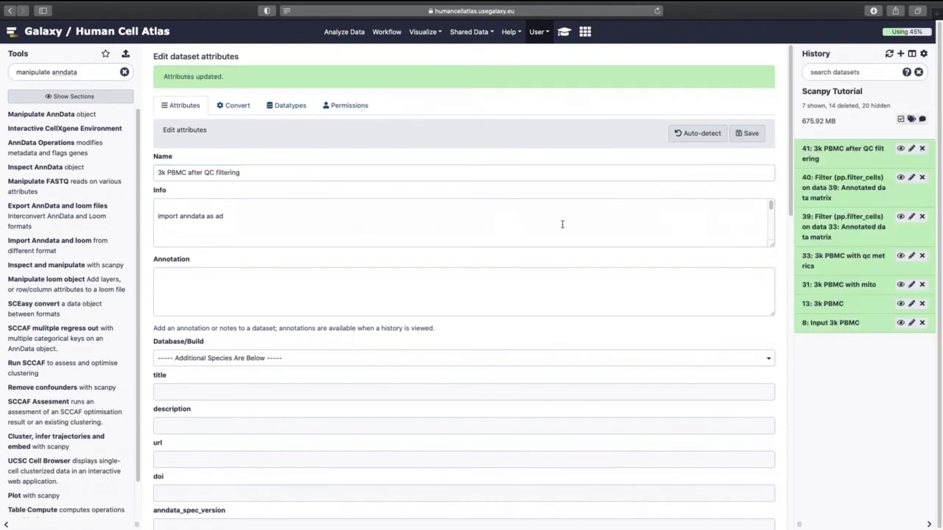
# Run Inspect AnnData on 3k PBMC after QC filtering for general information about the object and view its output
pyautogui.click(40, 167)
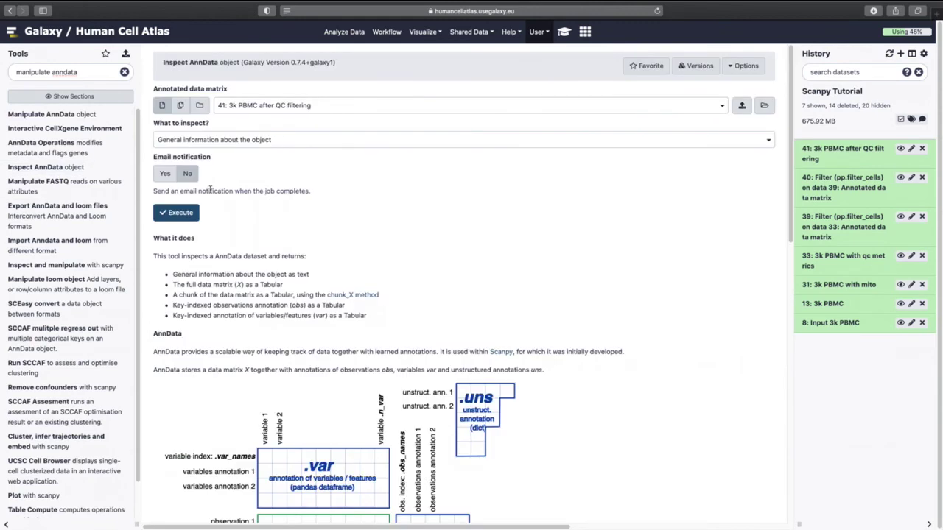
pyautogui.click(177, 212)
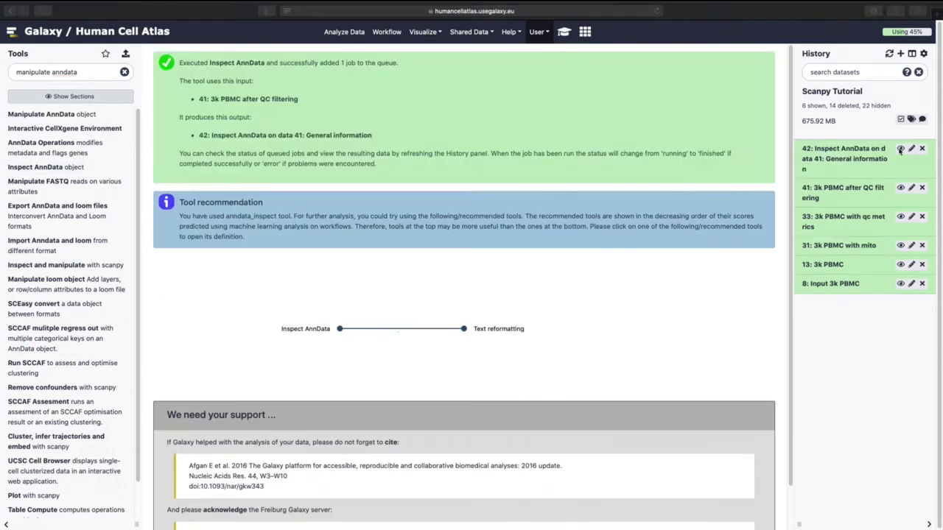
pyautogui.click(900, 148)
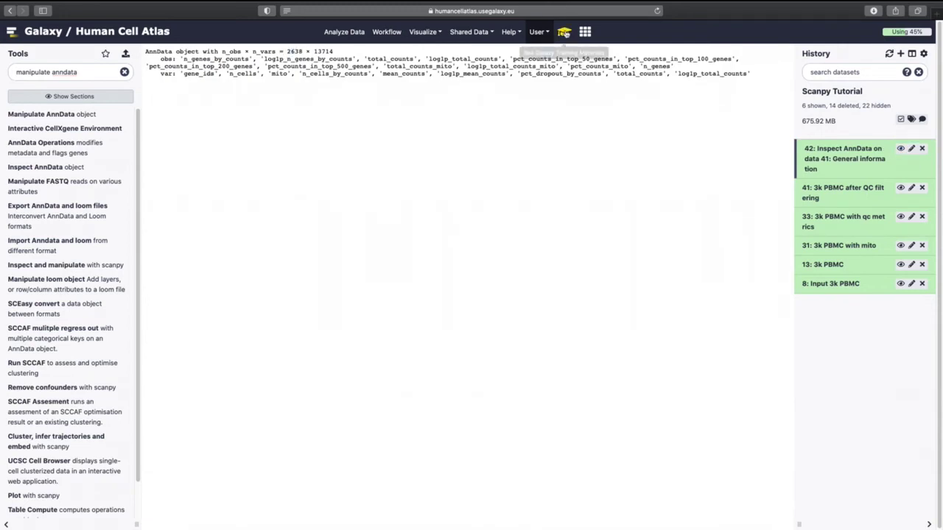
# Reveal the tutorial's solution to the question about cells removed for having more than 5% mitochondrial reads
pyautogui.click(564, 30)
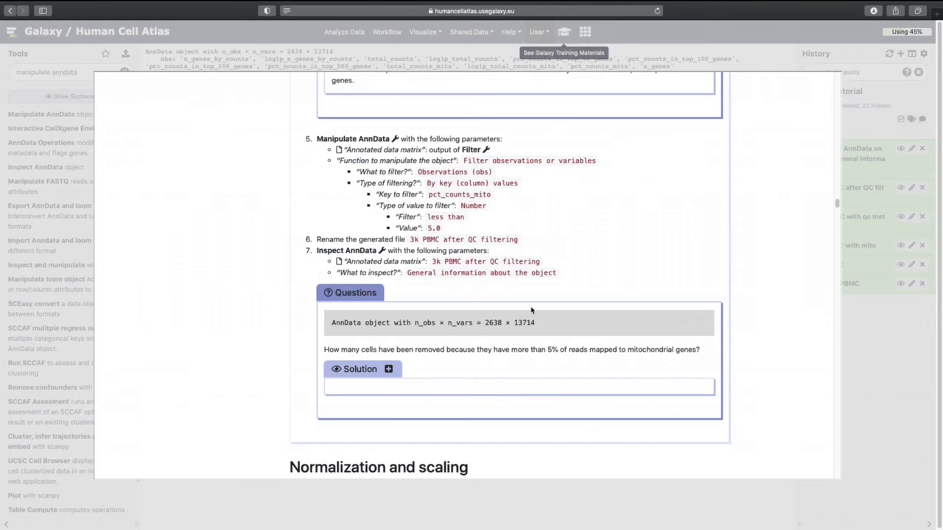
pyautogui.click(390, 370)
pyautogui.moveTo(383, 393); pyautogui.dragTo(404, 393)
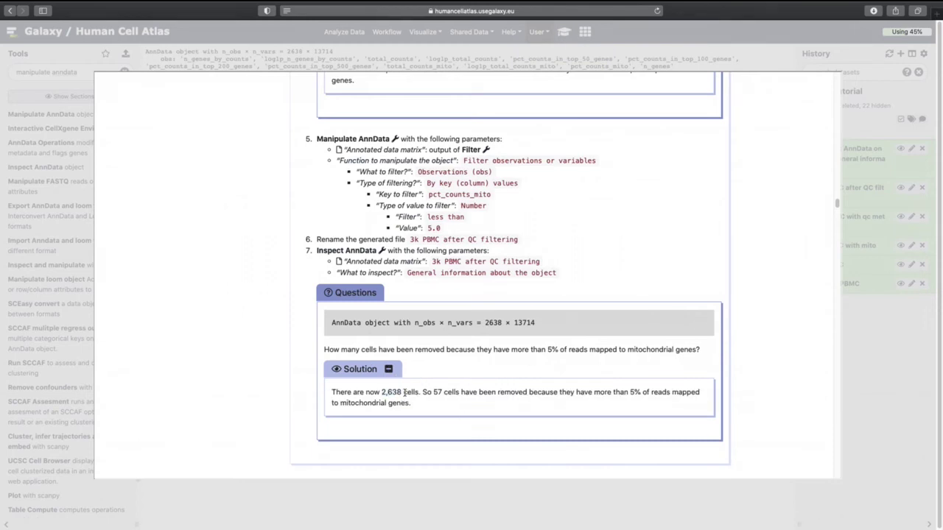
# Copy the target sum 10000.0 from the tutorial's Normalize for cell size hands-on
pyautogui.scroll(-10, 404, 392)
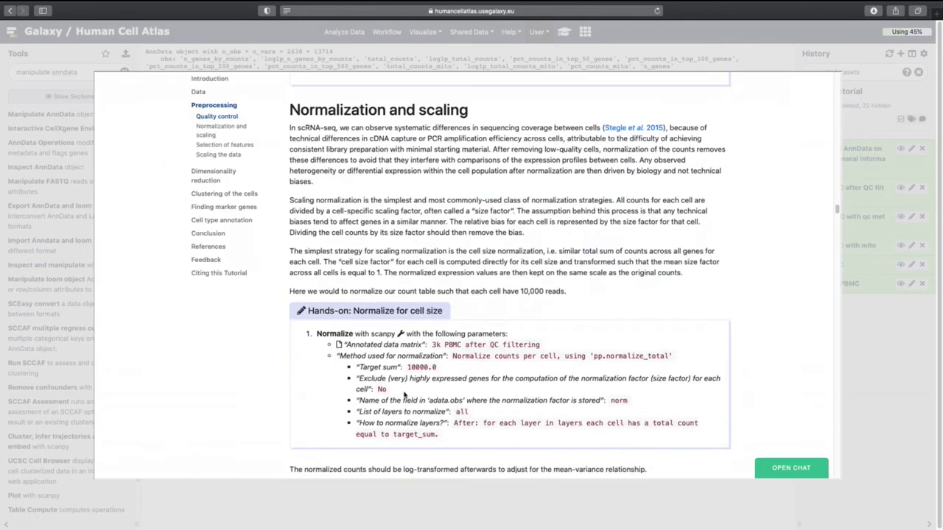
pyautogui.doubleClick(410, 364)
pyautogui.press('super+c')
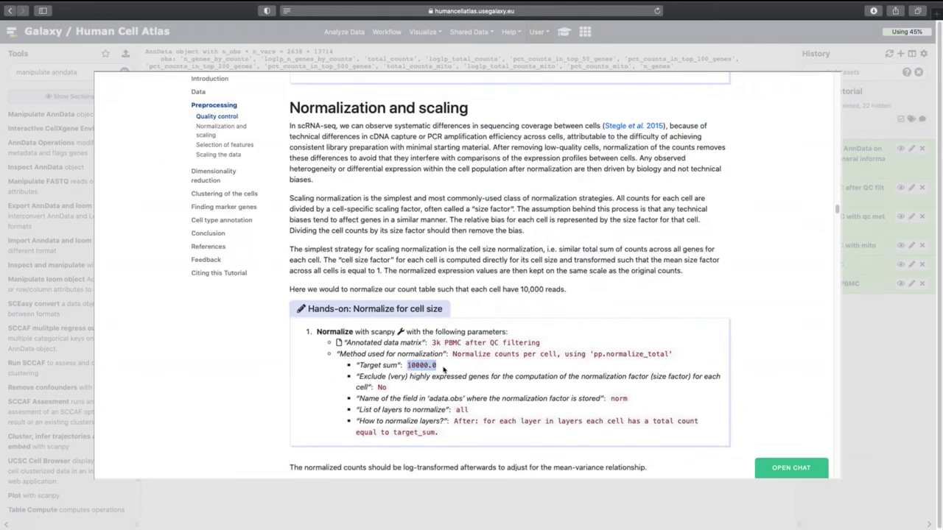
# Return from the tutorial to the analysis, search the tools for normalize, and open Normalize with scanpy
pyautogui.click(884, 304)
pyautogui.moveTo(83, 72); pyautogui.dragTo(17, 72)
pyautogui.write('normalize')
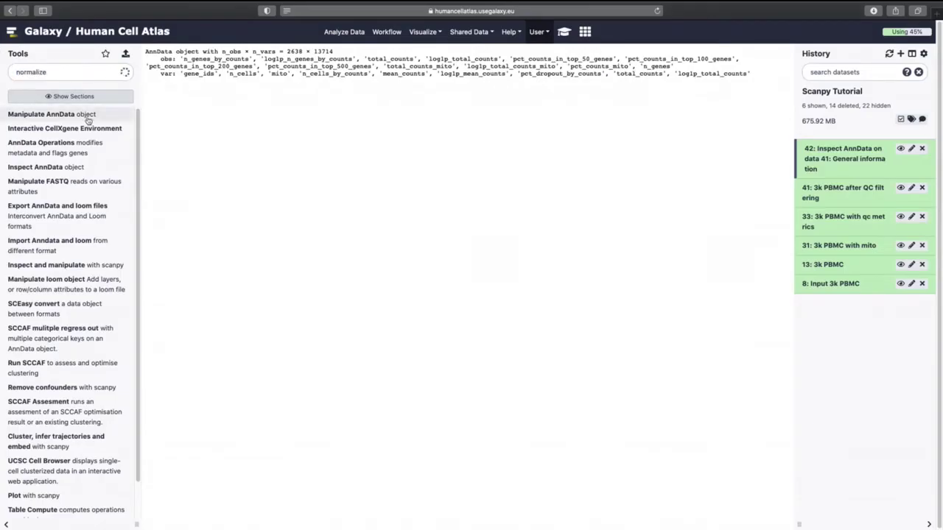
pyautogui.click(94, 140)
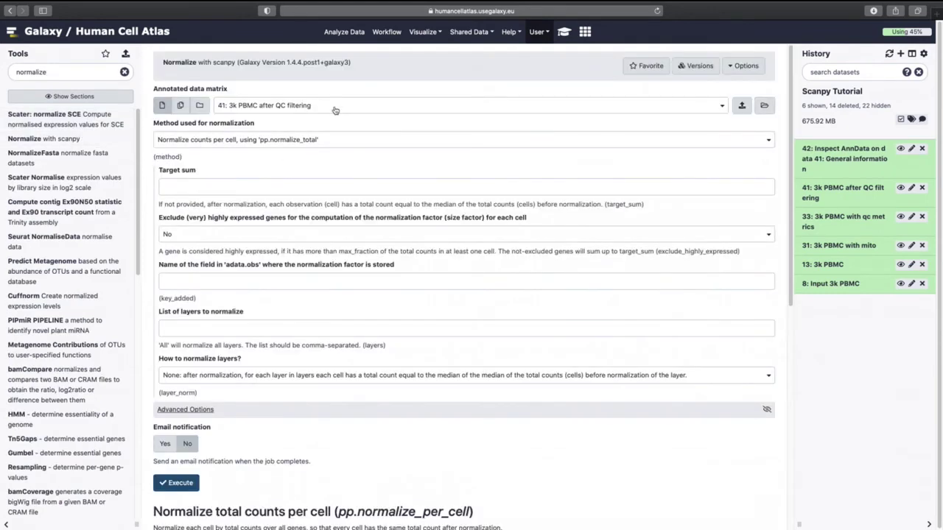
# Keep the 'pp.normalize_total' method, set the target sum to 10000.0, and name the normalization factor field norm
pyautogui.click(319, 143)
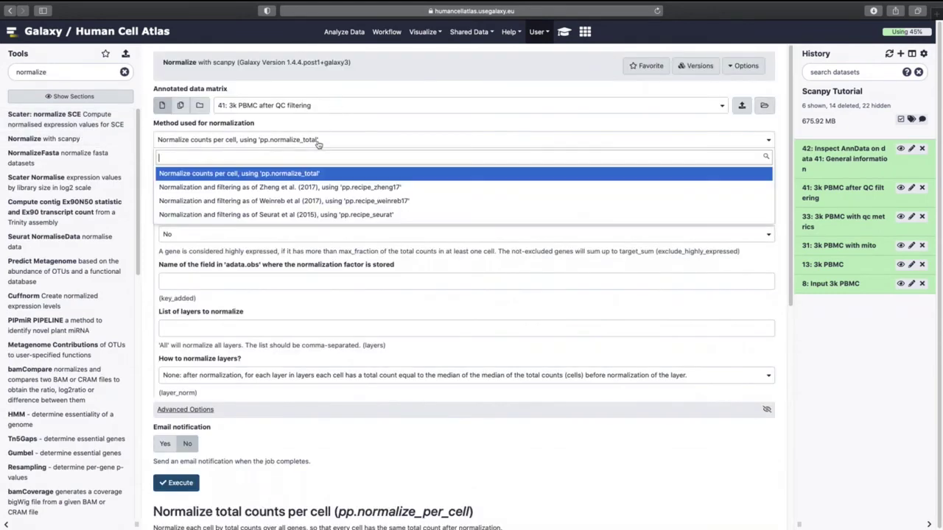
pyautogui.click(322, 142)
pyautogui.click(271, 188)
pyautogui.press('super+v')
pyautogui.click(229, 283)
pyautogui.write('norm')
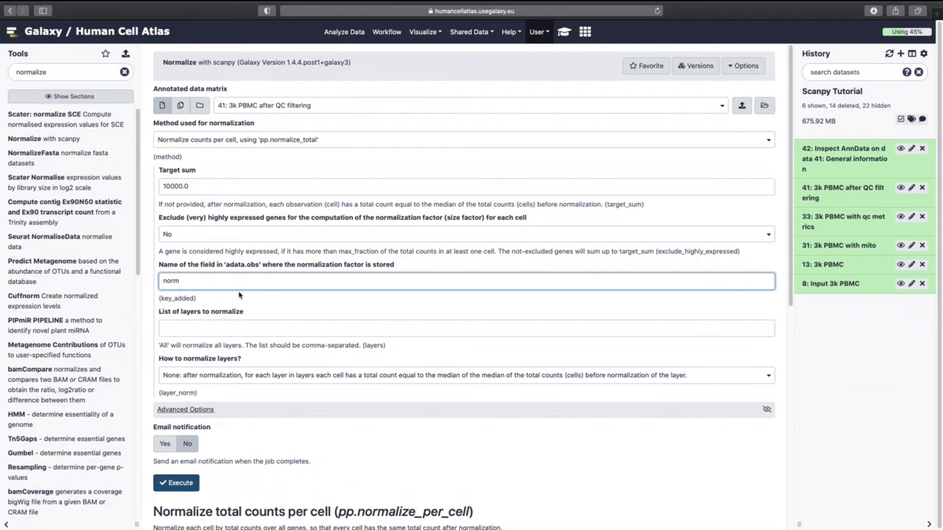
# Set the layers to normalize to all, choose After so each cell's total equals target_sum, and run Normalize
pyautogui.click(238, 325)
pyautogui.write('all')
pyautogui.click(264, 374)
pyautogui.click(238, 419)
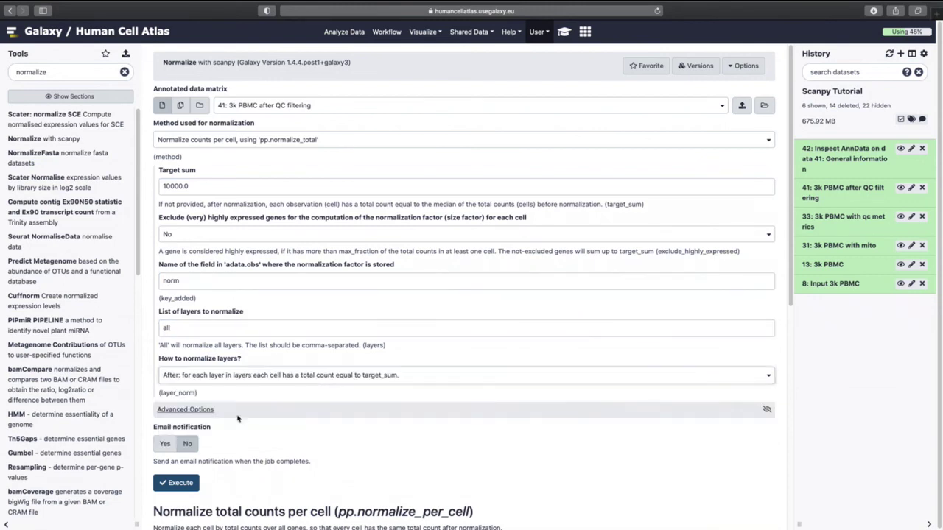
pyautogui.click(165, 482)
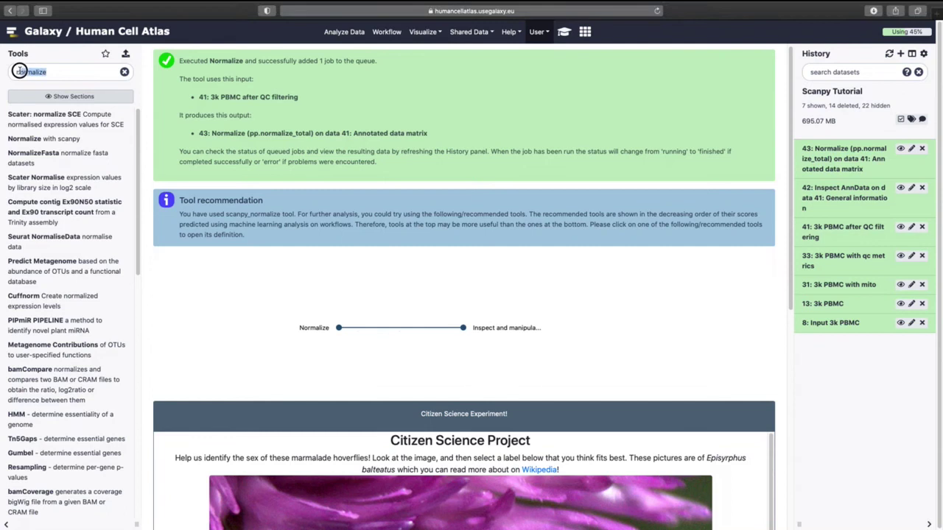
# Search the tools for inspect and manipulate and open Inspect and manipulate with scanpy
pyautogui.moveTo(14, 71); pyautogui.dragTo(30, 70)
pyautogui.doubleClick(53, 72)
pyautogui.write('inspect and mn')
pyautogui.write('nipulate')
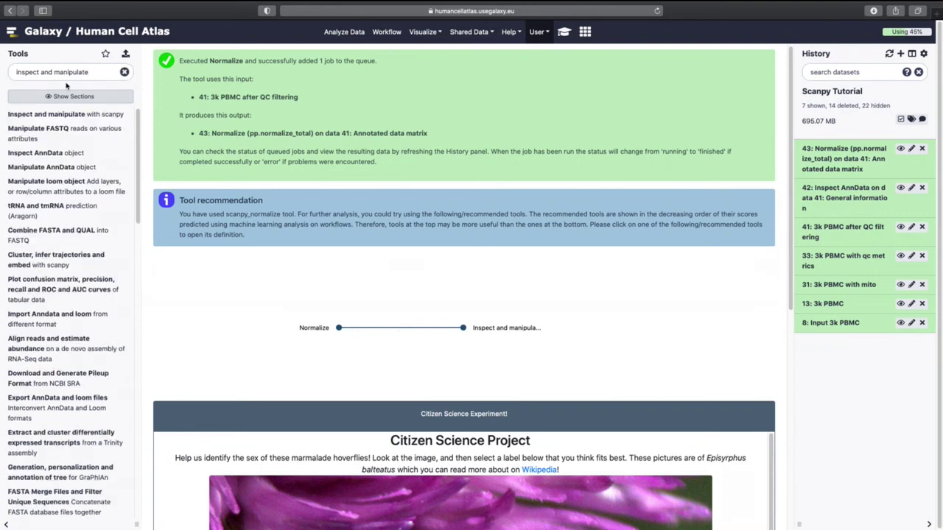
pyautogui.click(77, 115)
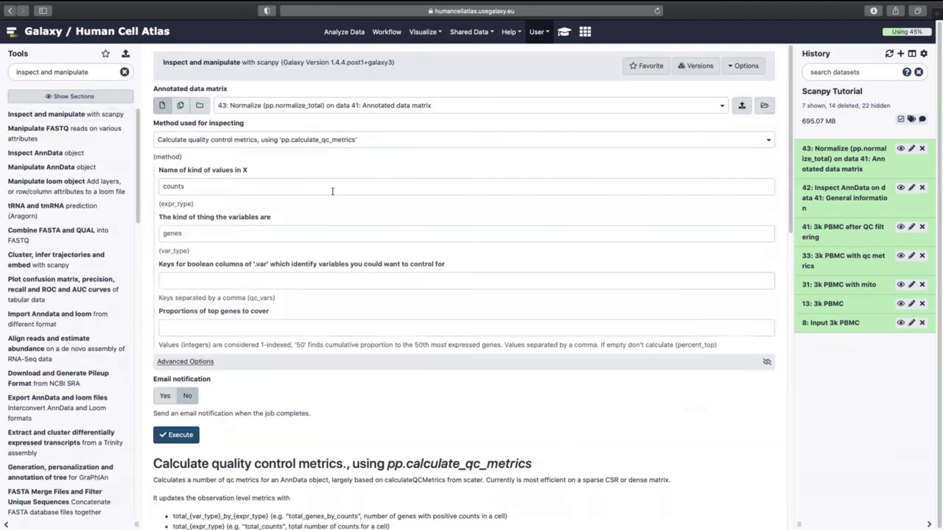
# Set the inspecting method to Logarithmize the data matrix, using 'pp.log1p', and run it on the Normalize output
pyautogui.click(286, 142)
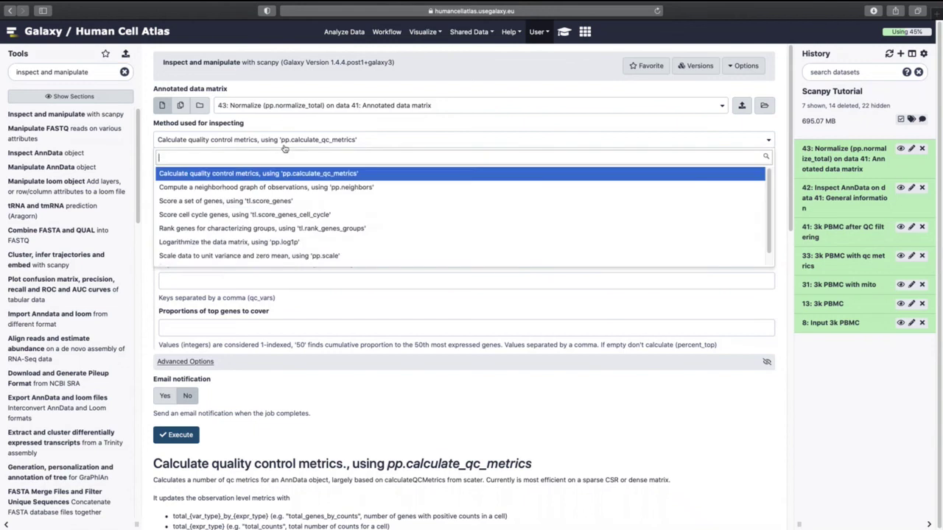
pyautogui.click(248, 242)
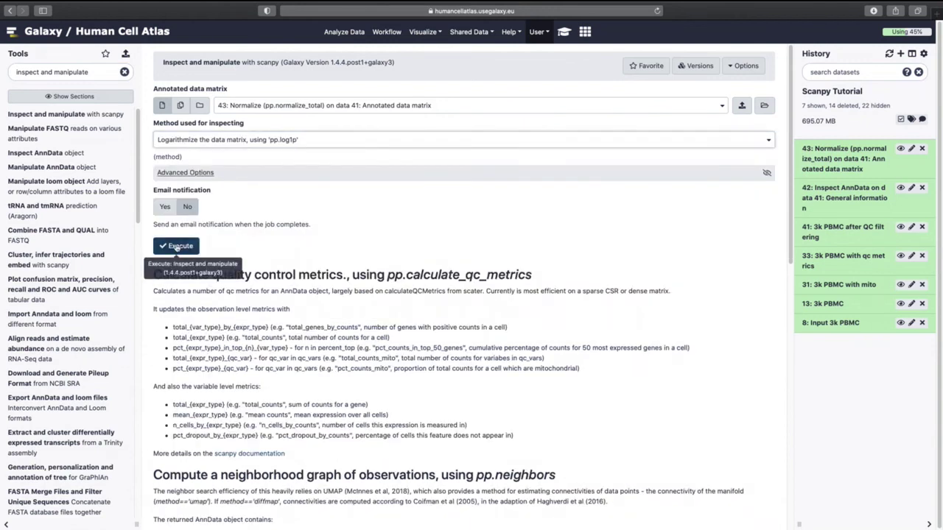
pyautogui.click(177, 248)
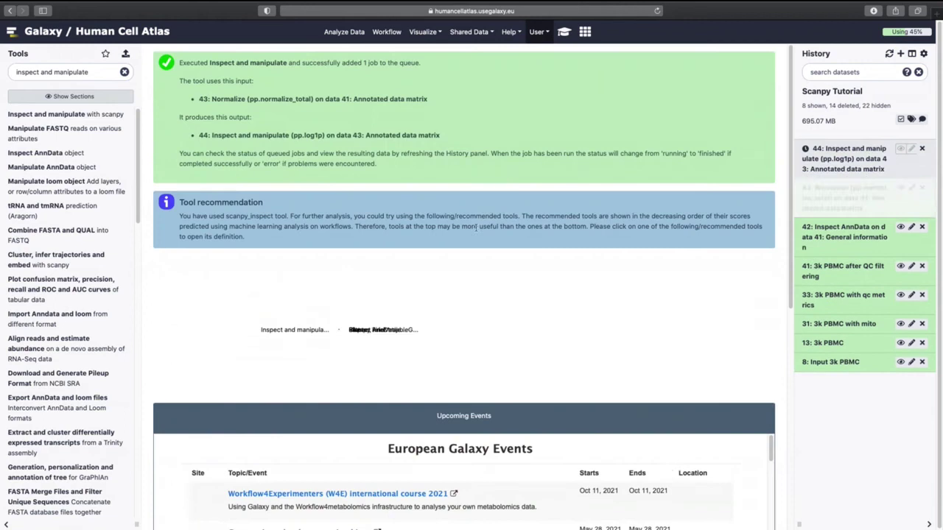
# Find and open the Manipulate AnnData tool, and switch it to version 0.6.22.post1+galaxy4
pyautogui.tripleClick(102, 74)
pyautogui.write('manipula')
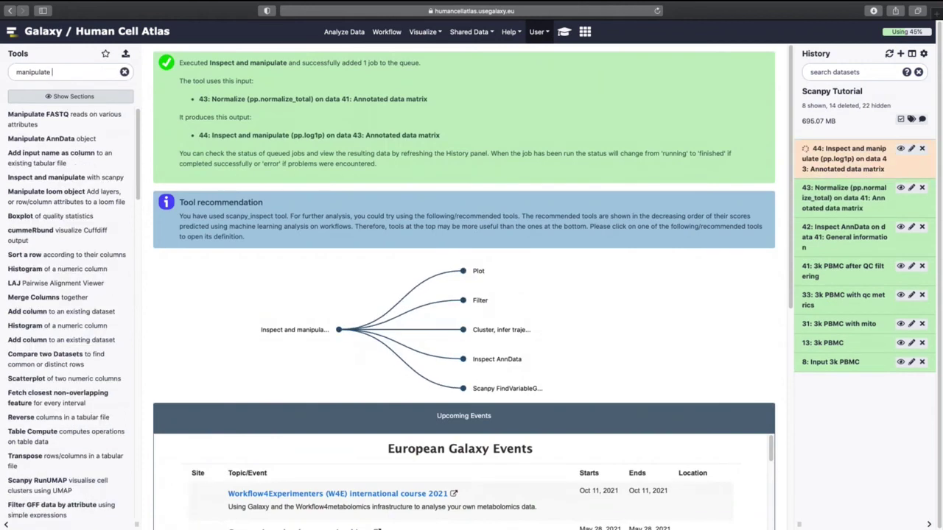
pyautogui.write('te')
pyautogui.click(52, 139)
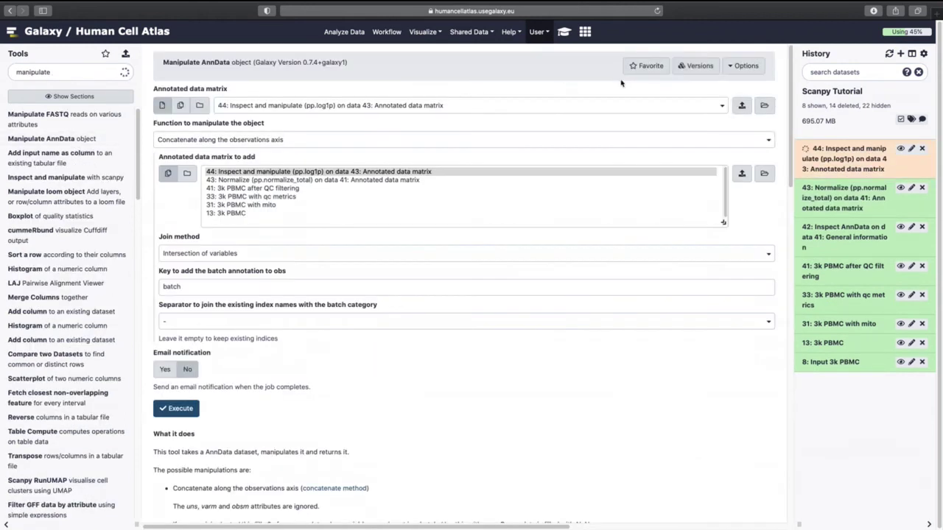
pyautogui.click(689, 65)
pyautogui.click(630, 141)
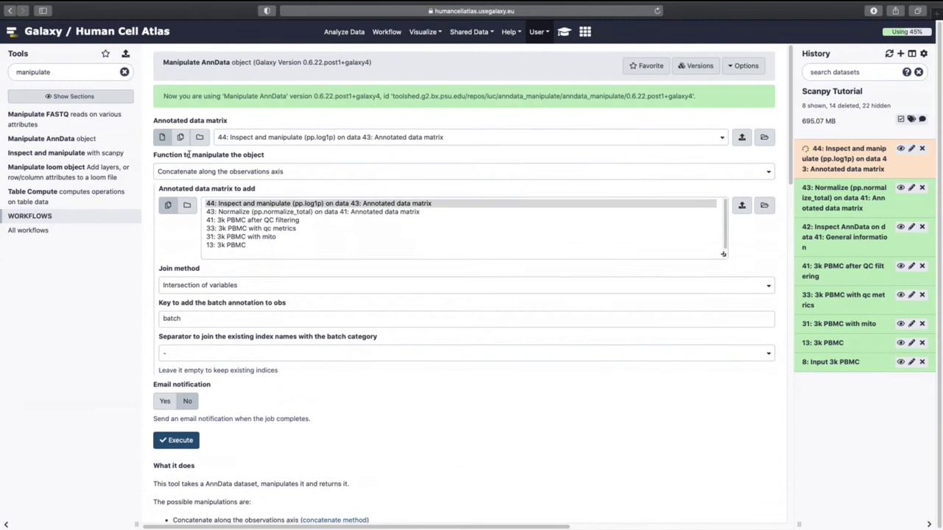
# Set the function to Freeze the current state into the 'raw' attribute and run Manipulate AnnData on the log1p output
pyautogui.click(268, 138)
pyautogui.click(266, 171)
pyautogui.click(262, 143)
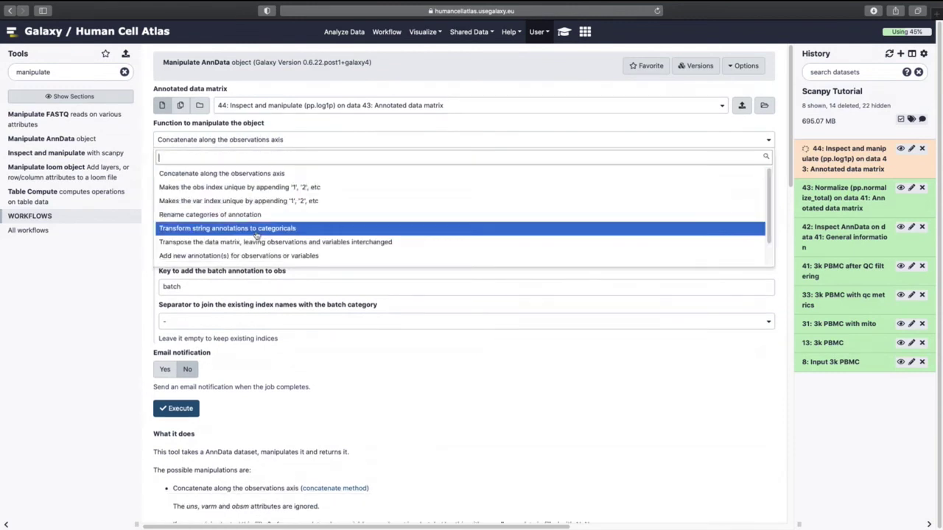
pyautogui.scroll(-2, 278, 232)
pyautogui.click(285, 255)
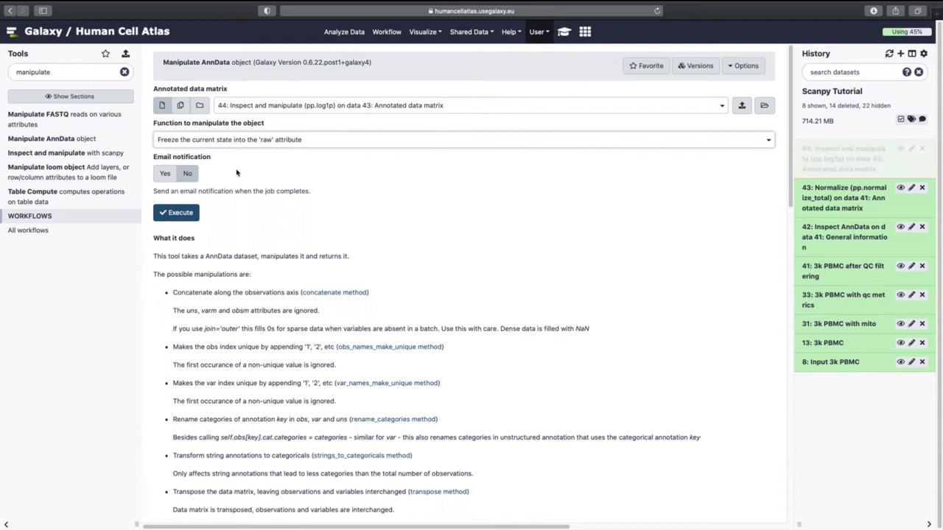
pyautogui.click(176, 215)
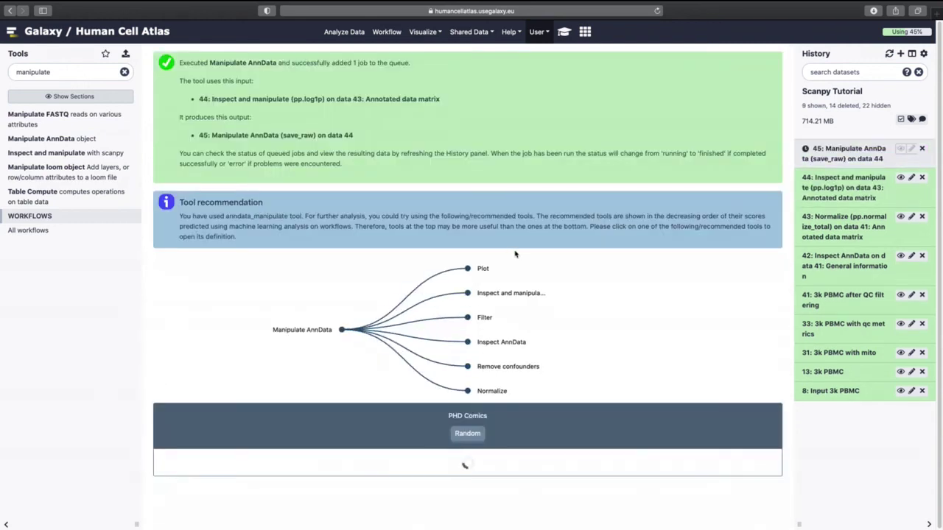
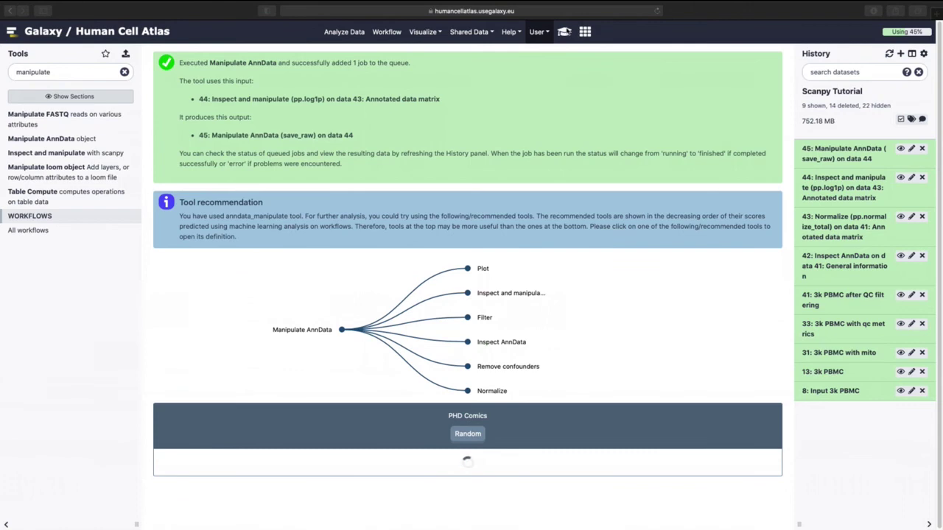
# Copy the output name 3k PBMC after QC filtering and normalization from the tutorial's freeze-the-state hands-on
pyautogui.click(564, 31)
pyautogui.scroll(-5, 459, 357)
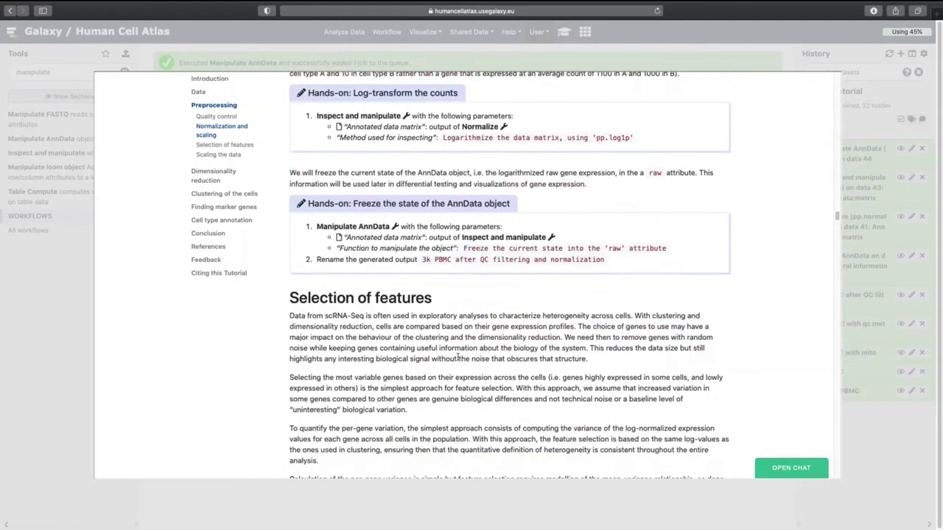
pyautogui.moveTo(424, 259); pyautogui.dragTo(607, 260)
pyautogui.press('super+c')
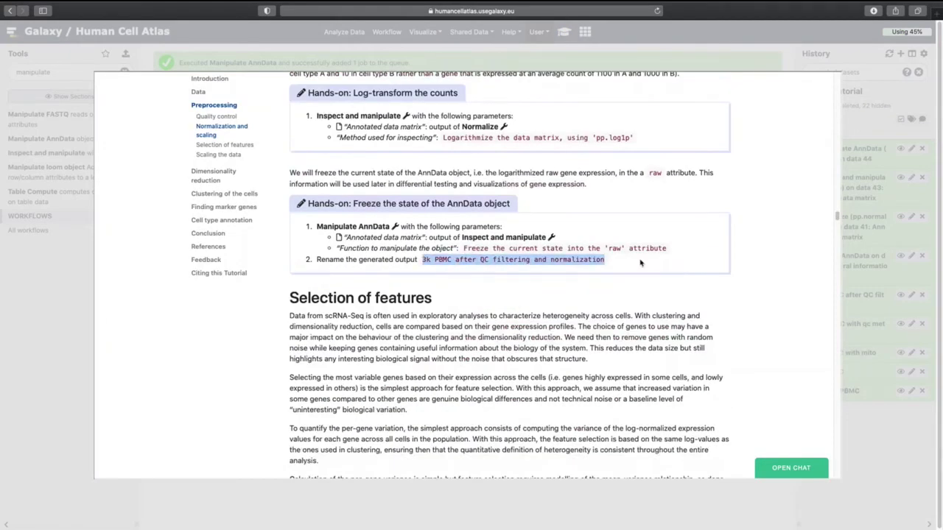
# Rename the save_raw output dataset as 3k PBMC after QC filtering and normalization and save its attributes
pyautogui.click(891, 171)
pyautogui.click(912, 148)
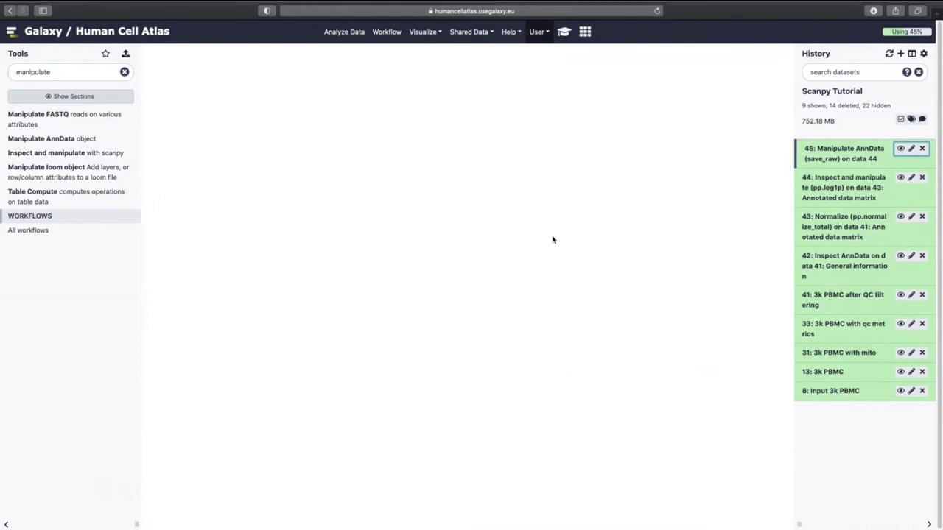
pyautogui.tripleClick(274, 173)
pyautogui.press('super+v')
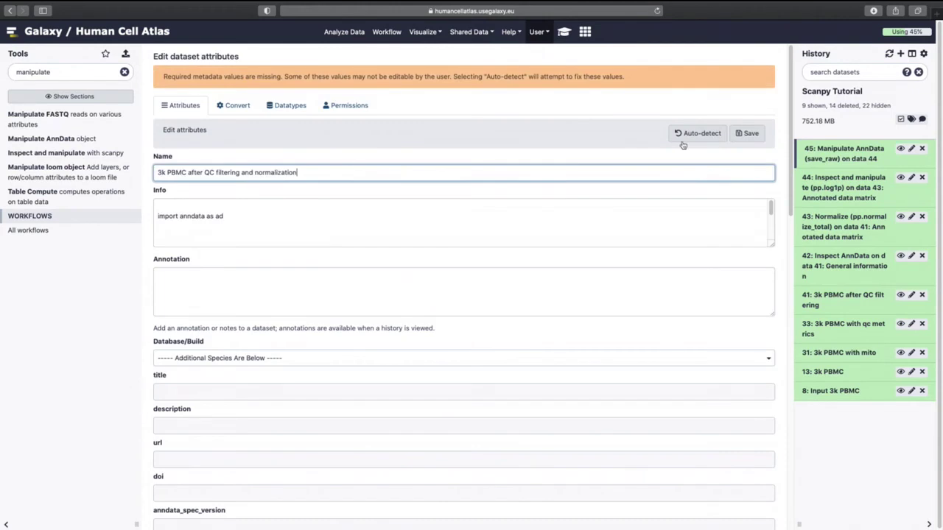
pyautogui.click(749, 133)
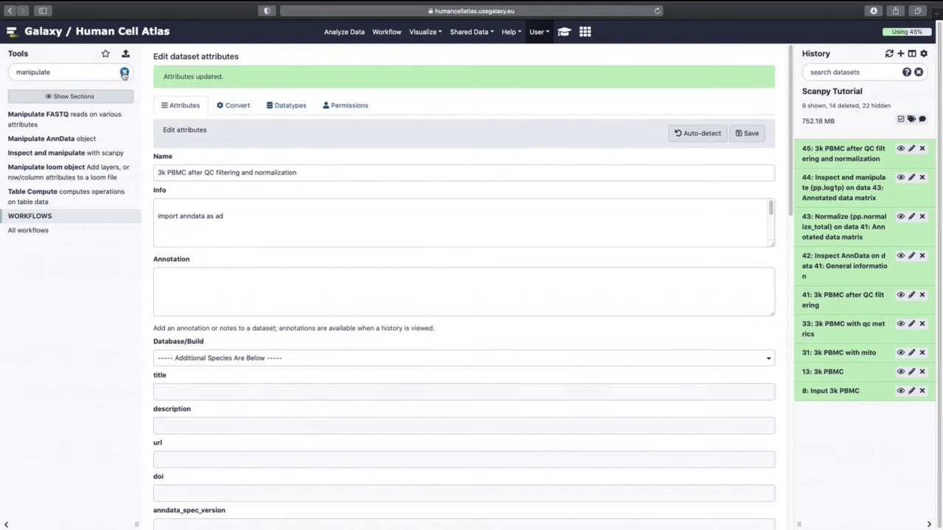
# Open Filter with scanpy and set its method to Annotate (and filter) highly variable genes, using 'pp.highly_variable_genes'
pyautogui.click(124, 72)
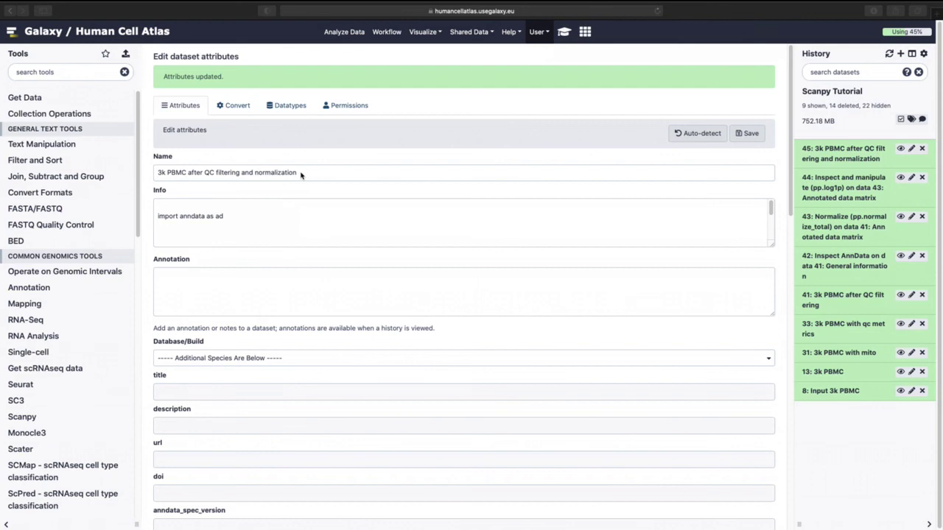
pyautogui.click(52, 72)
pyautogui.write('filter')
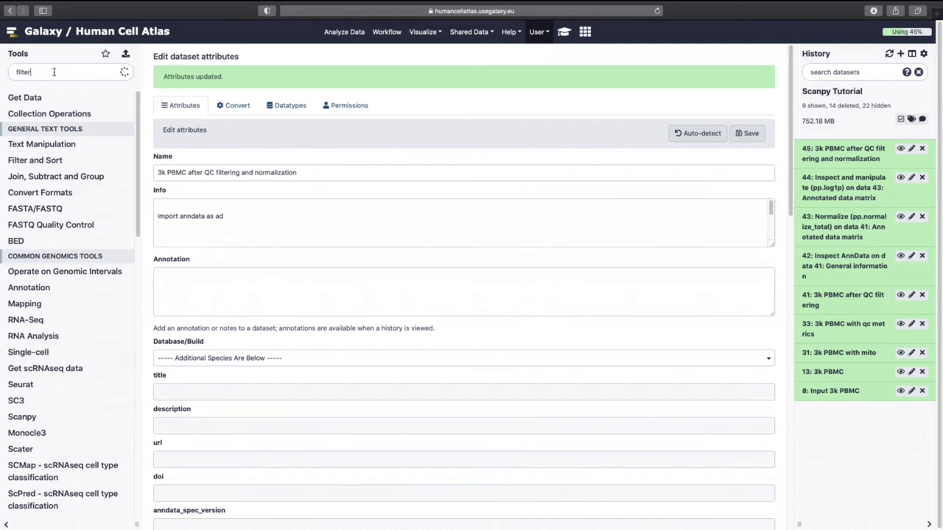
pyautogui.click(64, 116)
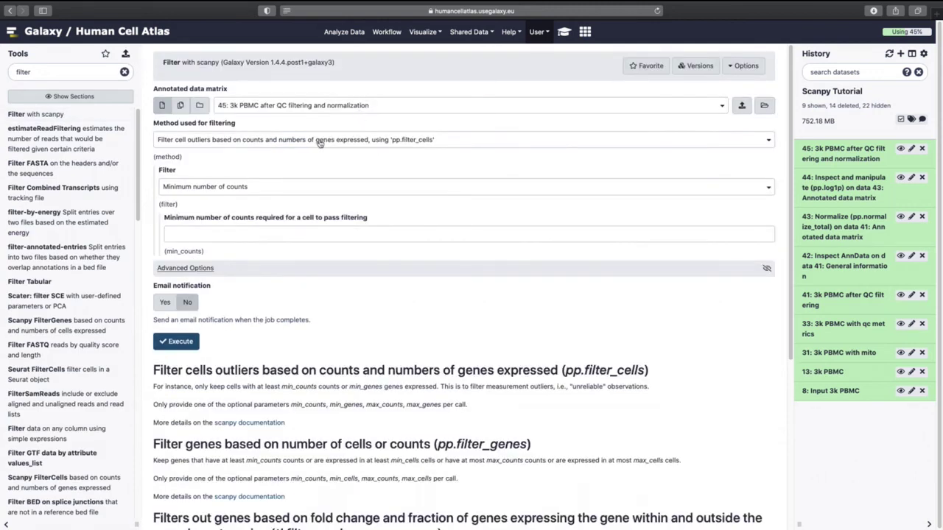
pyautogui.click(312, 143)
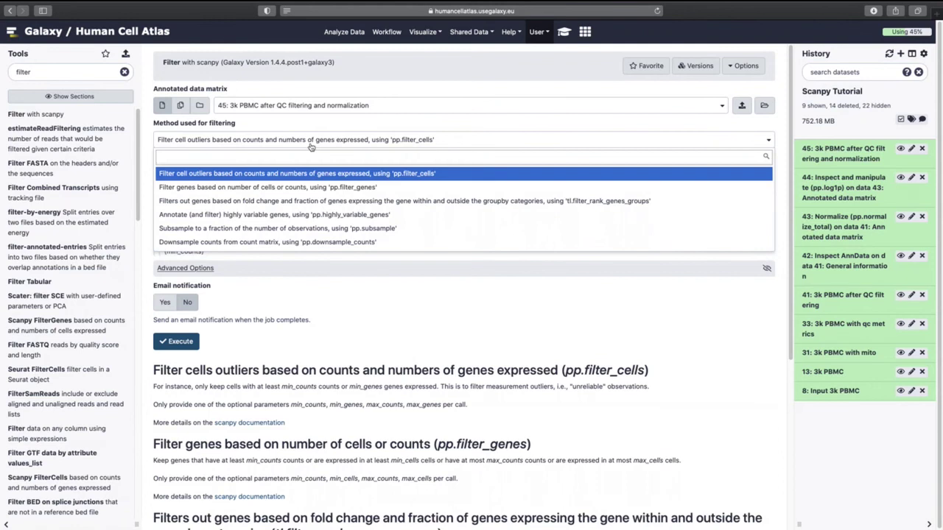
pyautogui.click(277, 214)
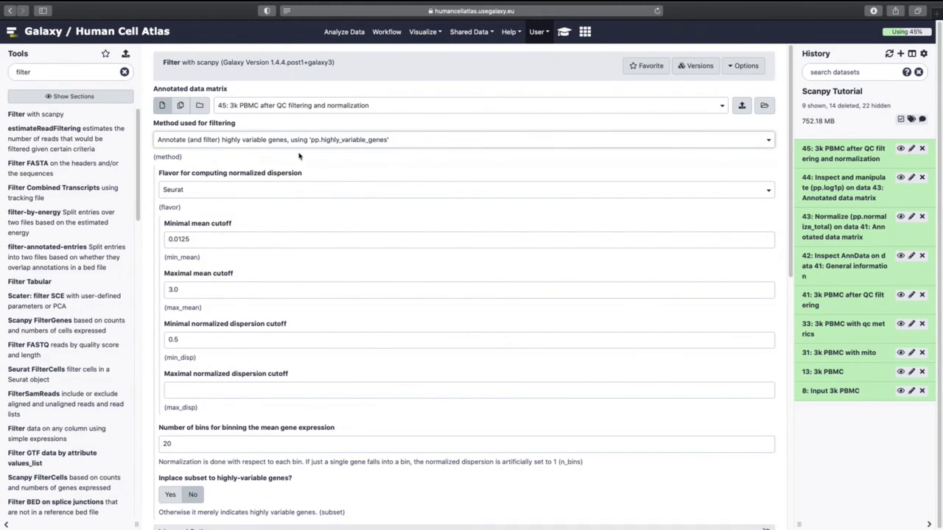
# Run the highly variable genes filter on 3k PBMC after QC filtering and normalization, keeping the Seurat flavor and default cutoffs
pyautogui.scroll(-1, 283, 273)
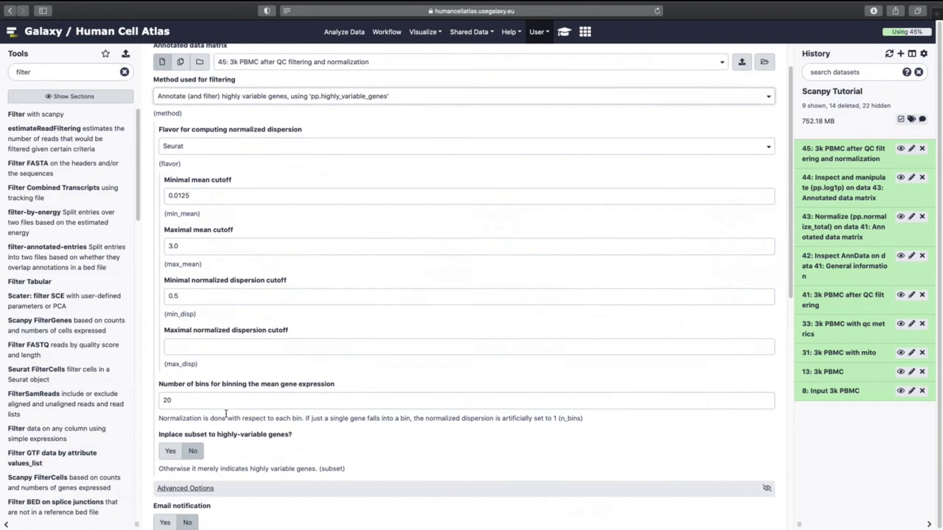
pyautogui.scroll(1, 235, 398)
pyautogui.scroll(-4, 236, 396)
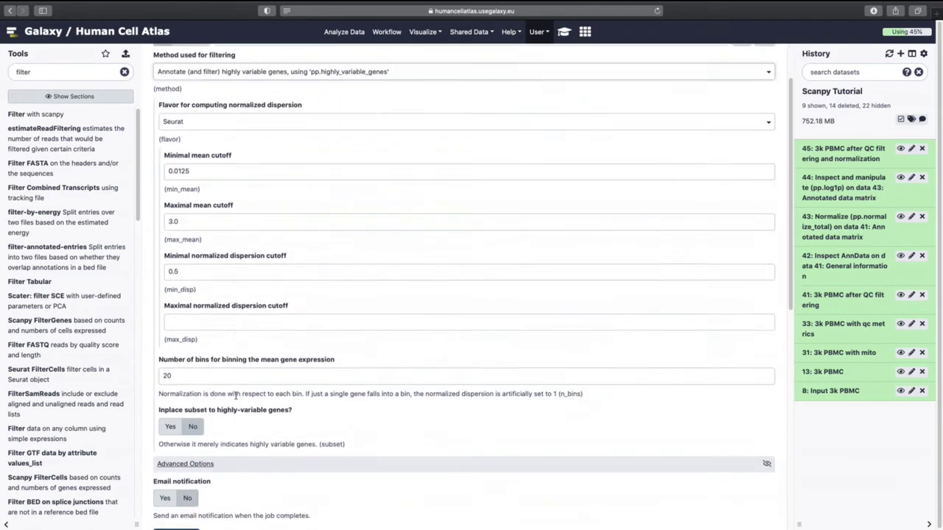
pyautogui.click(179, 469)
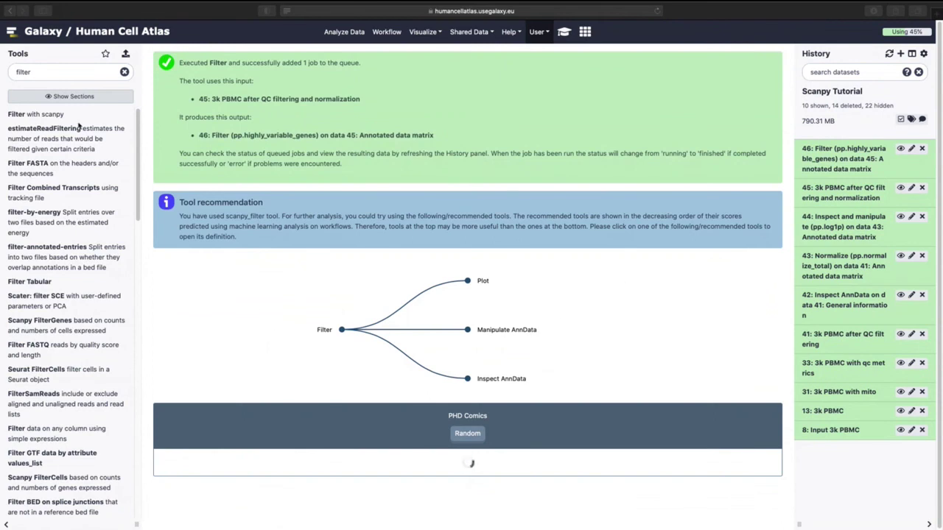
# Run Plot with scanpy on the filter output with method Plot dispersions versus means for genes, using 'pl.highly_variable_genes', and view the plot
pyautogui.tripleClick(74, 78)
pyautogui.write('plot')
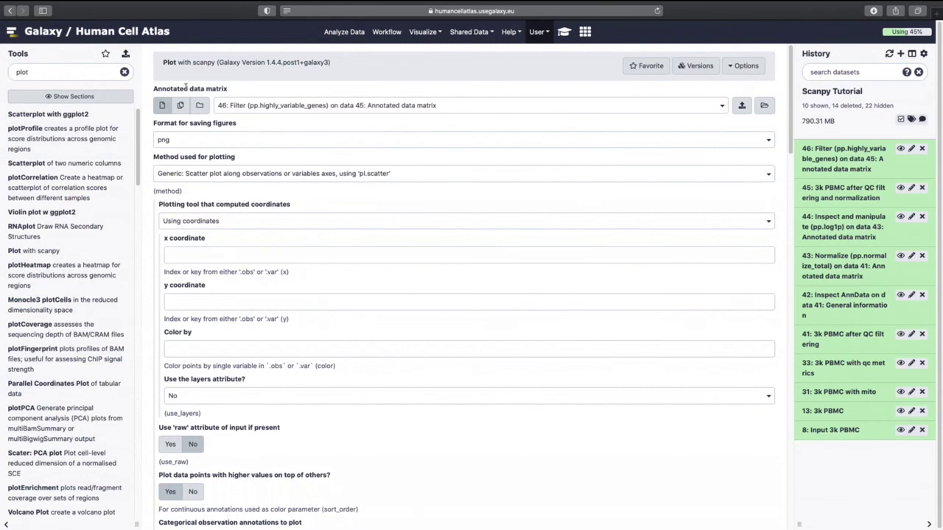
pyautogui.click(287, 174)
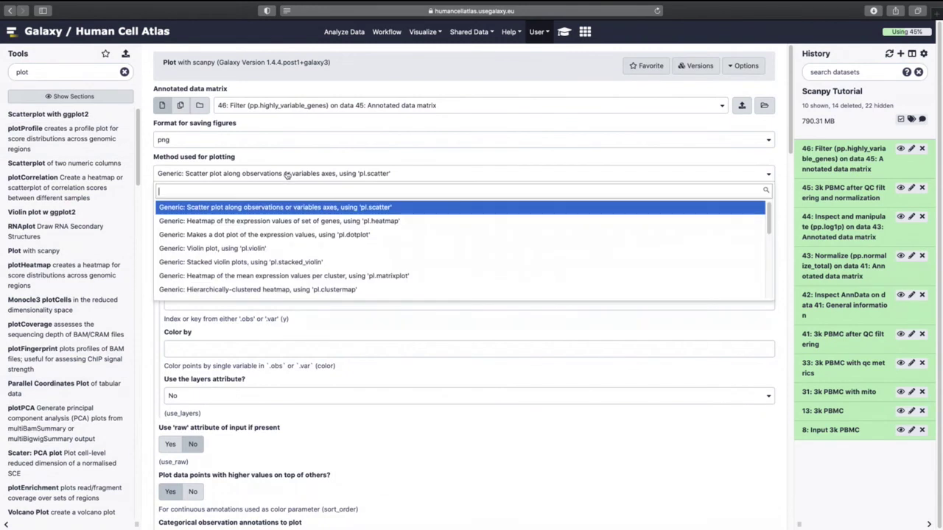
pyautogui.scroll(-5, 273, 270)
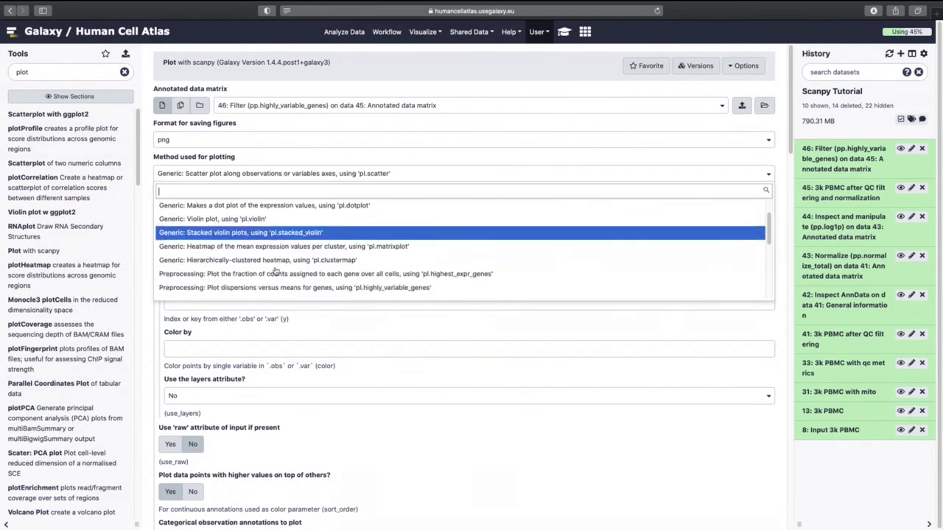
pyautogui.scroll(1, 261, 251)
pyautogui.click(265, 233)
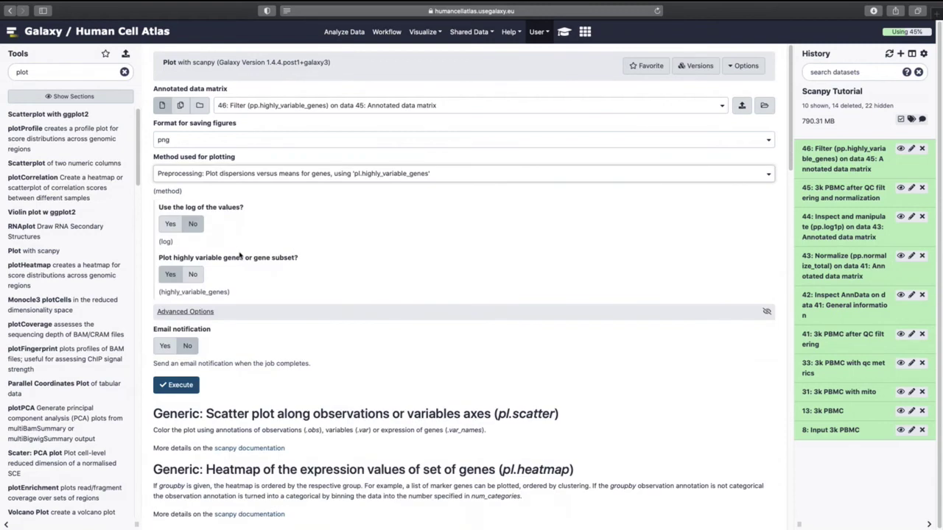
pyautogui.click(181, 385)
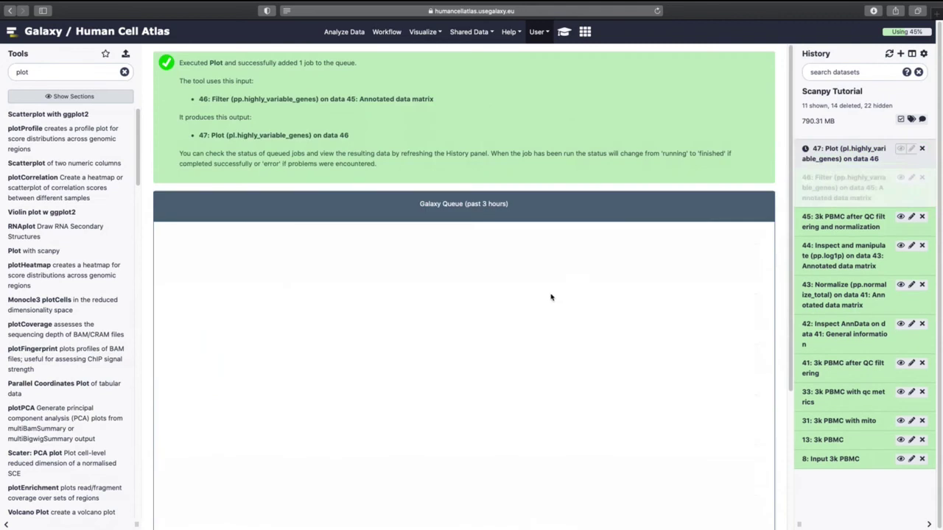
pyautogui.click(901, 150)
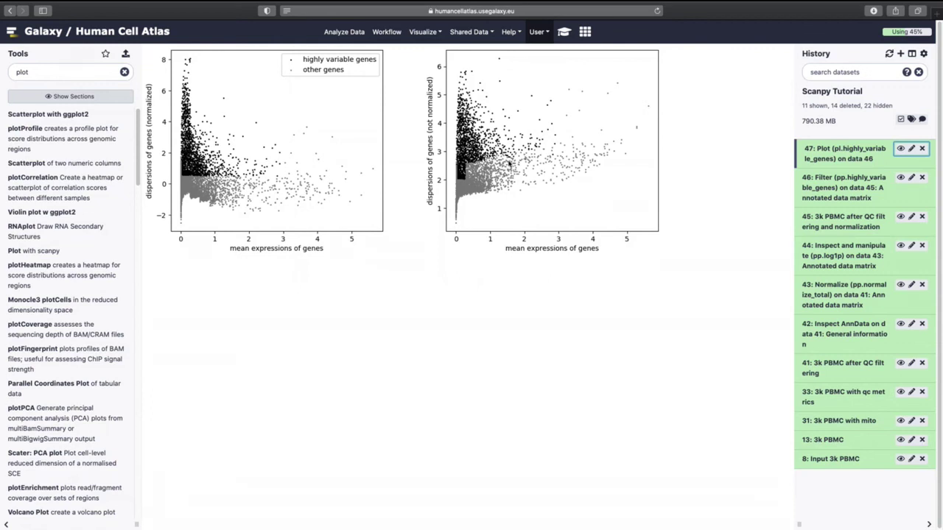
# Run Inspect AnnData for general information on the highly variable genes output and locate the highly_variable annotation in the result
pyautogui.tripleClick(22, 71)
pyautogui.write('inspec')
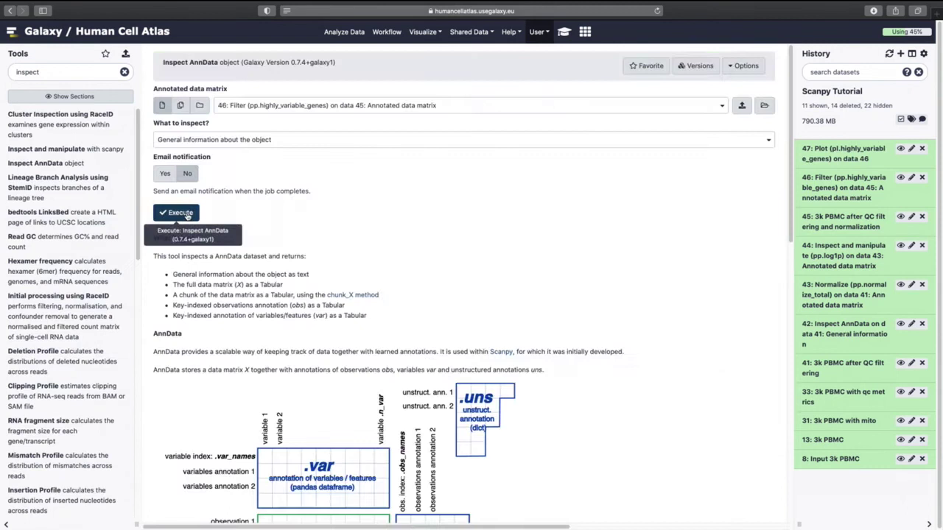
pyautogui.click(179, 214)
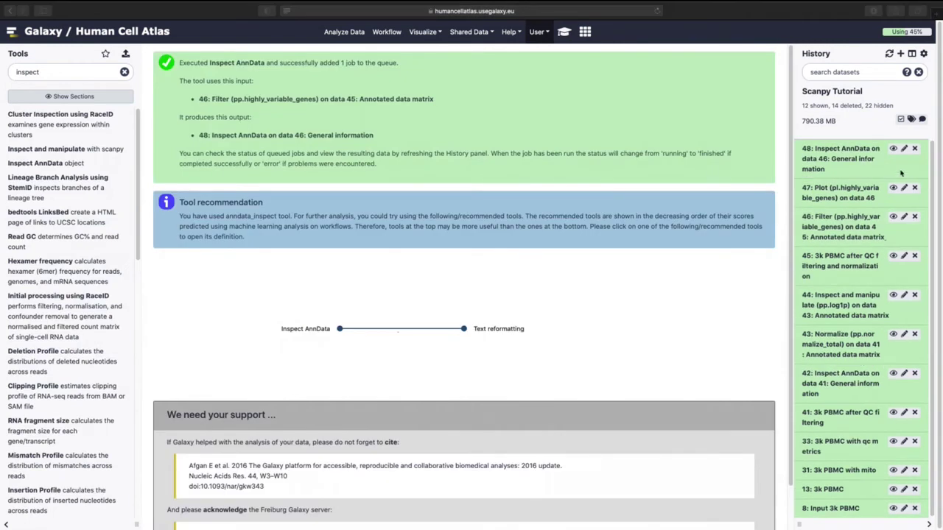
pyautogui.click(893, 149)
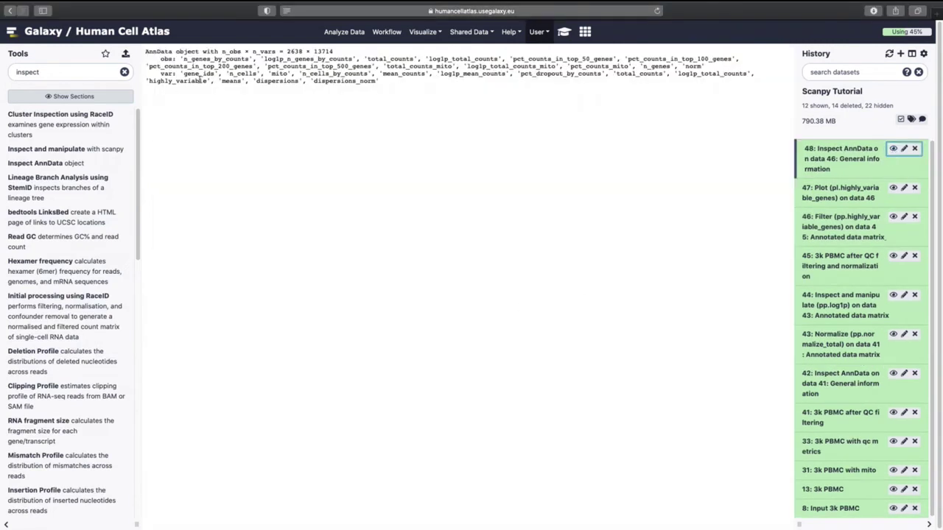
pyautogui.moveTo(208, 78); pyautogui.dragTo(148, 80)
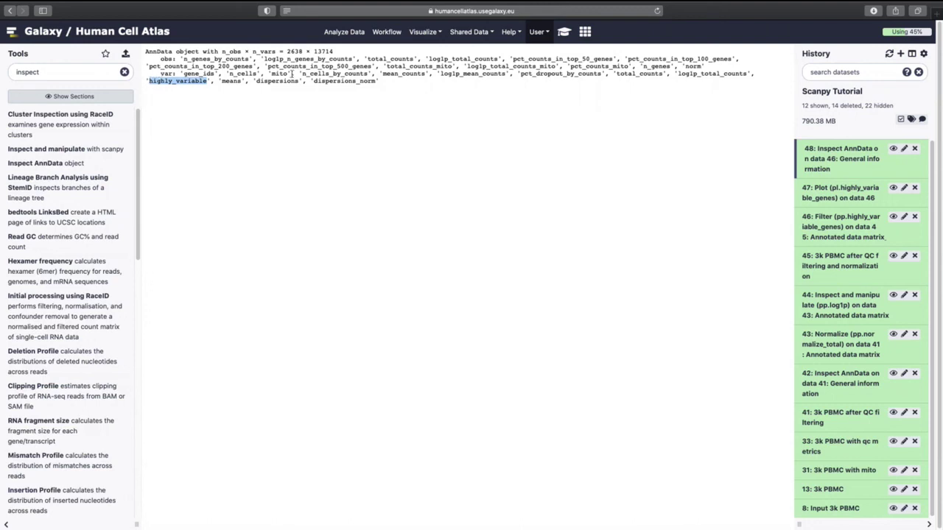
# Check the tutorial's Keep the highly variable genes hands-on, including the question's solution and the Manipulate AnnData parameters
pyautogui.click(563, 31)
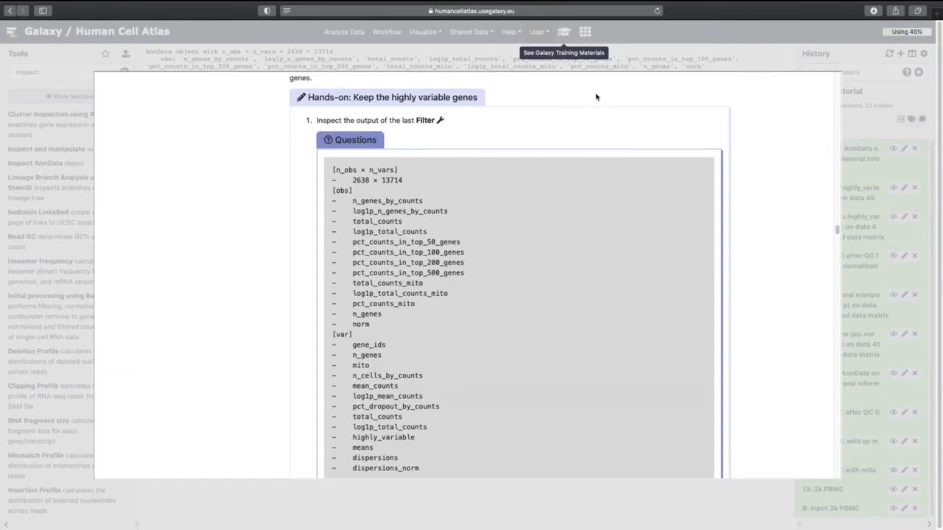
pyautogui.scroll(-3, 414, 318)
pyautogui.scroll(2, 415, 319)
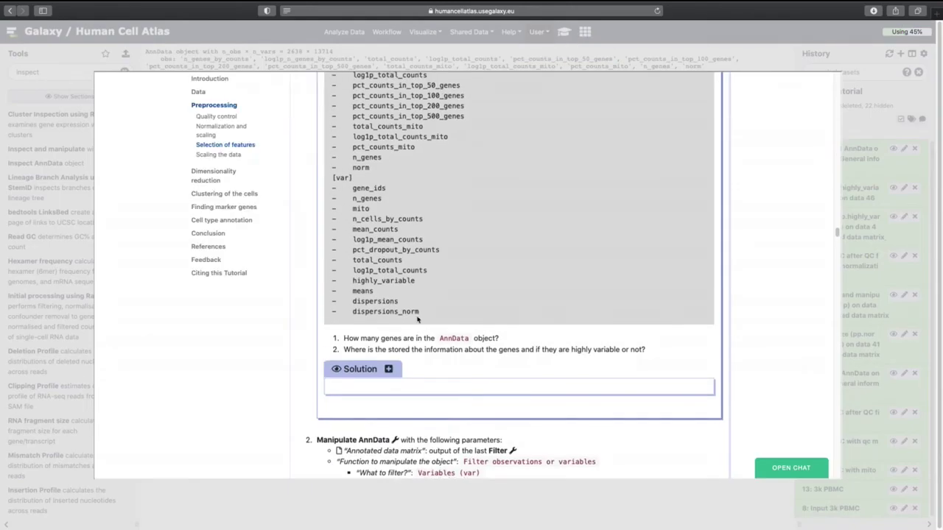
pyautogui.click(853, 234)
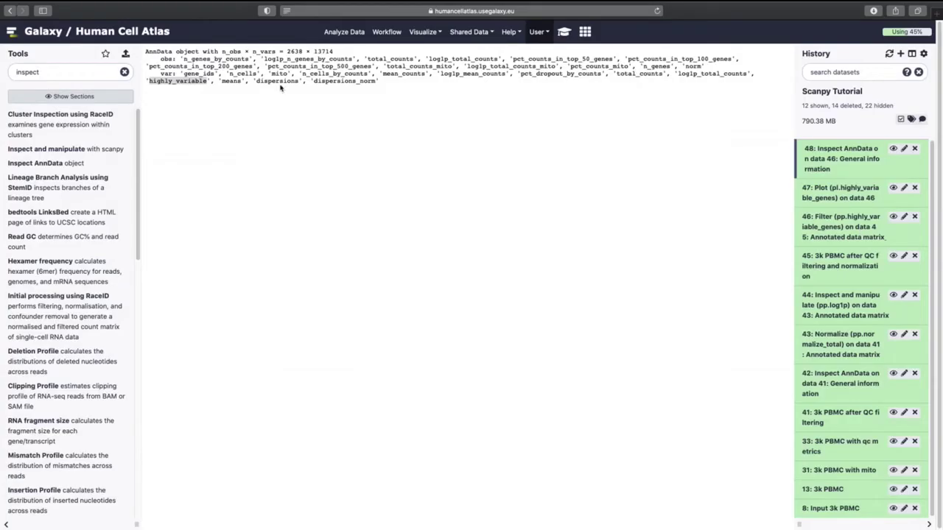
pyautogui.click(564, 31)
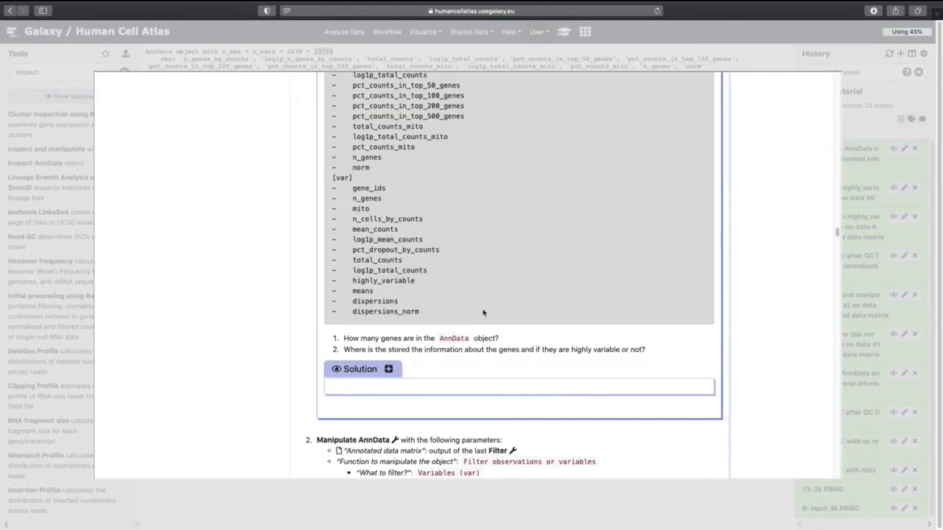
pyautogui.click(390, 369)
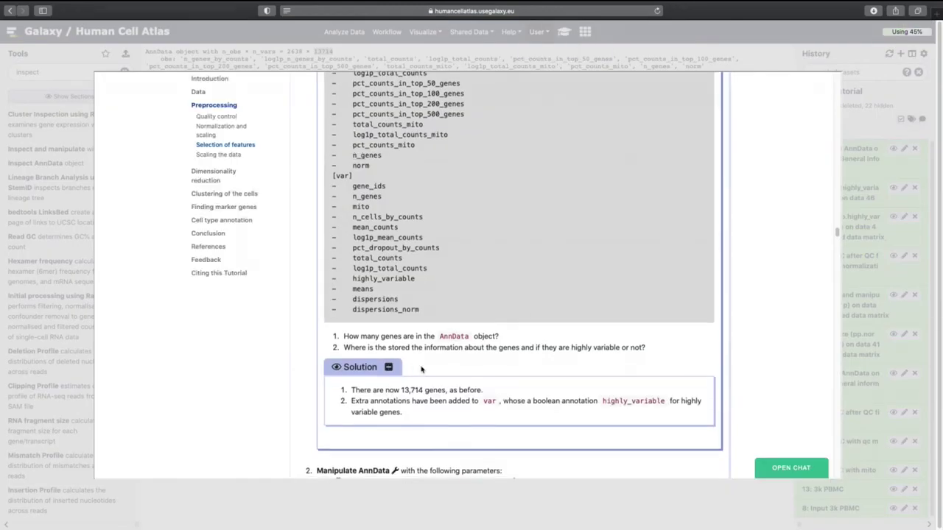
pyautogui.scroll(-4, 487, 420)
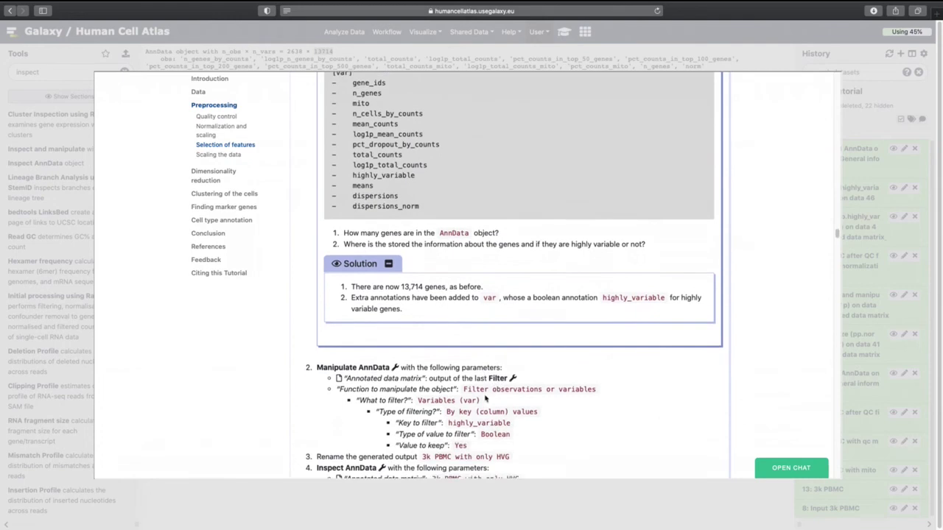
pyautogui.scroll(-3, 491, 373)
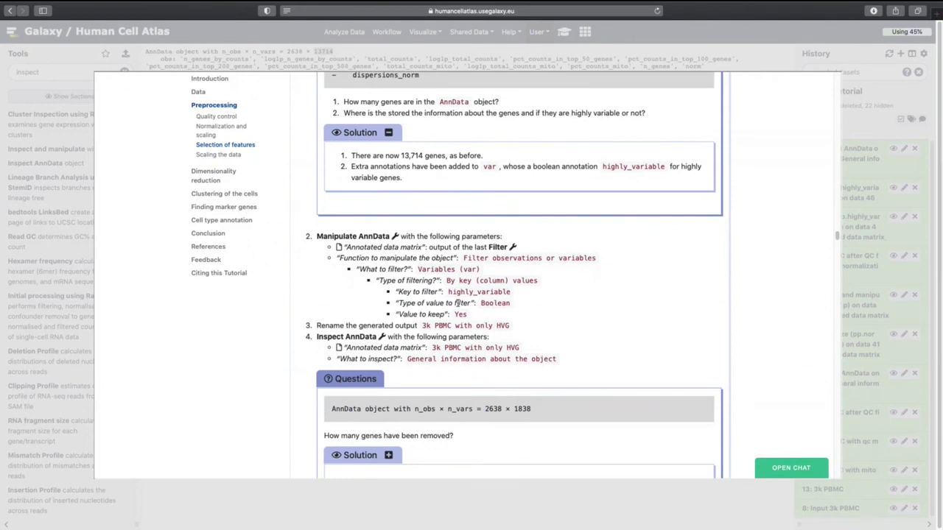
pyautogui.click(70, 258)
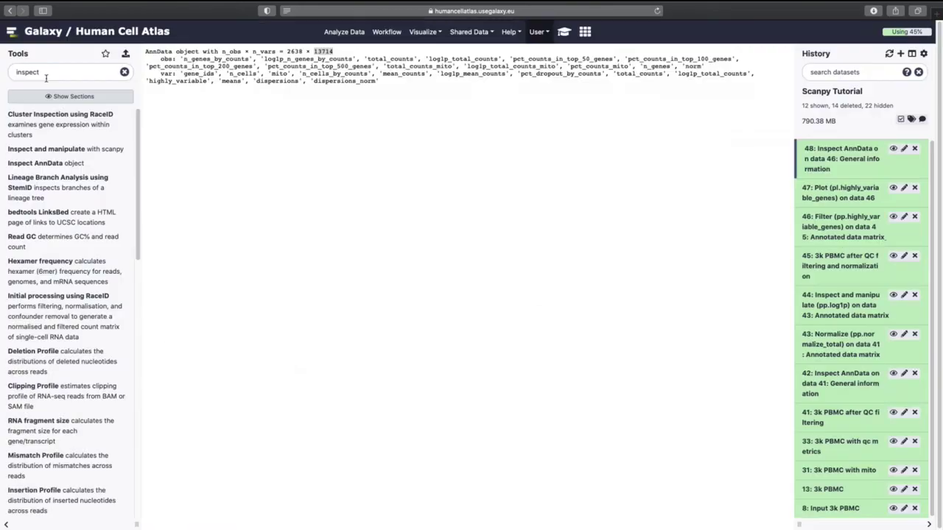
# Open Manipulate AnnData in version 0.6.22.post1+galaxy4 and set the function to Filter observations or variables
pyautogui.hotkey('ctrl', 'a')
pyautogui.write('manipula')
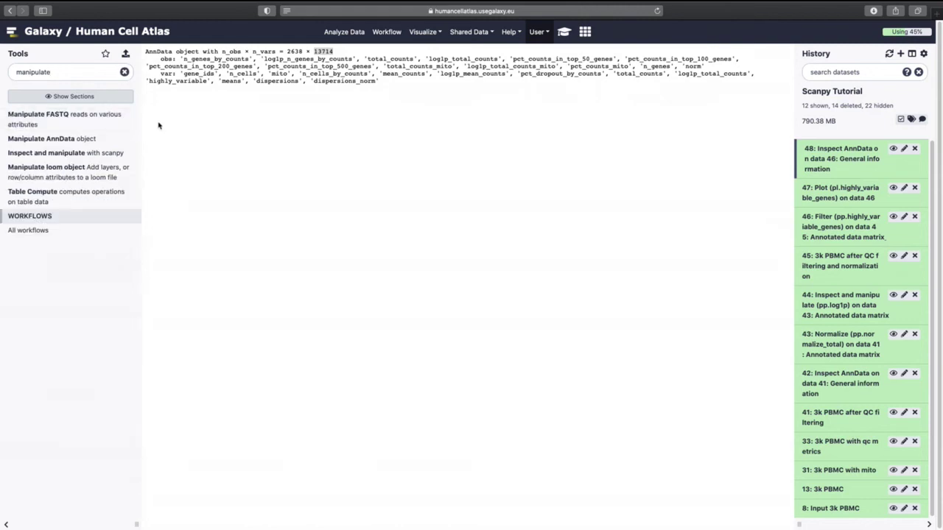
pyautogui.click(76, 137)
pyautogui.click(699, 71)
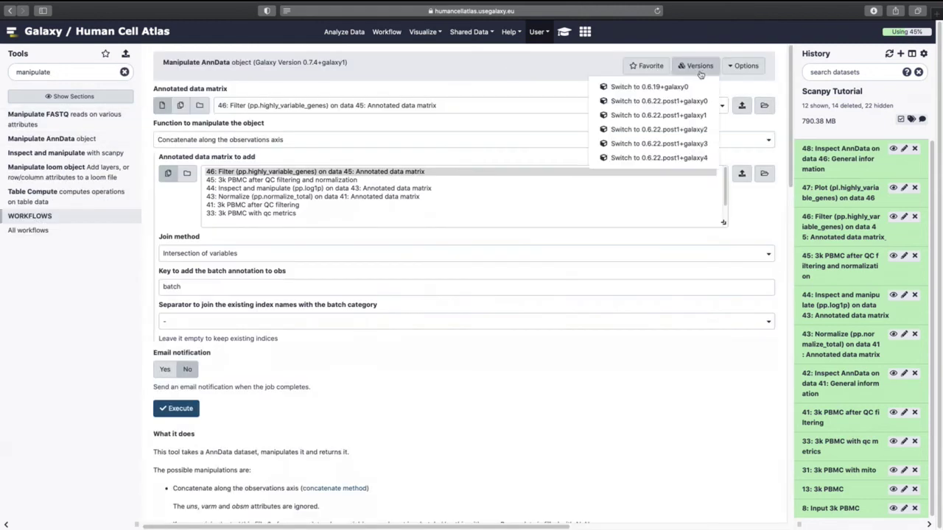
pyautogui.click(660, 158)
pyautogui.click(273, 171)
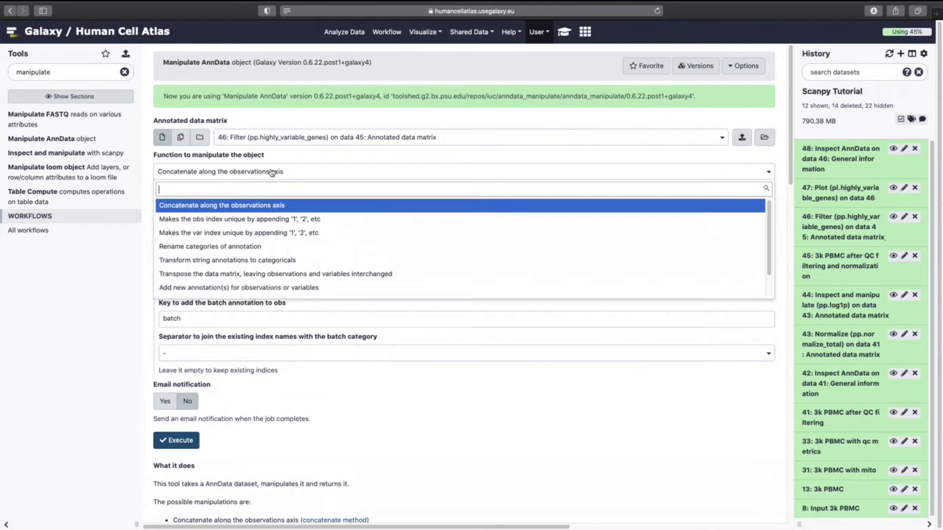
pyautogui.scroll(-1, 228, 265)
pyautogui.click(225, 292)
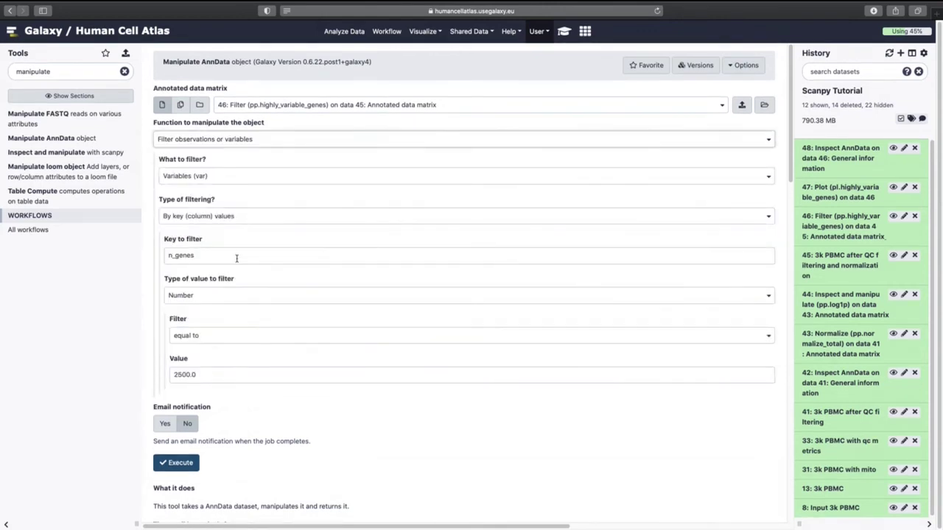
# Set the key to filter to highly_variable and the value type to Boolean, keep Yes as the value, and run the tool
pyautogui.moveTo(237, 256); pyautogui.dragTo(164, 256)
pyautogui.write('highly_var')
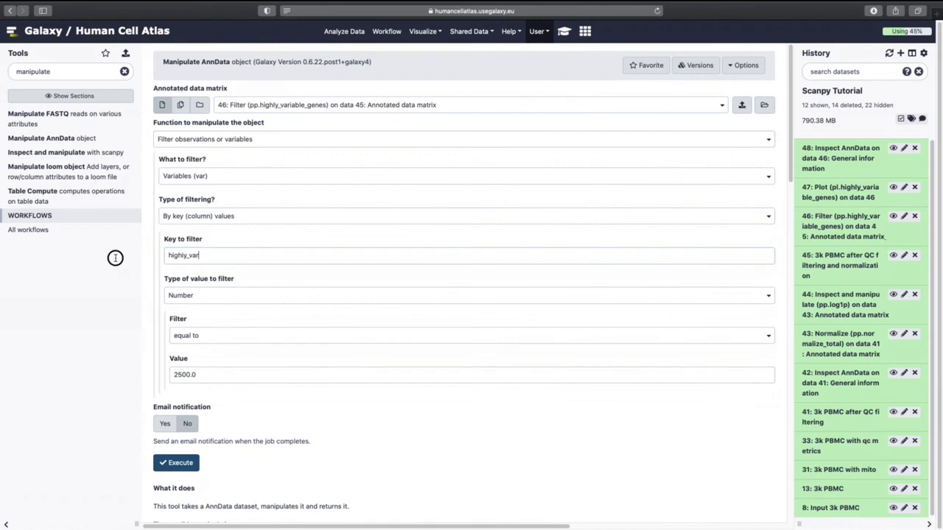
pyautogui.write('iable')
pyautogui.click(236, 296)
pyautogui.click(221, 358)
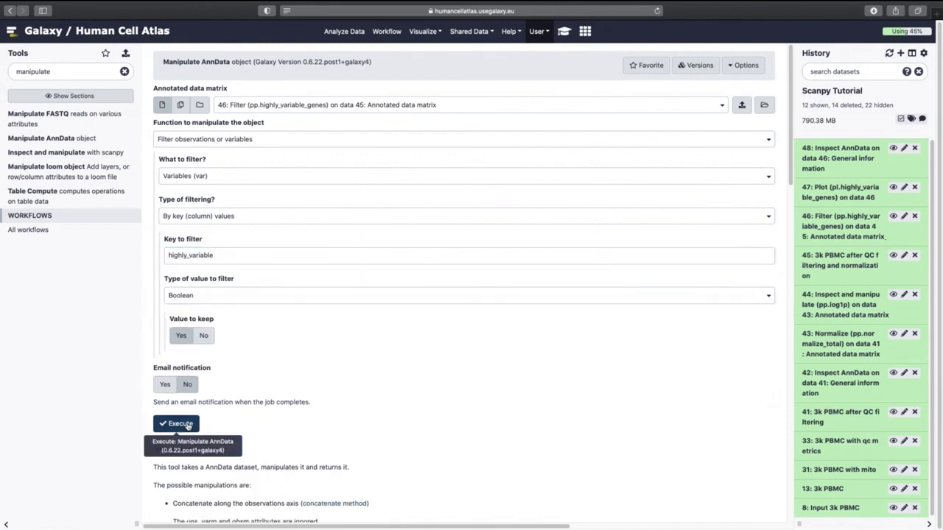
pyautogui.click(180, 424)
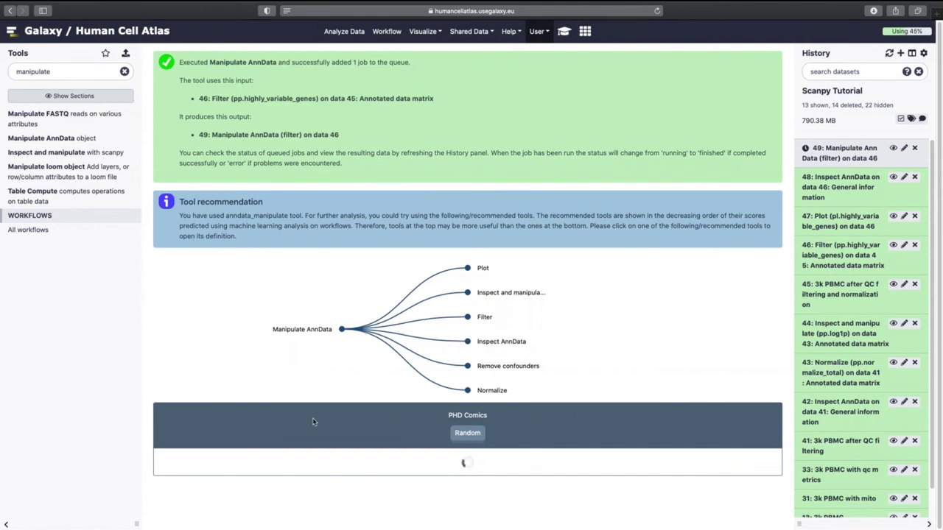
# Hide the intermediate history datasets 42, 43, 44, 46, 47 and 48 and leave multiple-dataset selection mode
pyautogui.click(900, 118)
pyautogui.click(807, 192)
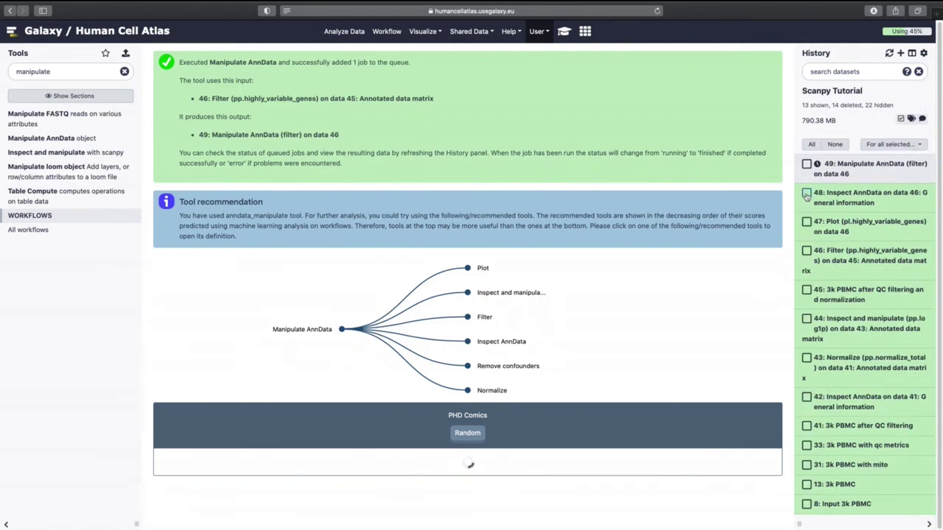
pyautogui.click(807, 221)
pyautogui.click(806, 251)
pyautogui.click(807, 319)
pyautogui.click(807, 358)
pyautogui.click(807, 397)
pyautogui.click(877, 147)
pyautogui.click(869, 164)
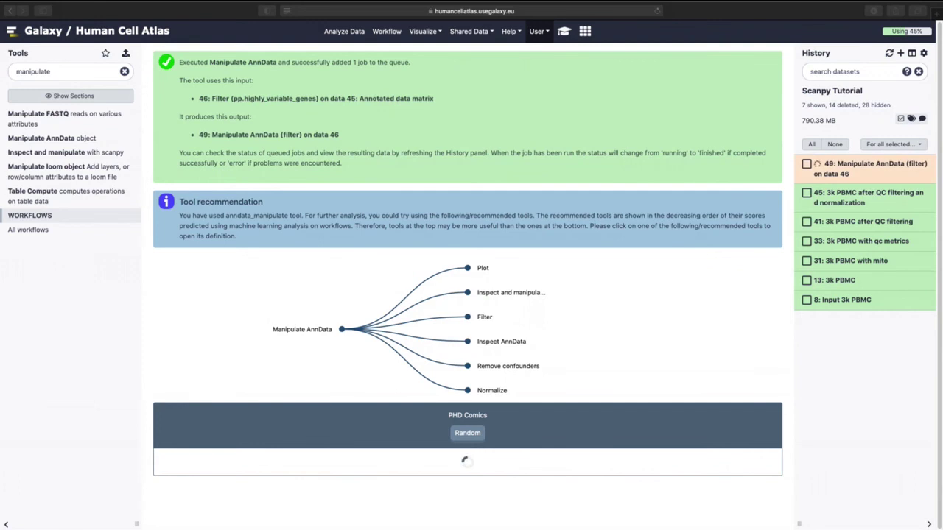
pyautogui.click(900, 119)
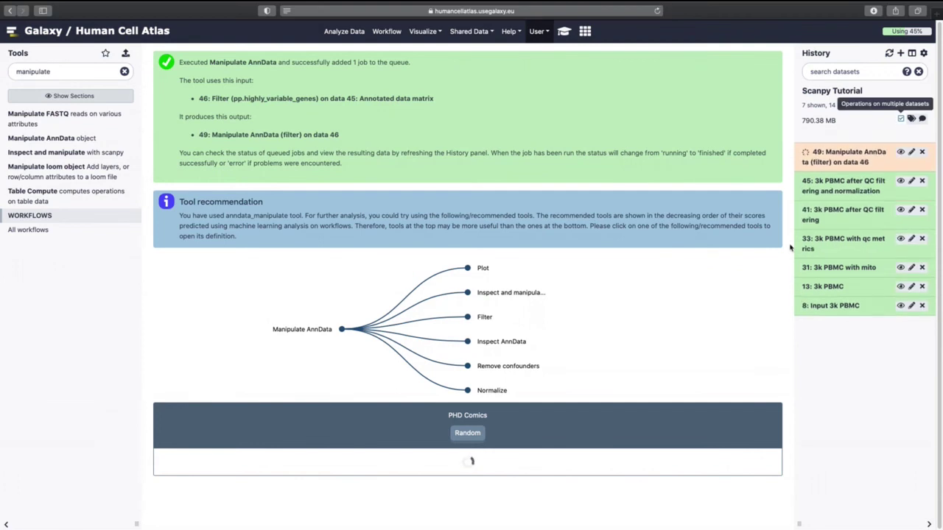
# Rename the Manipulate AnnData filter output as "3k PBMC with only HVG", copying the name from the tutorial, and save it
pyautogui.click(563, 34)
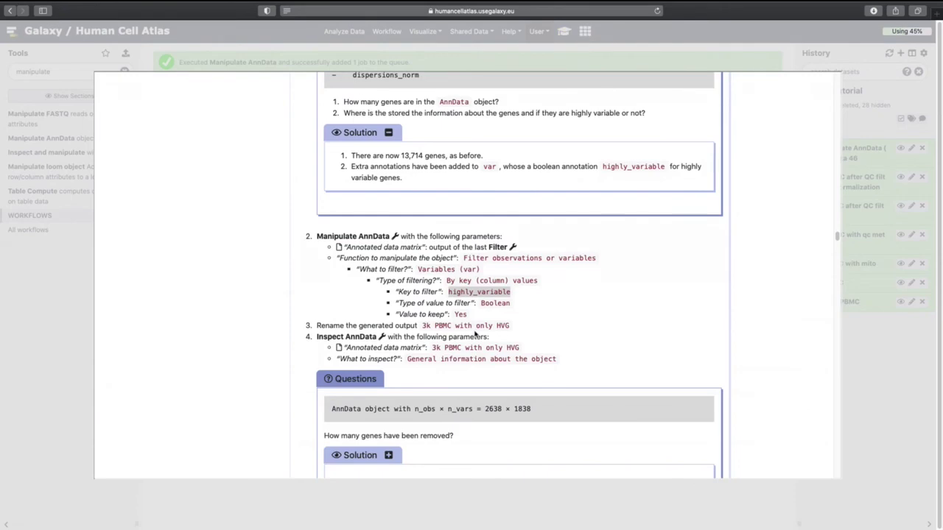
pyautogui.scroll(-2, 474, 334)
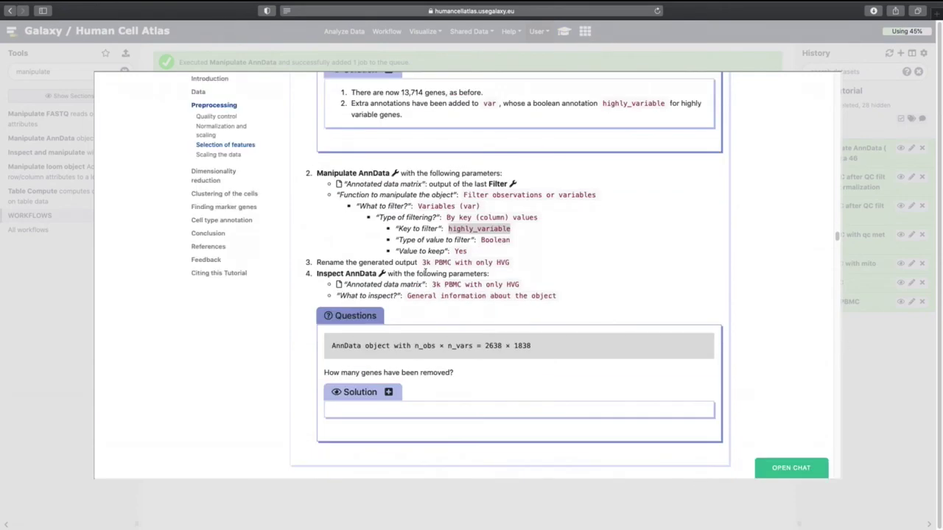
pyautogui.moveTo(423, 262); pyautogui.dragTo(523, 262)
pyautogui.hotkey('ctrl', 'c')
pyautogui.click(804, 330)
pyautogui.click(911, 148)
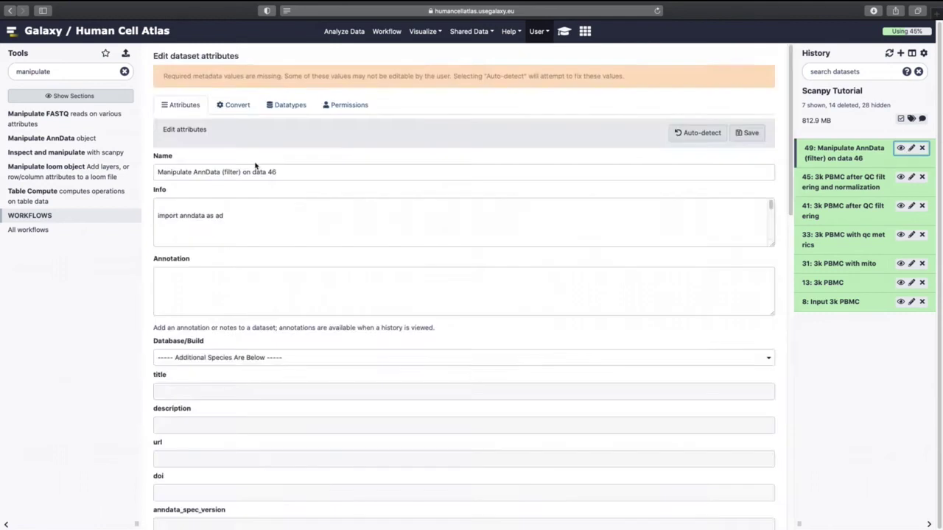
pyautogui.tripleClick(246, 171)
pyautogui.hotkey('ctrl', 'v')
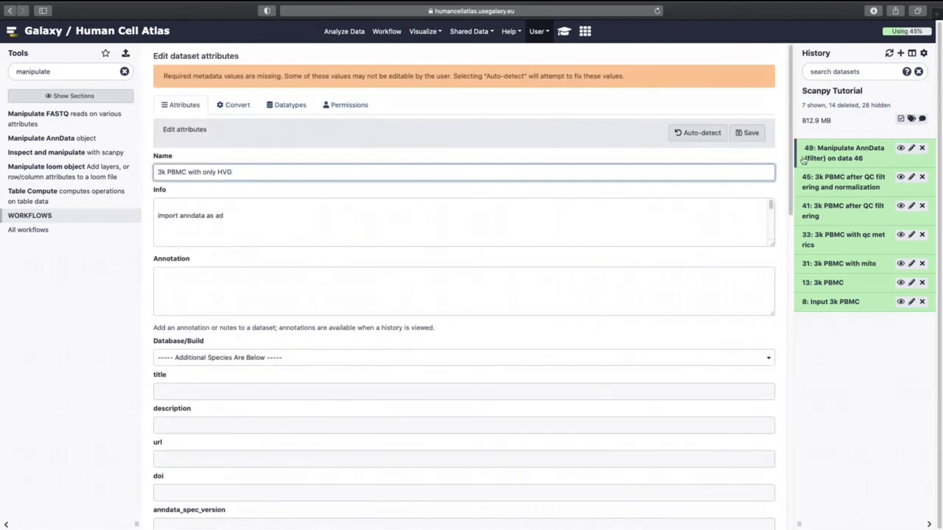
pyautogui.click(747, 132)
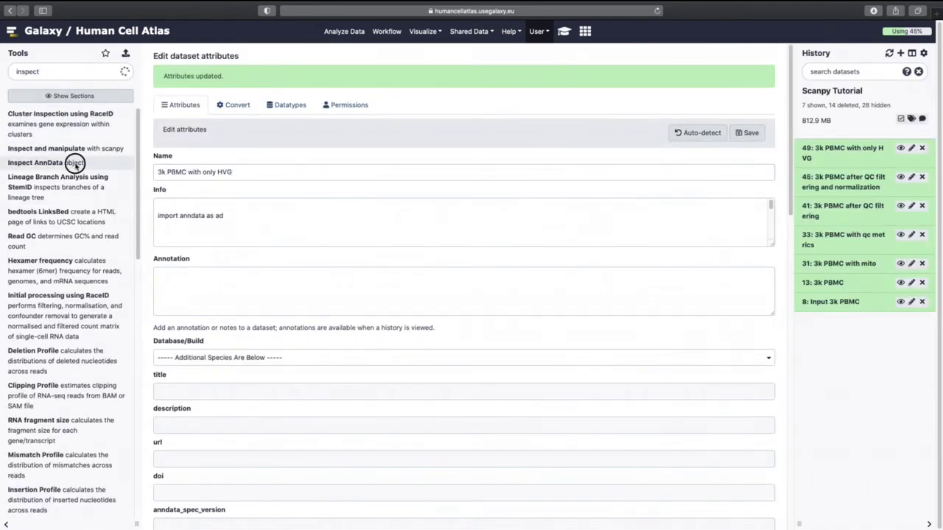
# Run Inspect AnnData on "3k PBMC with only HVG" for general information about the object and examine its dimensions and dataset details
pyautogui.click(74, 162)
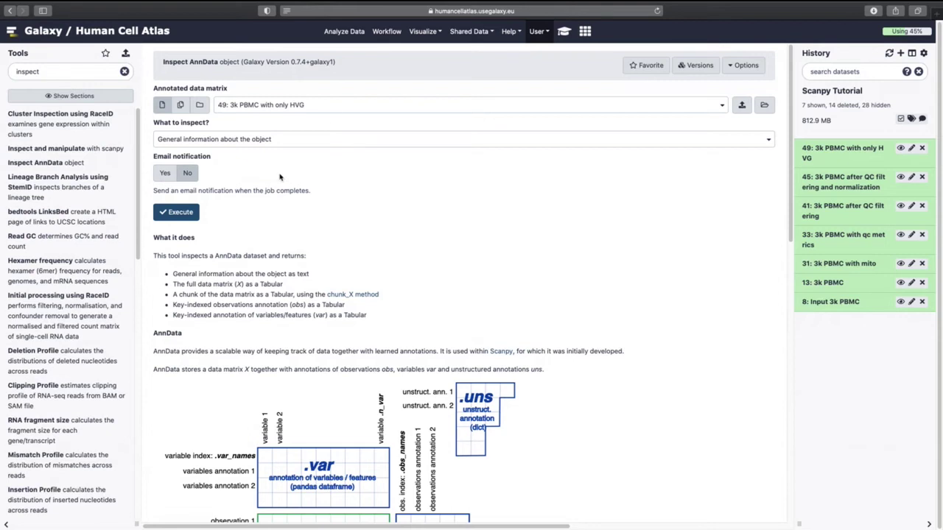
pyautogui.click(177, 212)
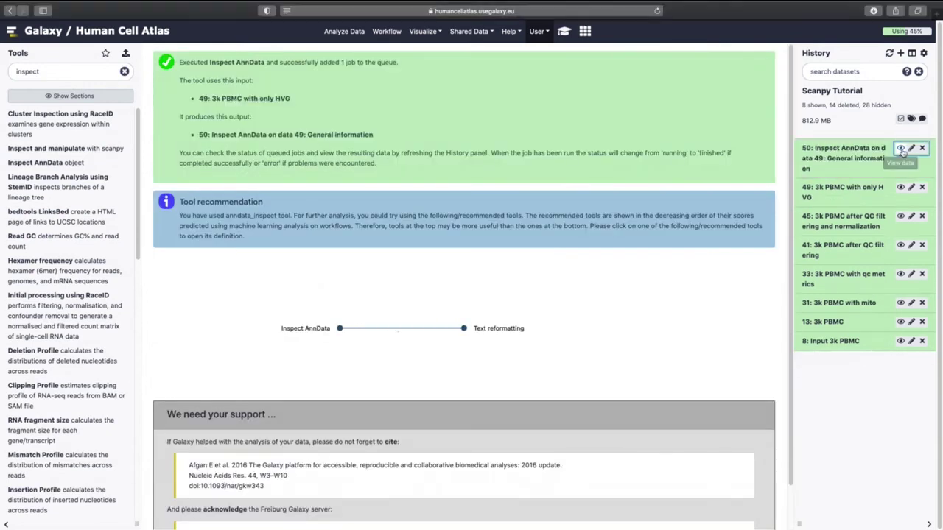
pyautogui.click(901, 148)
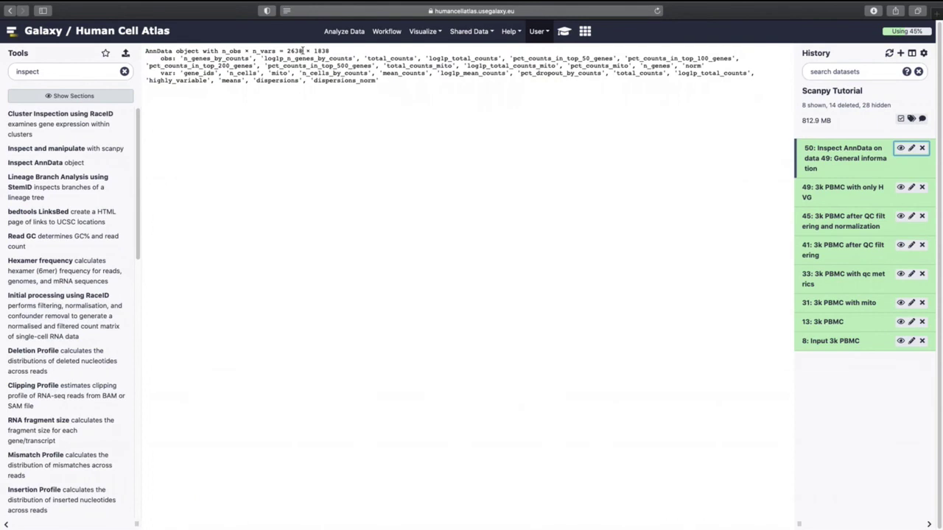
pyautogui.moveTo(315, 50); pyautogui.dragTo(335, 50)
pyautogui.click(840, 188)
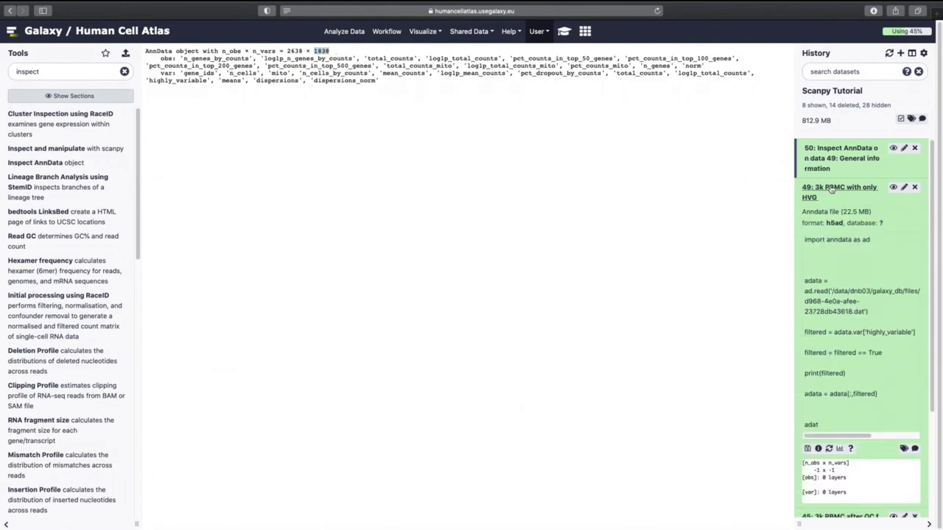
# Copy the observation annotation keys "total_counts, pct_counts_mito" from the tutorial's Scale the data section and return to the history
pyautogui.click(563, 31)
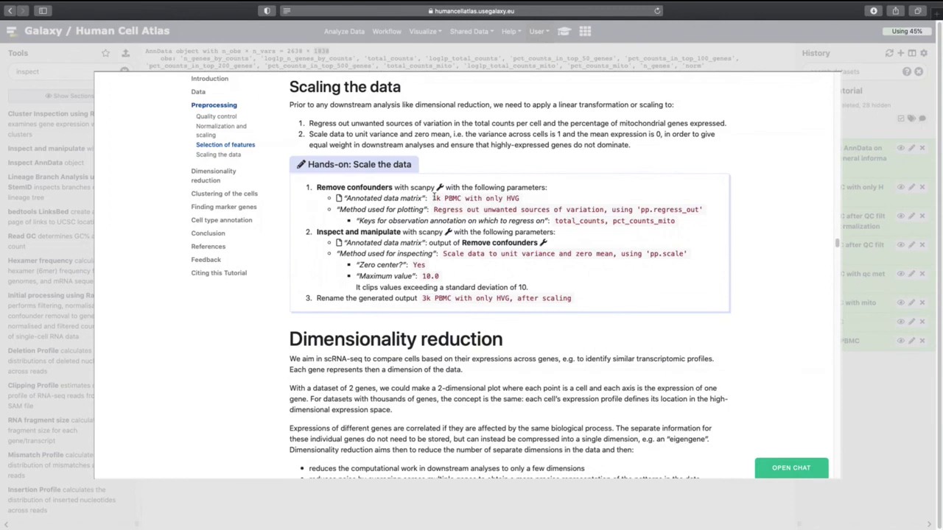
pyautogui.scroll(3, 435, 198)
pyautogui.moveTo(554, 317); pyautogui.dragTo(684, 318)
pyautogui.hotkey('ctrl', 'c')
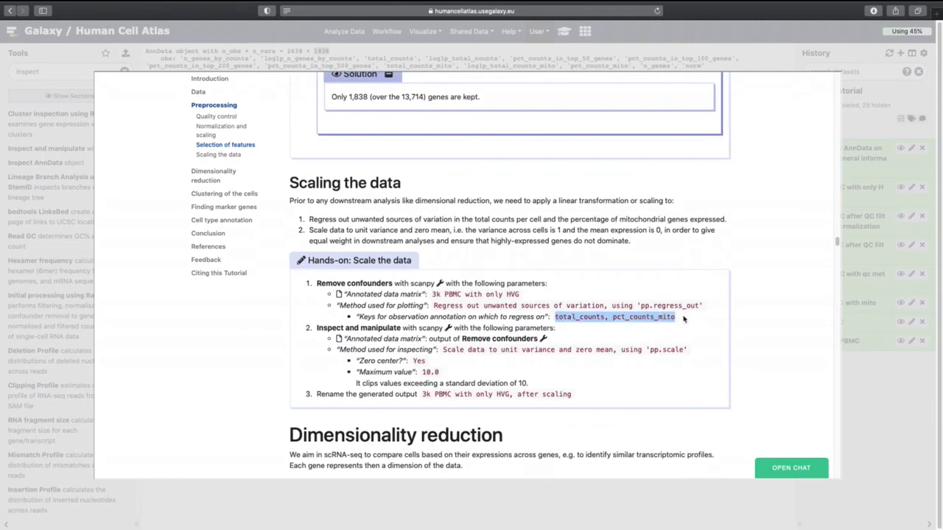
pyautogui.click(897, 331)
# Run Remove confounders on "3k PBMC with only HVG" using 'pp.regress_out' with the keys total_counts, pct_counts_mito
pyautogui.click(64, 71)
pyautogui.press('super+a')
pyautogui.write('remove con')
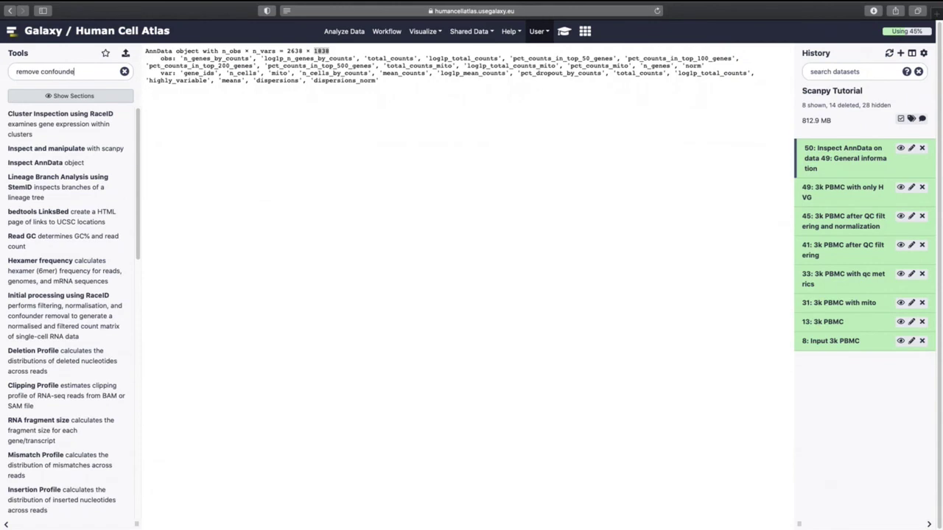
pyautogui.write('founders')
pyautogui.click(81, 127)
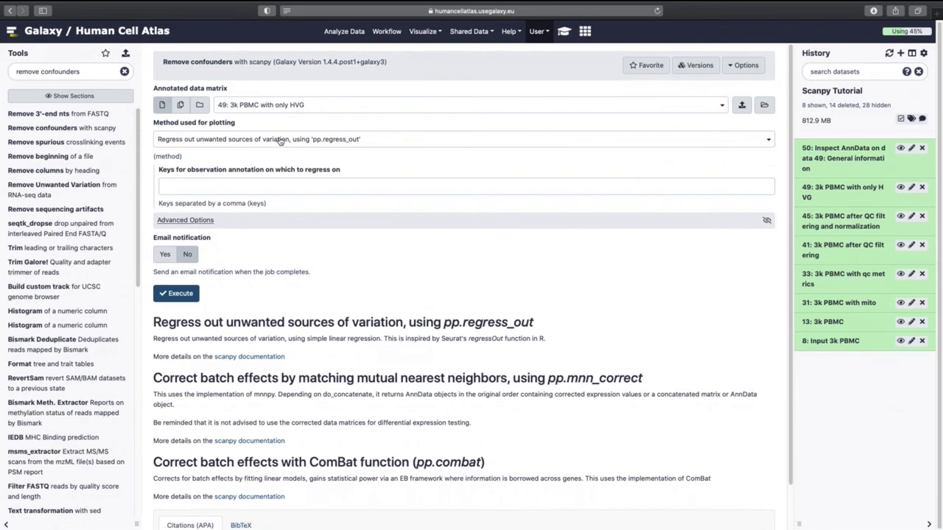
pyautogui.click(280, 141)
pyautogui.click(278, 148)
pyautogui.click(259, 185)
pyautogui.hotkey('ctrl', 'v')
pyautogui.click(178, 293)
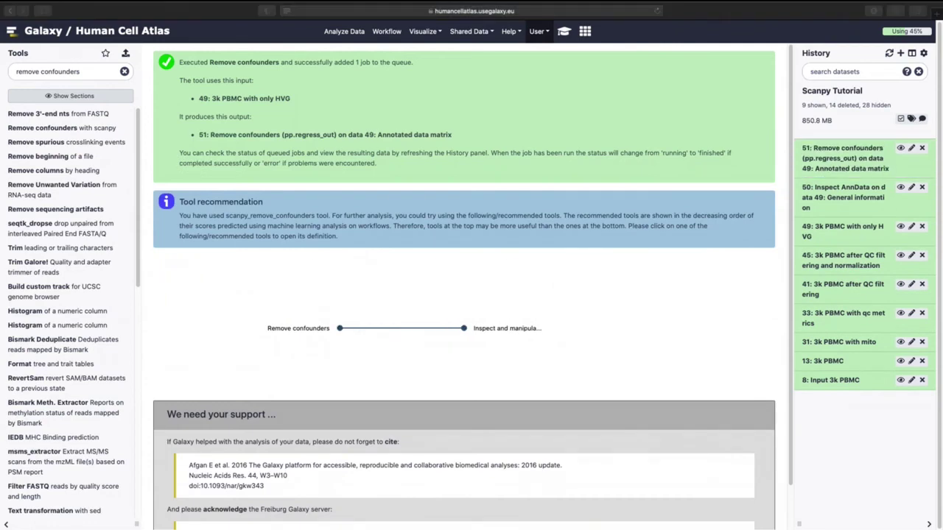
# Run Inspect and manipulate on the Remove confounders output, scaling to unit variance and zero mean with 'pp.scale' and maximum value 10.0
pyautogui.moveTo(82, 73); pyautogui.dragTo(22, 64)
pyautogui.write('inspect and manipulate')
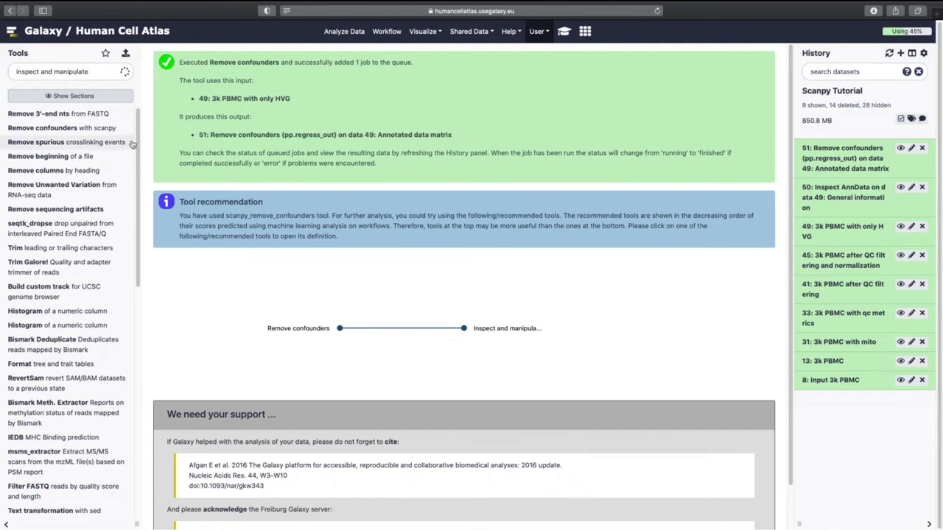
pyautogui.click(109, 115)
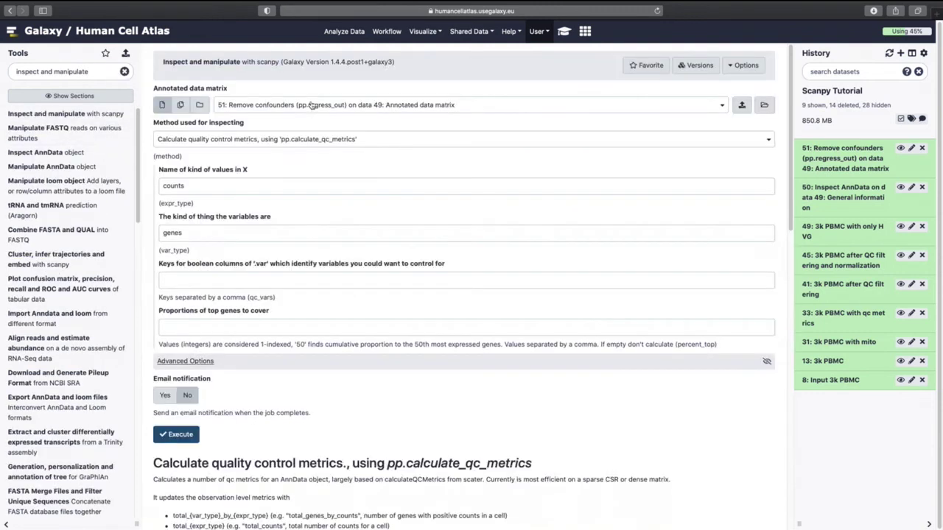
pyautogui.click(294, 142)
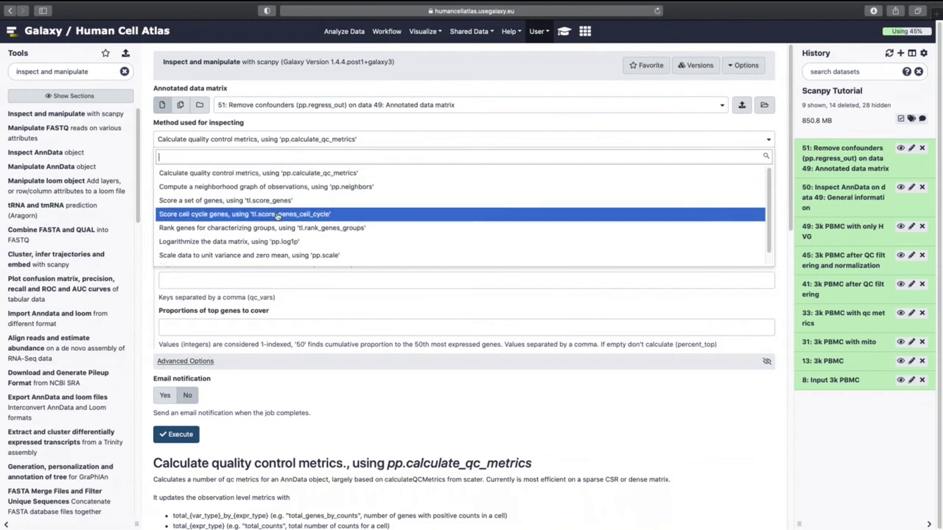
pyautogui.click(269, 256)
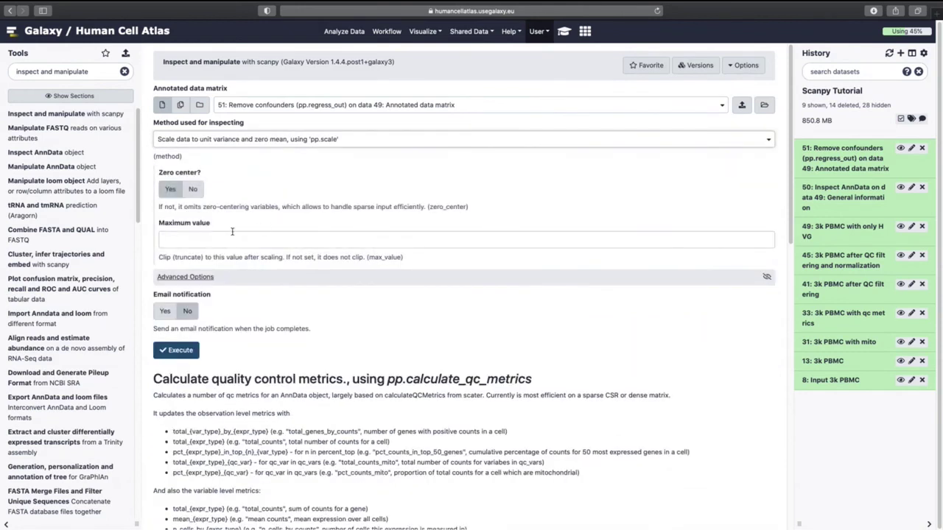
pyautogui.click(241, 242)
pyautogui.write('10.')
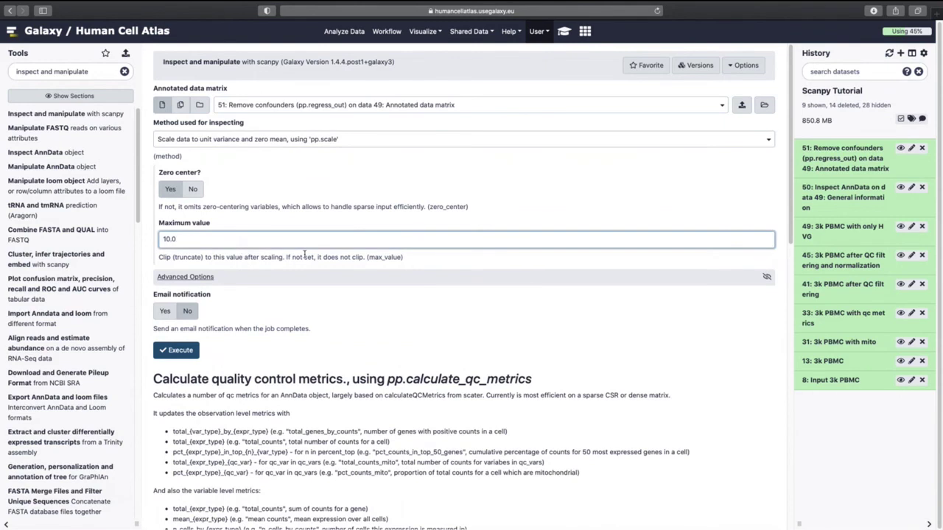
pyautogui.click(181, 351)
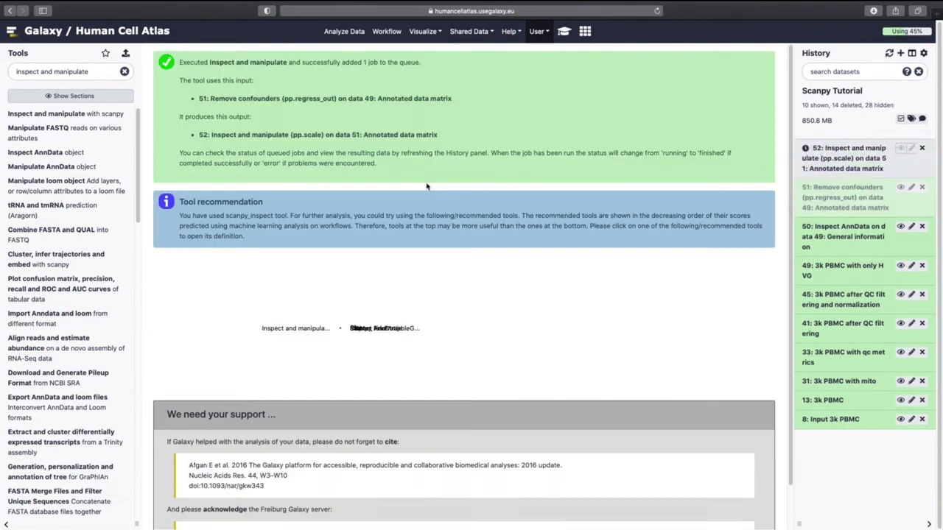
# Rename the pp.scale output as "3k PBMC with only HVG, after scaling", copying the name from the tutorial, and save it
pyautogui.click(564, 31)
pyautogui.scroll(-10, 486, 330)
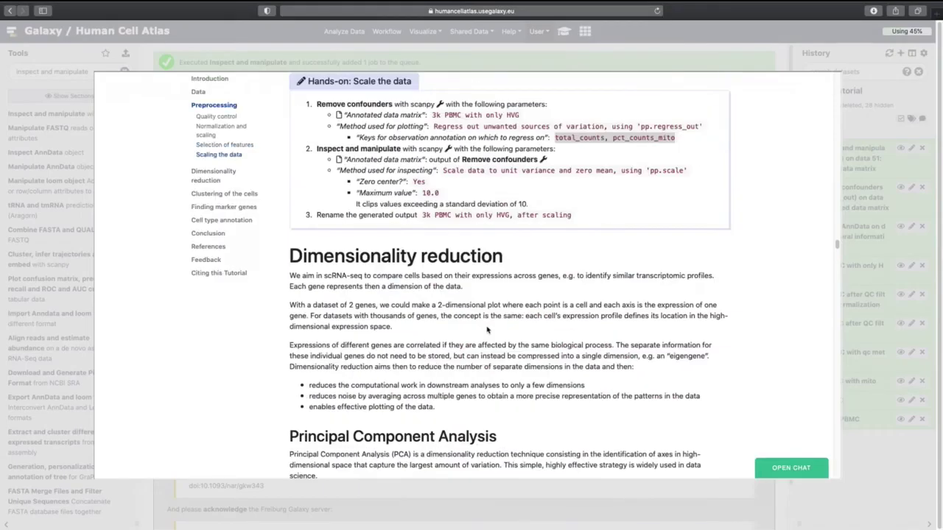
pyautogui.moveTo(421, 214); pyautogui.dragTo(580, 217)
pyautogui.hotkey('ctrl', 'c')
pyautogui.click(905, 186)
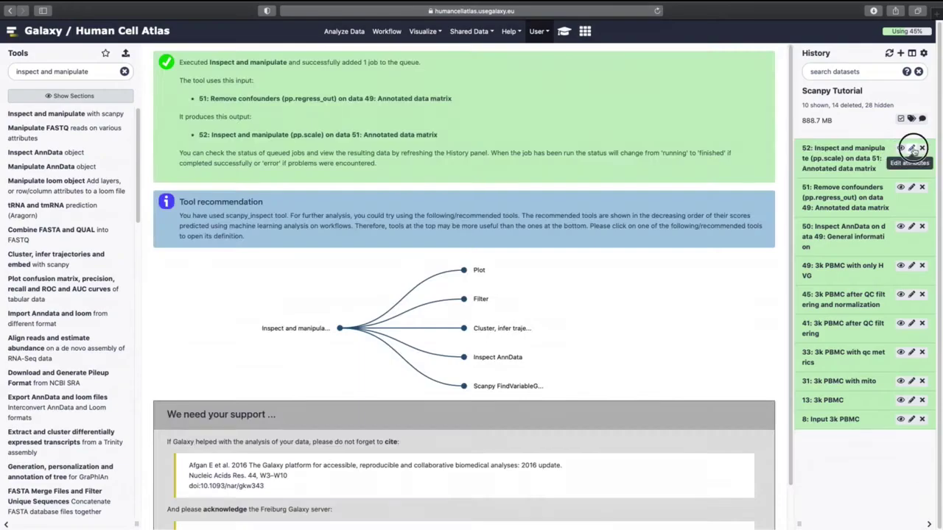
pyautogui.click(912, 148)
pyautogui.click(258, 173)
pyautogui.hotkey('ctrl', 'a')
pyautogui.hotkey('ctrl', 'v')
pyautogui.click(738, 139)
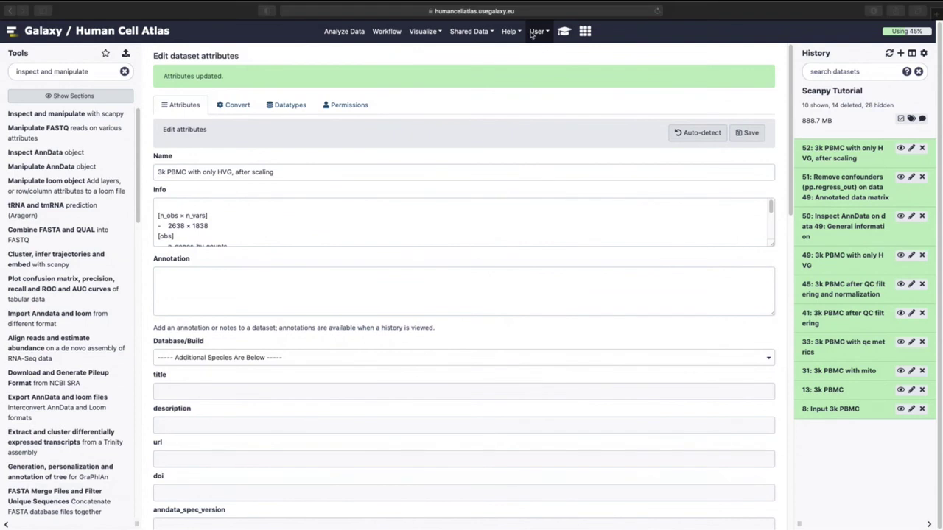
# Open Cluster, infer trajectories and embed with scanpy and choose the PCA computation method using 'tl.pca'
pyautogui.tripleClick(95, 71)
pyautogui.press('BackSpace')
pyautogui.write('cluster infer trajectories')
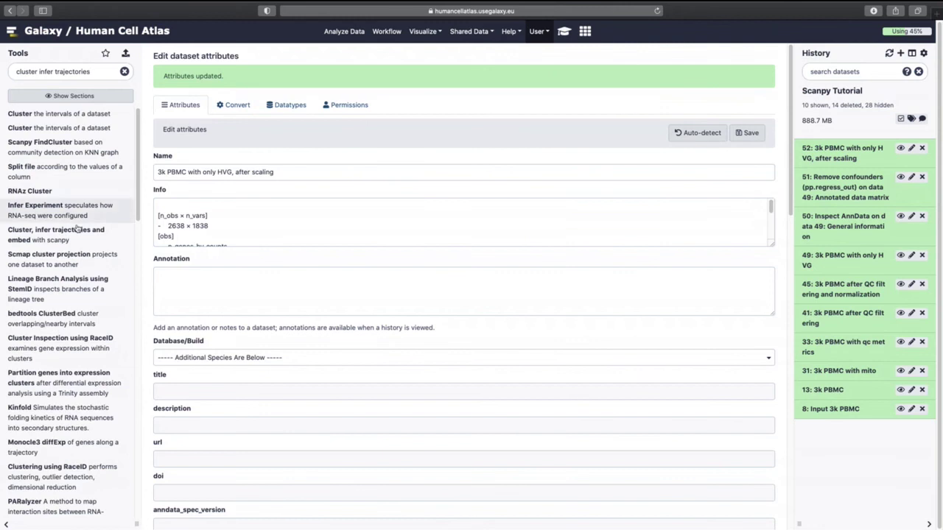
pyautogui.click(76, 230)
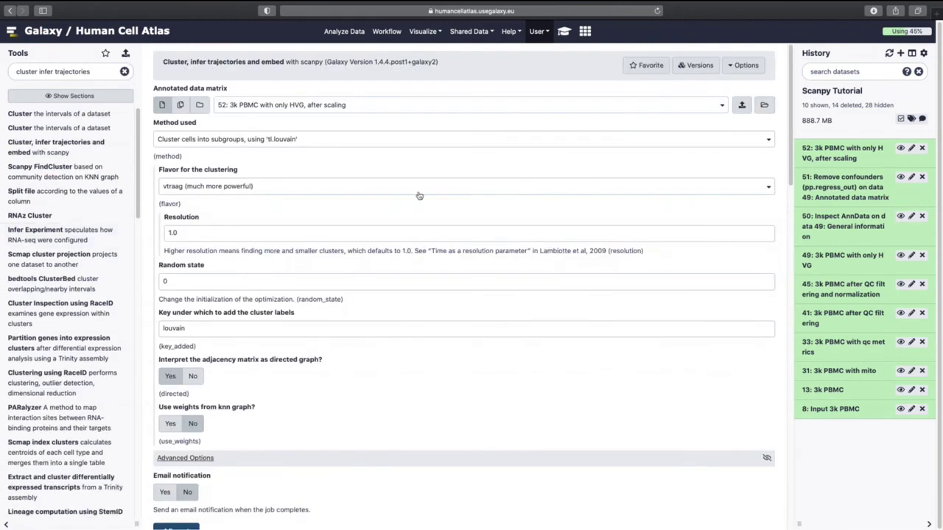
pyautogui.click(294, 145)
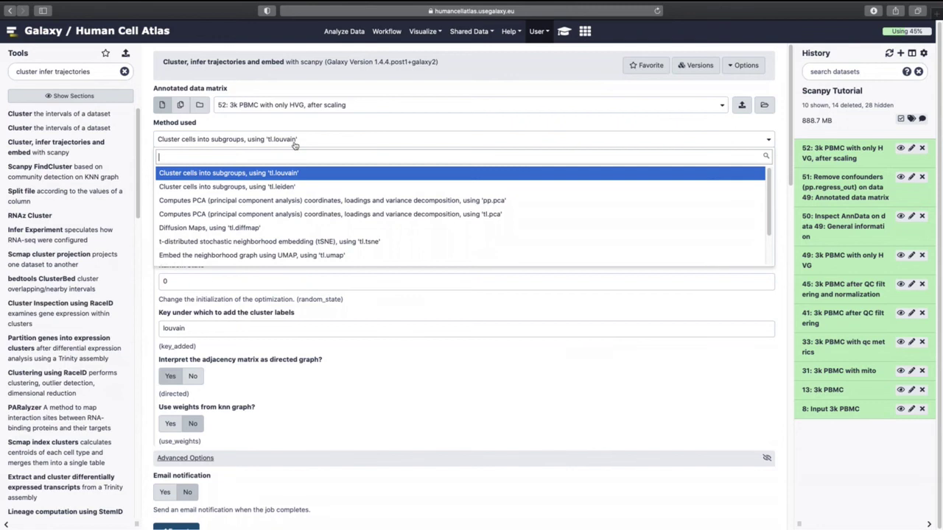
pyautogui.click(294, 214)
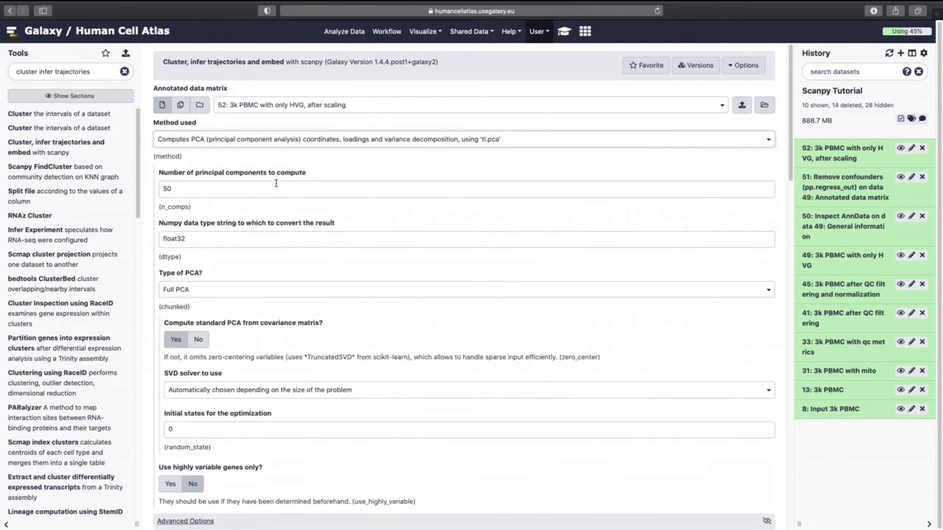
# Set the SVD solver to ARPACK wrapper in SciPy and run the PCA on the scaled dataset
pyautogui.scroll(-1, 251, 280)
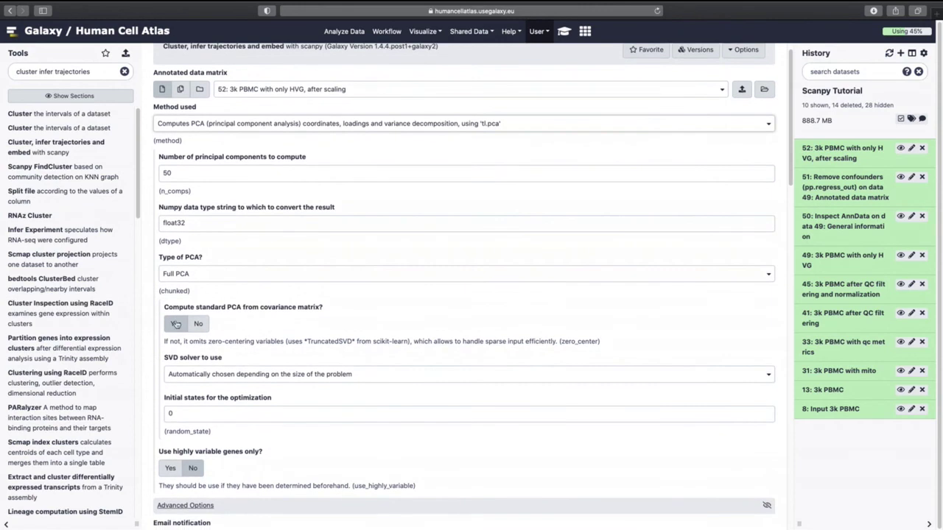
pyautogui.click(207, 374)
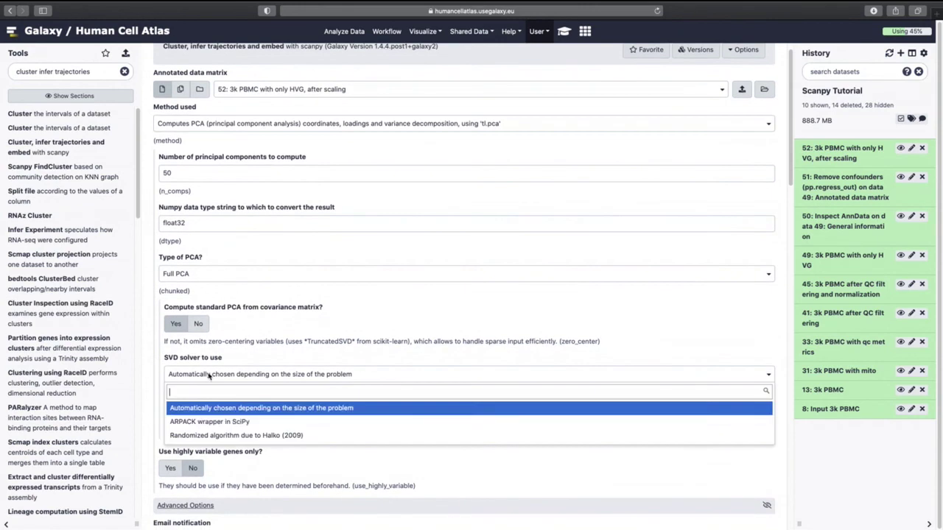
pyautogui.click(212, 423)
pyautogui.scroll(-2, 267, 336)
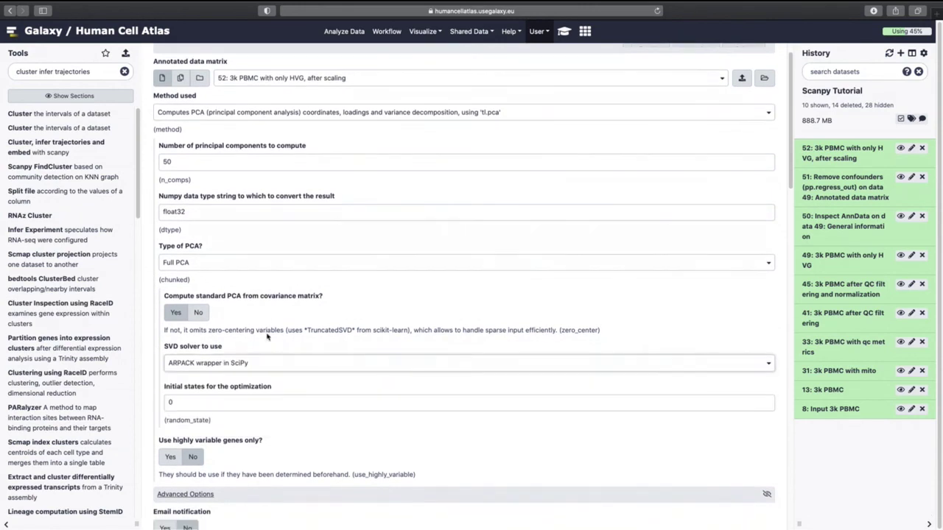
pyautogui.scroll(3, 267, 338)
pyautogui.scroll(-20, 333, 262)
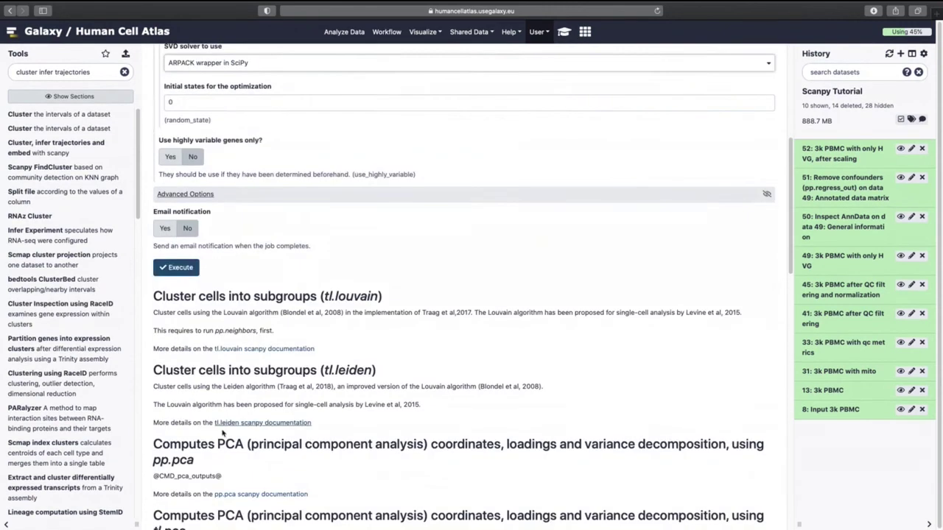
pyautogui.click(177, 267)
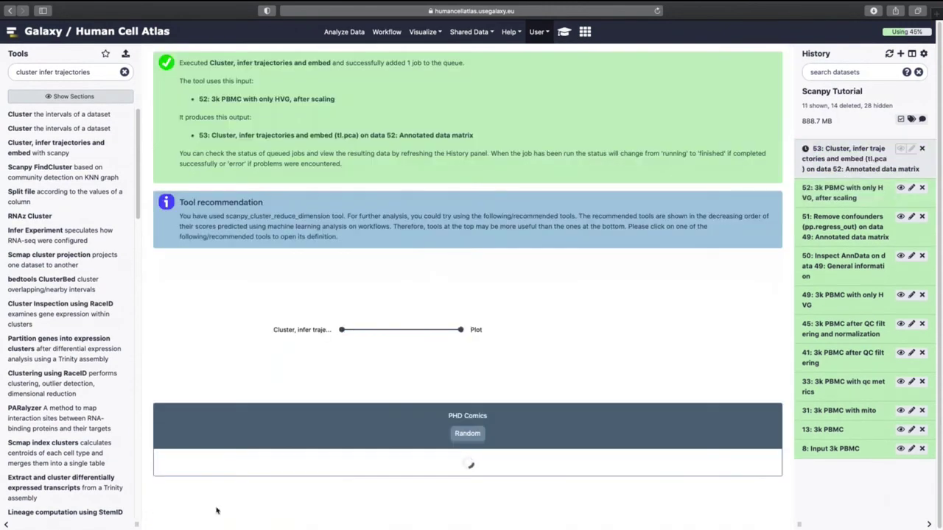
# Search the tools for "plot" and open Plot with scanpy
pyautogui.tripleClick(52, 71)
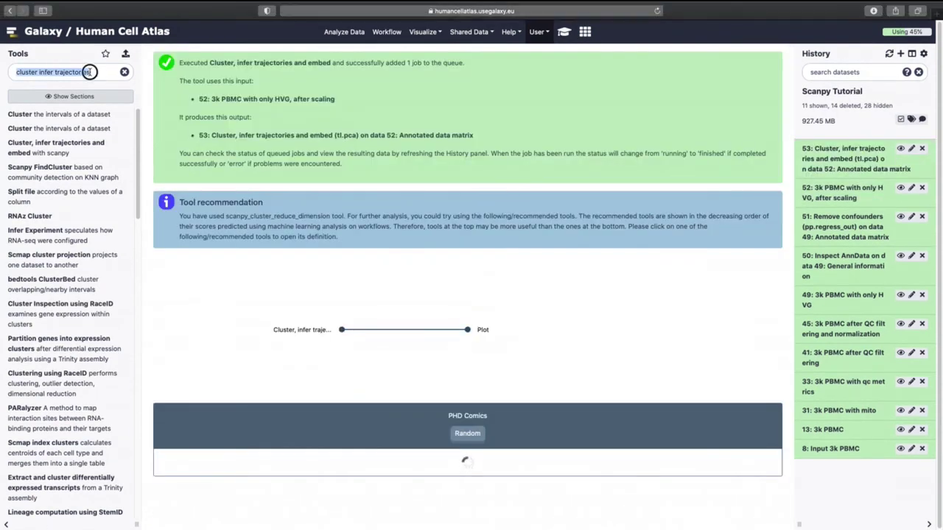
pyautogui.write('plot')
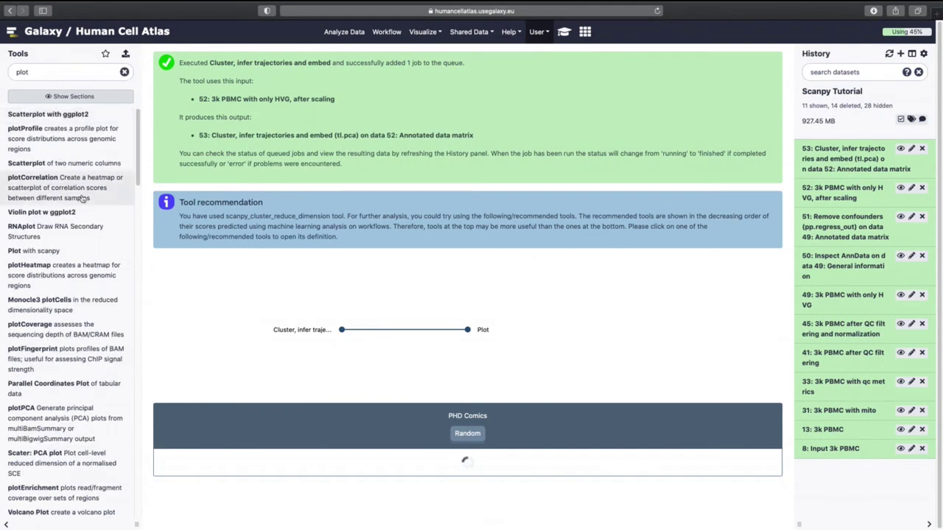
pyautogui.click(29, 251)
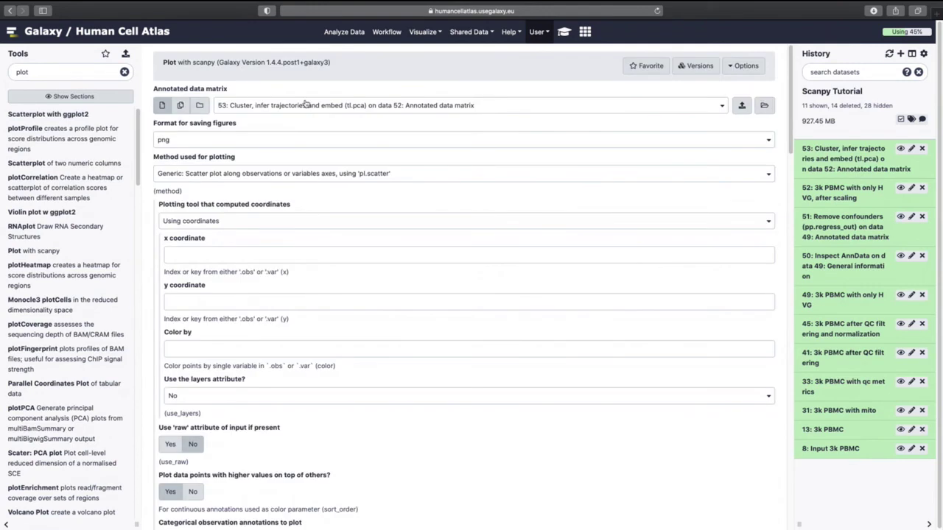
# Set the plotting method to PCA: Plot PCA results, using 'pl.pca_overview'
pyautogui.click(270, 175)
pyautogui.scroll(-5, 276, 254)
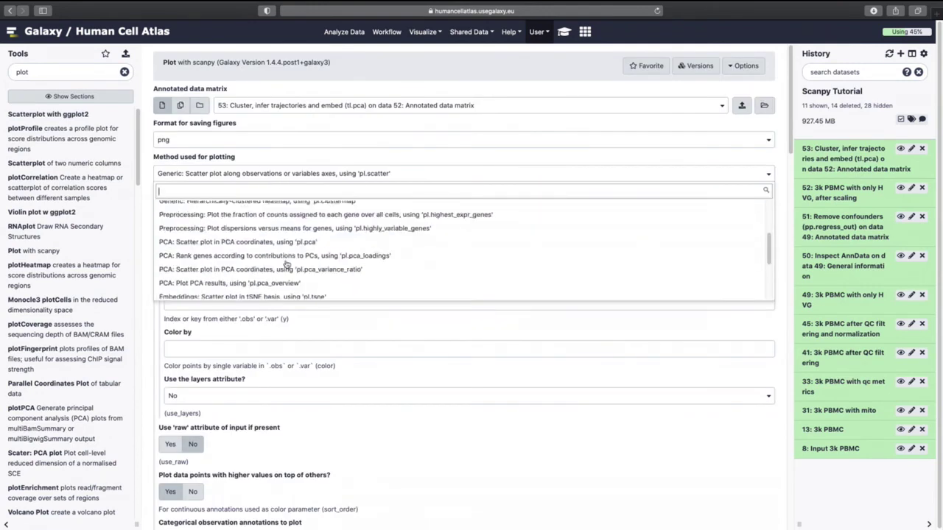
pyautogui.scroll(1, 280, 266)
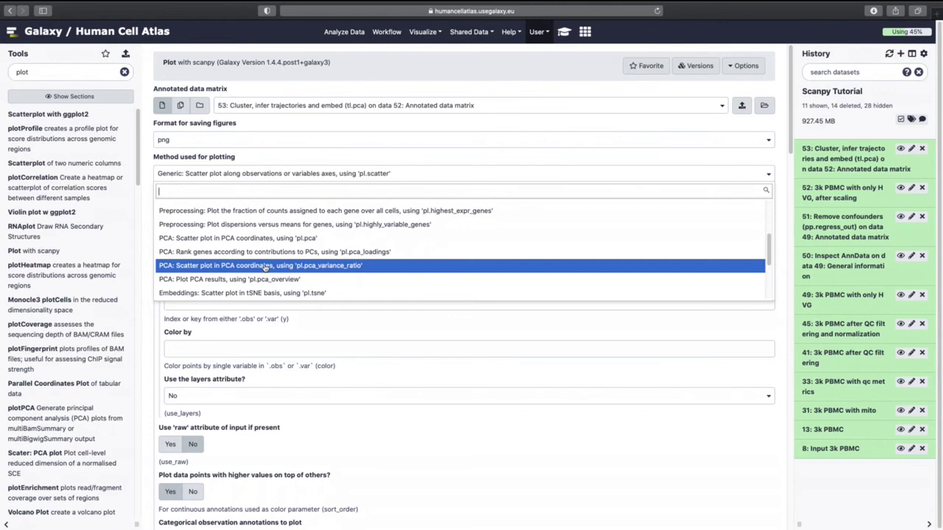
pyautogui.click(271, 280)
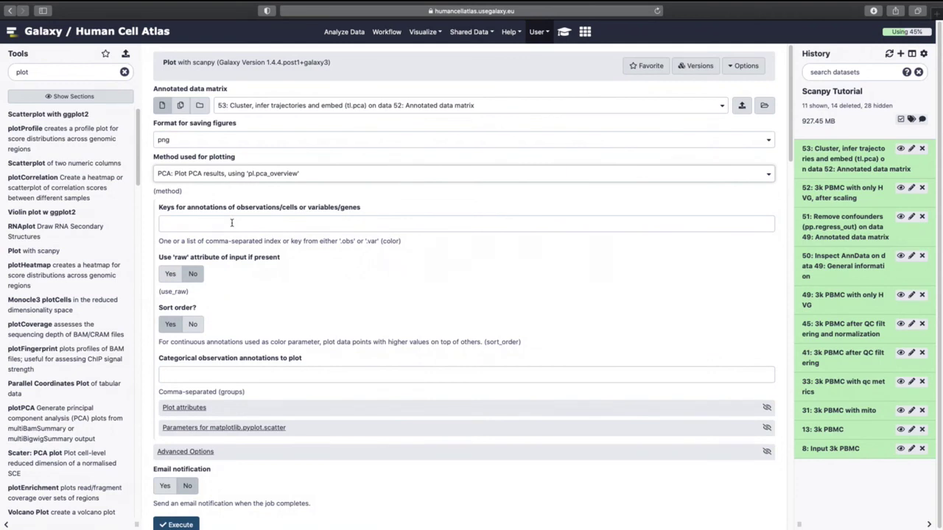
# In the plot attributes, insert two components: the first with axes 1 and 2, the second with X-axis 2 and Y-axis 3
pyautogui.scroll(-4, 256, 290)
pyautogui.click(188, 261)
pyautogui.scroll(-9, 236, 393)
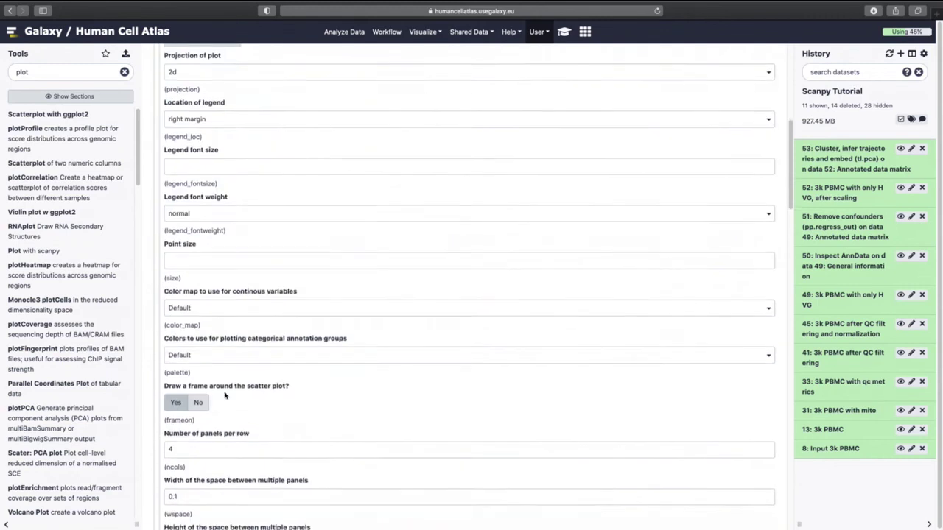
pyautogui.scroll(5, 219, 389)
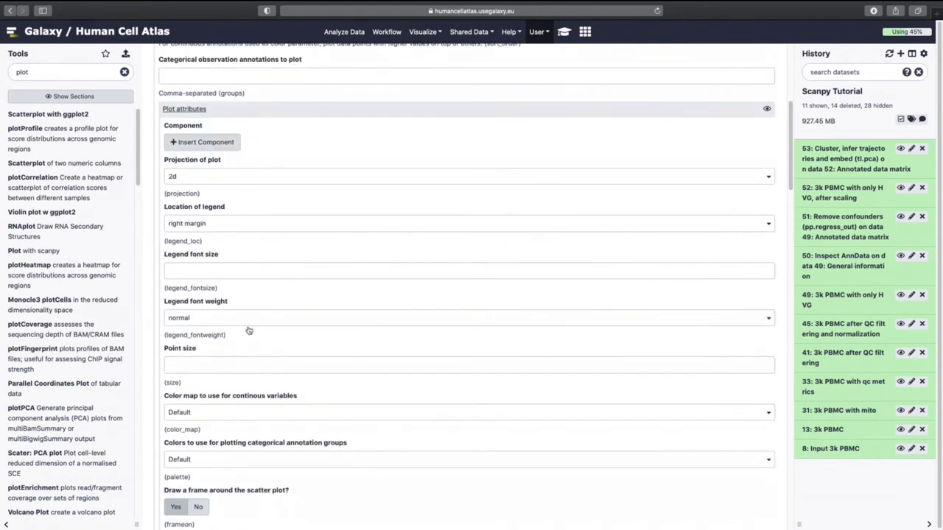
pyautogui.click(206, 142)
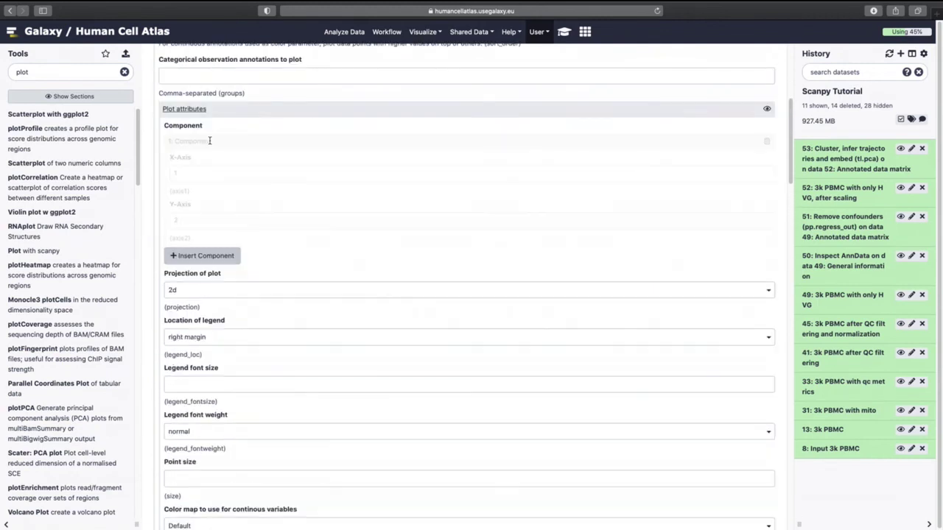
pyautogui.click(204, 255)
pyautogui.doubleClick(202, 285)
pyautogui.write('2')
pyautogui.doubleClick(175, 333)
pyautogui.write('3')
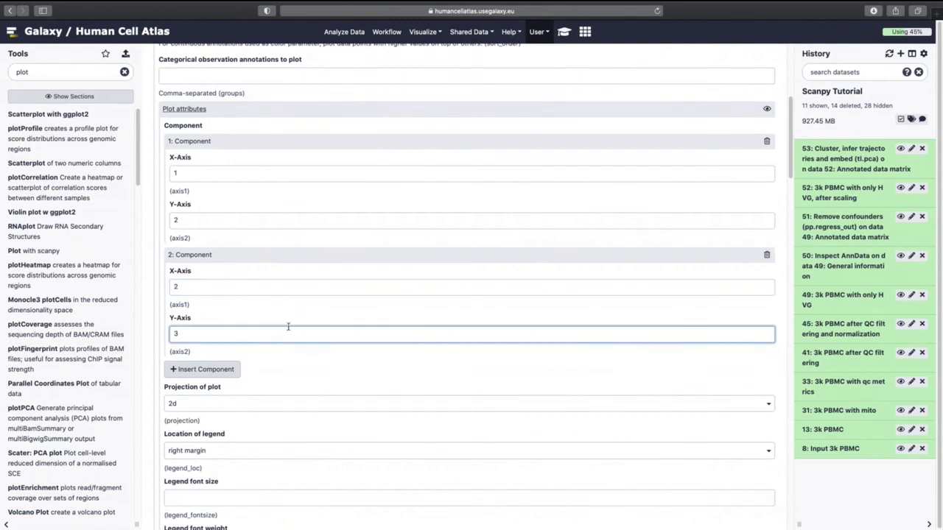
# Run the PCA overview plot and view the resulting image
pyautogui.scroll(-10, 289, 327)
pyautogui.scroll(-15, 259, 344)
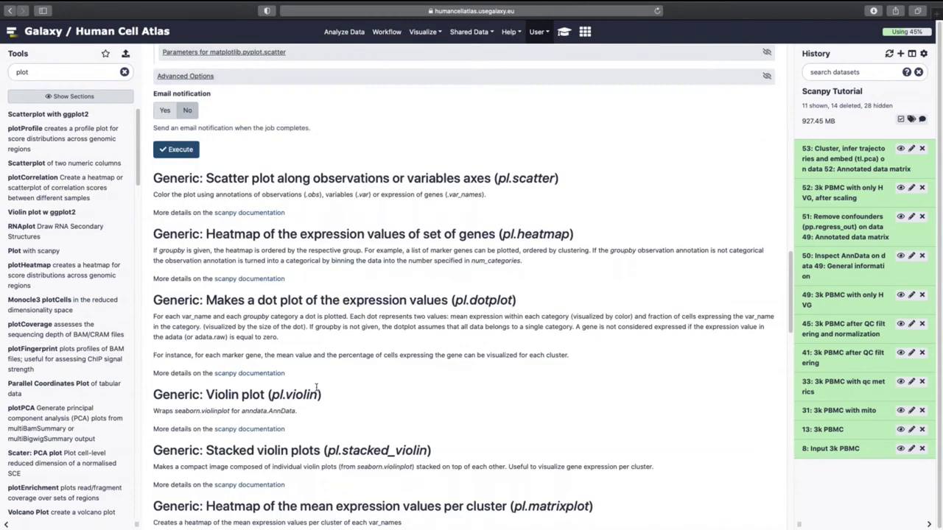
pyautogui.click(177, 148)
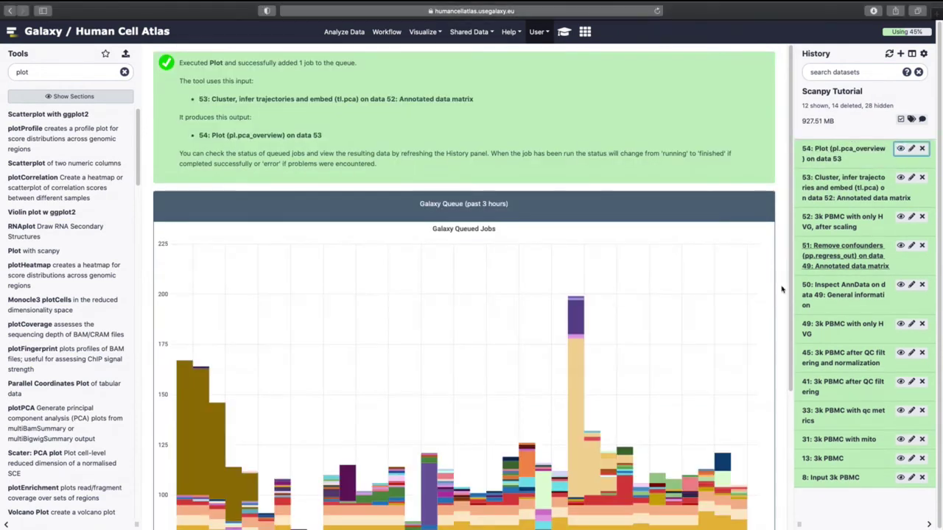
pyautogui.click(901, 149)
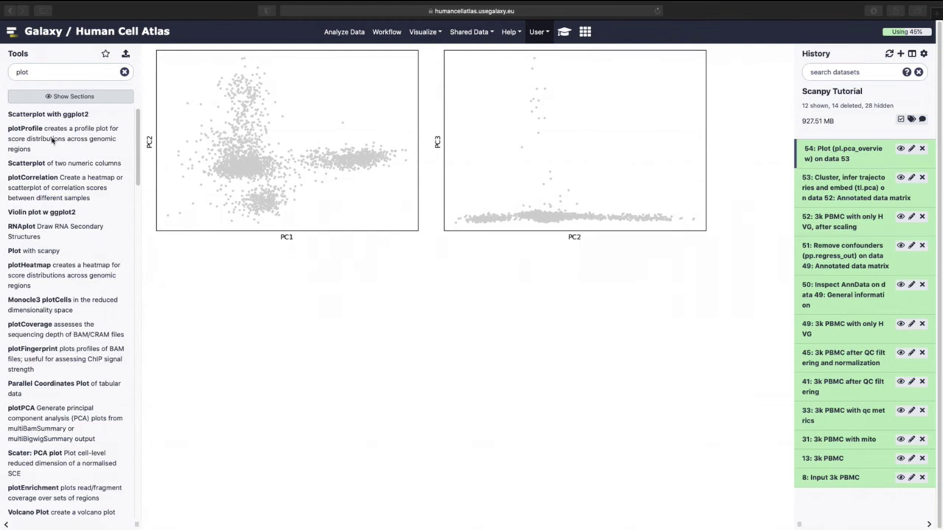
# Rerun the PCA overview plot job with the gene-ranking method 'pl.pca_loadings' for components 1,2,3 and view the resulting plot
pyautogui.click(840, 153)
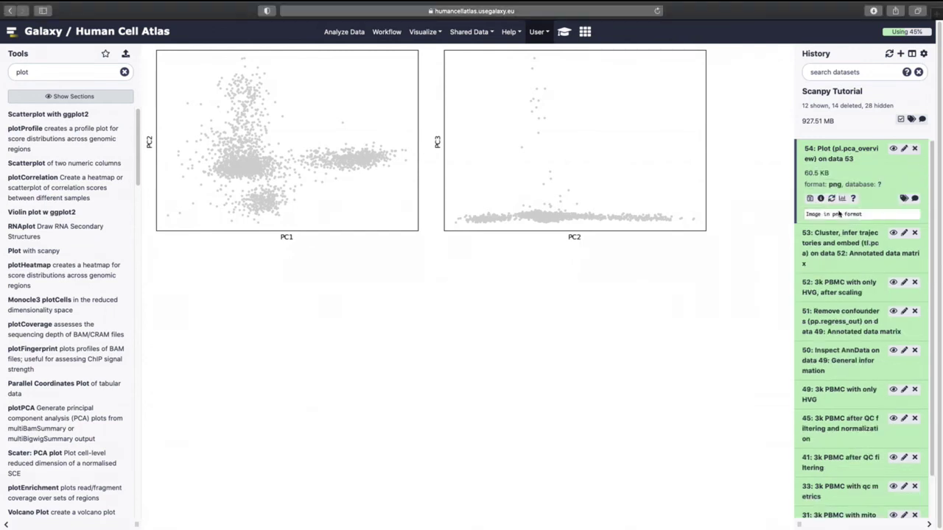
pyautogui.click(831, 199)
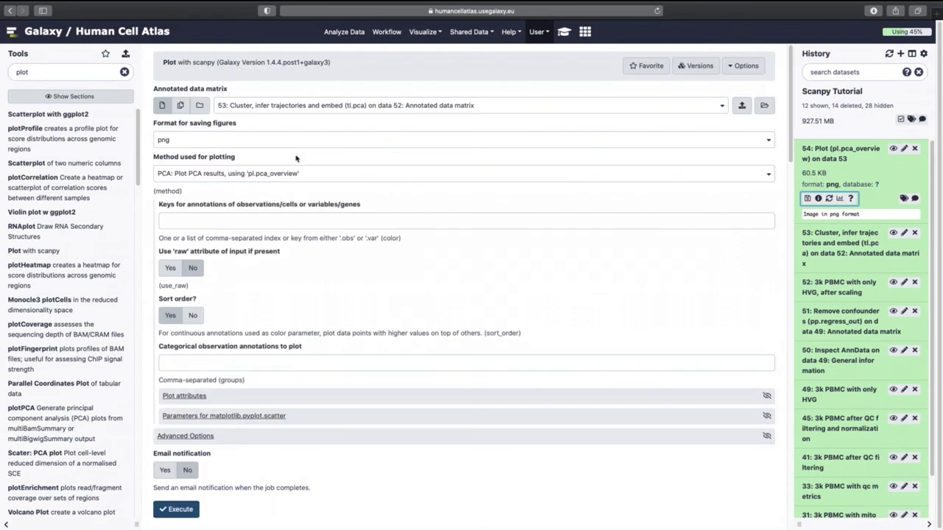
pyautogui.click(235, 178)
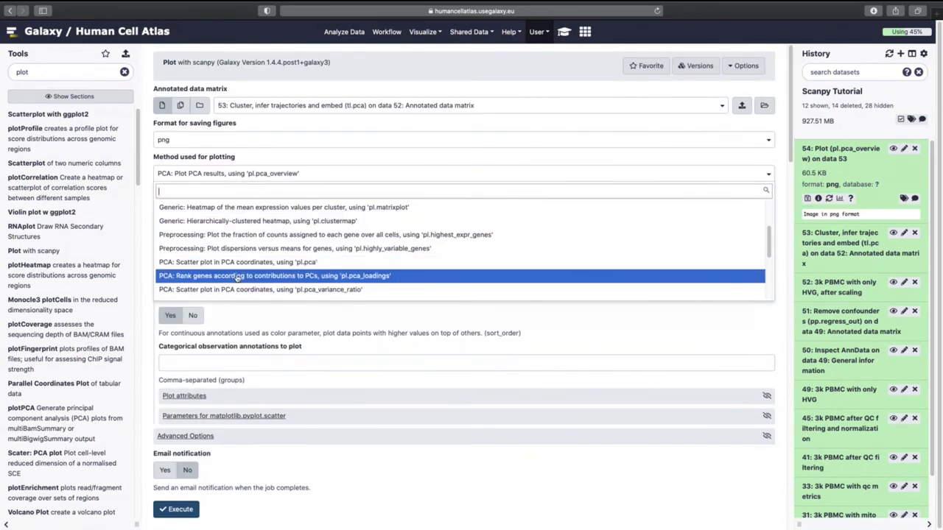
pyautogui.click(237, 277)
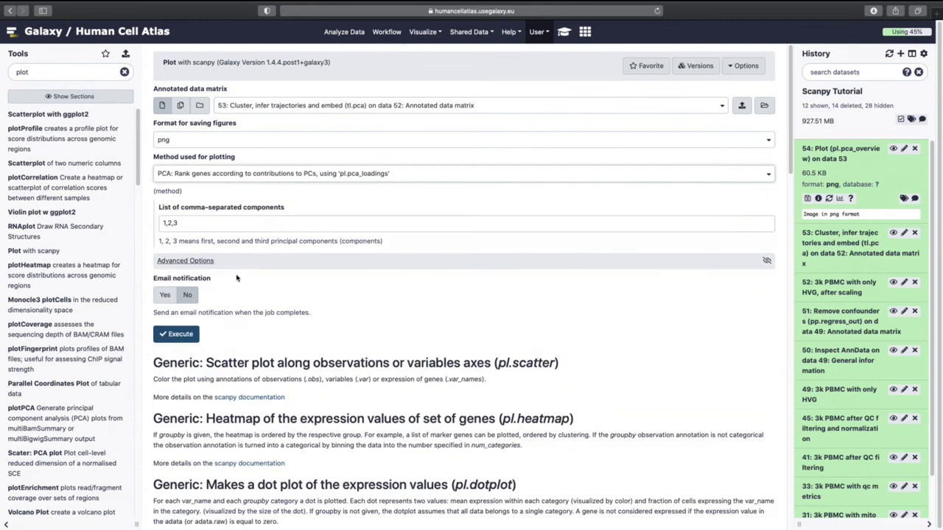
pyautogui.click(179, 334)
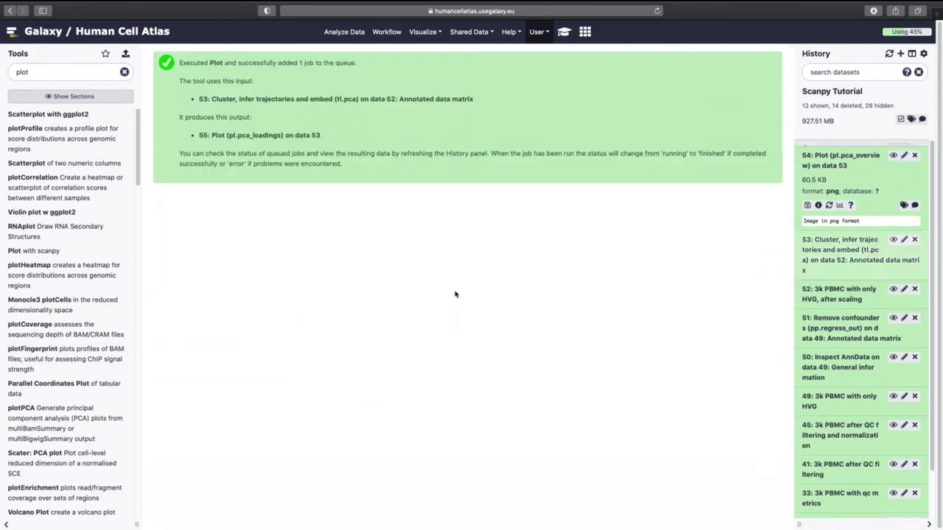
pyautogui.press('super+r')
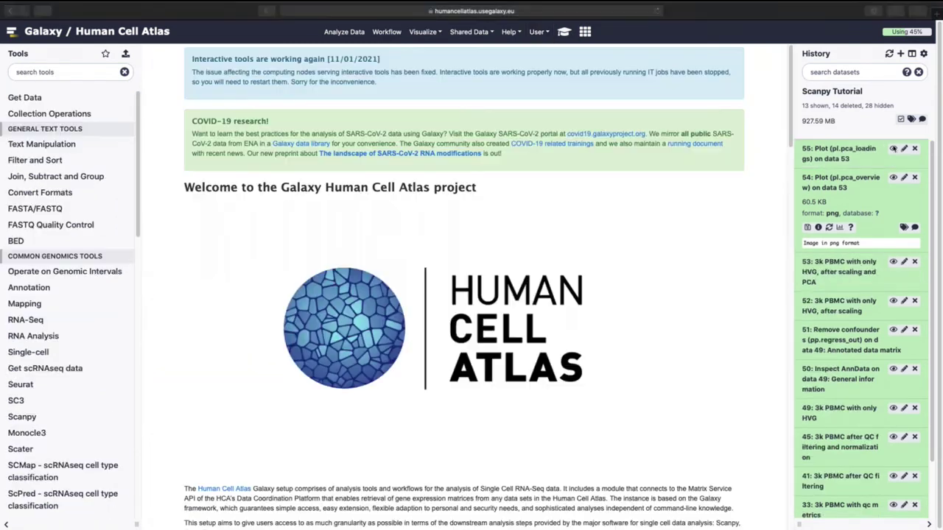
pyautogui.click(893, 148)
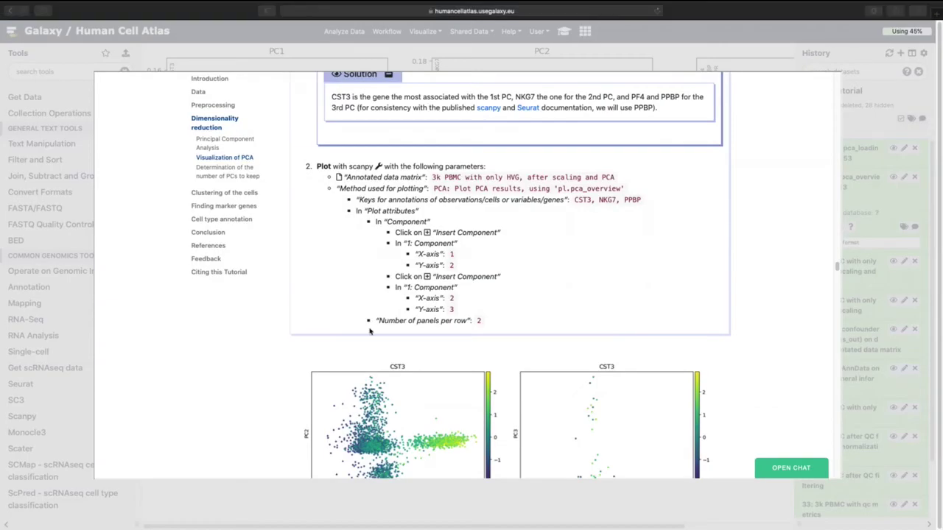
# Copy the annotation keys "CST3, NKG7, PPBP" from the tutorial's plot parameters and return to the history
pyautogui.moveTo(575, 199); pyautogui.dragTo(651, 200)
pyautogui.hotkey('ctrl', 'c')
pyautogui.scroll(3, 591, 293)
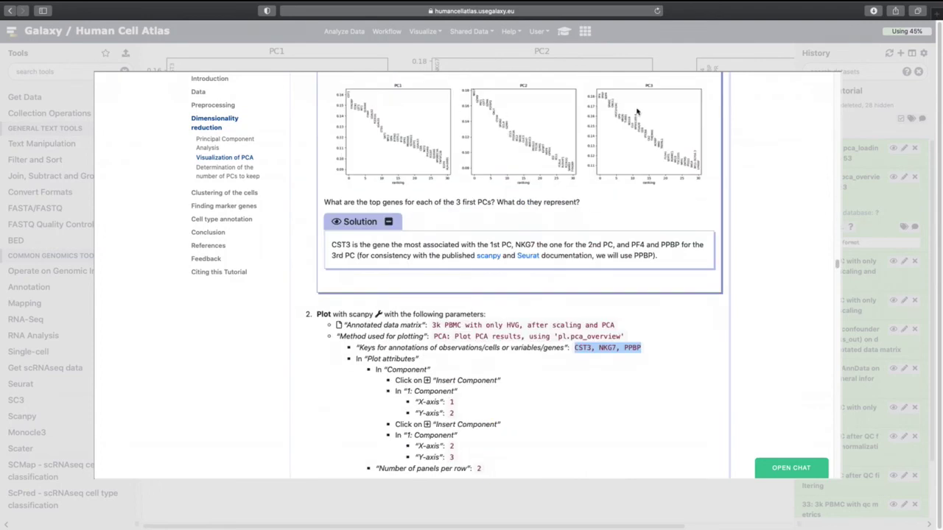
pyautogui.click(866, 149)
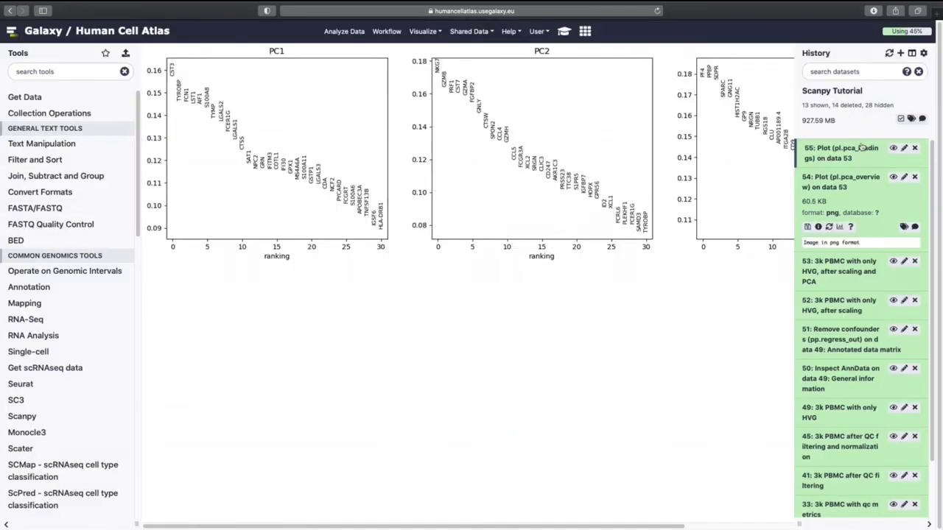
# Rerun the PCA overview plot with CST3, NKG7, PPBP as the annotation keys and view the resulting plots
pyautogui.click(848, 157)
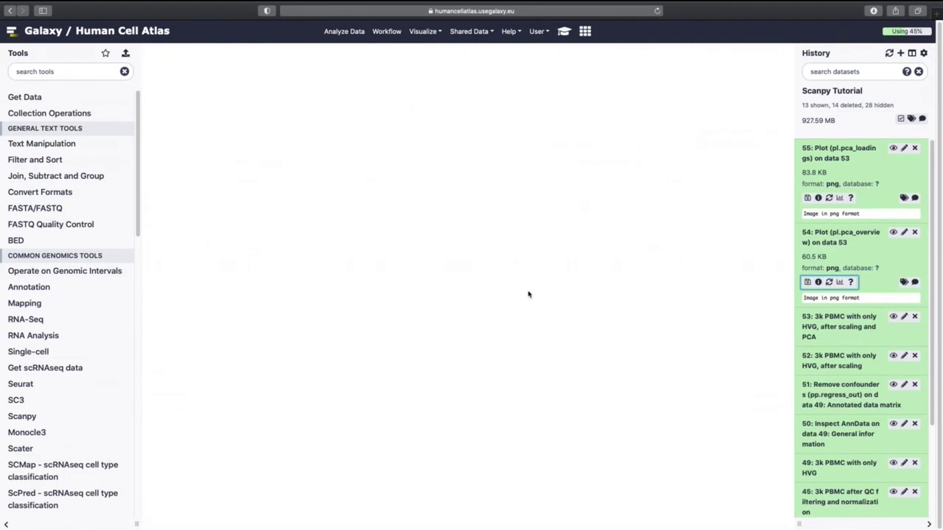
pyautogui.click(256, 219)
pyautogui.hotkey('ctrl', 'v')
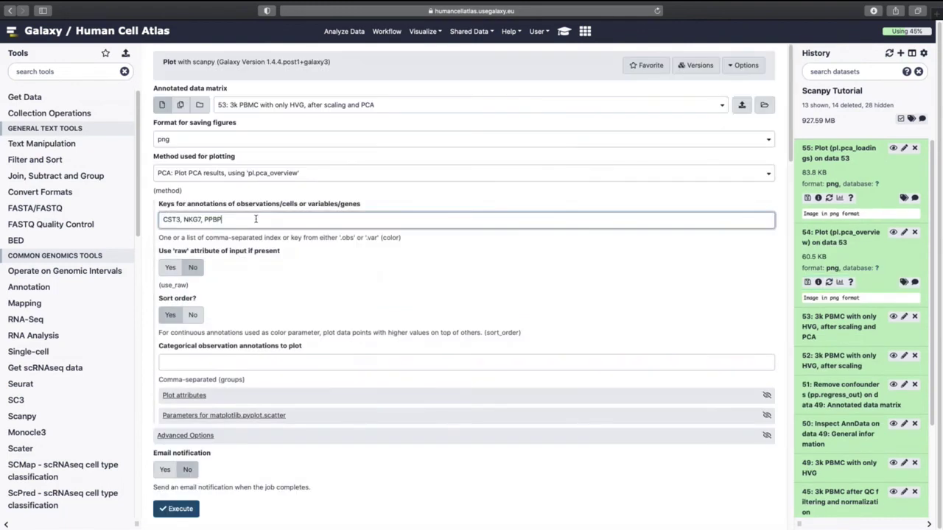
pyautogui.scroll(-3, 252, 314)
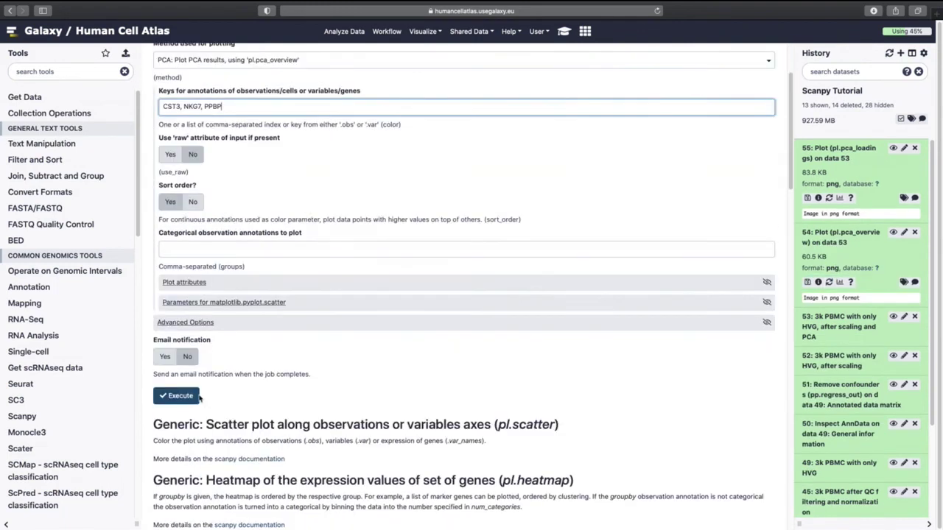
pyautogui.click(175, 396)
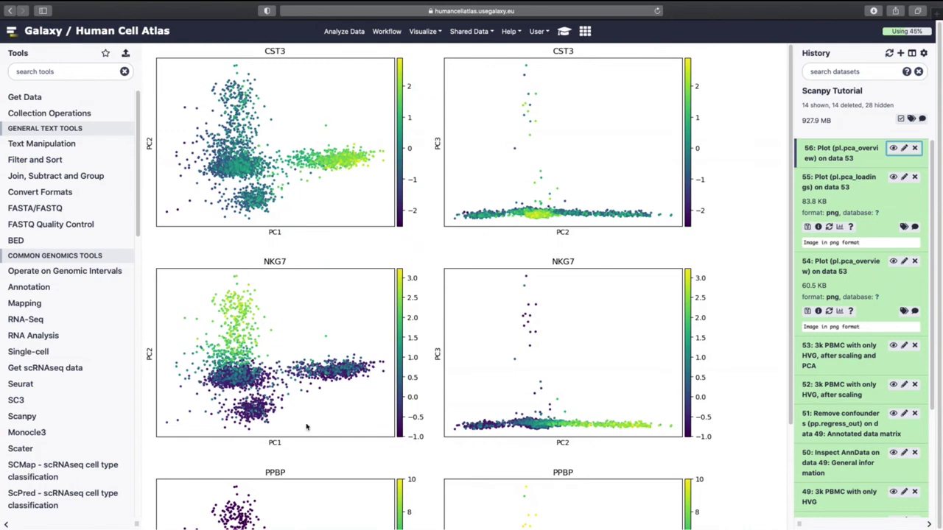
pyautogui.scroll(-1, 346, 442)
# Rerun the latest plot job with the method 'pl.pca_variance_ratio' showing 30 PCs and view the variance ratio plot
pyautogui.click(836, 158)
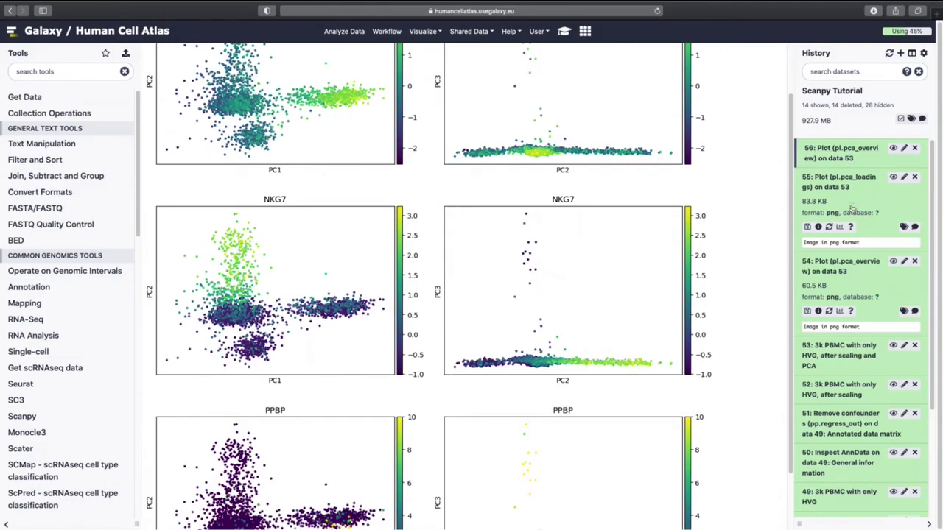
pyautogui.click(831, 198)
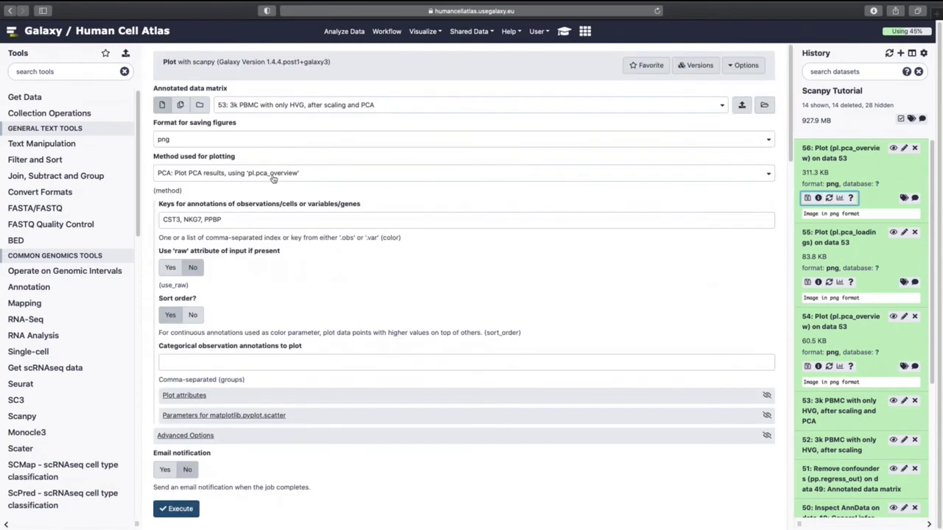
pyautogui.click(272, 174)
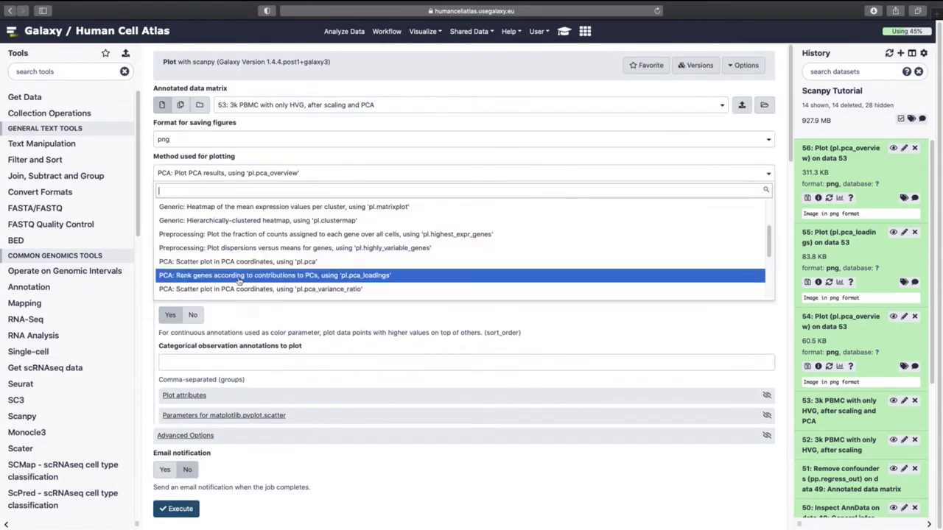
pyautogui.scroll(-1, 238, 280)
pyautogui.click(236, 271)
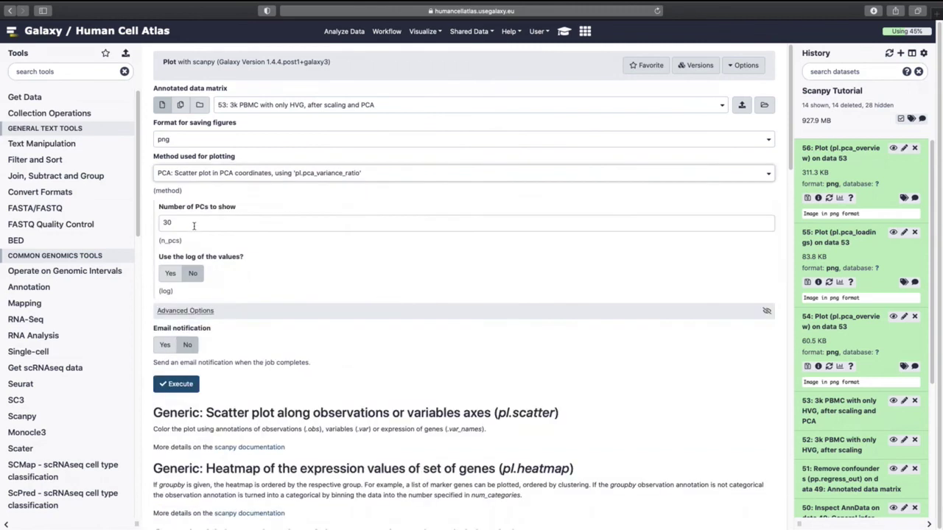
pyautogui.click(176, 384)
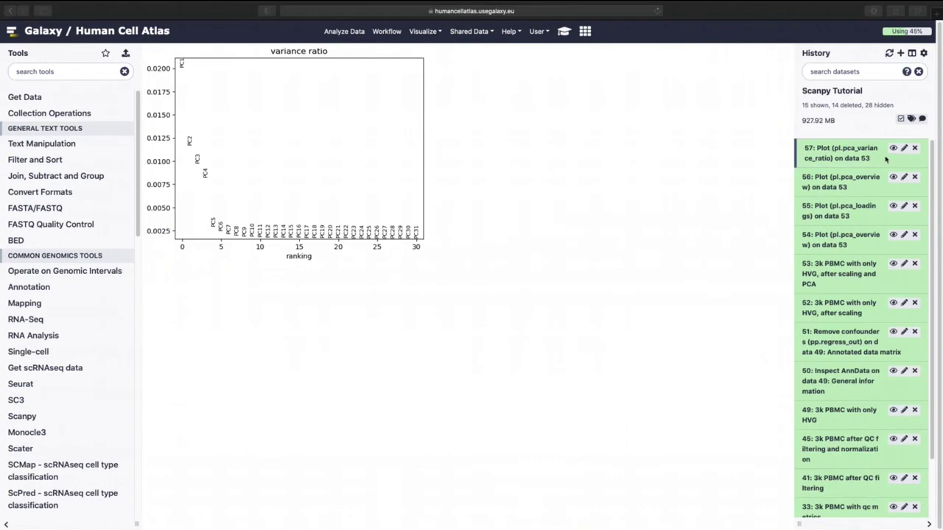
pyautogui.click(893, 149)
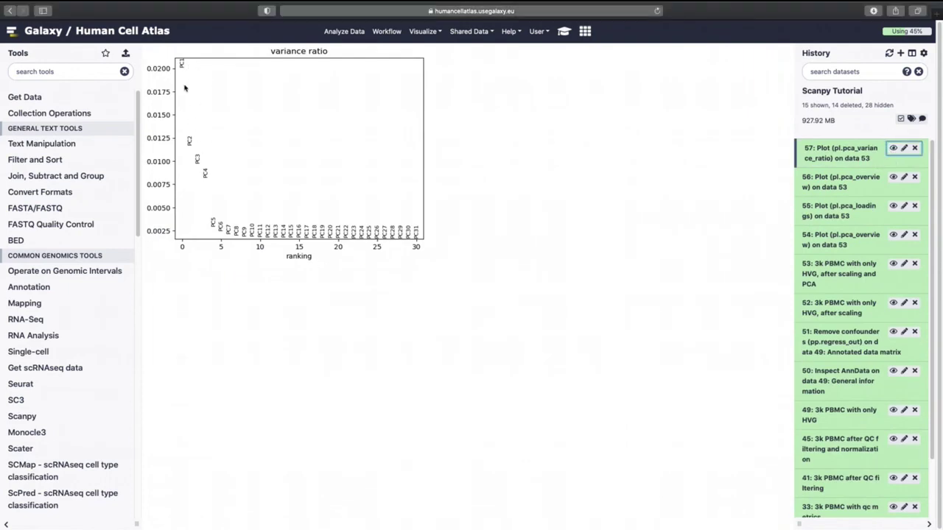
# Find and open Inspect and manipulate with scanpy, and choose the neighborhood graph method using 'pp.neighbors'
pyautogui.click(565, 36)
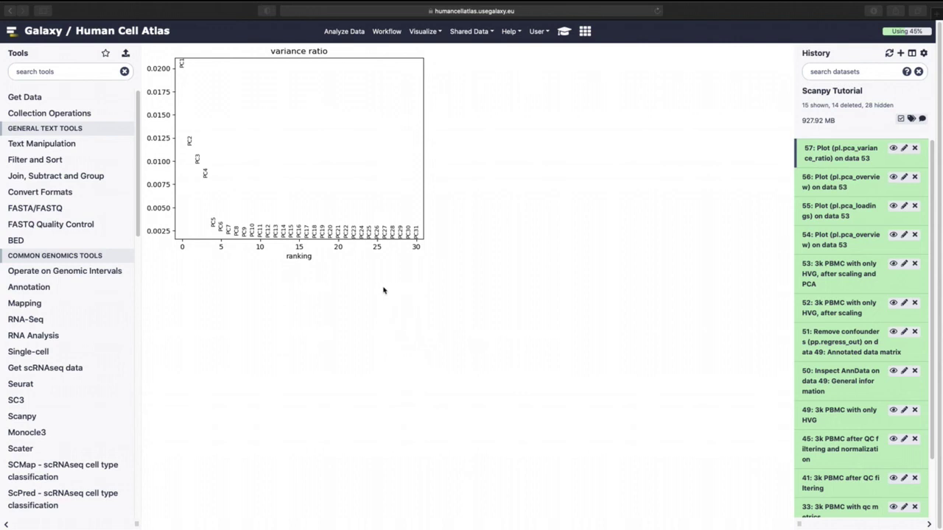
pyautogui.click(86, 72)
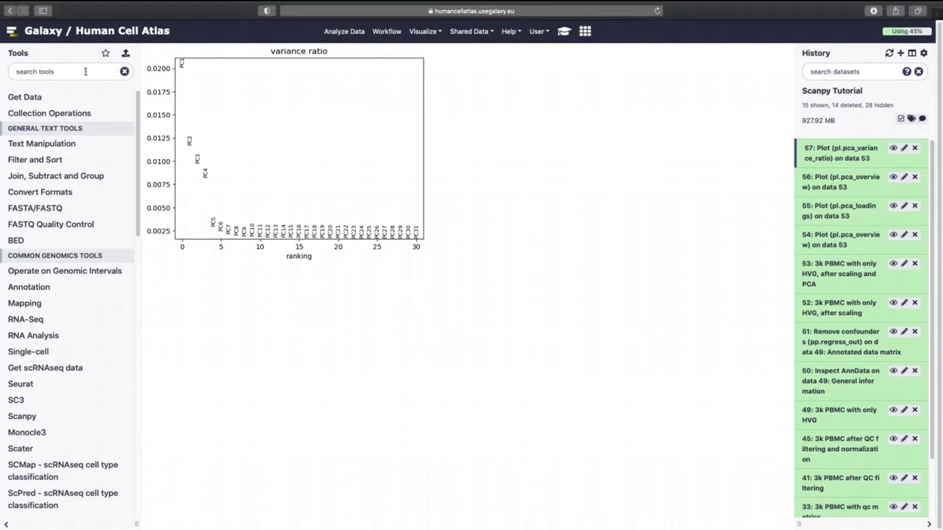
pyautogui.write('inspect and manipulate')
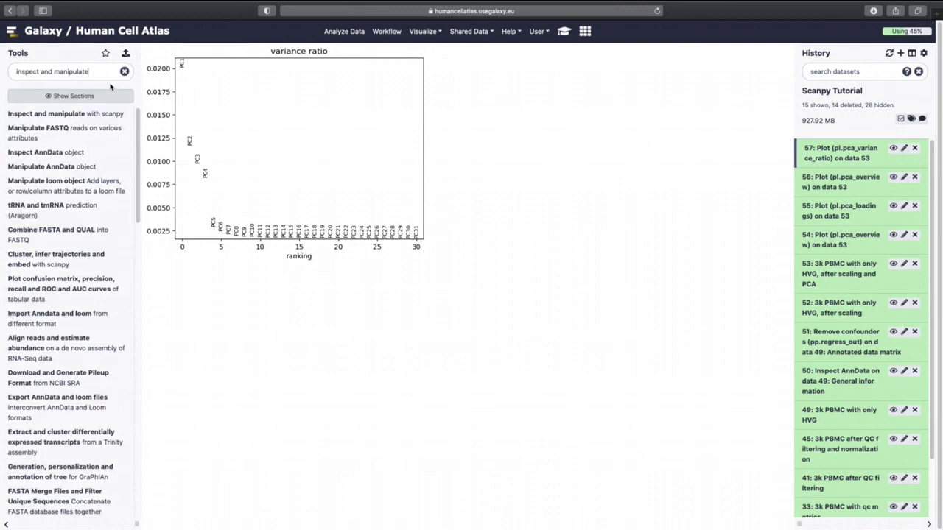
pyautogui.click(103, 114)
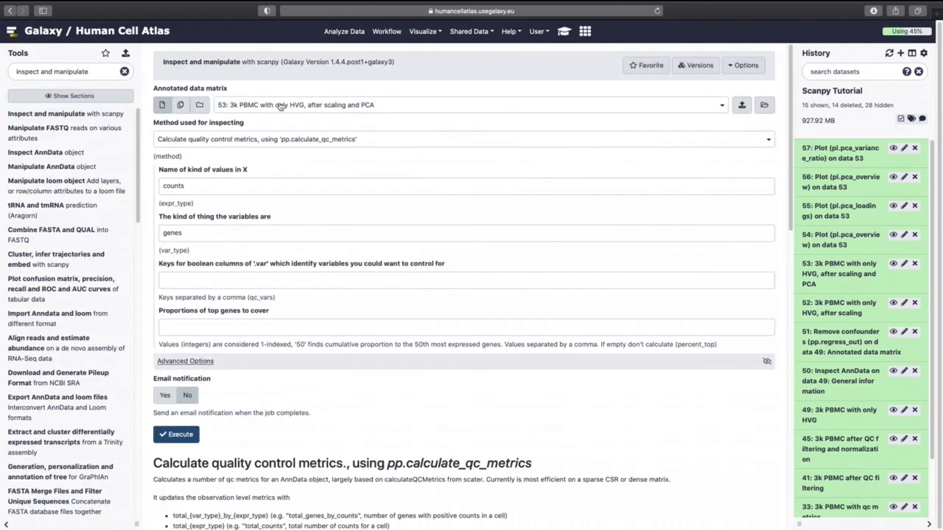
pyautogui.click(272, 138)
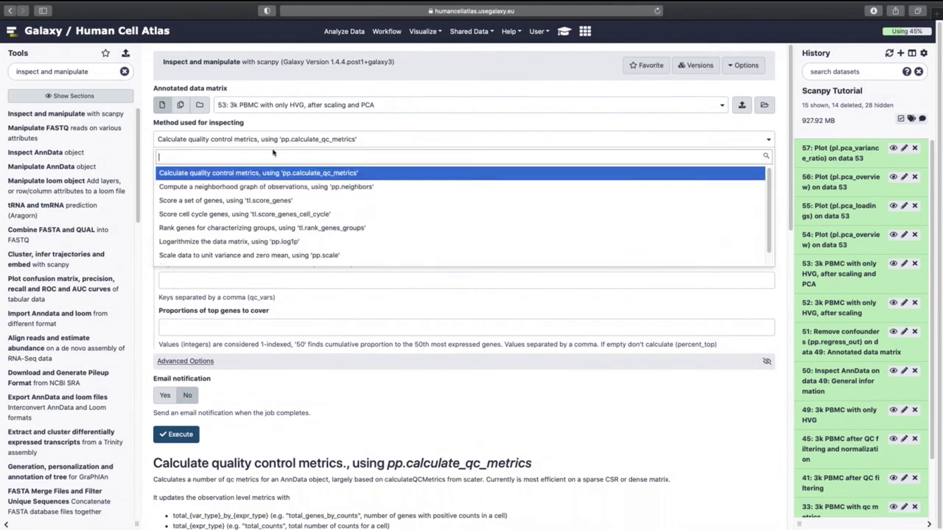
pyautogui.click(266, 185)
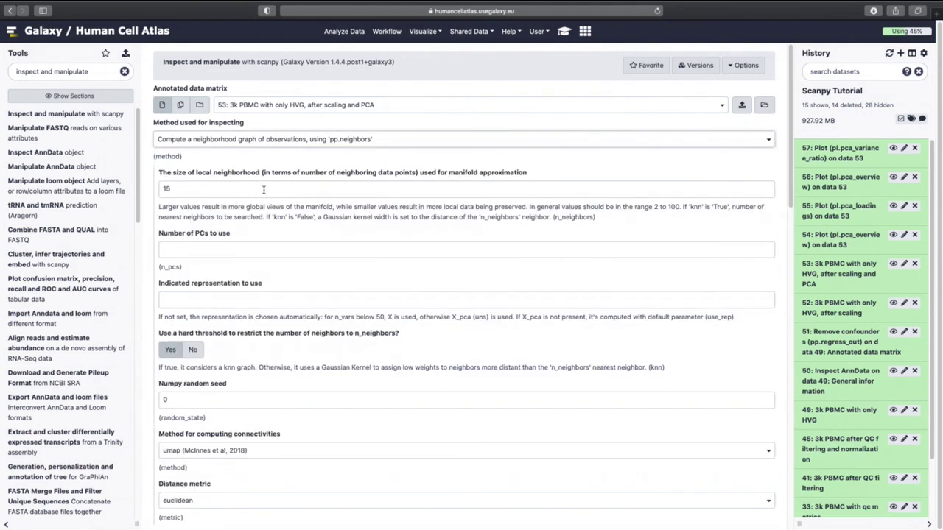
# Set the local neighborhood size to 10 and the number of PCs to 10, and execute the neighborhood graph computation
pyautogui.click(264, 189)
pyautogui.press('BackSpace')
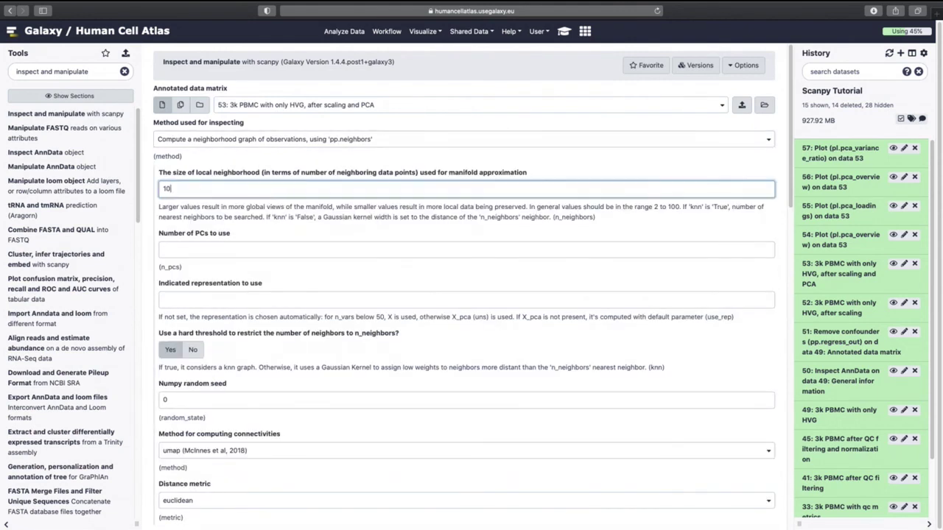
pyautogui.click(267, 249)
pyautogui.write('10')
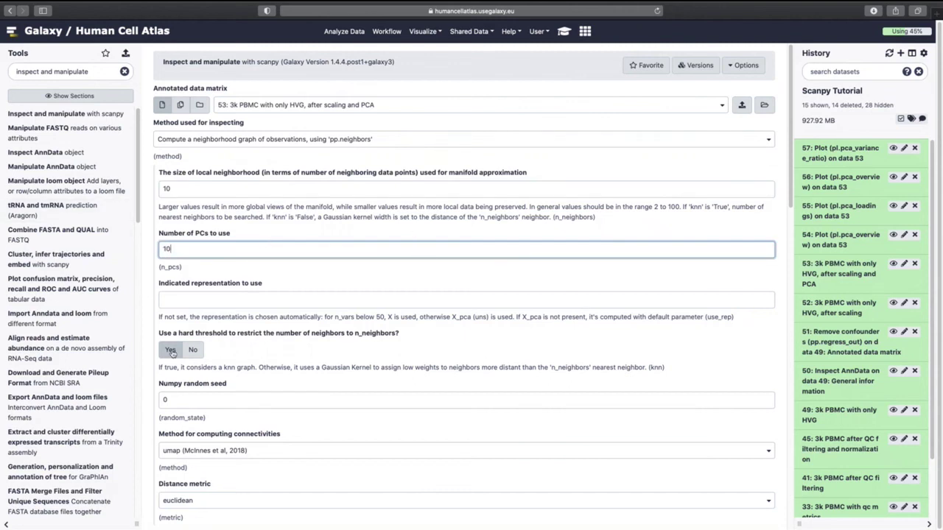
pyautogui.scroll(-2, 243, 400)
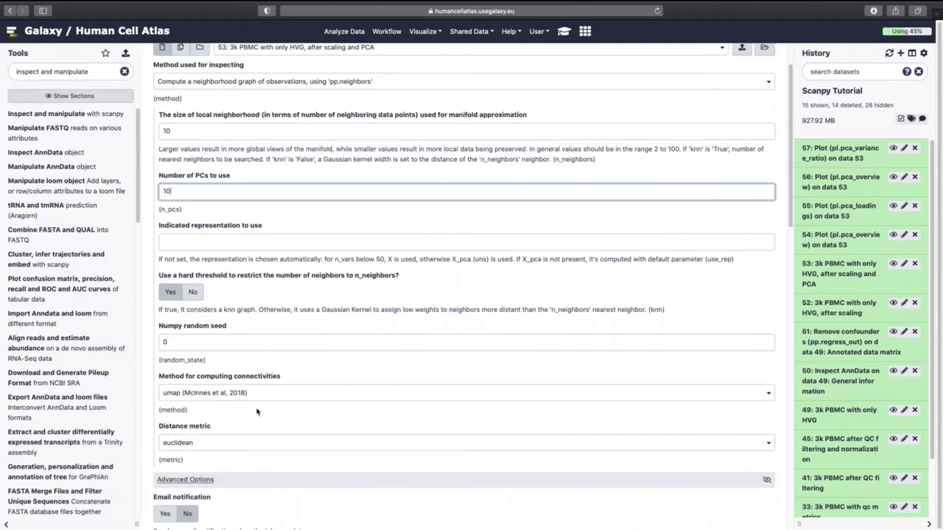
pyautogui.scroll(-5, 248, 447)
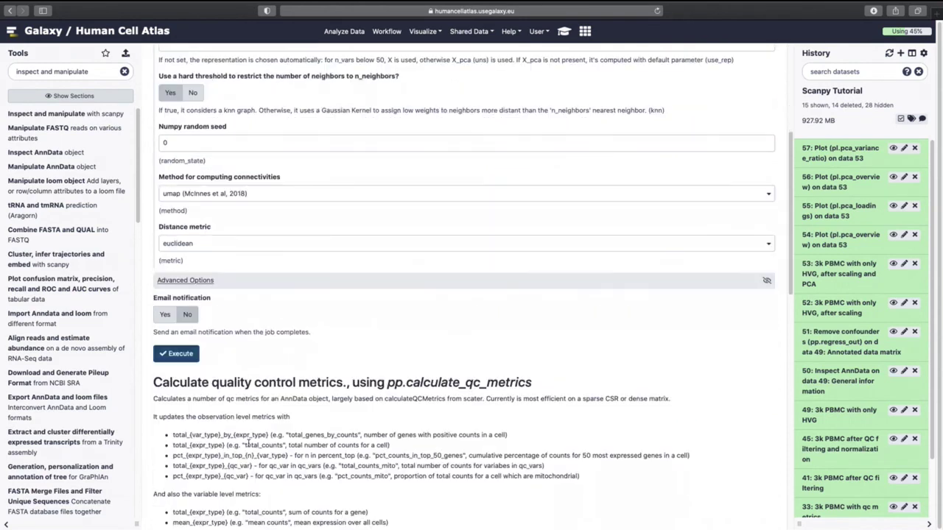
pyautogui.click(180, 354)
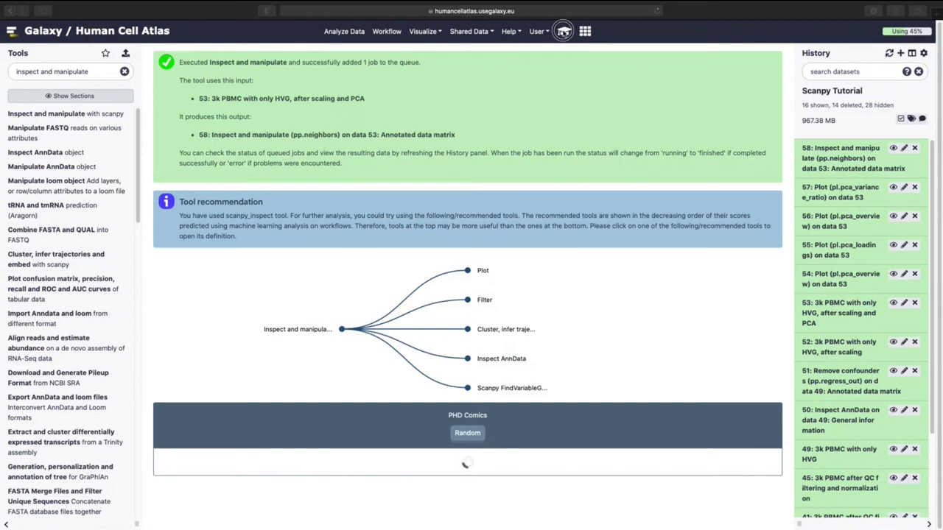
# Copy the output name "3k PBMC with only HVG, after scaling, PCA and KNN graph" from the tutorial's neighborhood graph hands-on
pyautogui.click(564, 31)
pyautogui.scroll(-15, 459, 333)
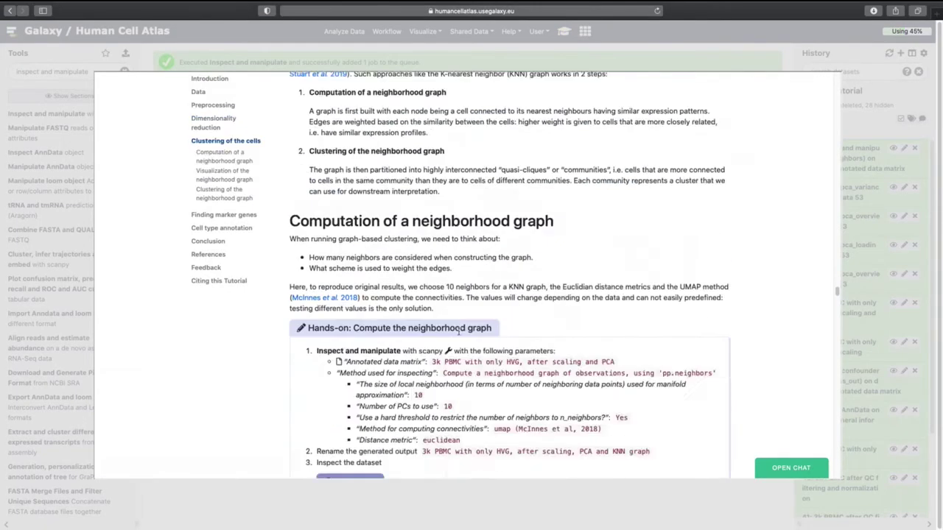
pyautogui.scroll(5, 469, 312)
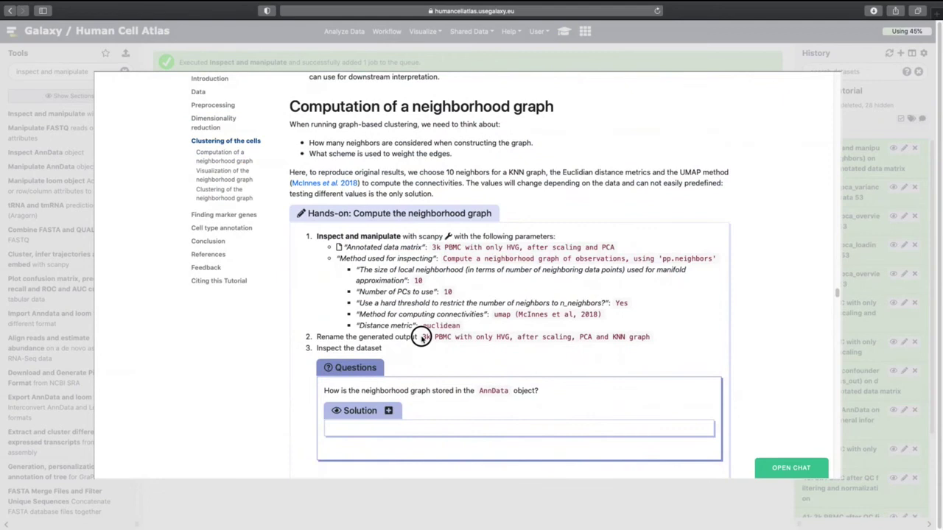
pyautogui.moveTo(423, 337); pyautogui.dragTo(667, 338)
pyautogui.hotkey('ctrl', 'c')
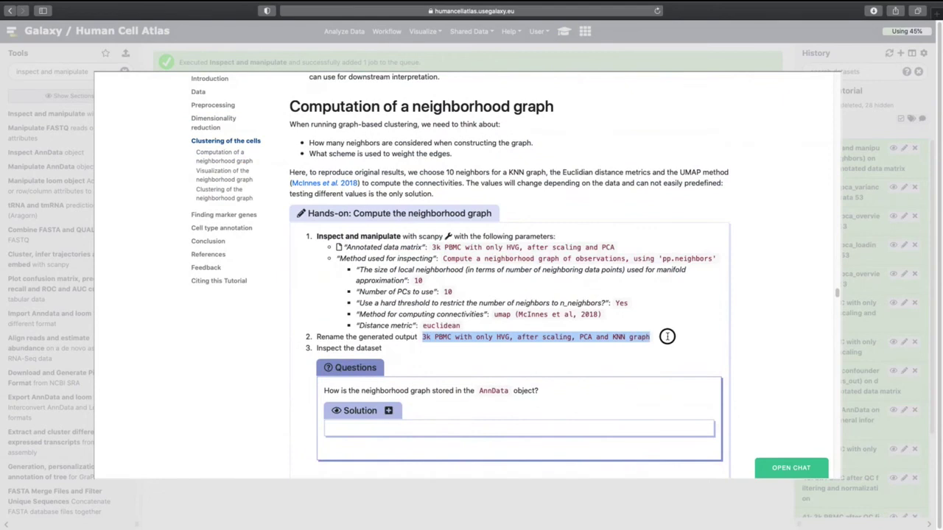
# Rename the pp.neighbors output, dataset 58, to "3k PBMC with only HVG, after scaling, PCA and KNN graph" and save it
pyautogui.click(852, 228)
pyautogui.click(904, 149)
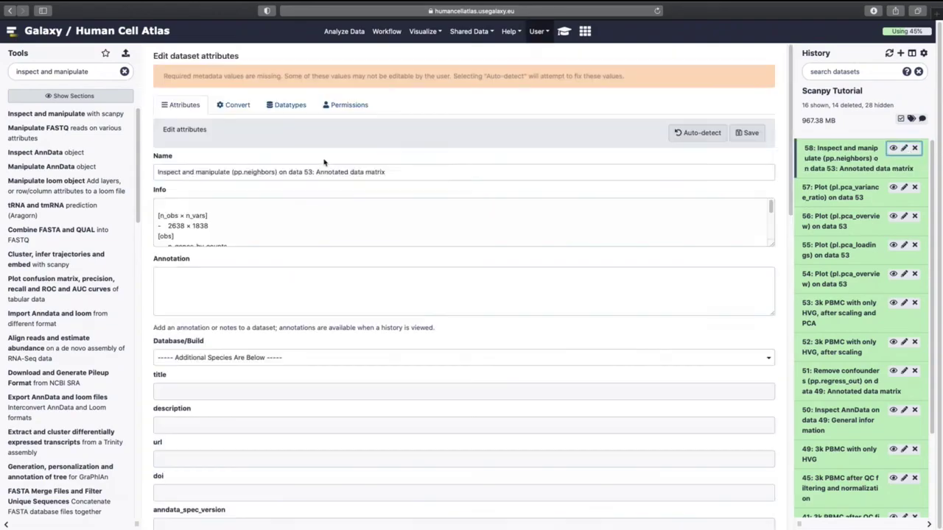
pyautogui.tripleClick(318, 169)
pyautogui.hotkey('ctrl', 'v')
pyautogui.click(754, 133)
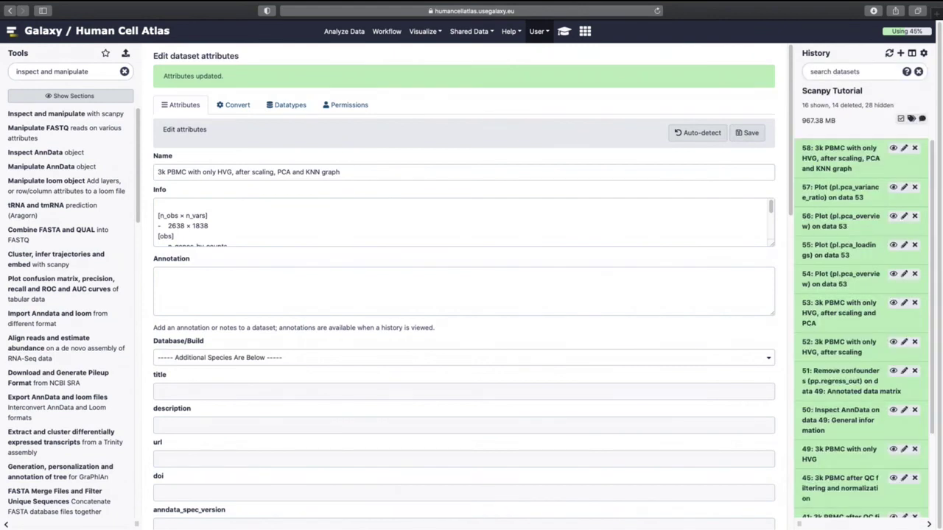
# Run Inspect AnnData on dataset 58, the KNN graph dataset, for general information about the object
pyautogui.click(847, 169)
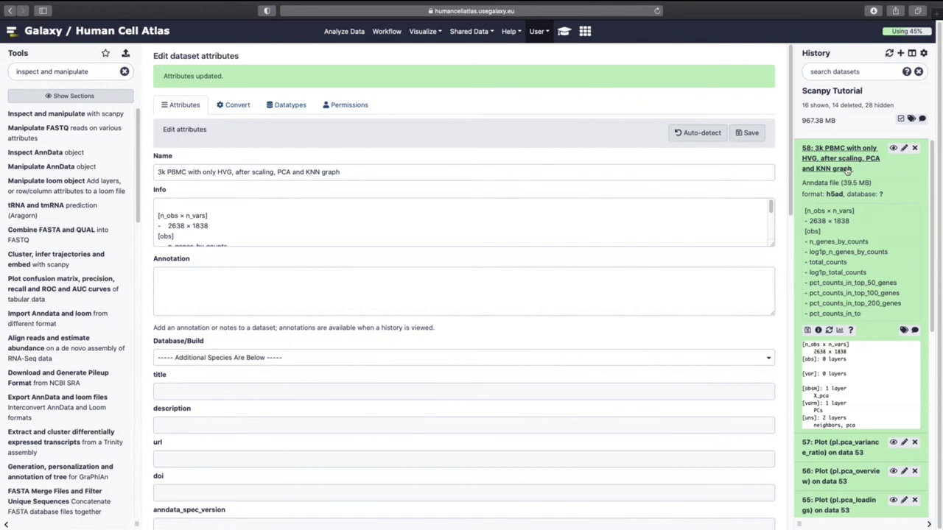
pyautogui.click(81, 152)
pyautogui.click(319, 146)
pyautogui.click(320, 142)
pyautogui.click(187, 212)
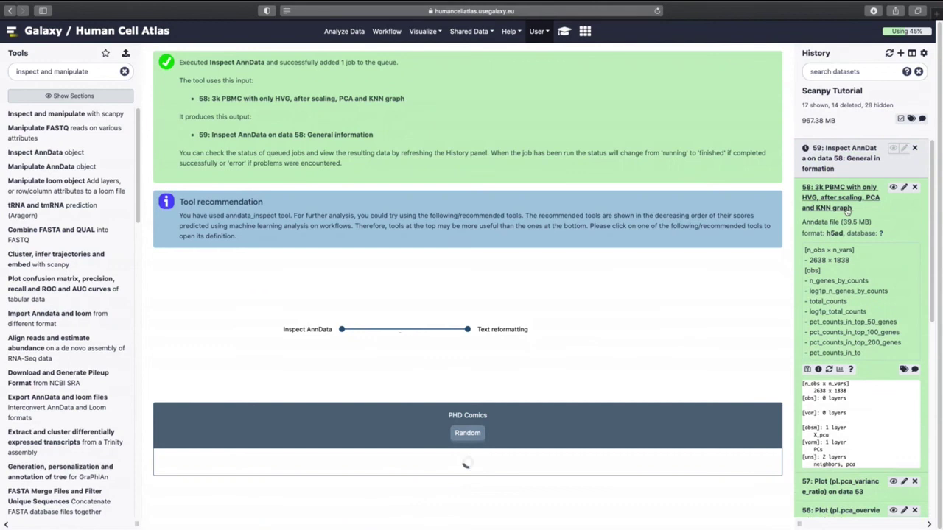
# View the general information output for dataset 58 and examine its uns and obsm entries
pyautogui.click(847, 209)
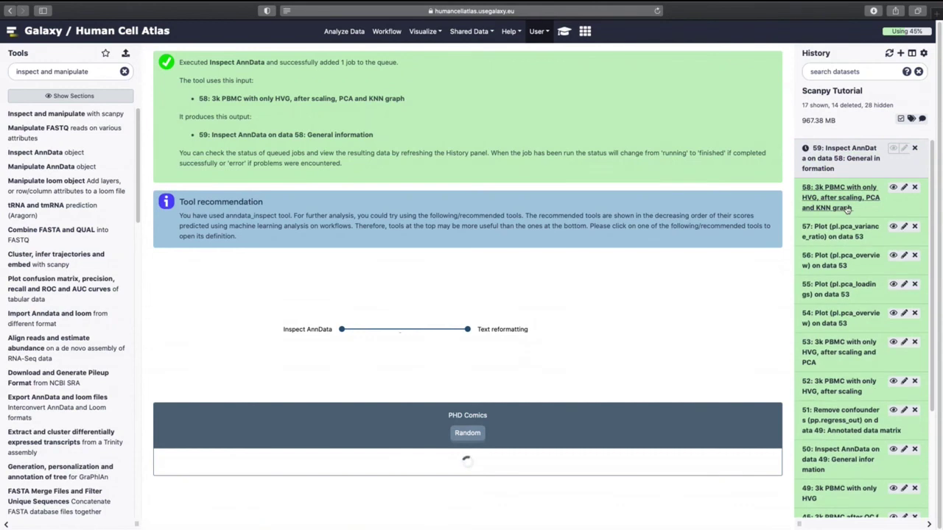
pyautogui.click(893, 146)
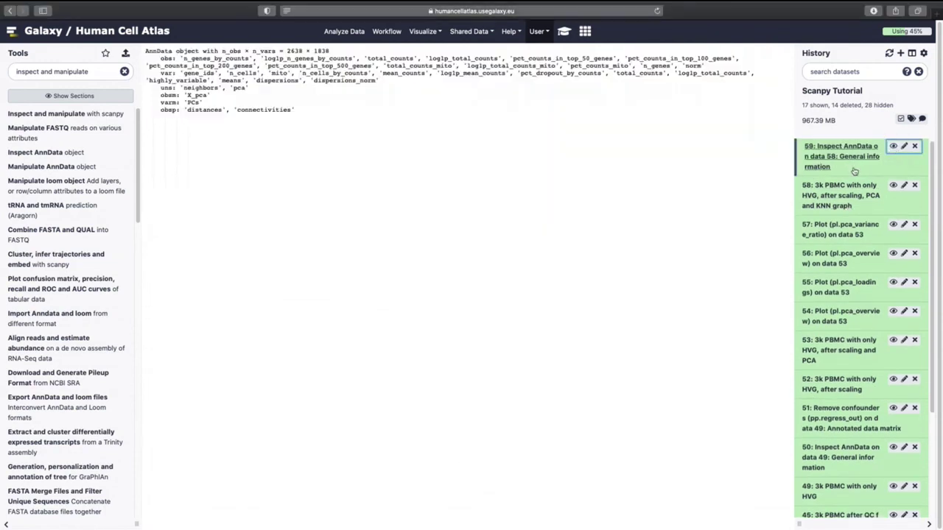
pyautogui.moveTo(162, 87)
pyautogui.mouseDown()
pyautogui.moveTo(282, 115)
pyautogui.moveTo(320, 111)
pyautogui.moveTo(151, 84)
pyautogui.mouseUp()
pyautogui.click(319, 112)
pyautogui.click(154, 85)
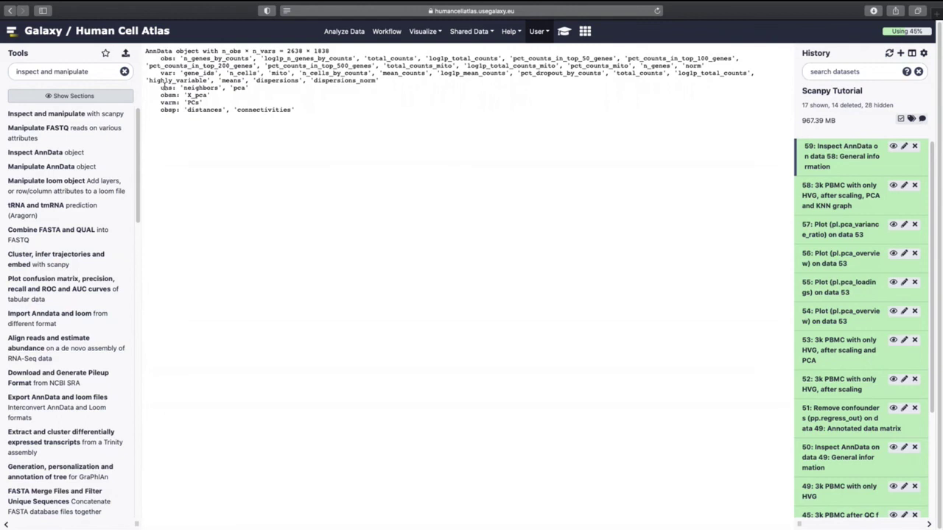
pyautogui.doubleClick(171, 96)
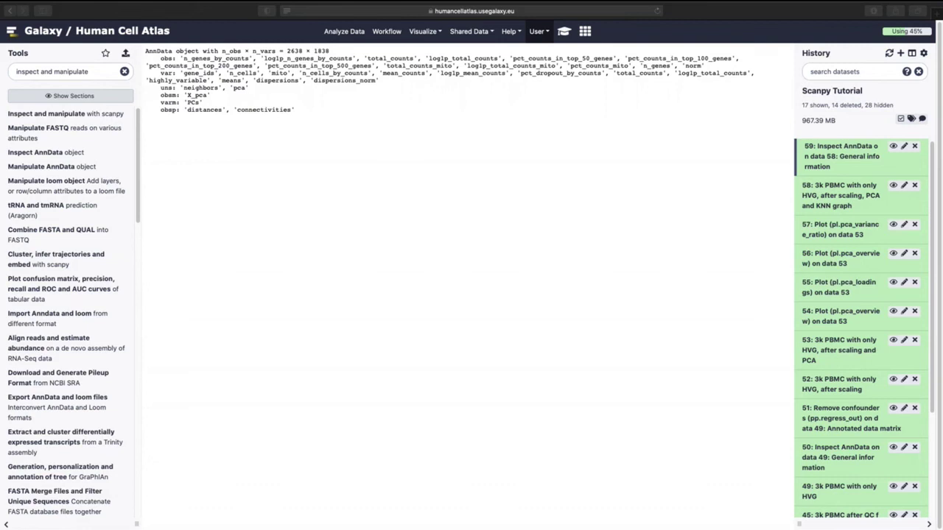
# Rerun the Inspect AnnData job on dataset 58 to inspect the unstructured annotation (uns)
pyautogui.click(840, 151)
pyautogui.click(832, 371)
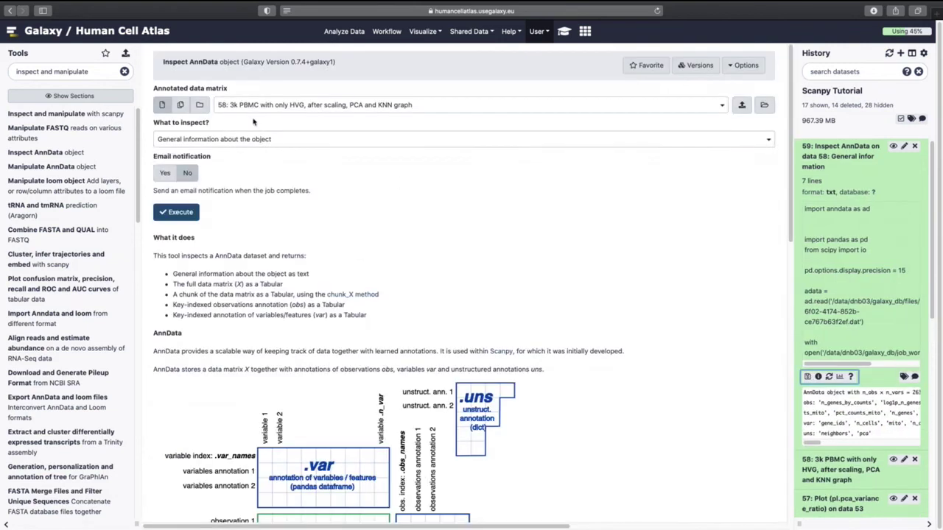
pyautogui.click(265, 140)
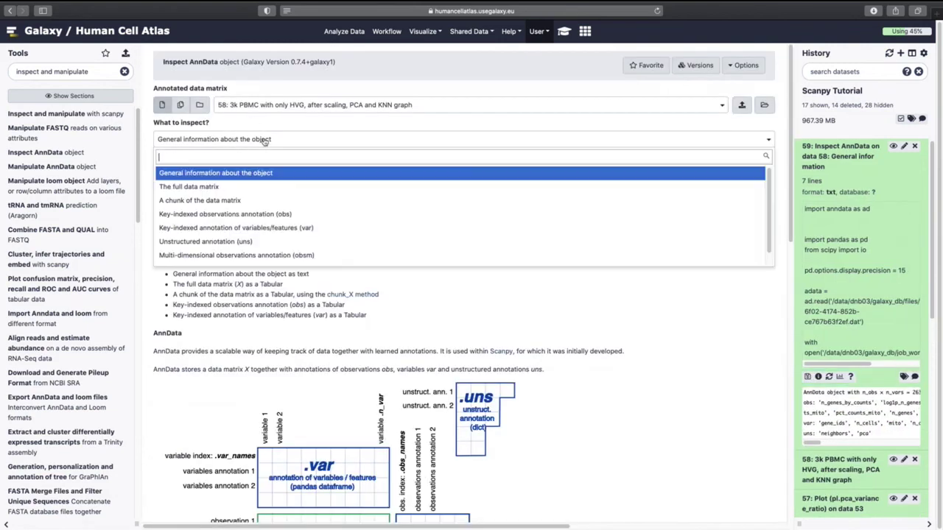
pyautogui.click(268, 243)
pyautogui.click(181, 253)
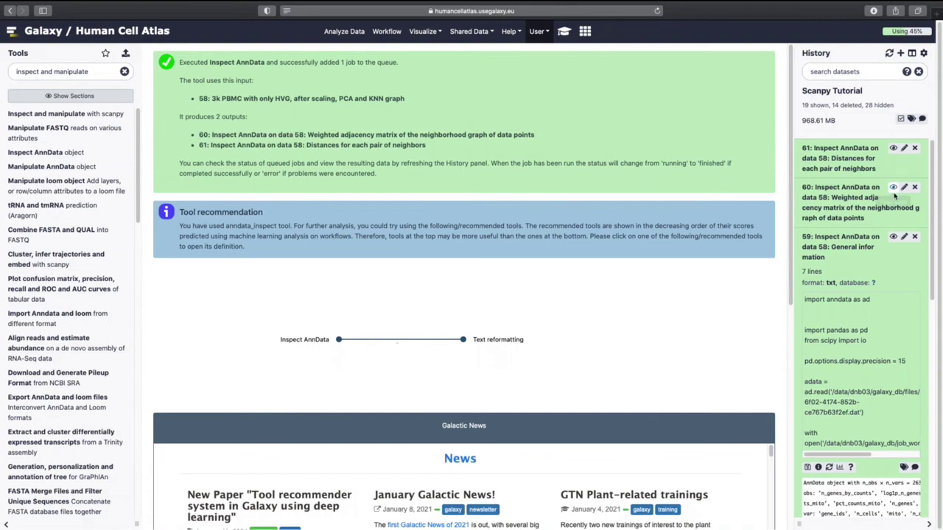
# View the weighted adjacency matrix and the neighbor distances tables from the uns inspection
pyautogui.click(854, 242)
pyautogui.click(894, 189)
pyautogui.click(893, 148)
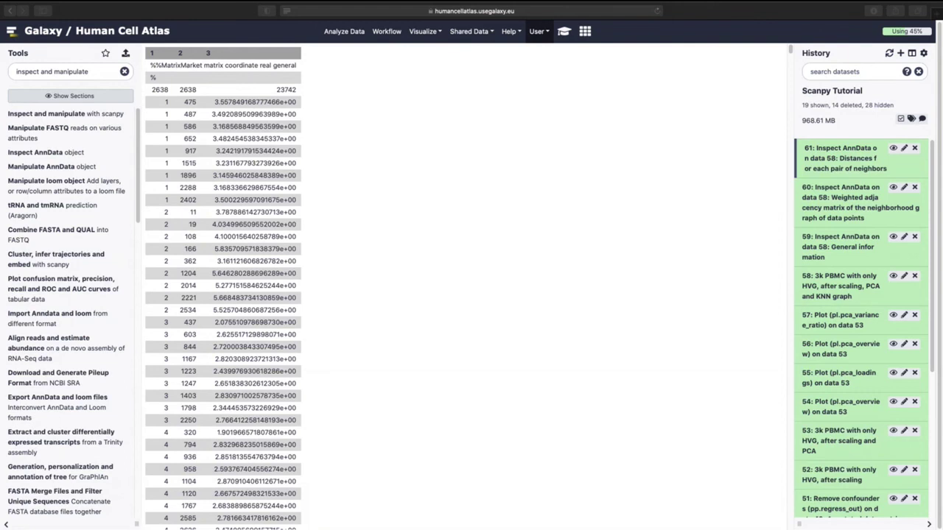
pyautogui.click(837, 289)
pyautogui.click(829, 458)
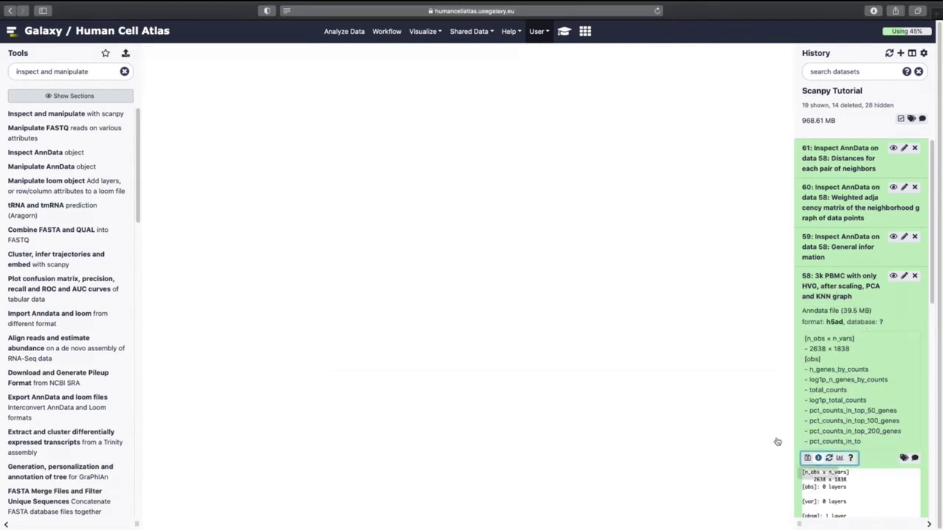
pyautogui.click(851, 296)
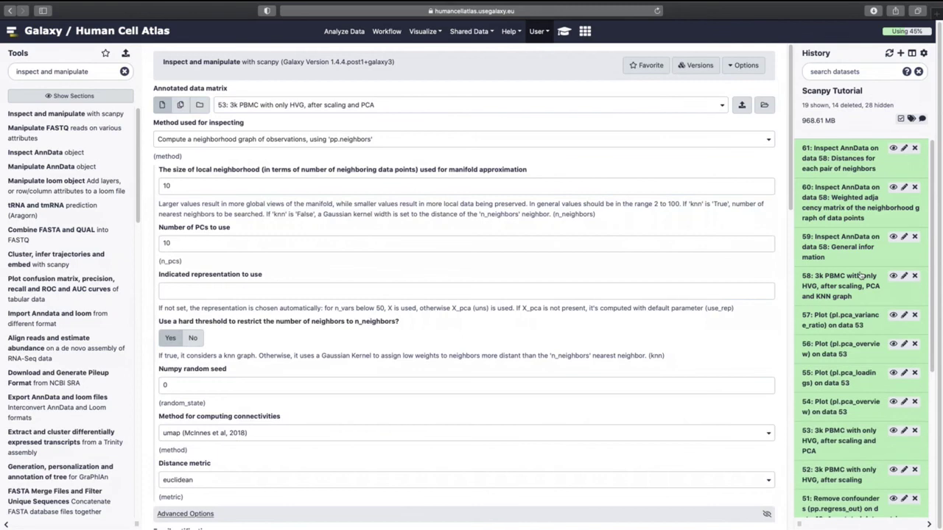
# Rerun dataset 53's Cluster, infer trajectories and embed job on dataset 58, using the UMAP embedding method 'tl.umap'
pyautogui.click(848, 438)
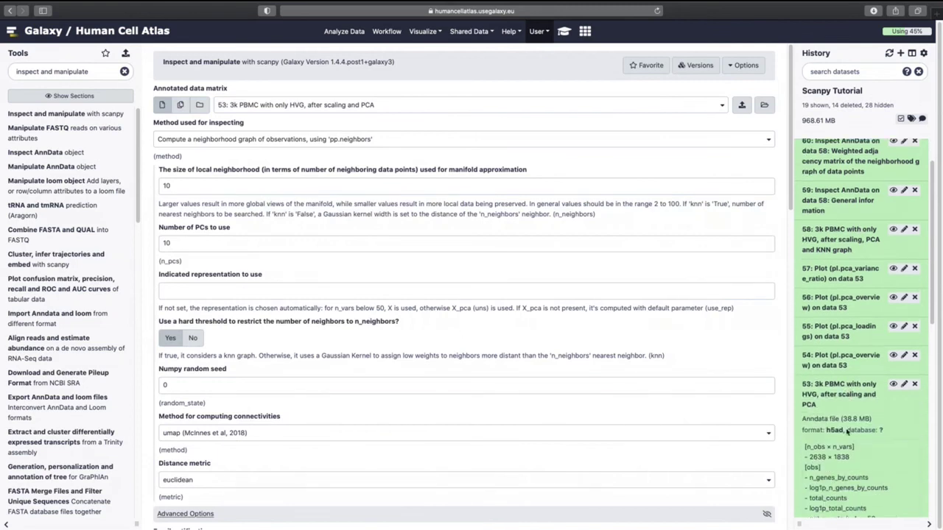
pyautogui.scroll(-3, 854, 413)
pyautogui.click(829, 385)
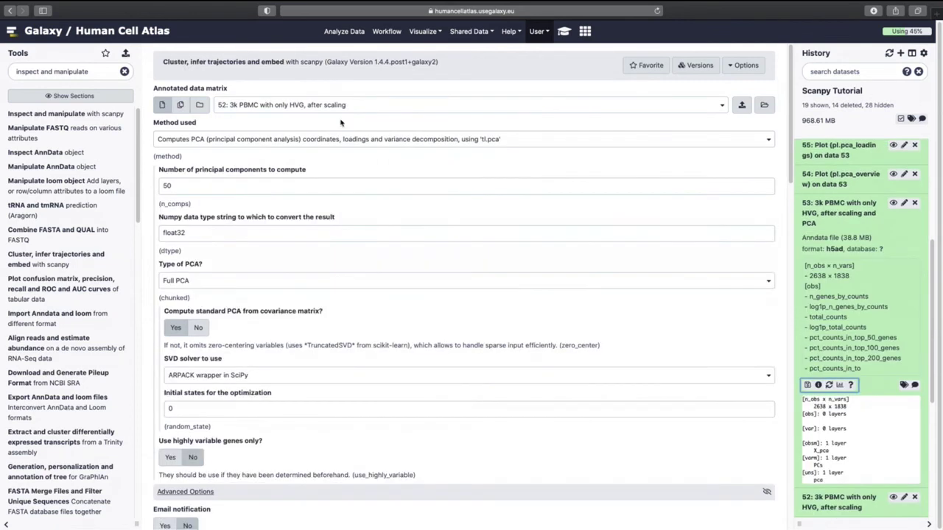
pyautogui.click(328, 143)
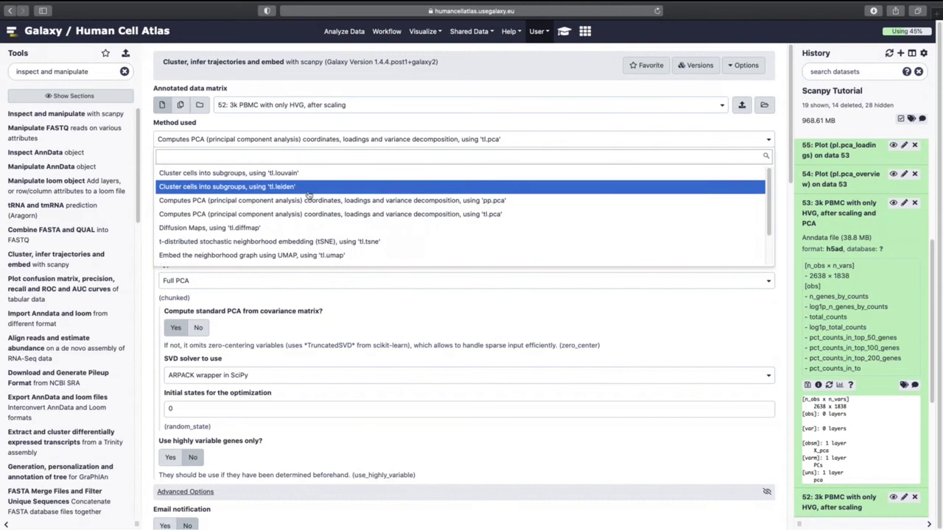
pyautogui.click(276, 253)
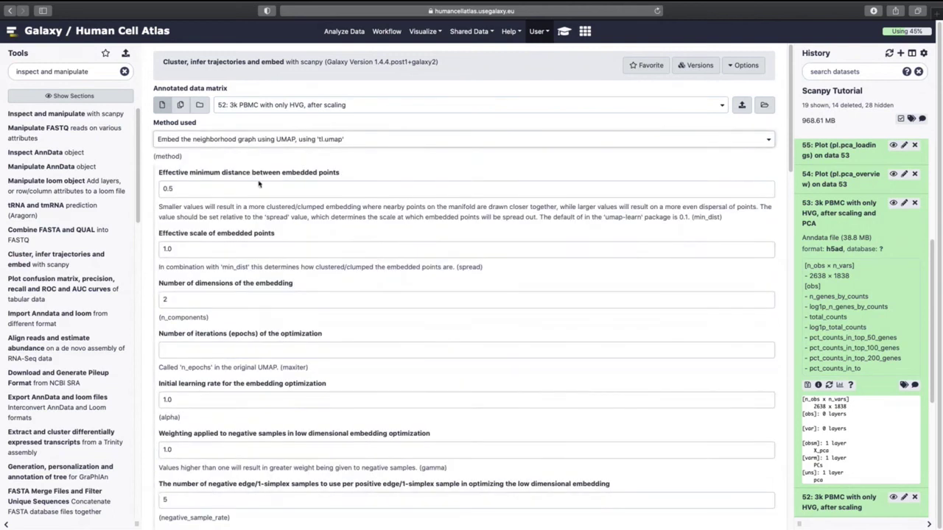
pyautogui.click(253, 106)
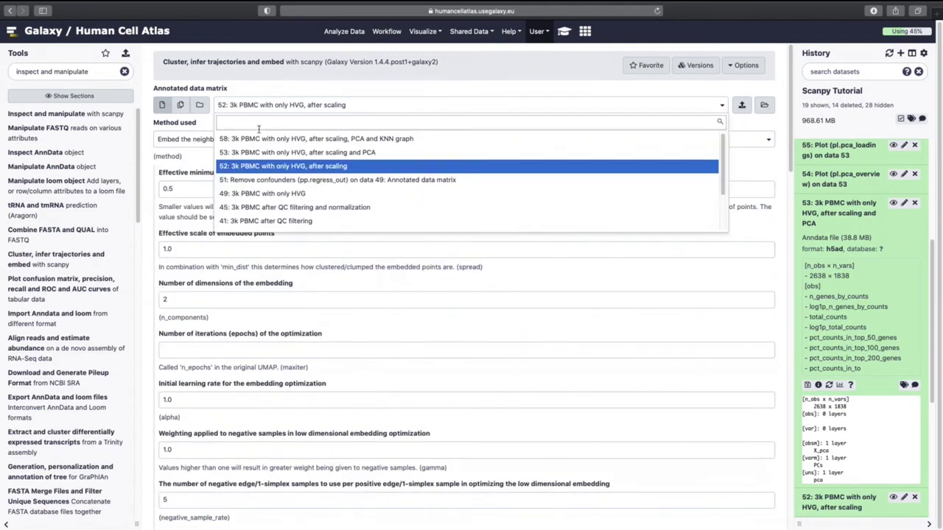
pyautogui.click(267, 139)
pyautogui.scroll(-5, 302, 397)
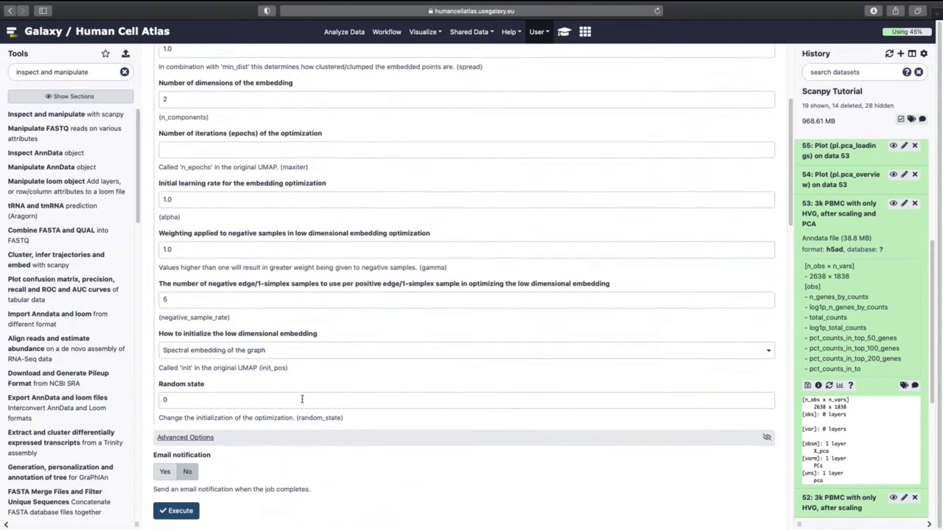
pyautogui.click(178, 439)
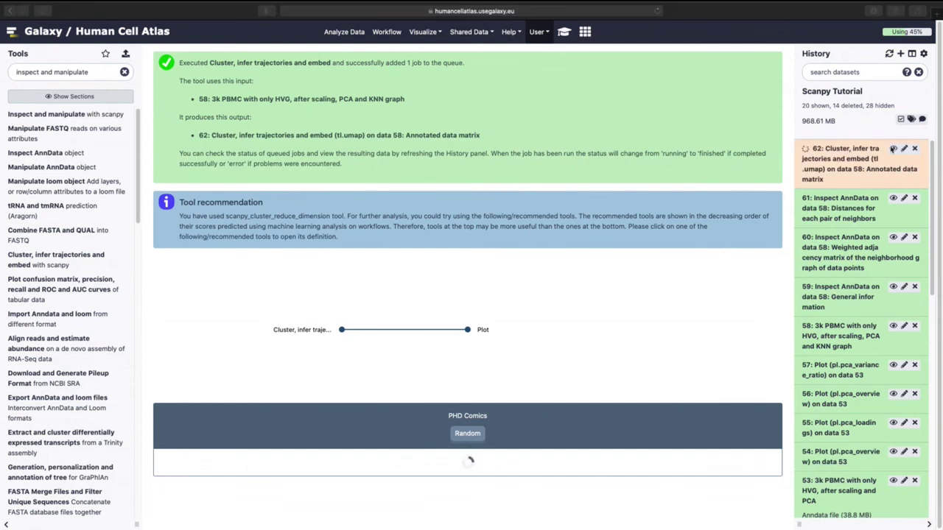
# Hide the inspection outputs 59 to 61 and the PCA plots 54 to 57 from the history
pyautogui.click(900, 118)
pyautogui.click(806, 205)
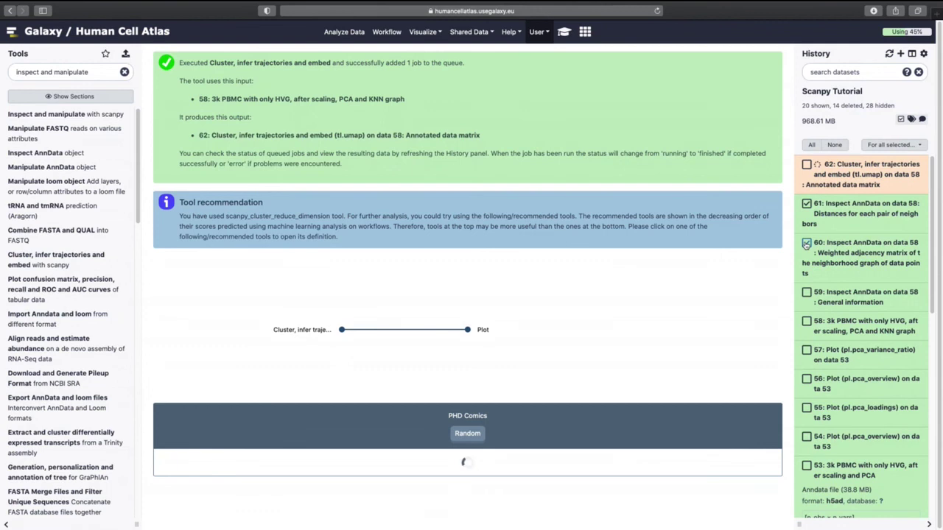
pyautogui.click(807, 351)
pyautogui.click(807, 380)
pyautogui.click(807, 408)
pyautogui.click(807, 437)
pyautogui.click(893, 144)
pyautogui.click(847, 177)
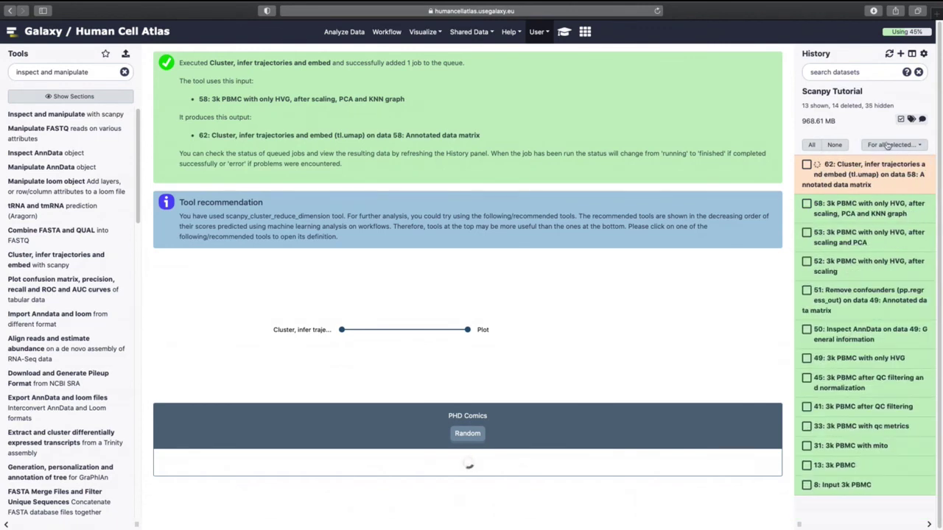
pyautogui.click(900, 119)
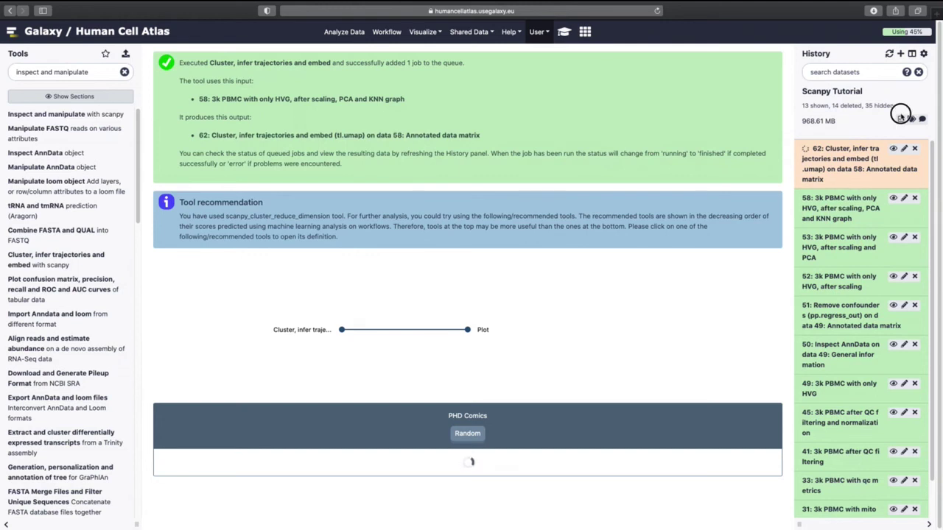
# Hide dataset 50, the general information inspection of data 49, from the history
pyautogui.click(901, 119)
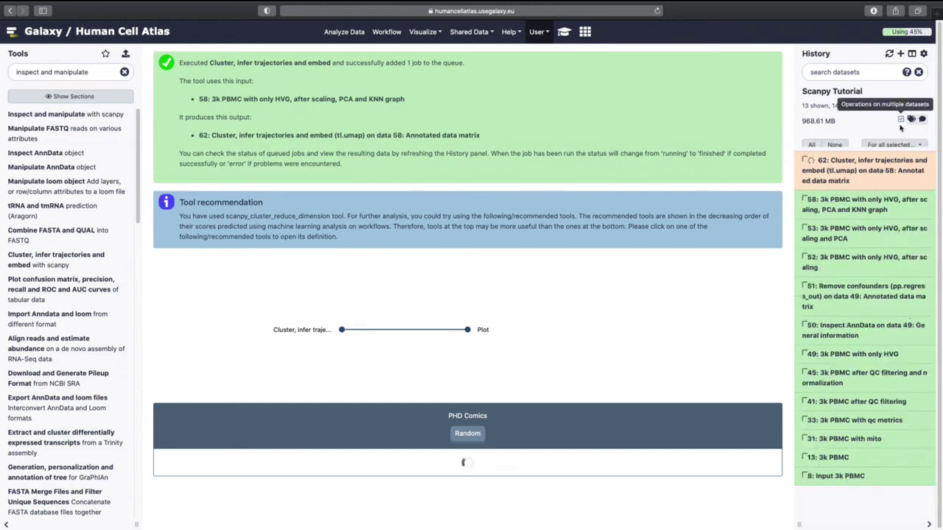
pyautogui.click(807, 329)
pyautogui.click(893, 145)
pyautogui.click(884, 164)
pyautogui.click(900, 118)
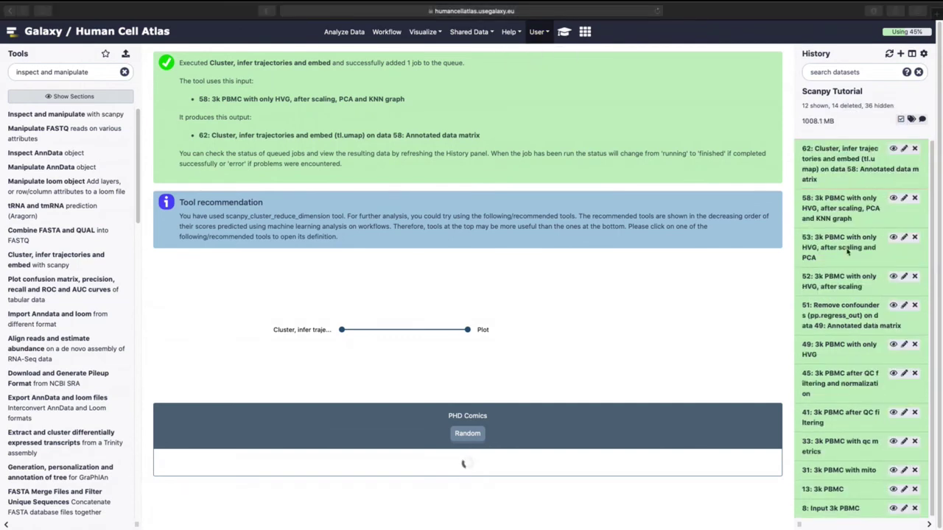
# Run Inspect AnnData on dataset 62 for the multi-dimensional observations annotation (obsm), using UMAP coordinates (X_umap)
pyautogui.click(46, 152)
pyautogui.click(328, 107)
pyautogui.click(323, 138)
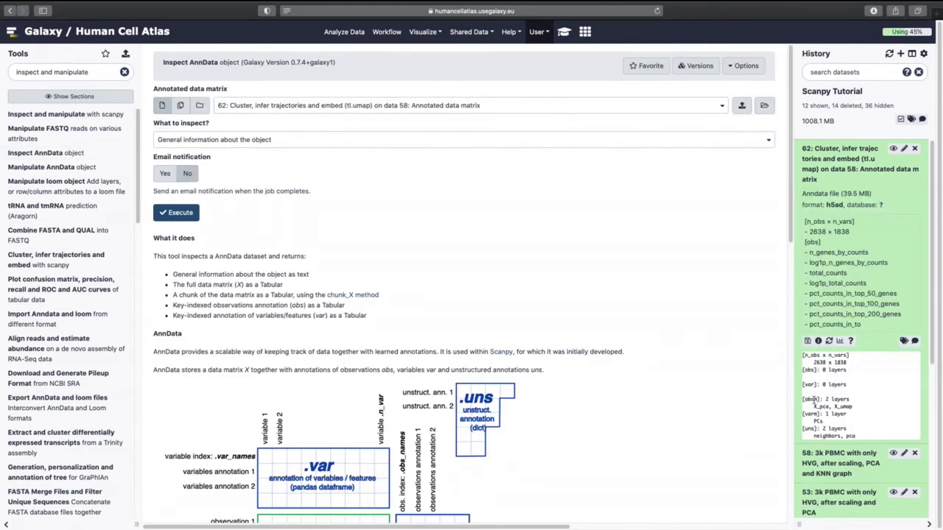
pyautogui.click(272, 139)
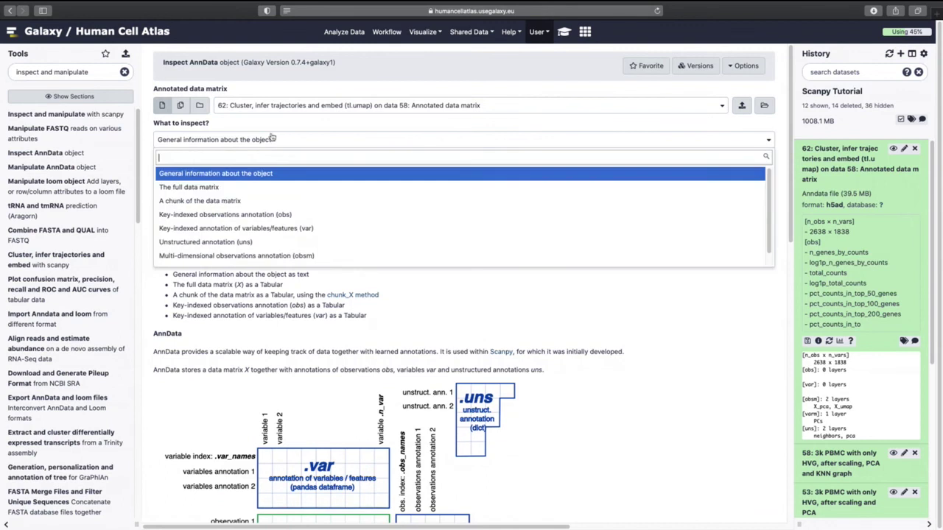
pyautogui.click(250, 257)
pyautogui.click(191, 176)
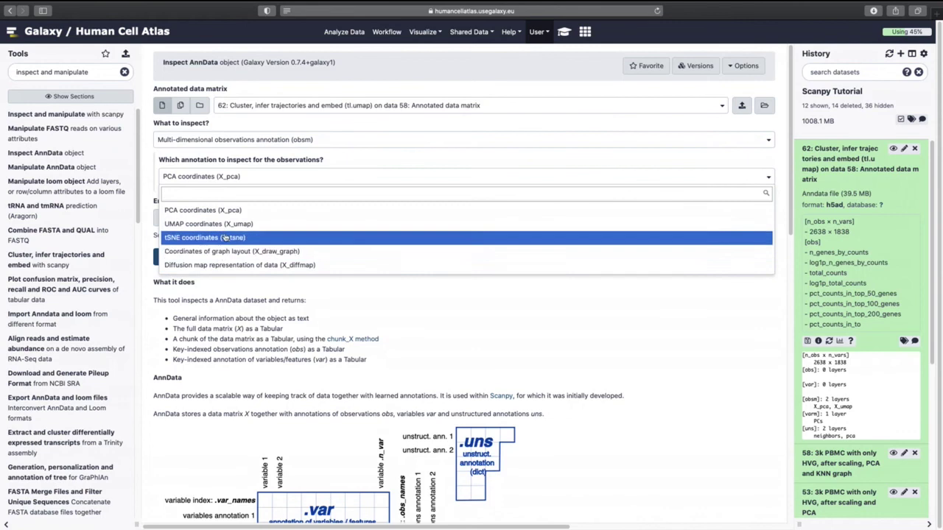
pyautogui.click(217, 224)
pyautogui.click(181, 257)
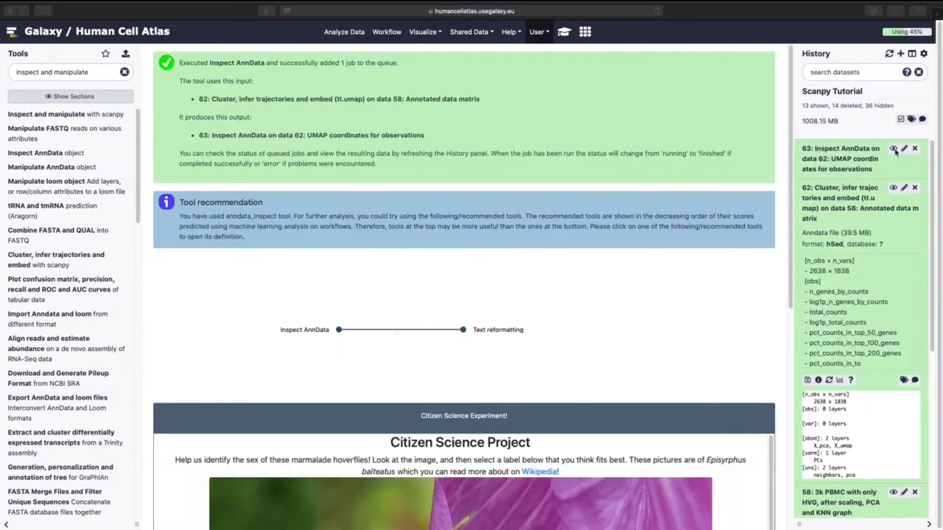
# View the UMAP coordinates table produced by the inspection and collapse the details of dataset 62
pyautogui.click(894, 149)
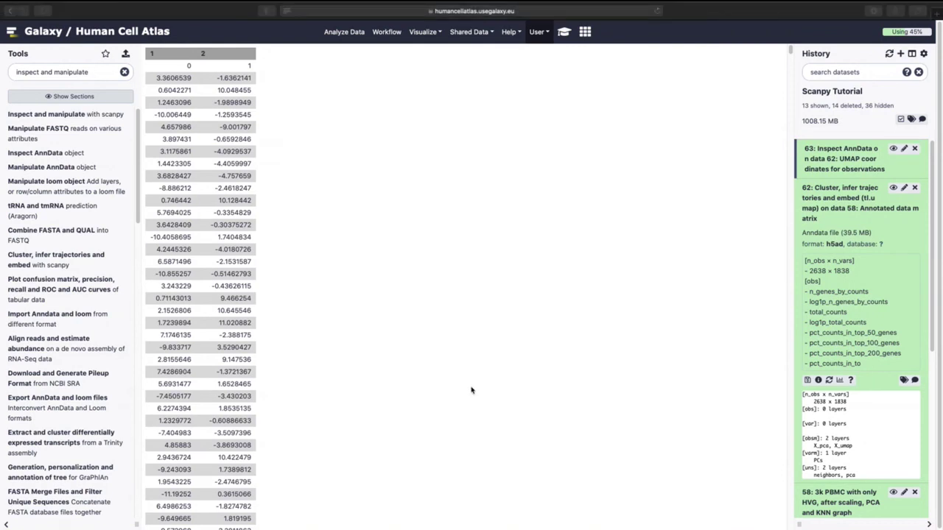
pyautogui.click(597, 262)
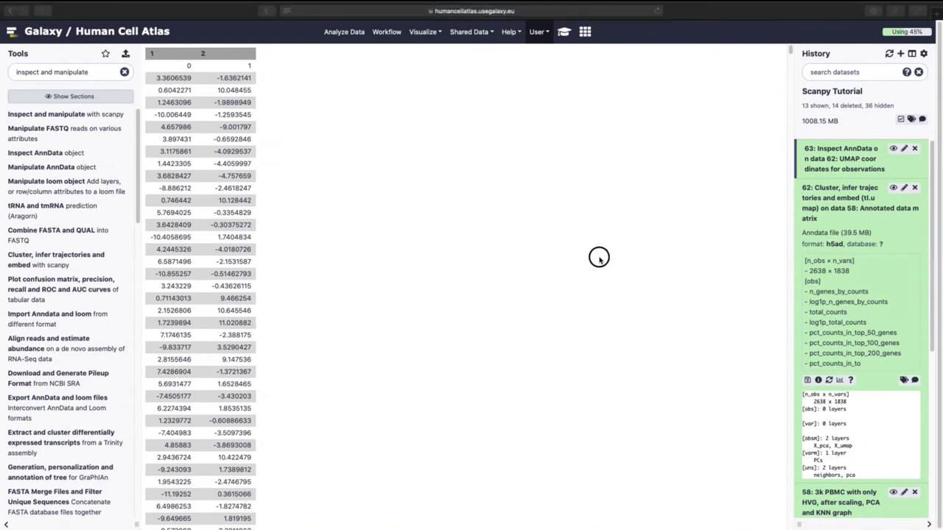
pyautogui.click(858, 199)
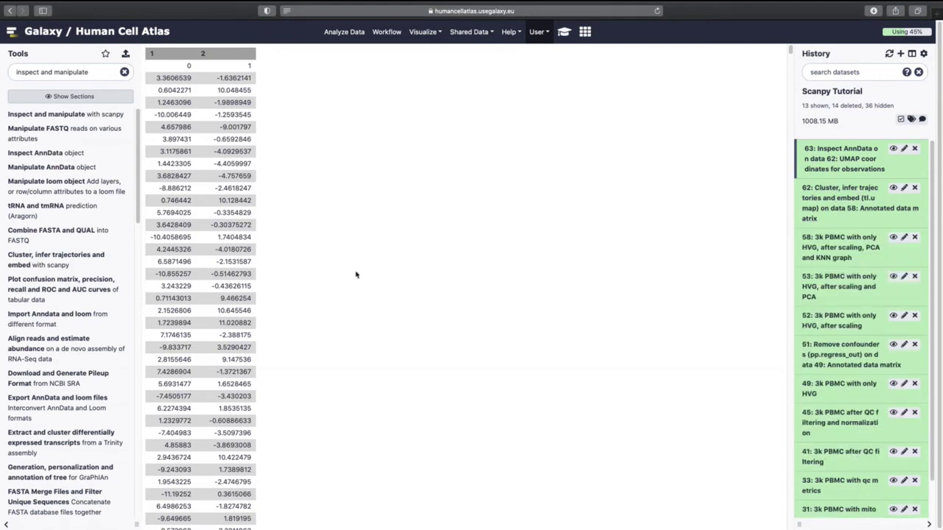
# Set up Plot with scanpy on dataset 62 with the method 'Embeddings: Scatter plot in UMAP basis, using 'pl.umap''
pyautogui.moveTo(99, 74); pyautogui.dragTo(15, 72)
pyautogui.write('plot with scanpy')
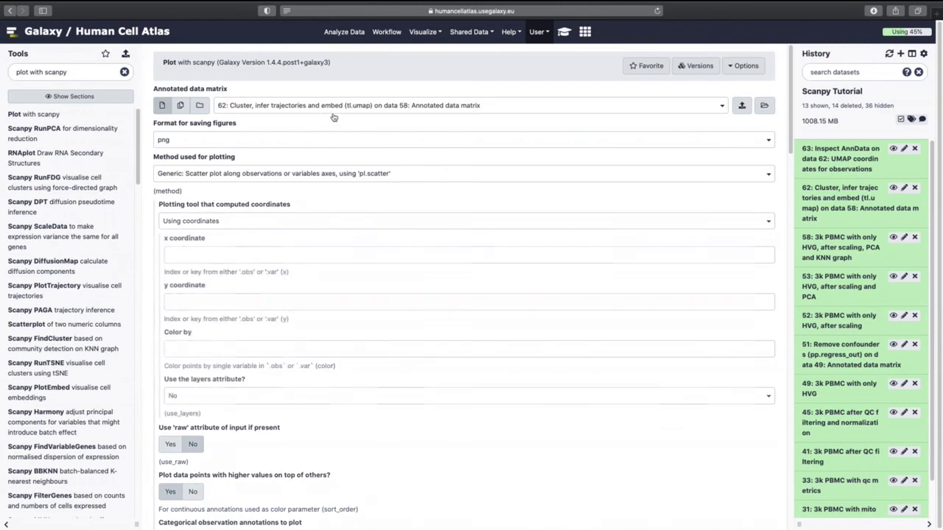
pyautogui.click(264, 177)
pyautogui.scroll(-5, 265, 255)
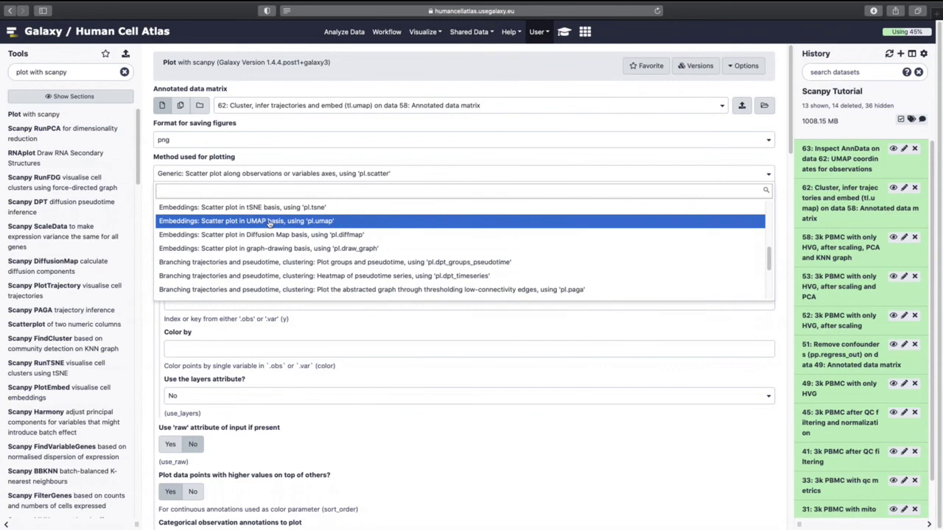
pyautogui.click(262, 220)
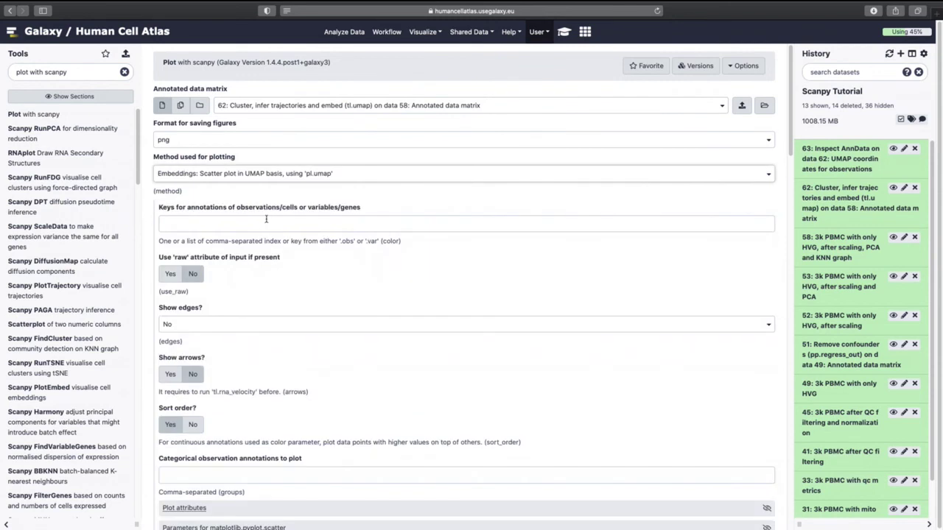
# Copy the annotation keys CST3, NKG7, PPBP from the tutorial into the UMAP plot settings and run the plot
pyautogui.click(565, 32)
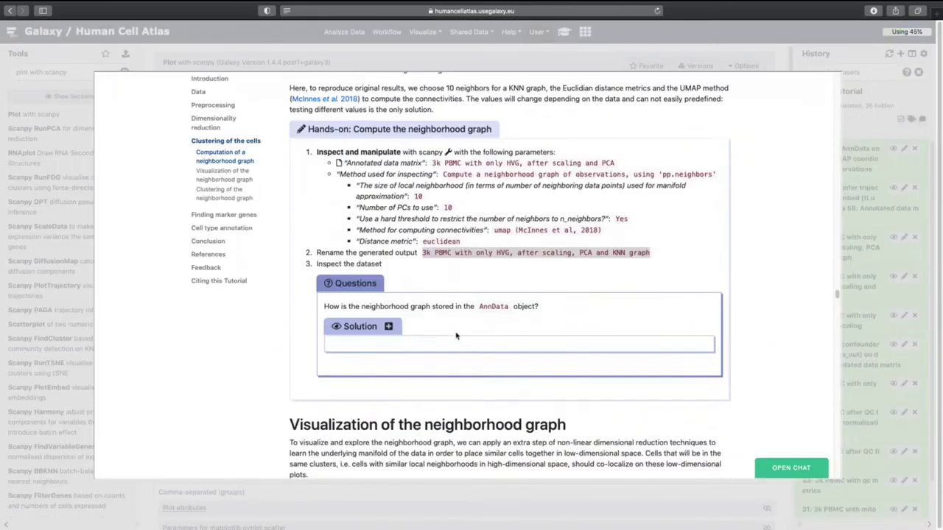
pyautogui.scroll(-10, 457, 337)
pyautogui.scroll(5, 456, 337)
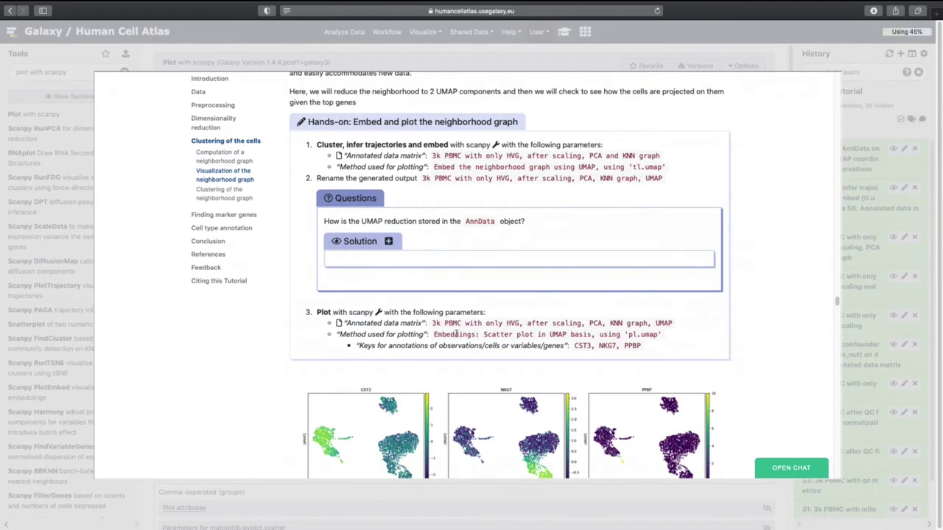
pyautogui.moveTo(575, 345); pyautogui.dragTo(669, 345)
pyautogui.press('cmd+c')
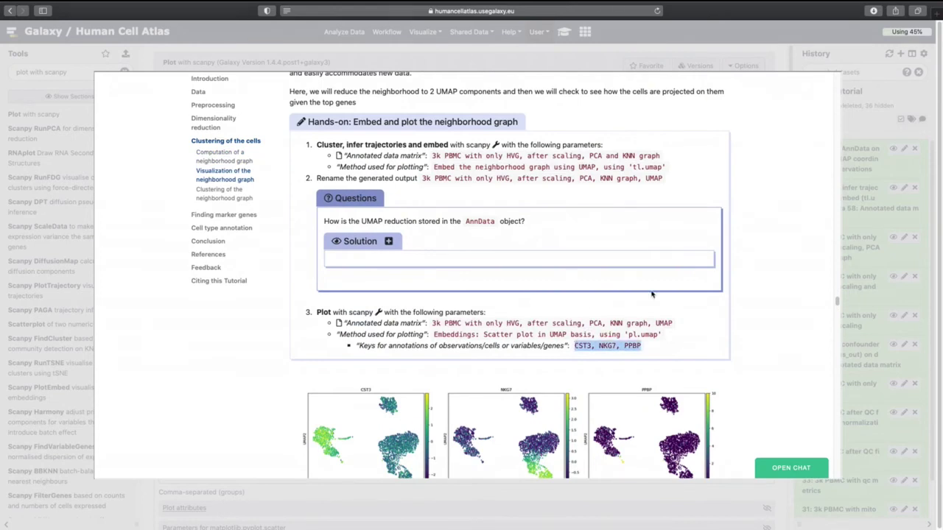
pyautogui.click(882, 220)
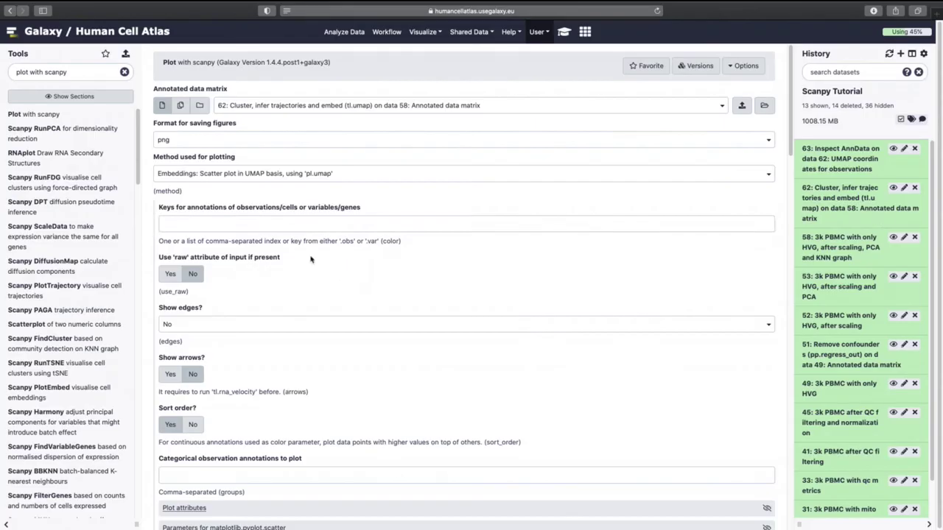
pyautogui.click(274, 228)
pyautogui.press('cmd+v')
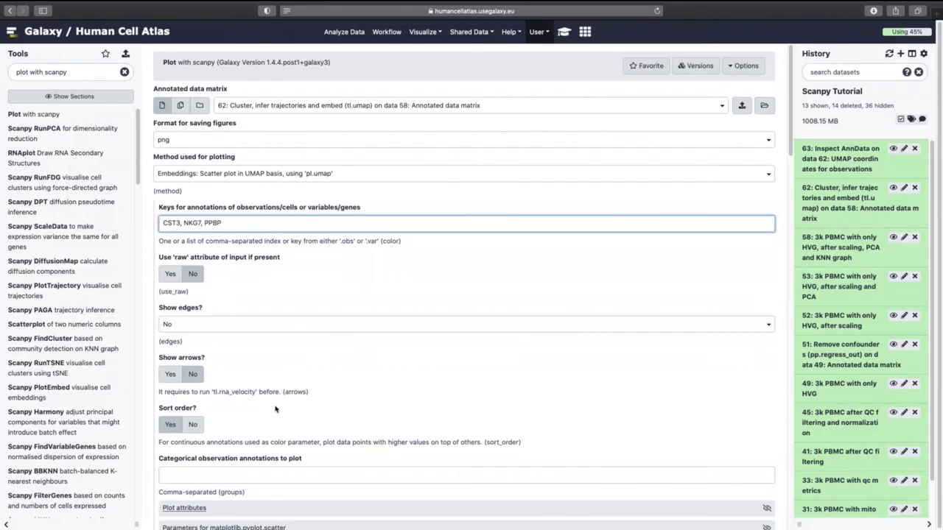
pyautogui.scroll(-5, 264, 413)
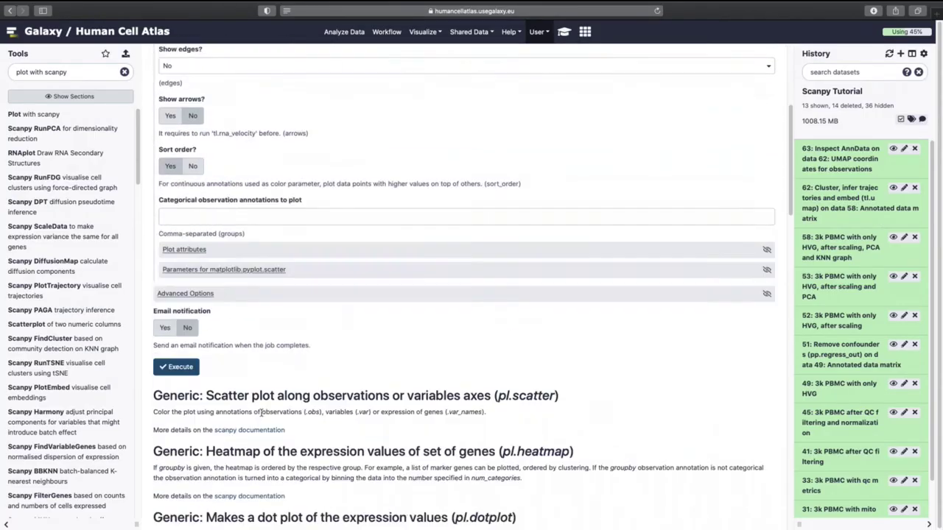
pyautogui.click(194, 371)
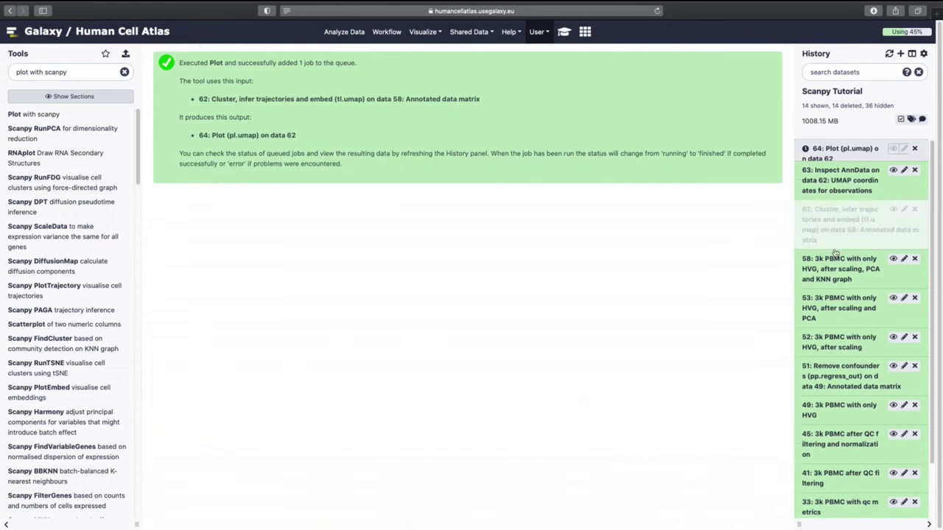
# Rename dataset 62 as '3k PBMC with only HVG, after scaling, PCA, KNN graph, UMAP', copying the name from the tutorial
pyautogui.click(564, 32)
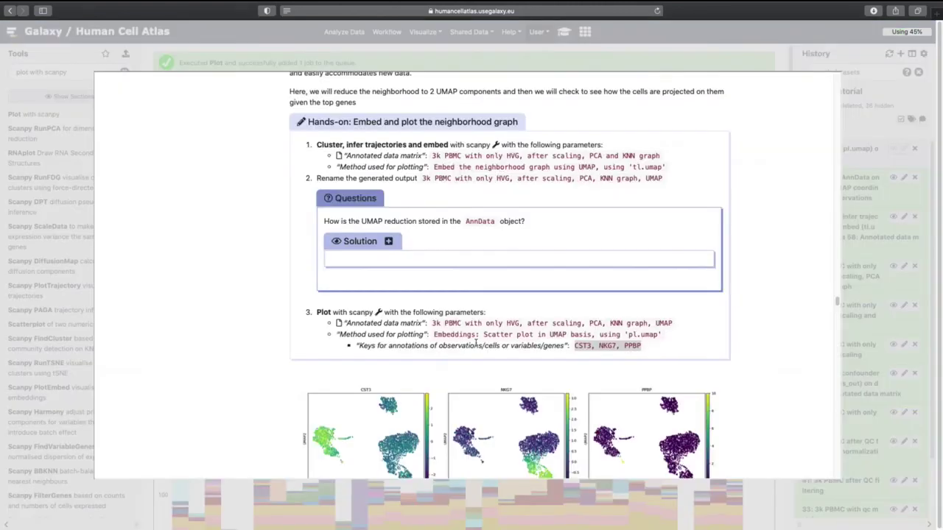
pyautogui.moveTo(424, 178); pyautogui.dragTo(700, 179)
pyautogui.hotkey('ctrl', 'c')
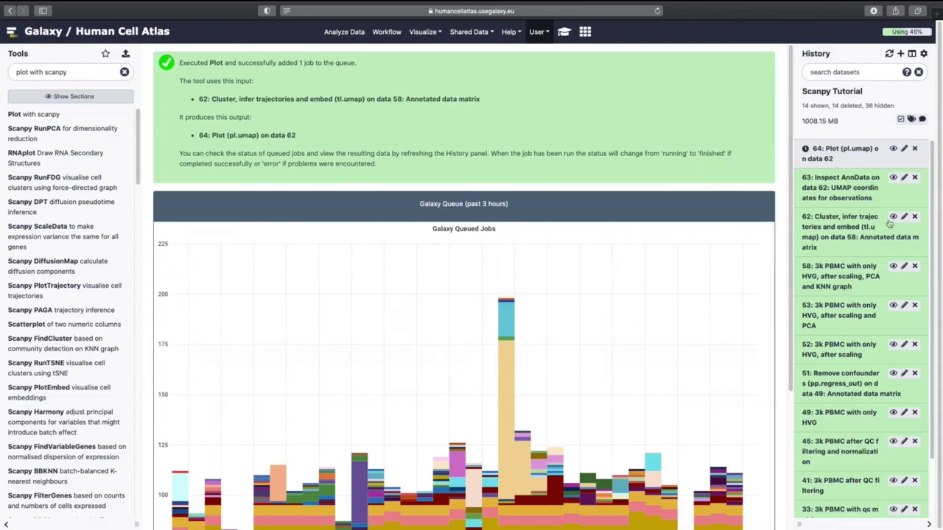
pyautogui.click(904, 216)
pyautogui.click(298, 173)
pyautogui.hotkey('ctrl', 'a')
pyautogui.hotkey('ctrl', 'v')
pyautogui.click(748, 133)
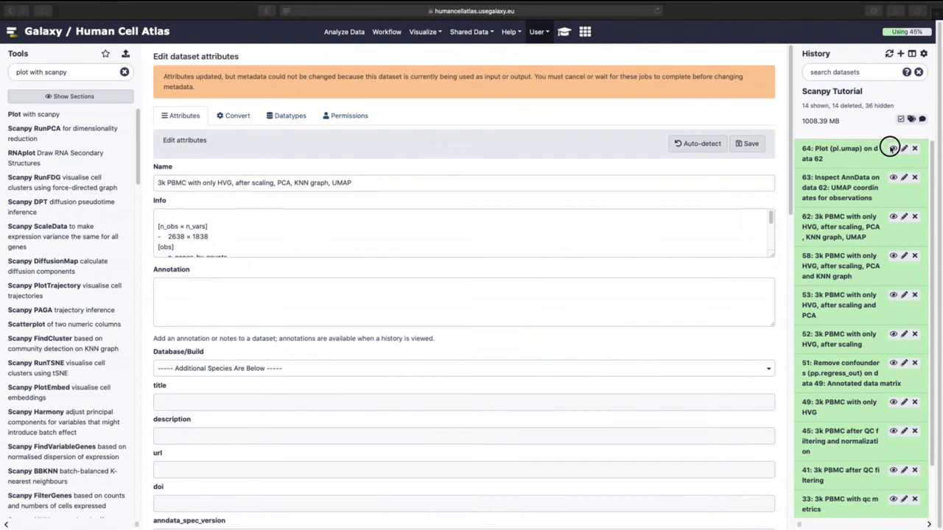
# View the UMAP plot of dataset 62 and read the tutorial's solution on whether clusters are identifiable
pyautogui.click(893, 148)
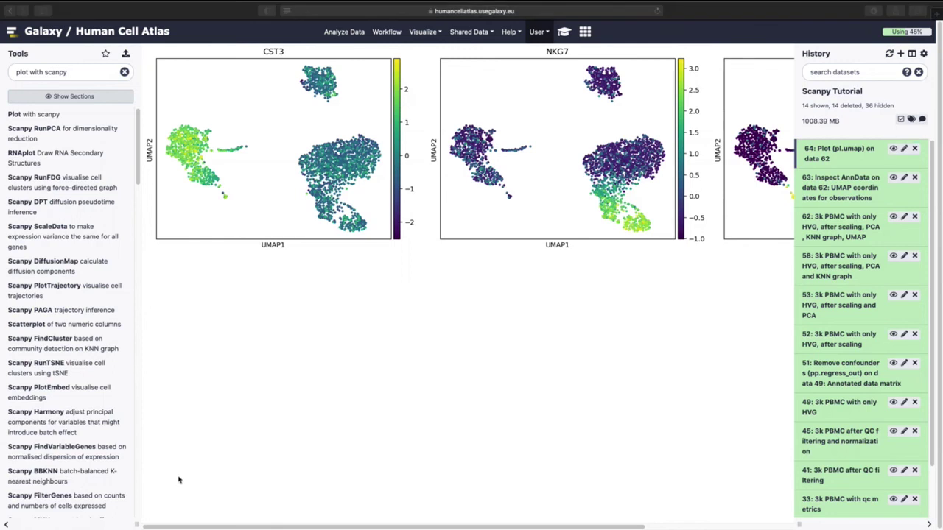
pyautogui.click(564, 33)
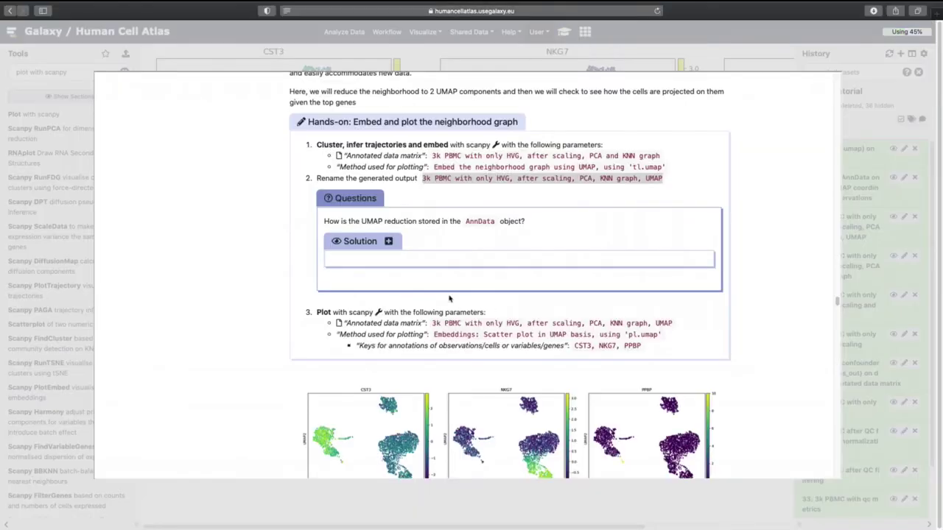
pyautogui.scroll(-1, 441, 294)
pyautogui.scroll(-4, 441, 294)
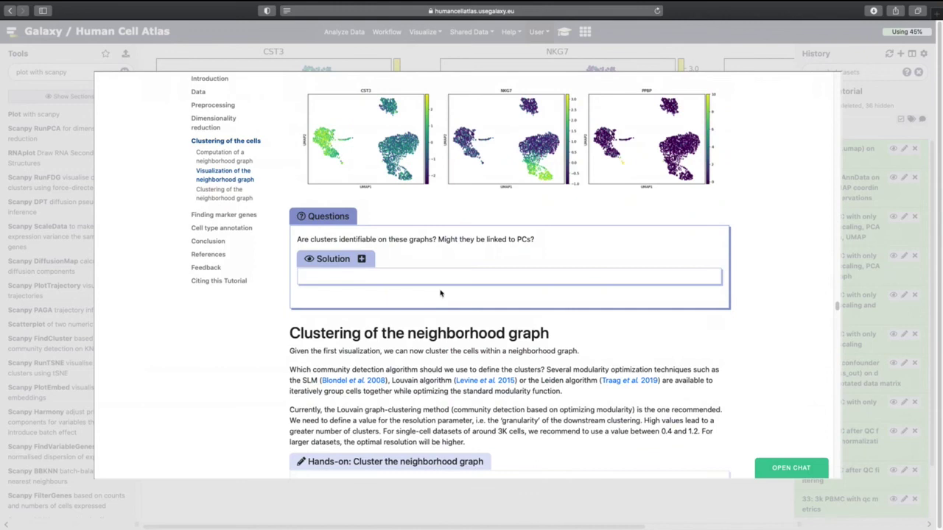
pyautogui.click(361, 259)
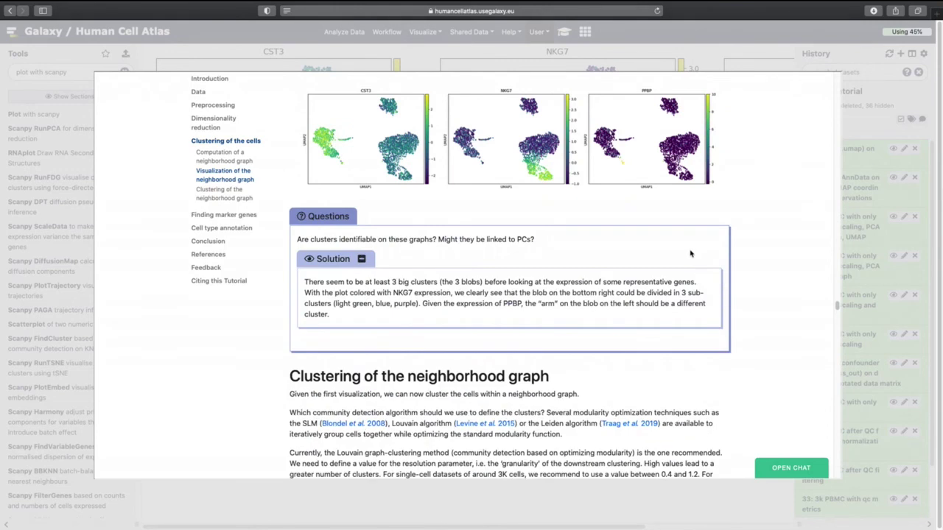
pyautogui.click(884, 184)
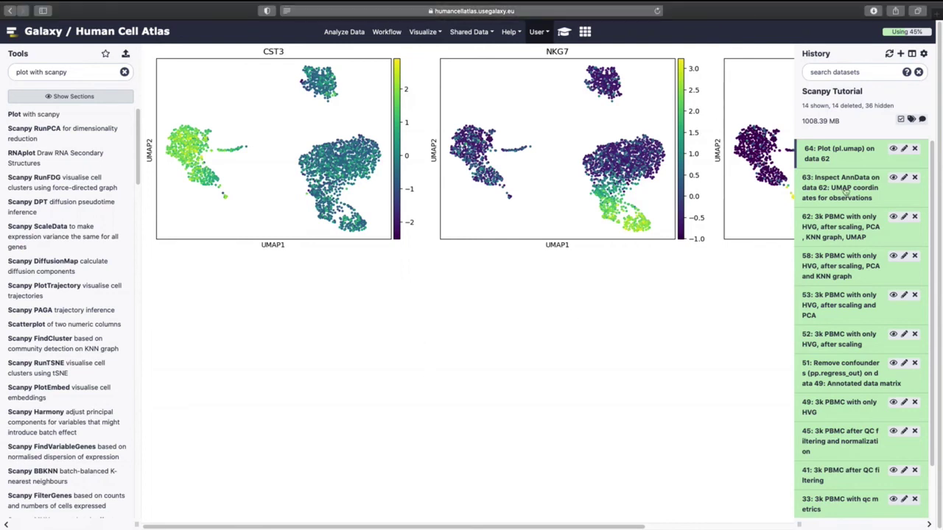
# Reopen dataset 62's Cluster, infer trajectories and embed job with dataset 62 as input and the 'tl.louvain' clustering method
pyautogui.click(847, 225)
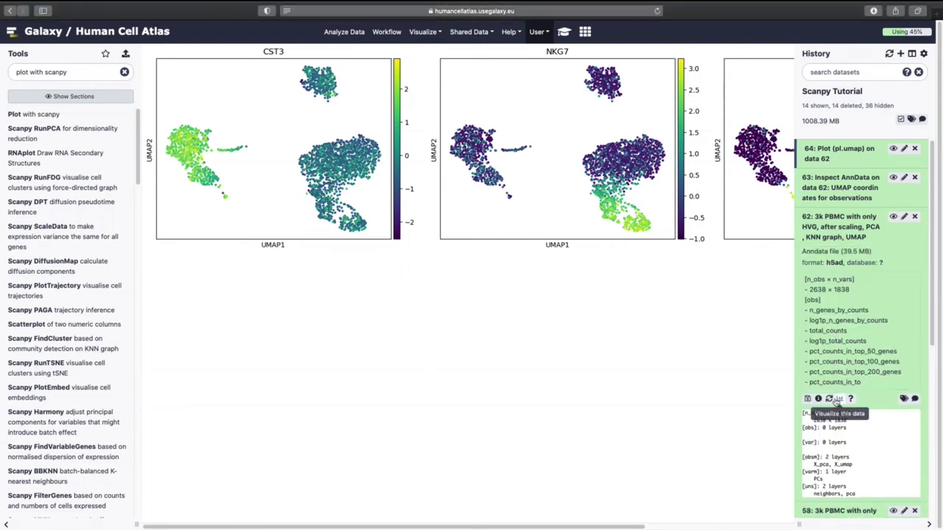
pyautogui.click(829, 399)
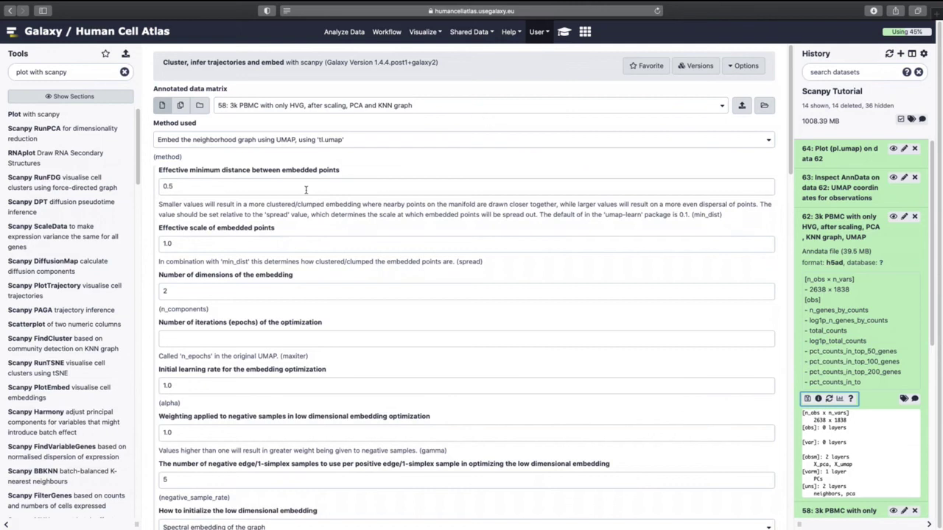
pyautogui.click(258, 108)
pyautogui.click(257, 140)
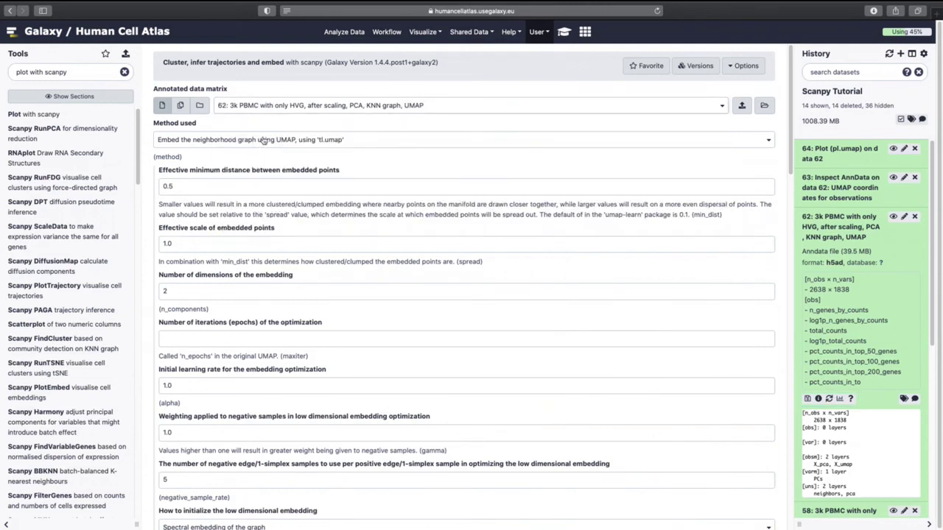
pyautogui.click(264, 143)
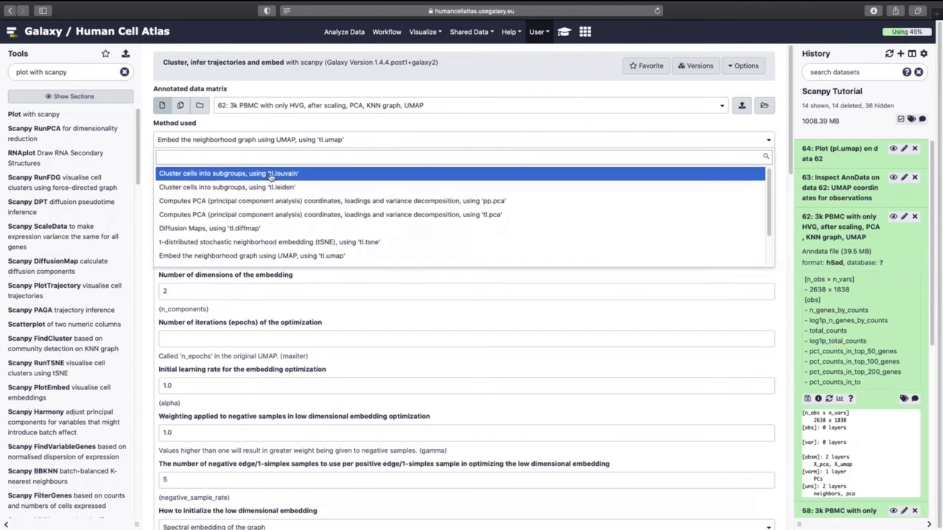
pyautogui.click(270, 179)
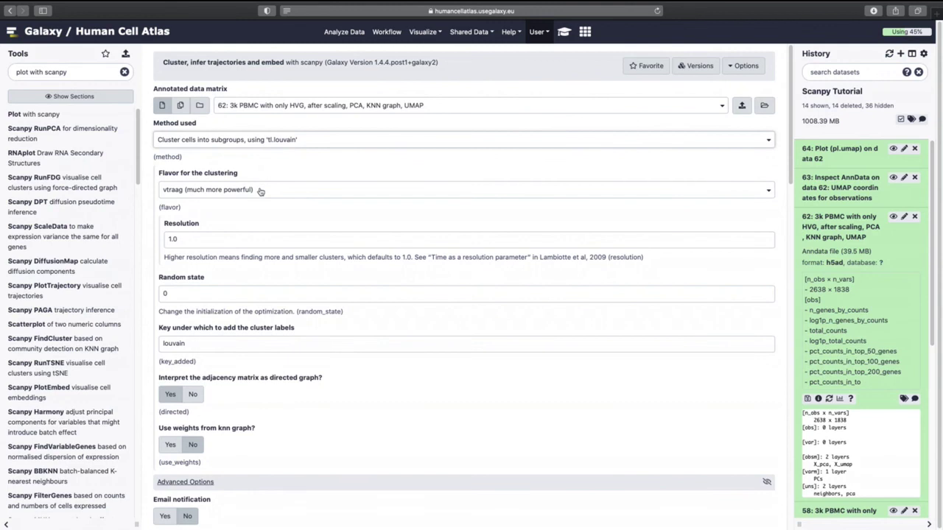
# Run the Louvain clustering with a resolution of 0.5 and expand the details of its output dataset
pyautogui.doubleClick(242, 241)
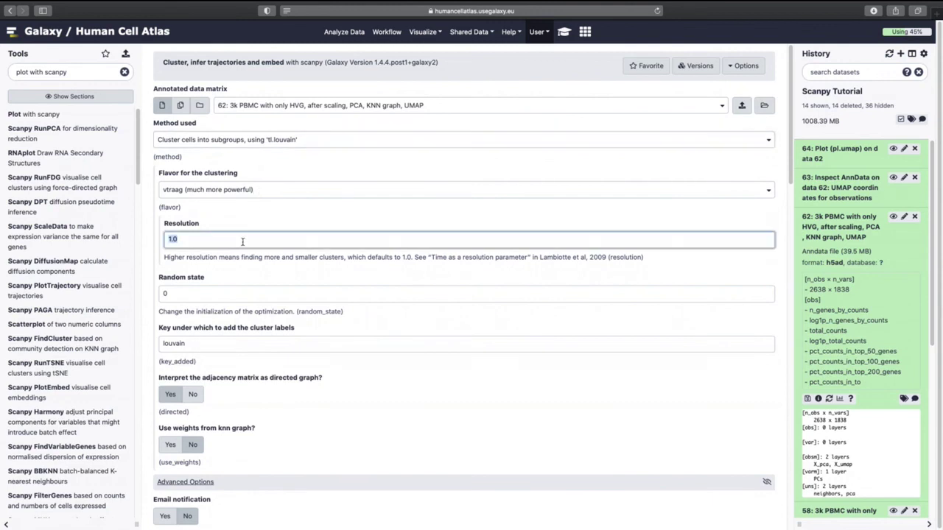
pyautogui.write('0.5')
pyautogui.click(404, 271)
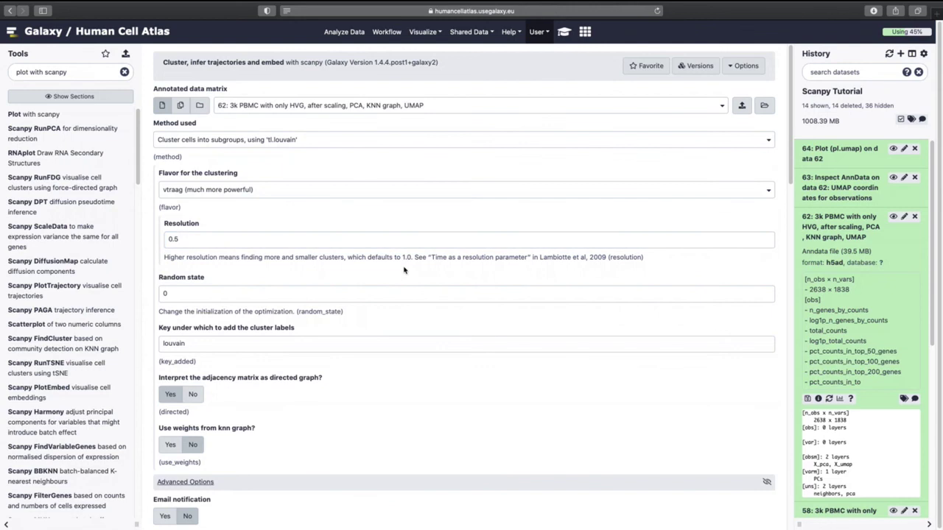
pyautogui.scroll(-5, 329, 285)
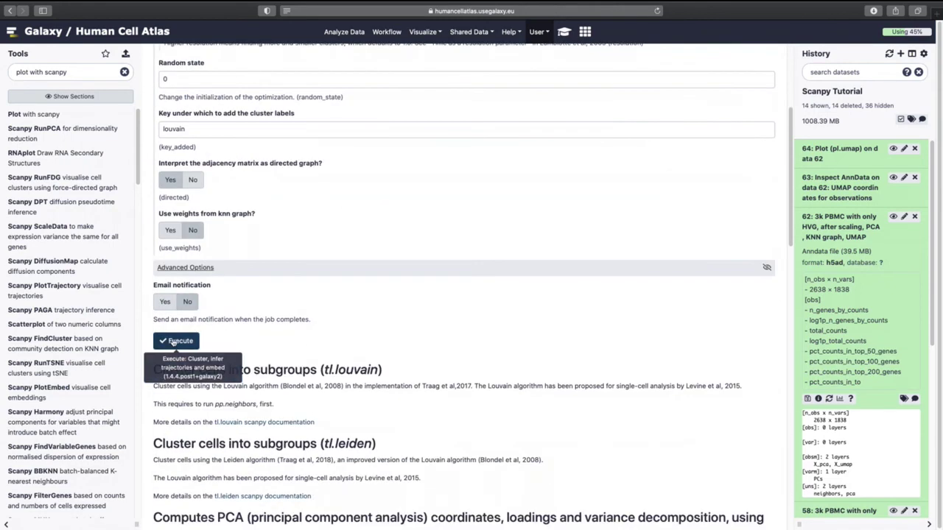
pyautogui.click(175, 341)
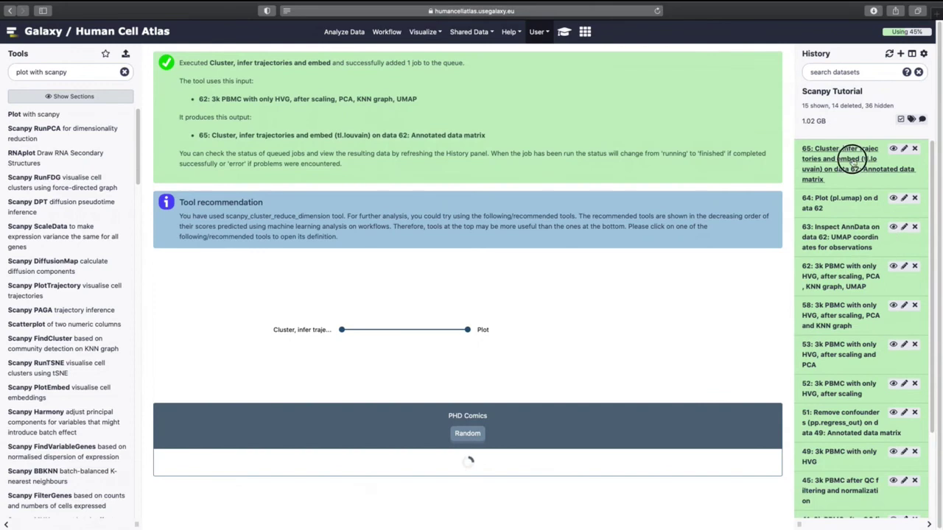
pyautogui.click(853, 162)
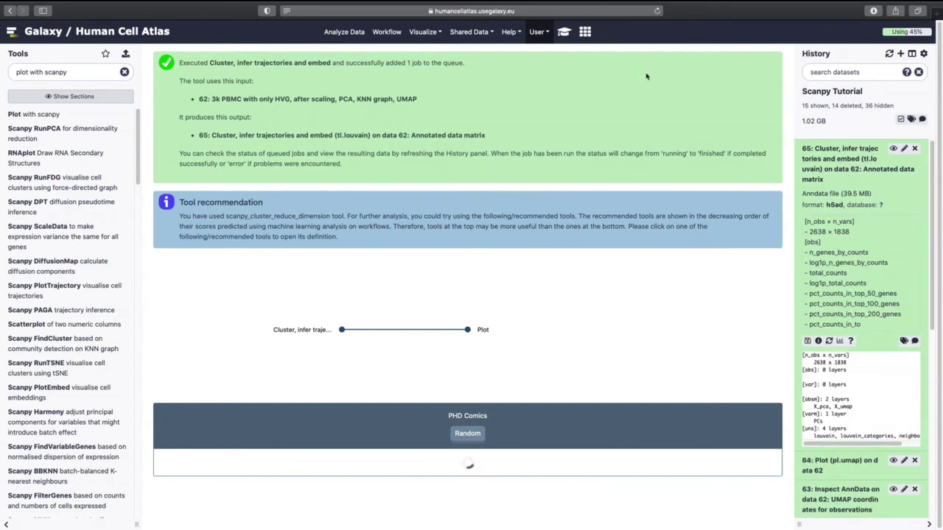
# Rename dataset 65 as '3k PBMC with only HVG, after scaling, PCA, KNN graph, UMAP, clustering', copying the name from the tutorial
pyautogui.click(563, 32)
pyautogui.scroll(-4, 507, 365)
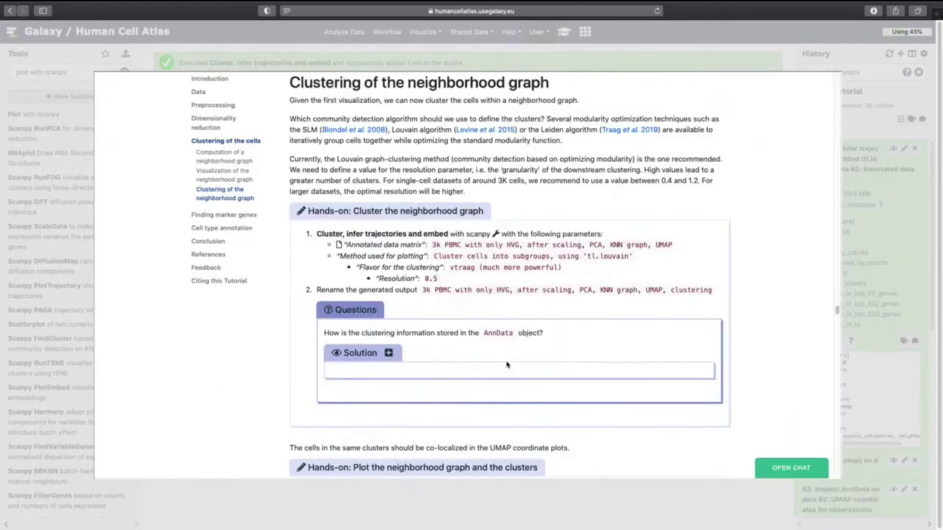
pyautogui.scroll(-3, 507, 365)
pyautogui.moveTo(423, 199); pyautogui.dragTo(714, 199)
pyautogui.hotkey('ctrl', 'c')
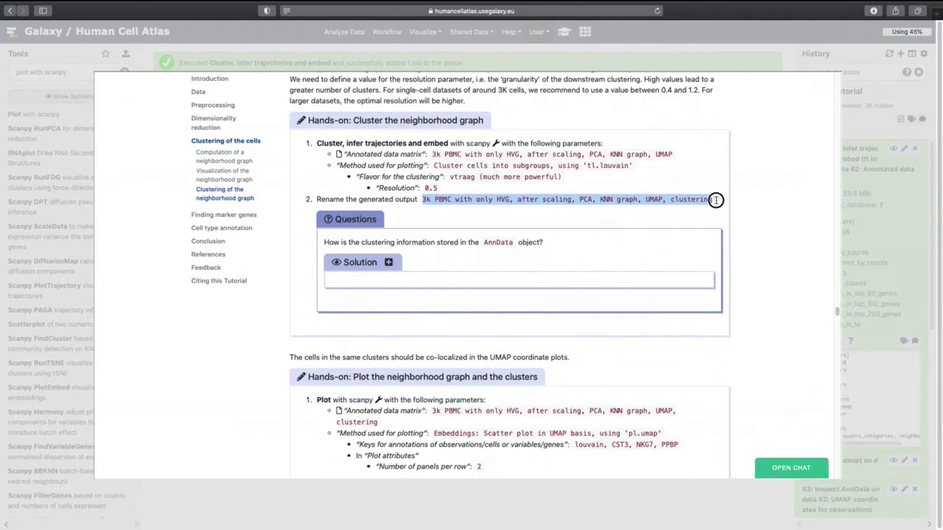
pyautogui.click(875, 186)
pyautogui.click(905, 148)
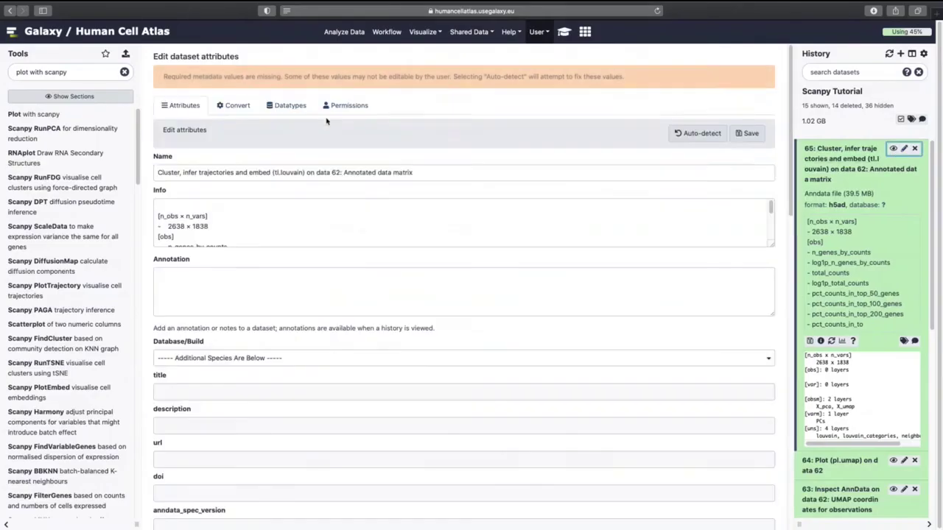
pyautogui.doubleClick(285, 172)
pyautogui.hotkey('ctrl', 'a')
pyautogui.hotkey('ctrl', 'v')
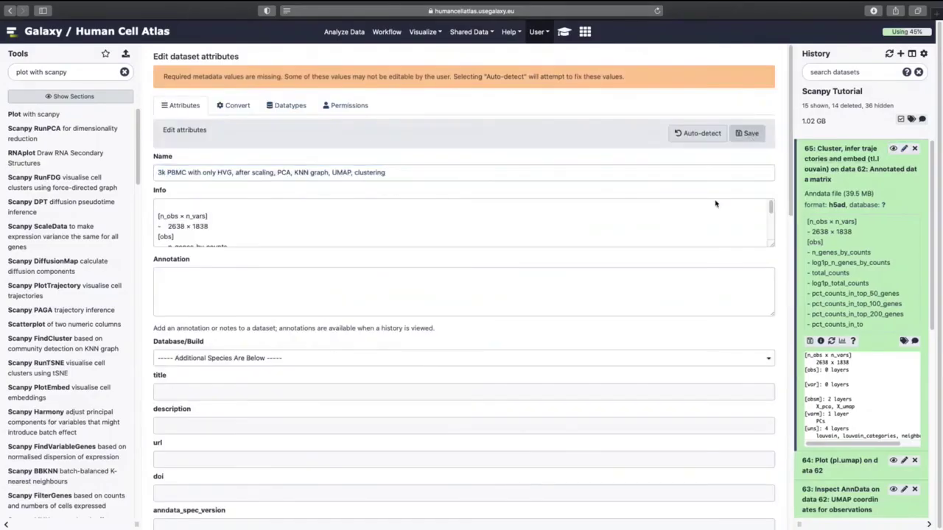
pyautogui.click(747, 133)
# Check the tutorial's question on how the clustering information is stored and examine dataset 65's preview in the history
pyautogui.click(565, 33)
pyautogui.scroll(-2, 368, 309)
pyautogui.click(877, 213)
pyautogui.moveTo(850, 436)
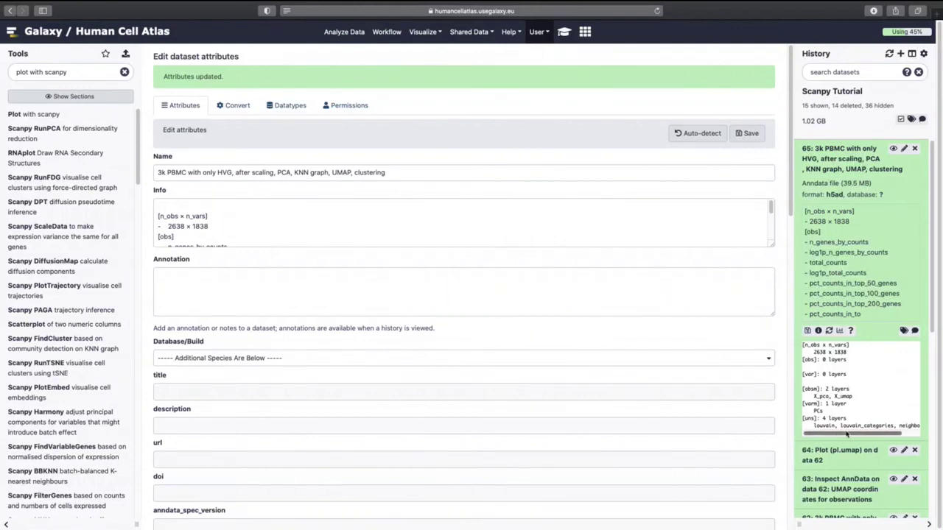
pyautogui.moveTo(850, 433)
pyautogui.mouseDown()
pyautogui.moveTo(916, 434)
pyautogui.moveTo(857, 435)
pyautogui.mouseUp()
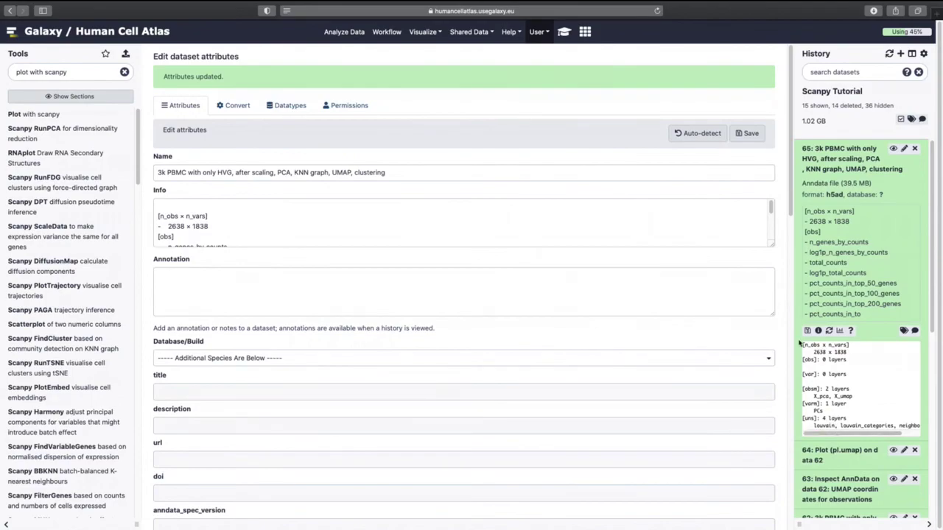
# Find the Inspect AnnData tool and run it on dataset 65 for general information about the object
pyautogui.tripleClick(77, 72)
pyautogui.write('I')
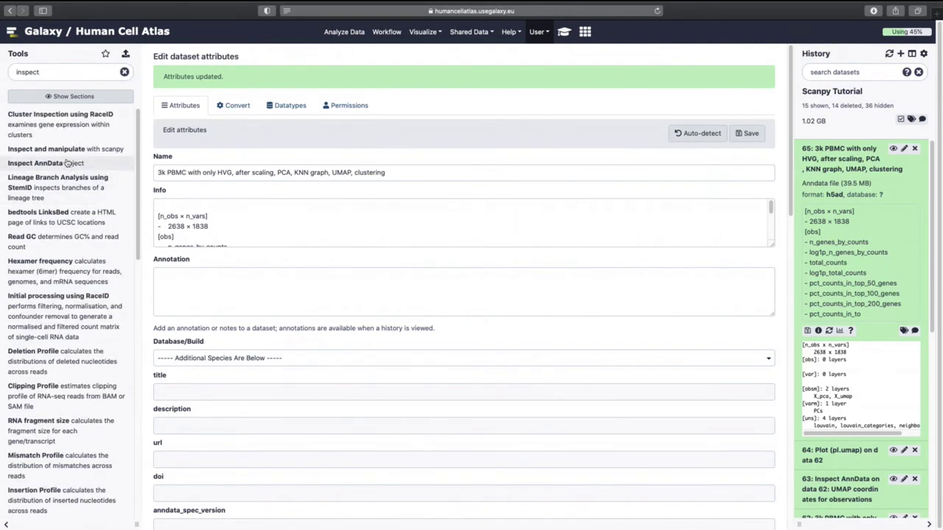
pyautogui.click(35, 162)
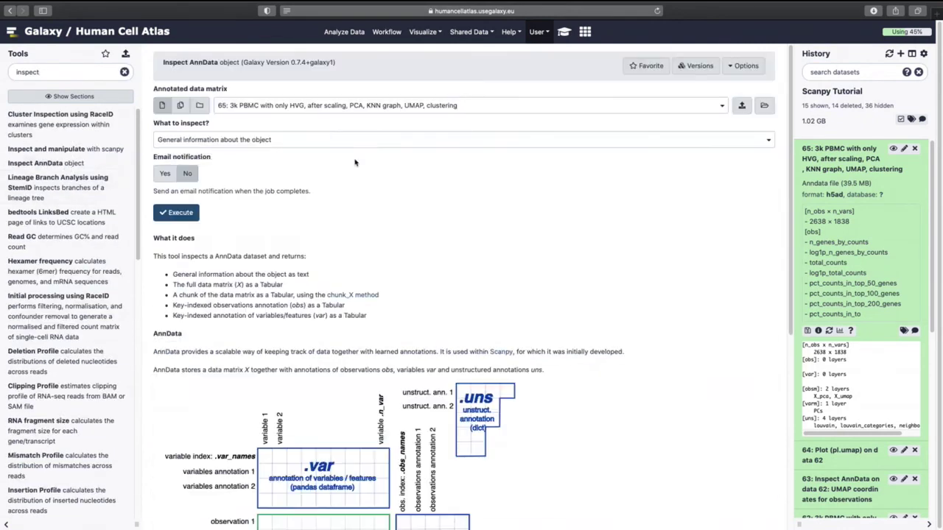
pyautogui.click(180, 213)
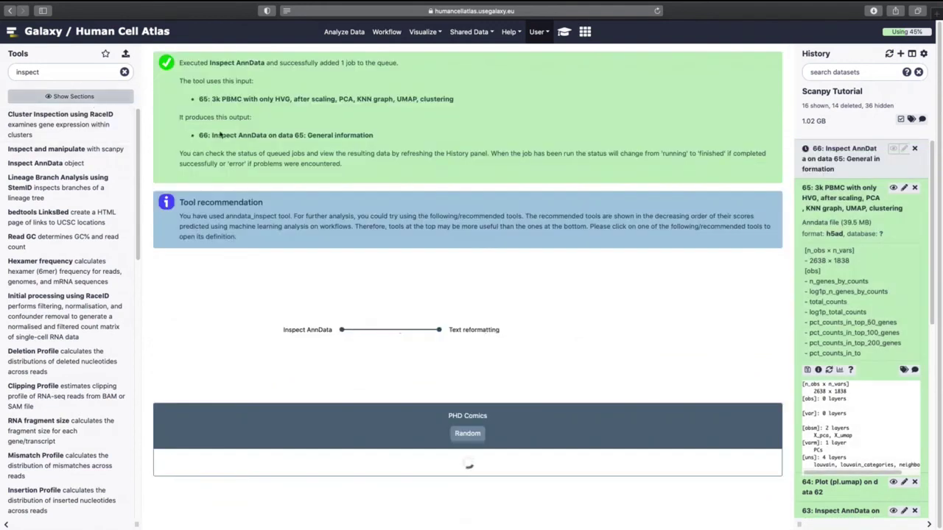
# Rerun Inspect AnnData on dataset 65 to extract the key-indexed observations annotation (obs)
pyautogui.click(818, 208)
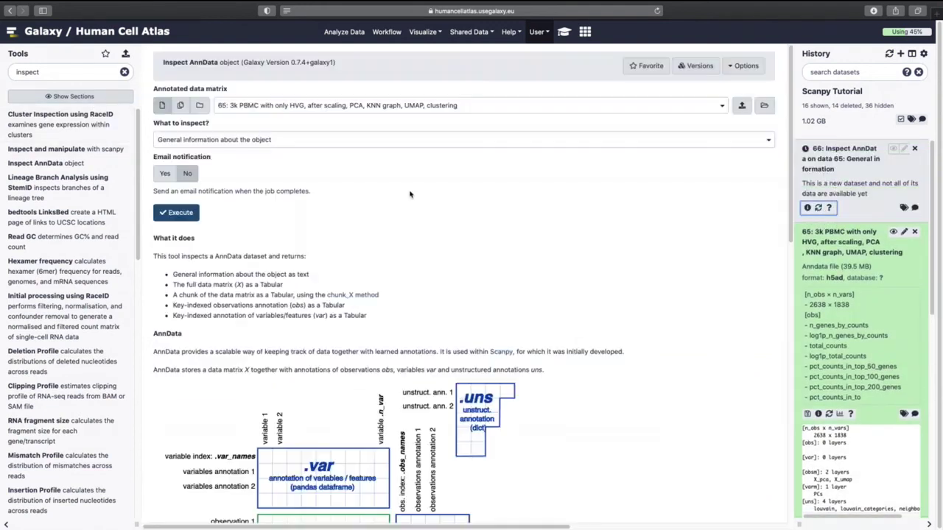
pyautogui.click(257, 145)
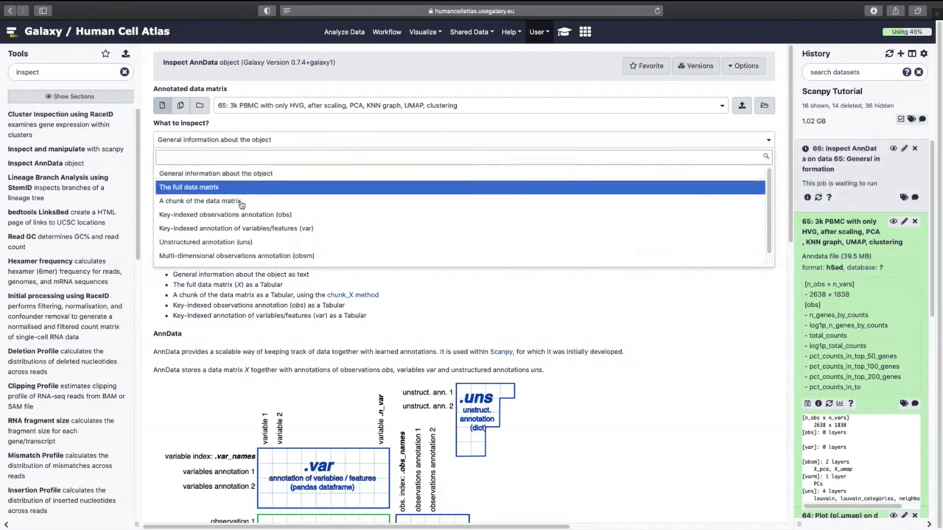
pyautogui.click(176, 212)
pyautogui.click(177, 212)
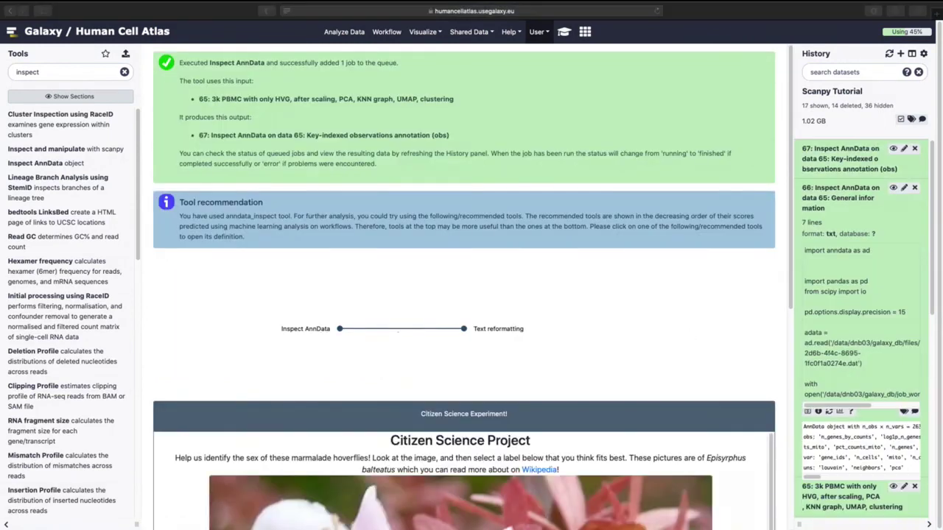
# View the general information output of dataset 65 and locate the 'louvain' entry among the observations
pyautogui.click(893, 187)
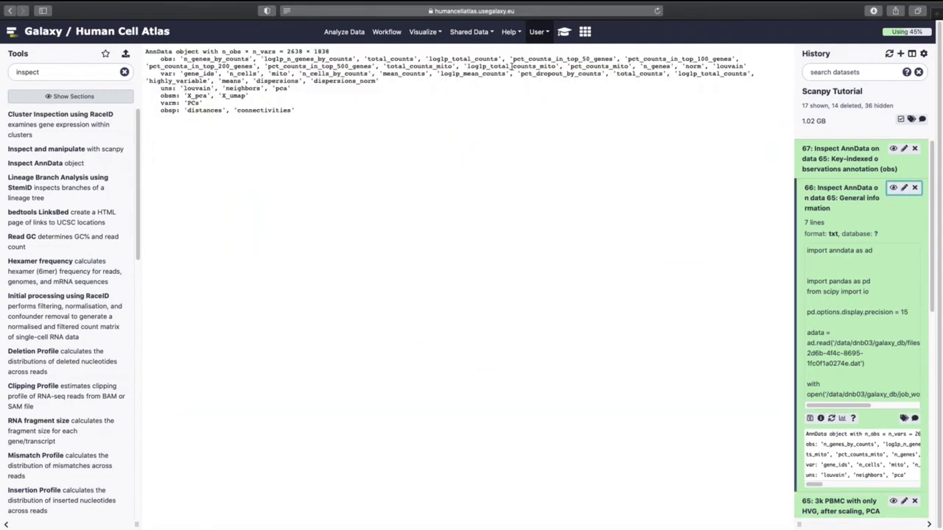
pyautogui.moveTo(713, 65); pyautogui.dragTo(751, 65)
pyautogui.click(750, 67)
pyautogui.click(848, 193)
# View dataset 67's observations annotation table and examine the louvain column alongside the cell index
pyautogui.click(893, 149)
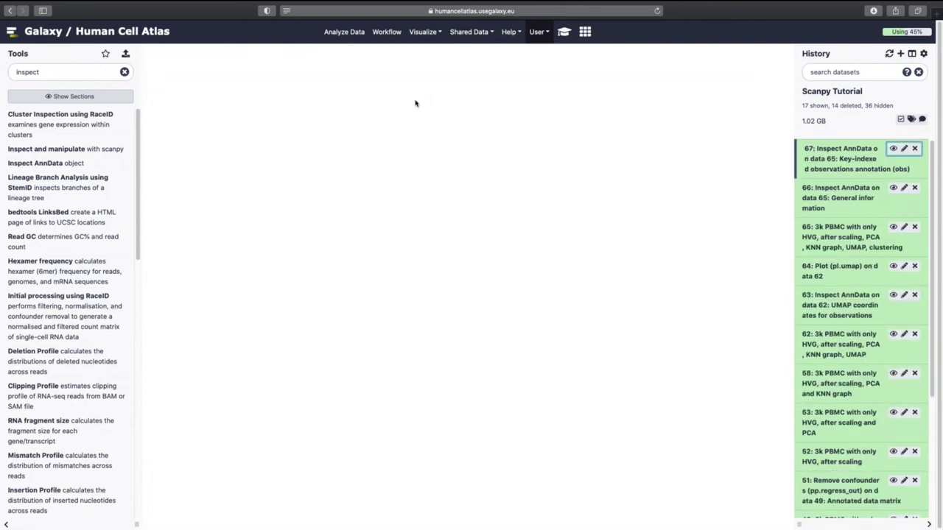
pyautogui.hscroll(10, 598, 150)
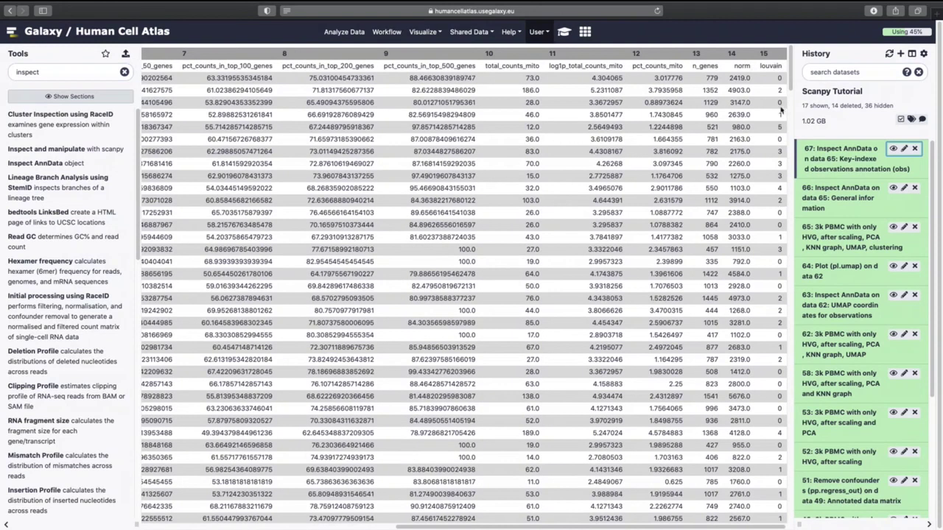
pyautogui.hscroll(-10, 676, 199)
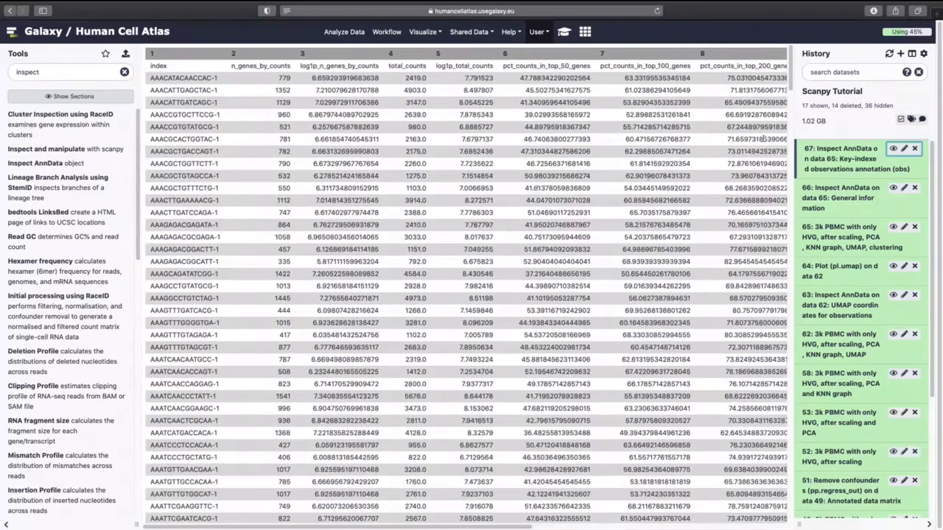
pyautogui.hscroll(10, 773, 118)
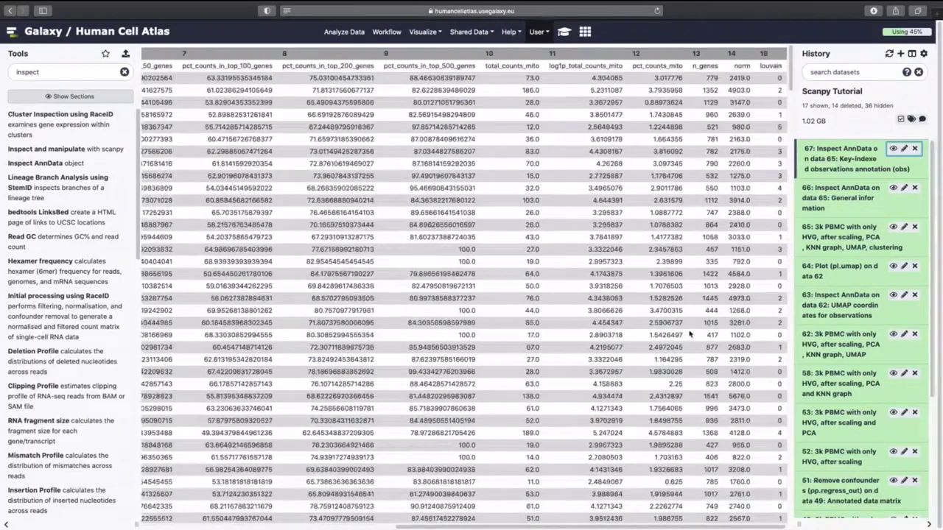
pyautogui.hscroll(-10, 695, 335)
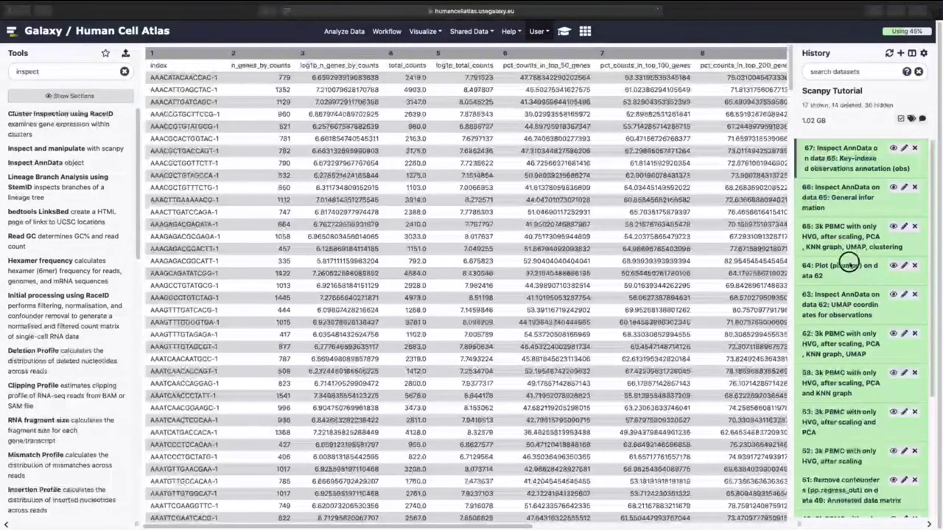
# Reopen dataset 64's Plot job with dataset 65 as input and the UMAP scatter plot method 'pl.umap'
pyautogui.click(855, 269)
pyautogui.click(893, 265)
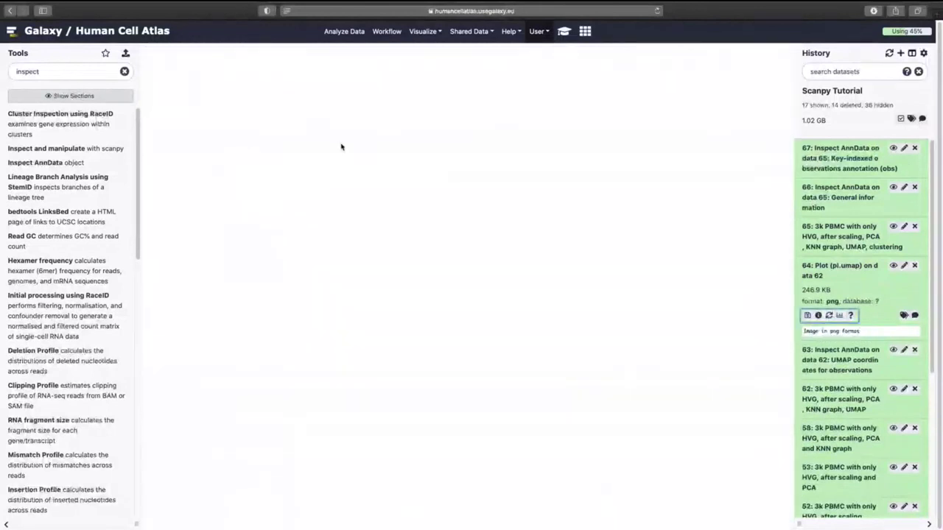
pyautogui.click(311, 109)
pyautogui.click(307, 139)
pyautogui.click(221, 176)
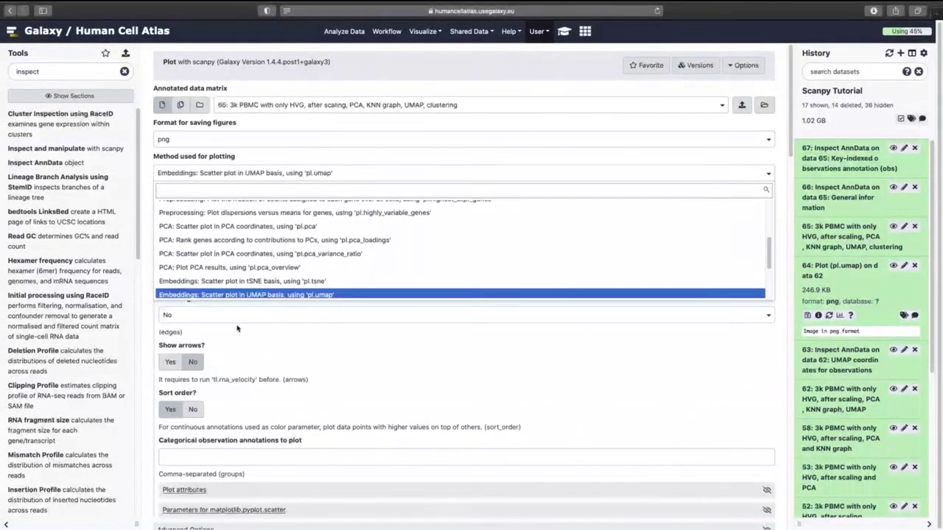
pyautogui.scroll(-3, 237, 265)
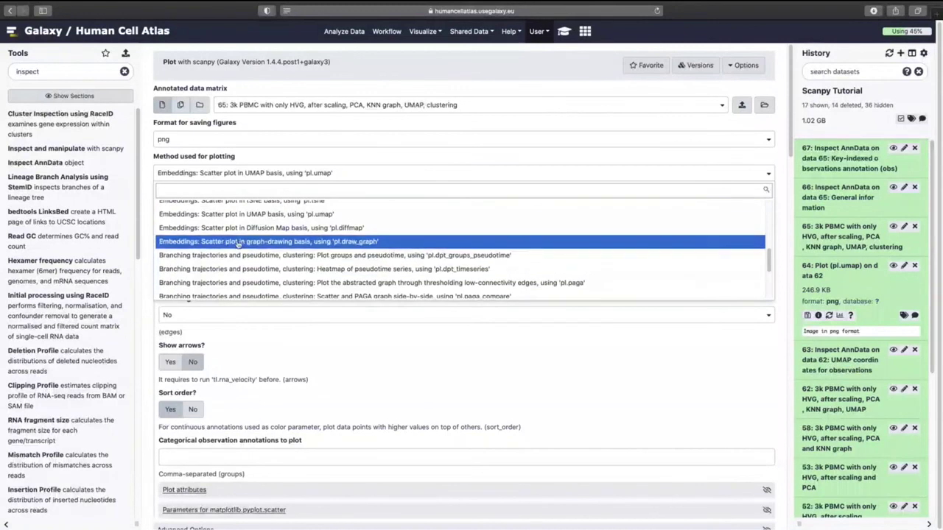
pyautogui.scroll(1, 238, 235)
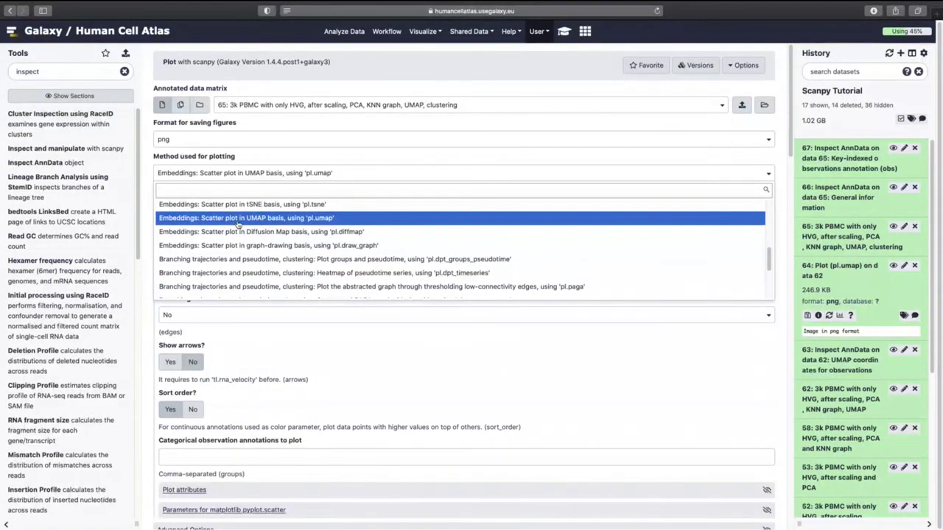
pyautogui.click(238, 221)
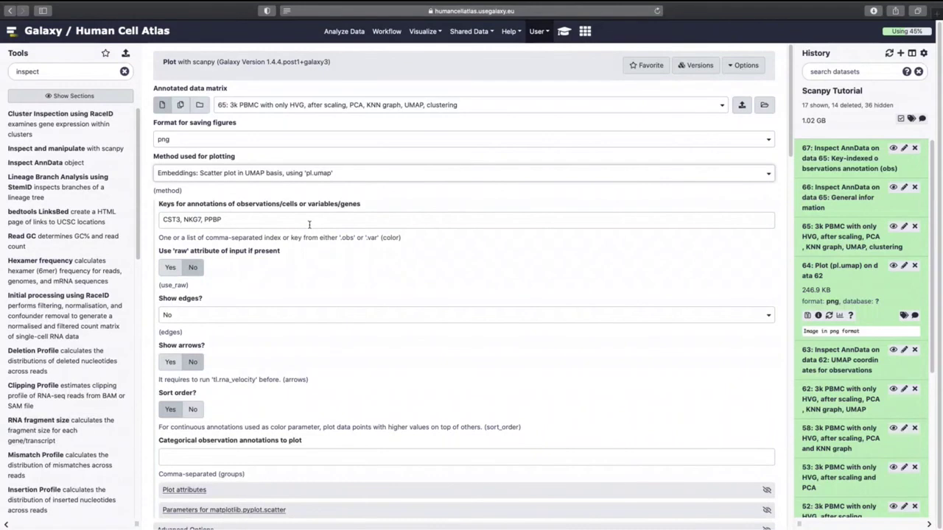
# Add louvain to the annotation keys so that they read 'louvain, CST3, NKG7, PPBP'
pyautogui.click(234, 214)
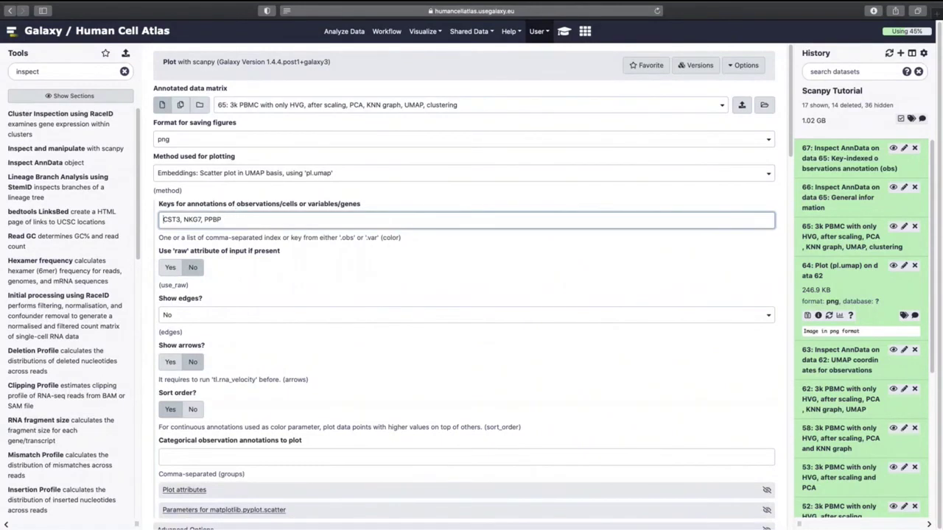
pyautogui.write('Louvain,')
pyautogui.click(166, 221)
pyautogui.press('BackSpace')
pyautogui.write('l')
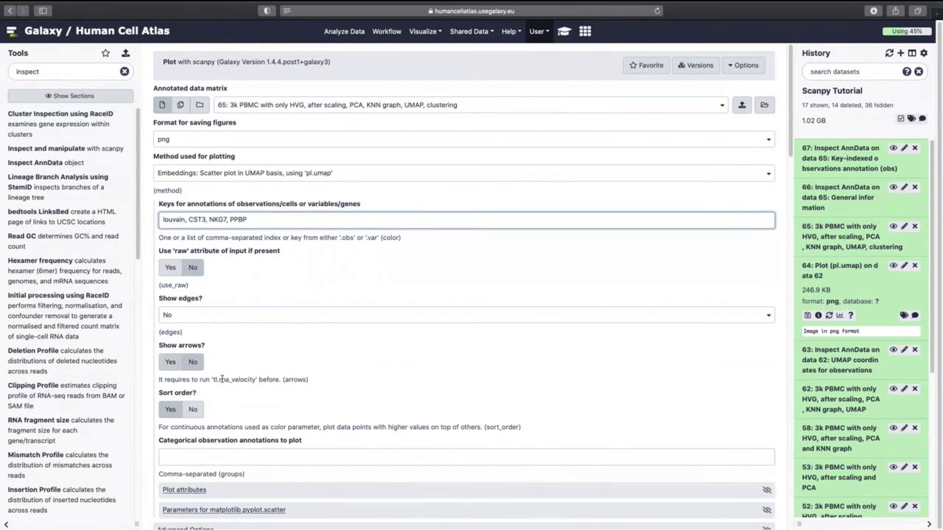
# Set the number of panels per row to 2 in the plot attributes
pyautogui.scroll(-4, 221, 377)
pyautogui.click(196, 338)
pyautogui.scroll(-5, 206, 406)
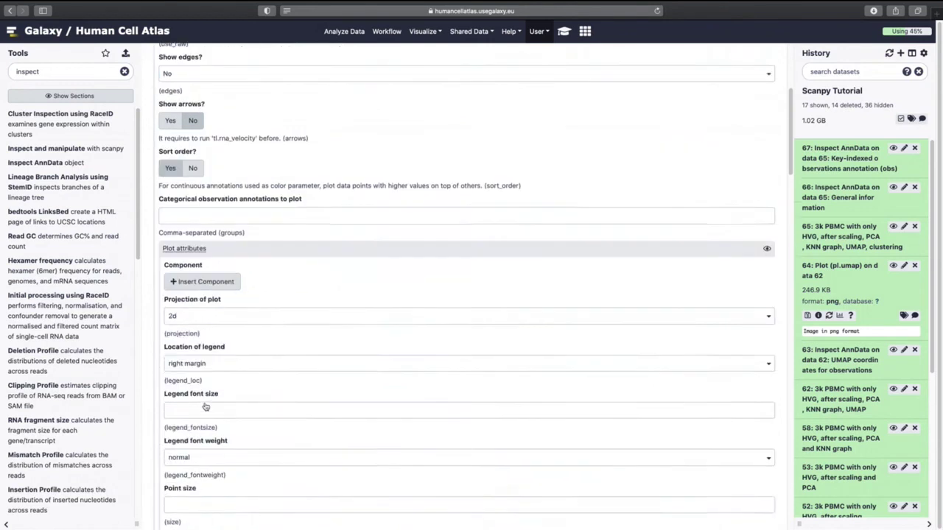
pyautogui.scroll(-4, 206, 406)
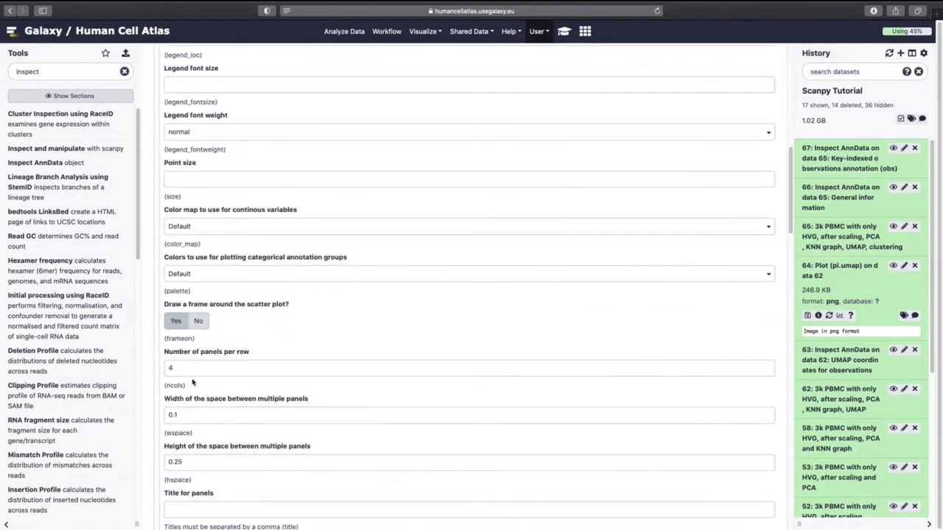
pyautogui.click(166, 368)
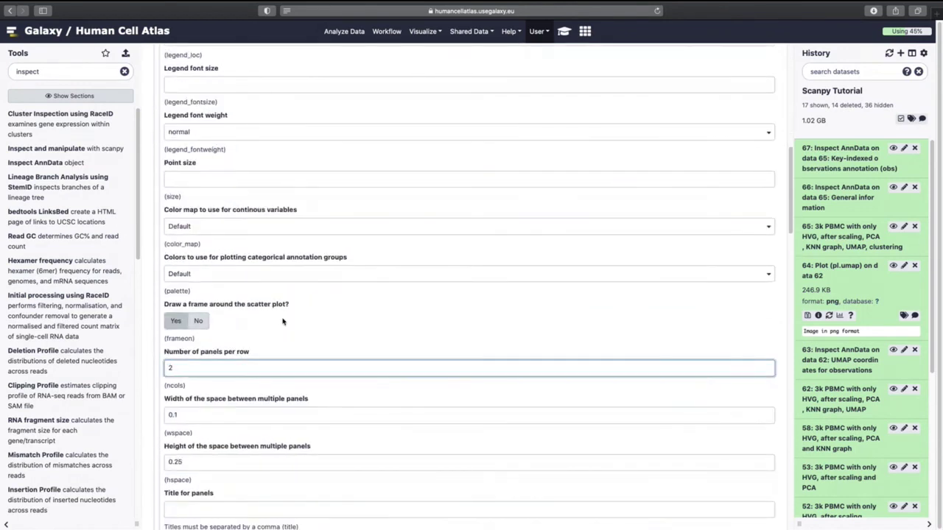
# Set the colors for plotting categorical annotation groups to 'viridis (Perceptually Uniform Sequential)'
pyautogui.scroll(6, 288, 318)
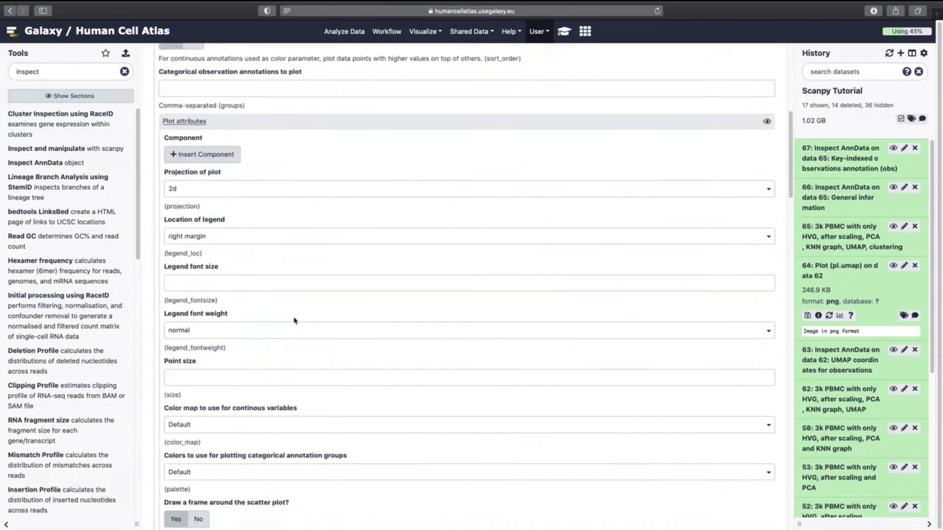
pyautogui.scroll(-4, 298, 318)
pyautogui.scroll(-2, 302, 318)
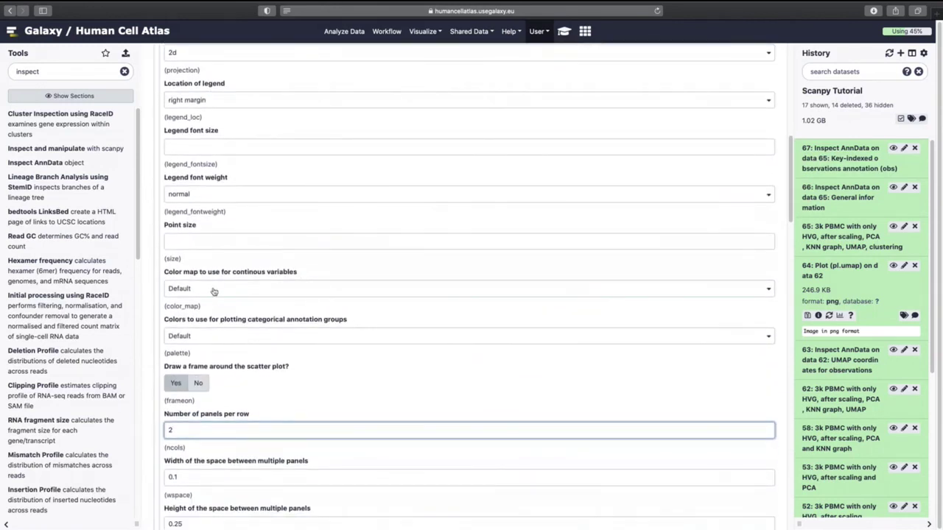
pyautogui.click(227, 337)
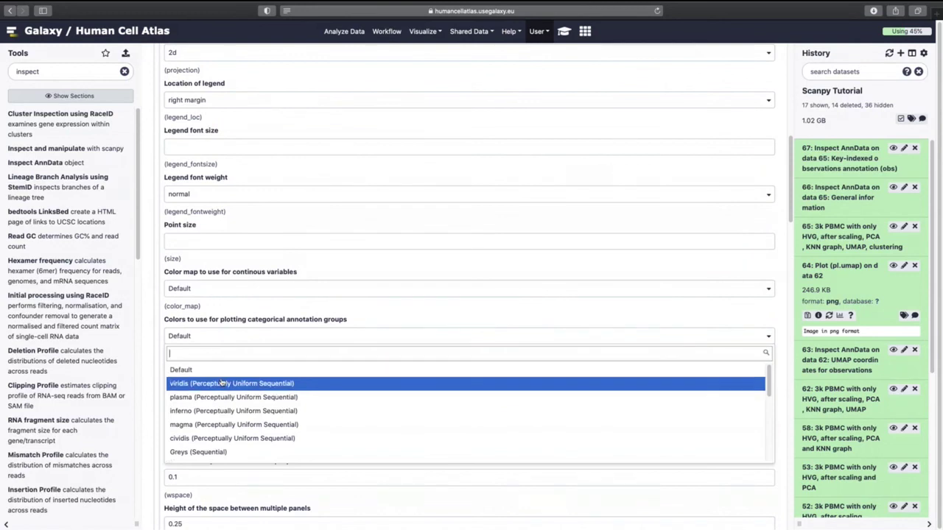
pyautogui.click(219, 382)
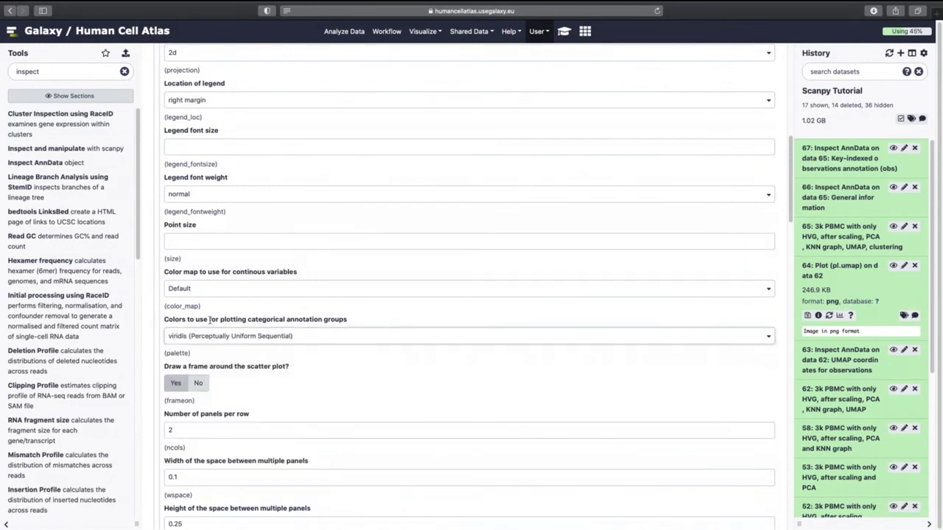
# Run the Plot job on dataset 65 and view the UMAP plot it produces
pyautogui.scroll(-5, 249, 382)
pyautogui.click(181, 410)
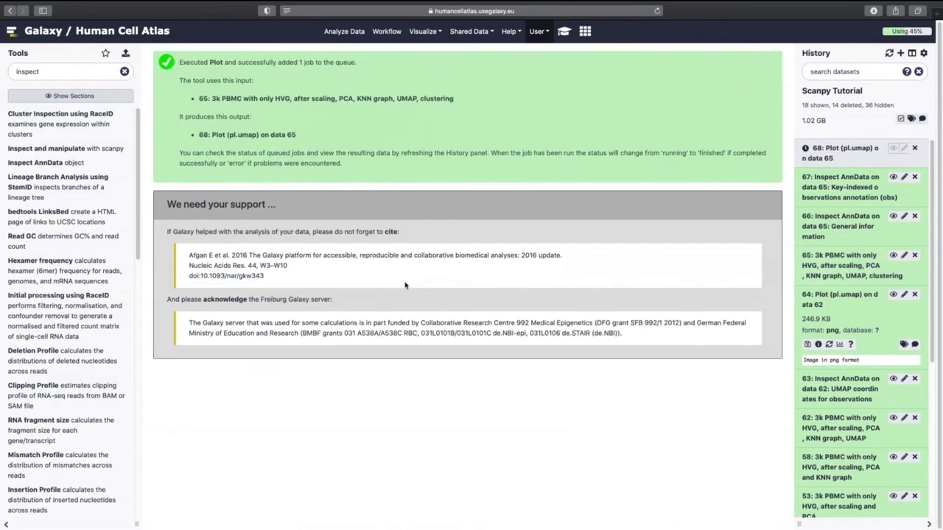
pyautogui.click(859, 303)
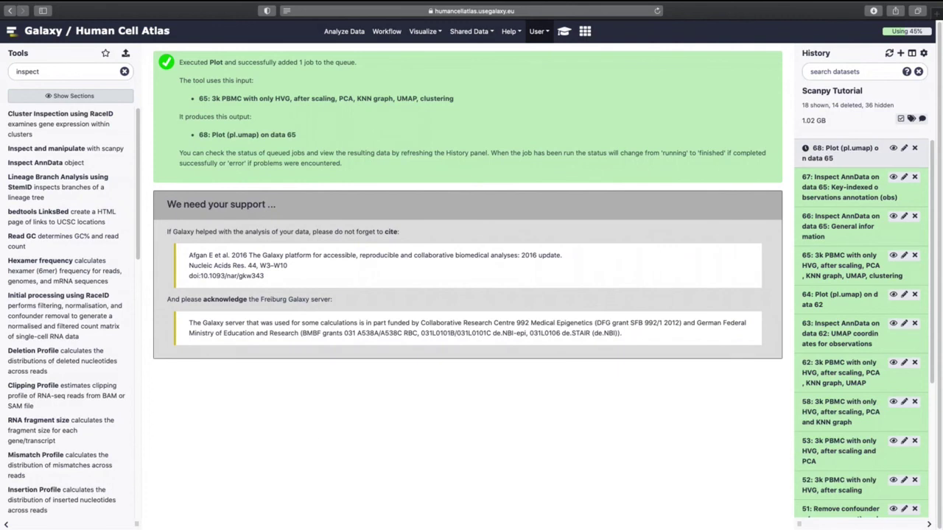
pyautogui.click(893, 148)
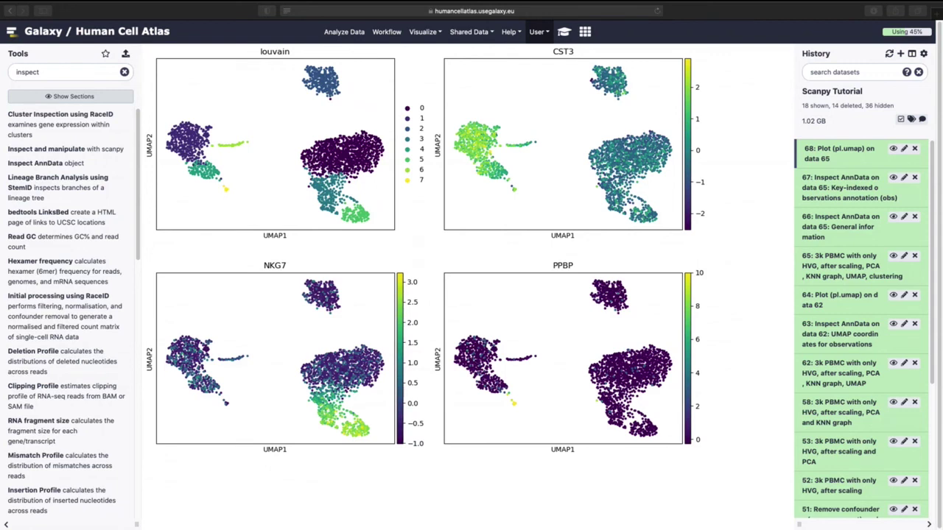
# Set up Inspect and manipulate on dataset 65 with the method 'Rank genes for characterizing groups, using tl.rank_genes_groups'
pyautogui.click(96, 150)
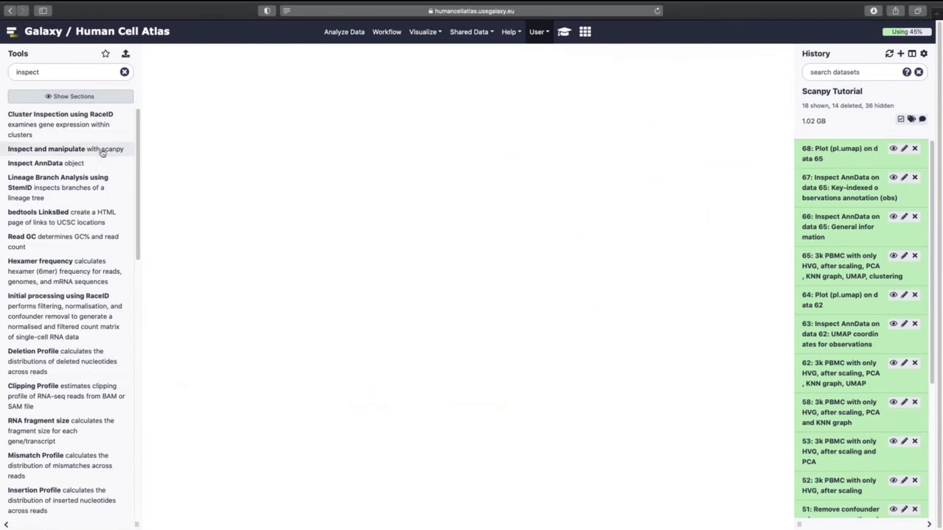
pyautogui.click(278, 107)
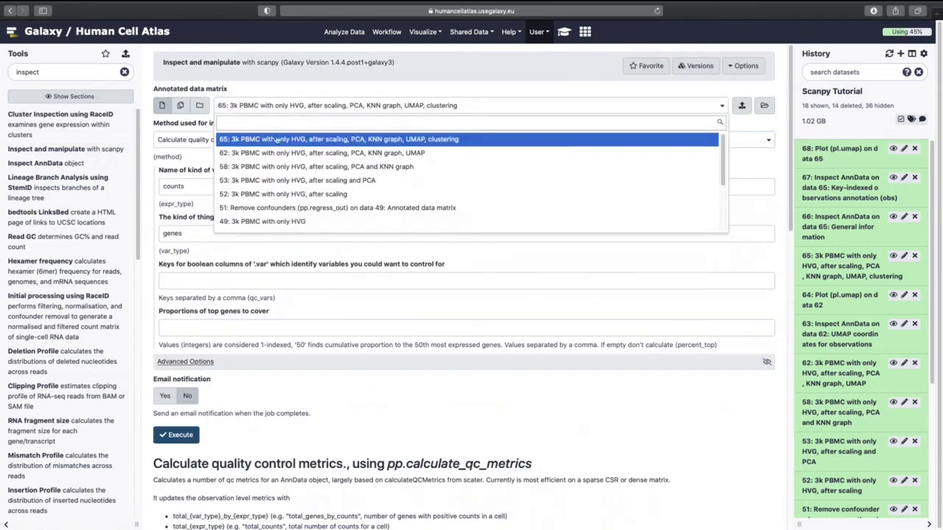
pyautogui.click(275, 140)
pyautogui.click(276, 141)
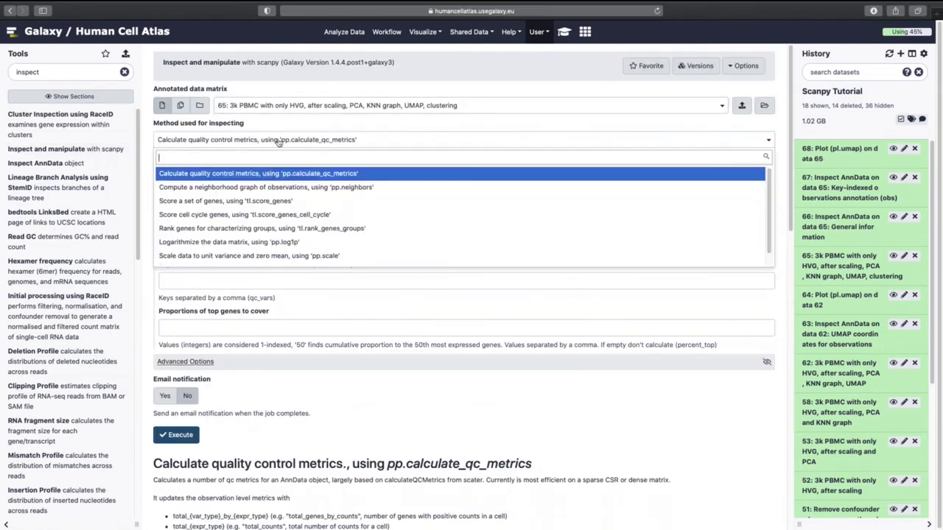
pyautogui.click(255, 229)
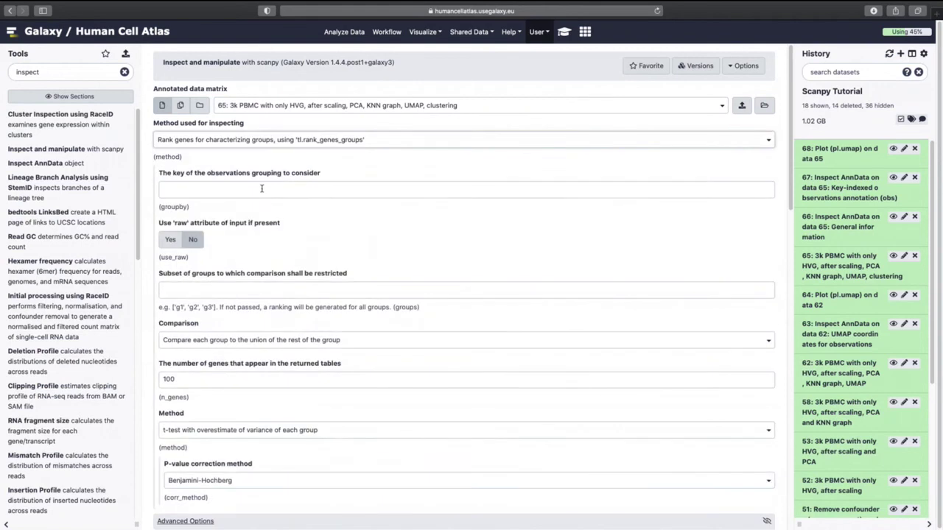
# Set the observations grouping key to louvain, enable use of the 'raw' attribute, and choose t-test as the ranking method
pyautogui.click(262, 190)
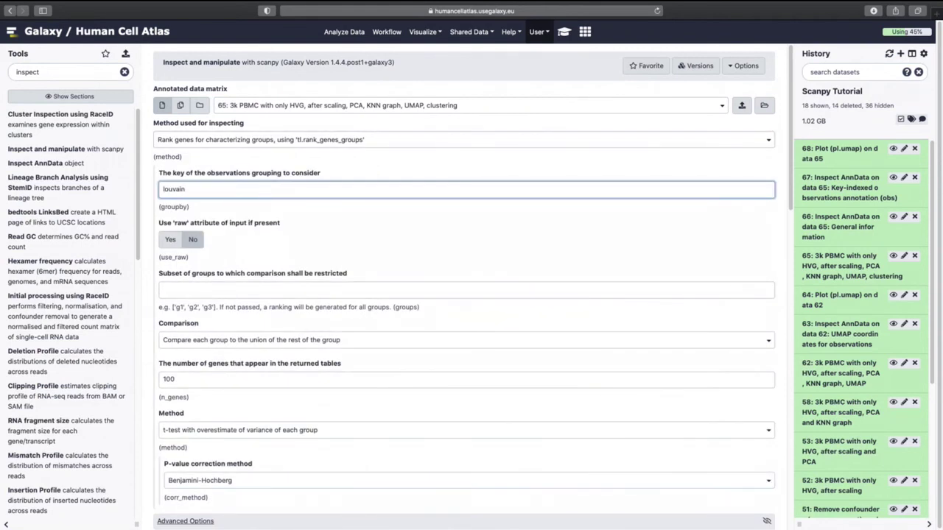
pyautogui.click(177, 246)
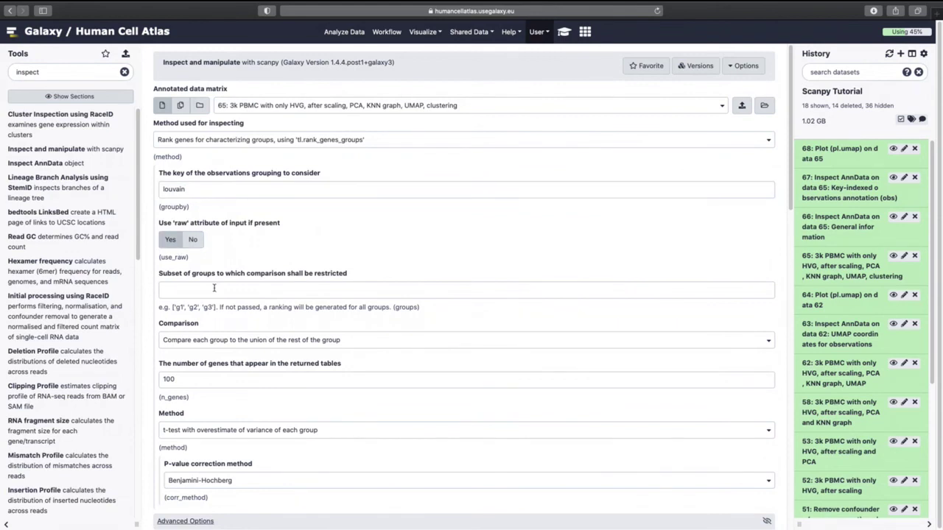
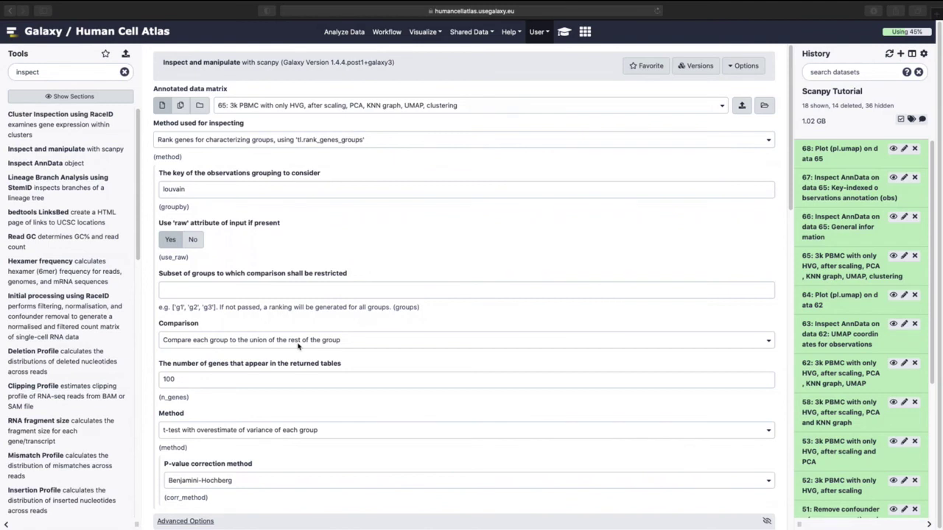
pyautogui.scroll(-2, 295, 343)
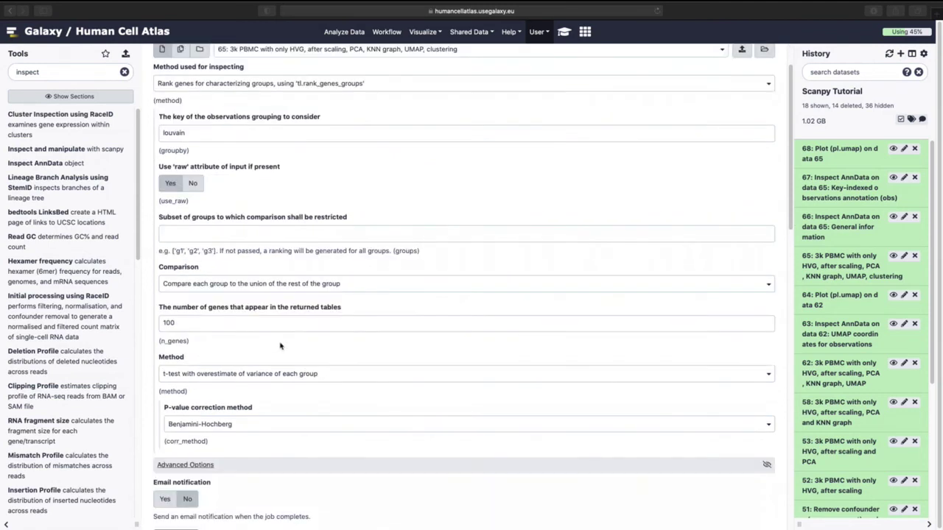
pyautogui.click(282, 375)
pyautogui.click(250, 414)
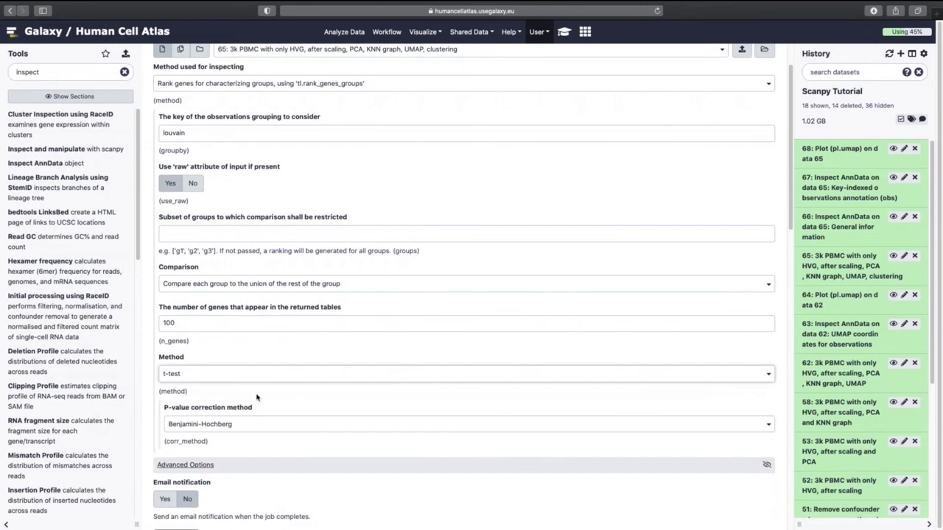
# Run the gene ranking job and expand the details of its output, dataset 69
pyautogui.scroll(-2, 249, 424)
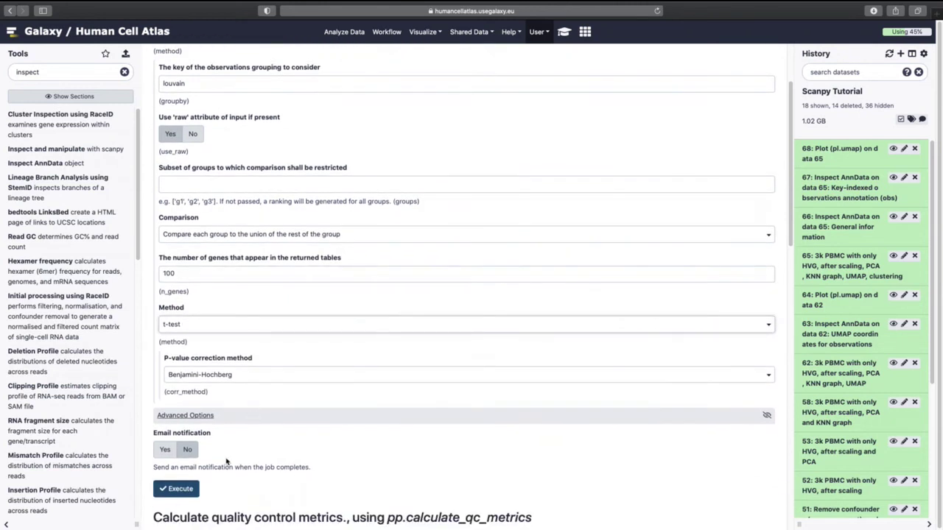
pyautogui.click(181, 489)
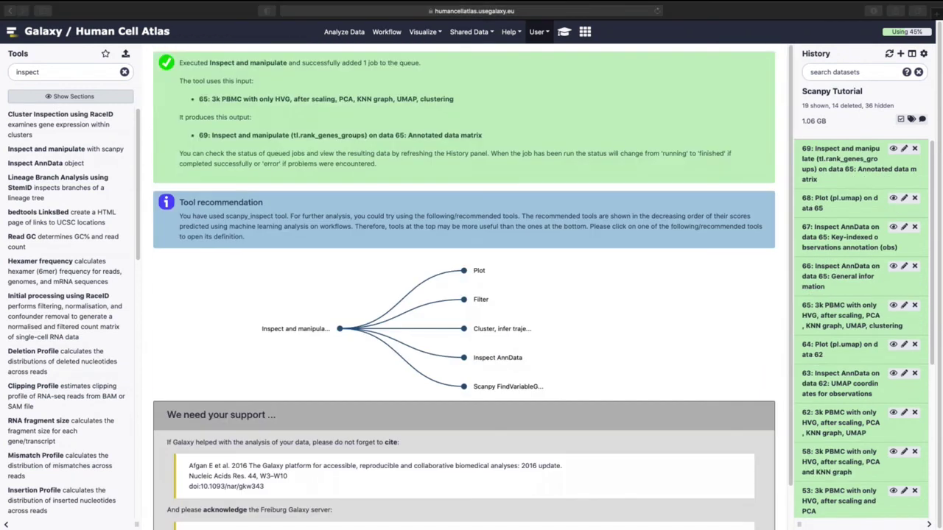
pyautogui.click(848, 166)
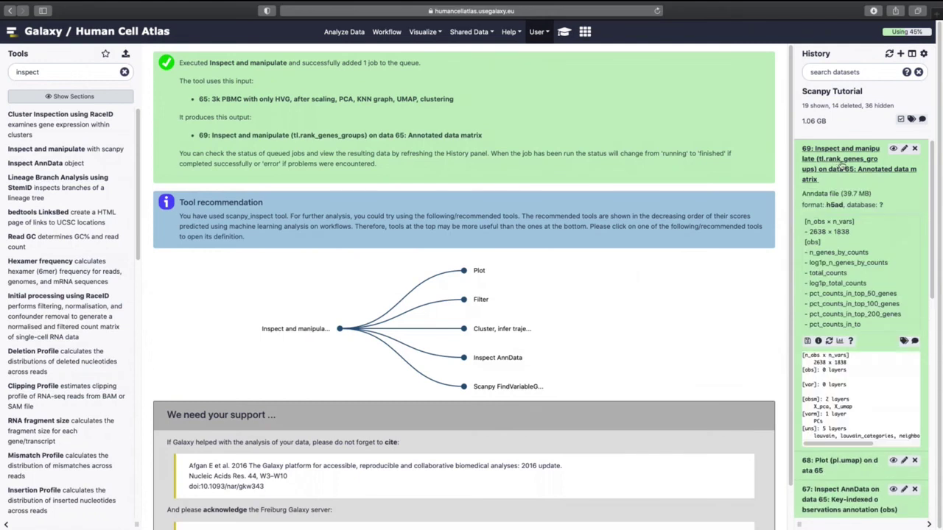
pyautogui.moveTo(861, 445); pyautogui.dragTo(811, 443)
# Run Inspect AnnData for general information on dataset 69 and check the rank_genes_groups entry under uns in the result
pyautogui.click(44, 162)
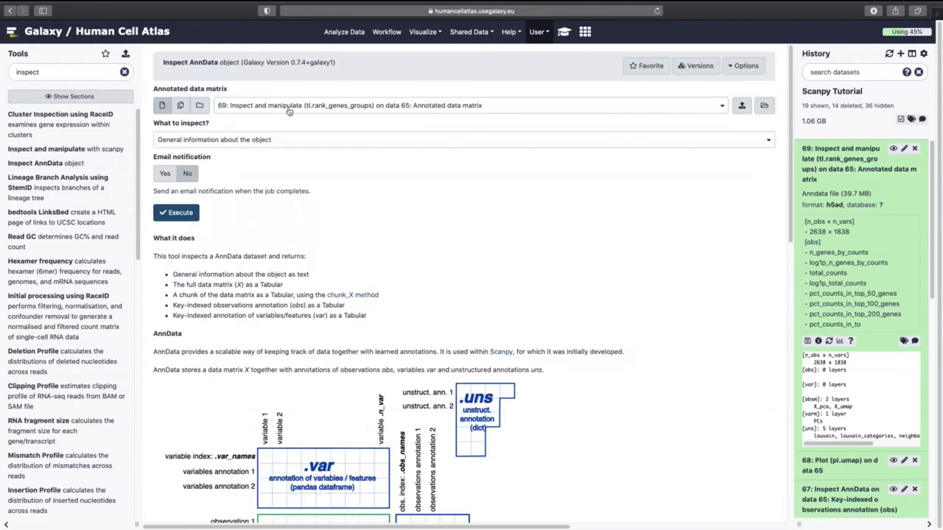
pyautogui.click(177, 212)
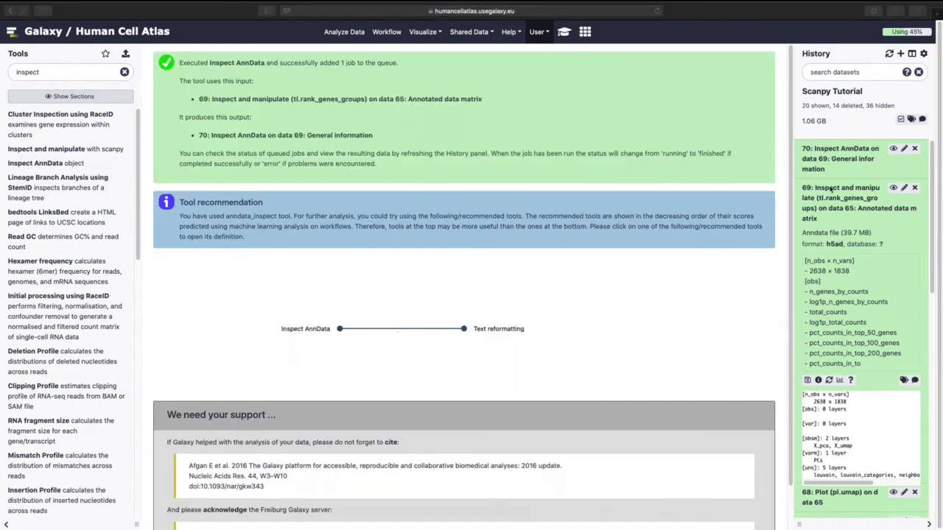
pyautogui.click(893, 148)
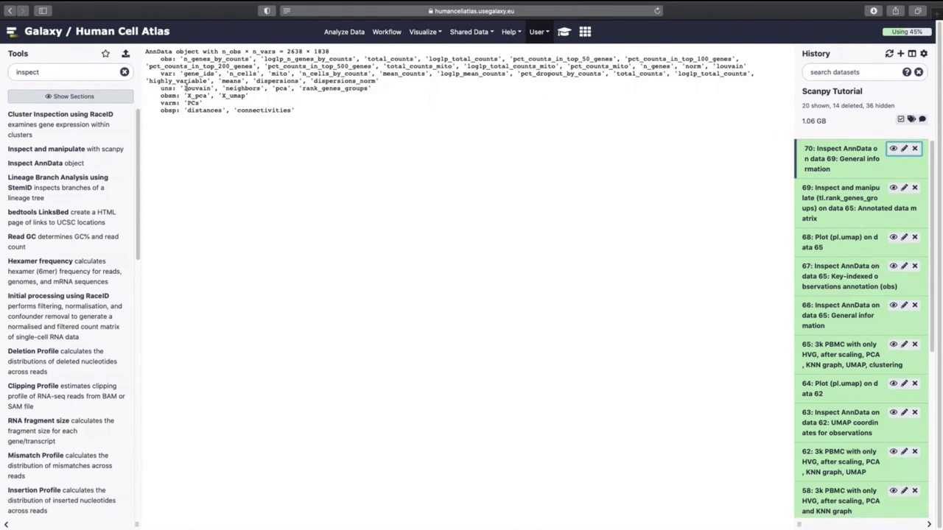
pyautogui.moveTo(292, 86); pyautogui.dragTo(371, 86)
pyautogui.click(370, 86)
# Rerun Inspect AnnData on dataset 69 to extract the rank gene groups from the unstructured annotation (uns)
pyautogui.click(831, 164)
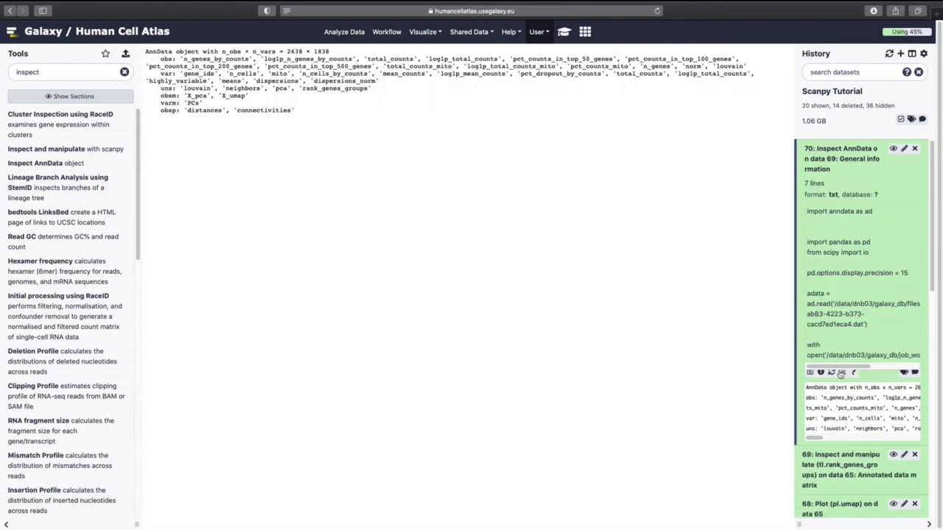
pyautogui.click(829, 379)
pyautogui.click(246, 141)
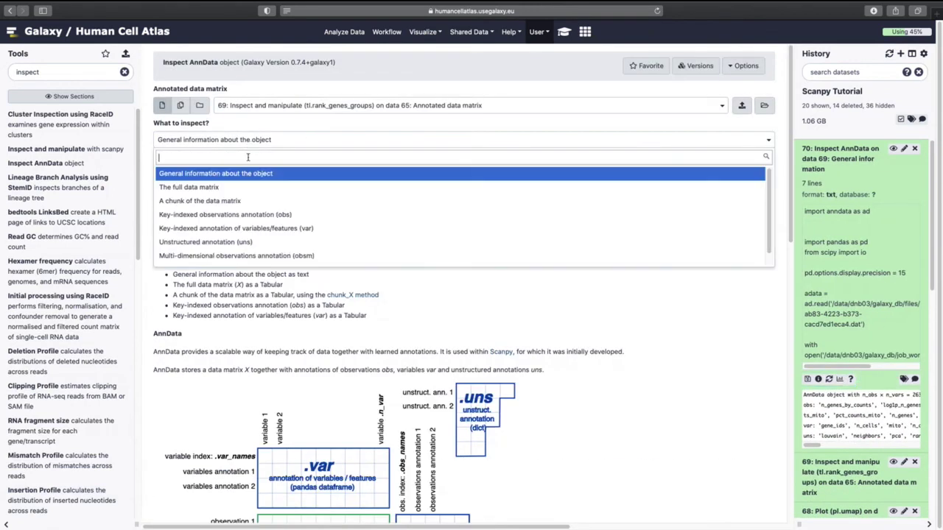
pyautogui.click(256, 243)
pyautogui.click(221, 177)
pyautogui.click(207, 251)
pyautogui.click(193, 257)
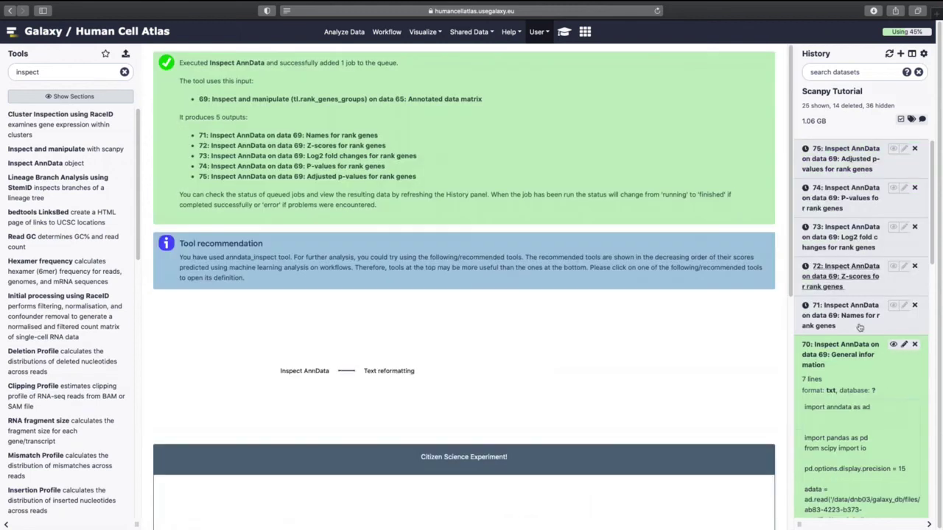
# Reopen the UMAP Plot job of dataset 68 for a rerun, with dataset 69 as the annotated data matrix
pyautogui.click(849, 361)
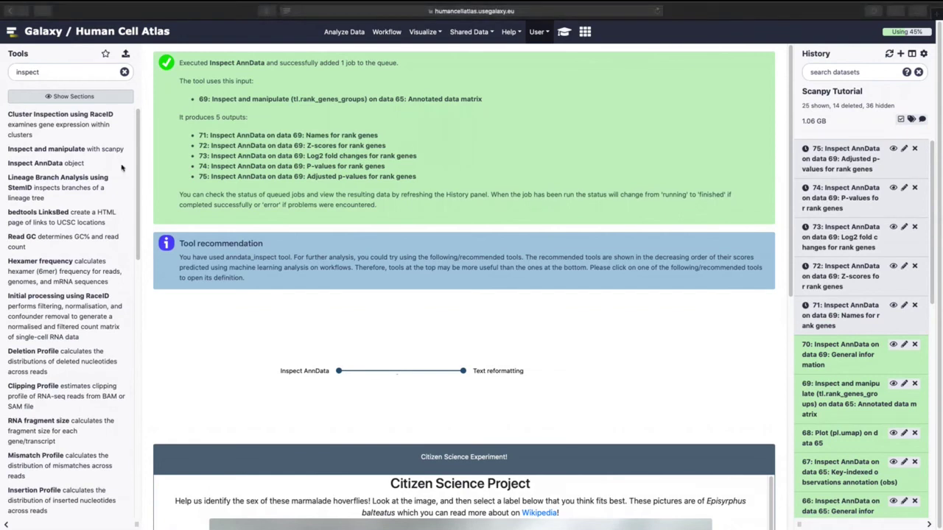
pyautogui.click(838, 439)
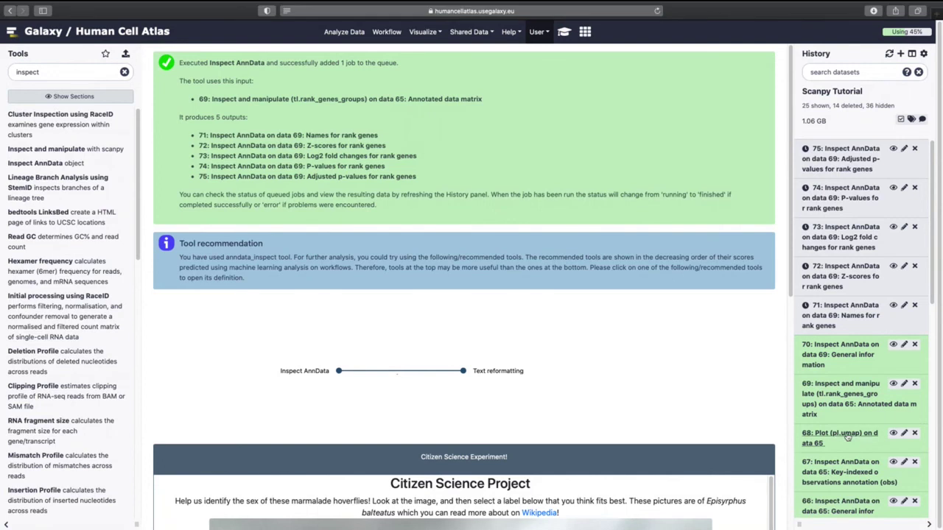
pyautogui.scroll(-1, 840, 461)
pyautogui.click(834, 465)
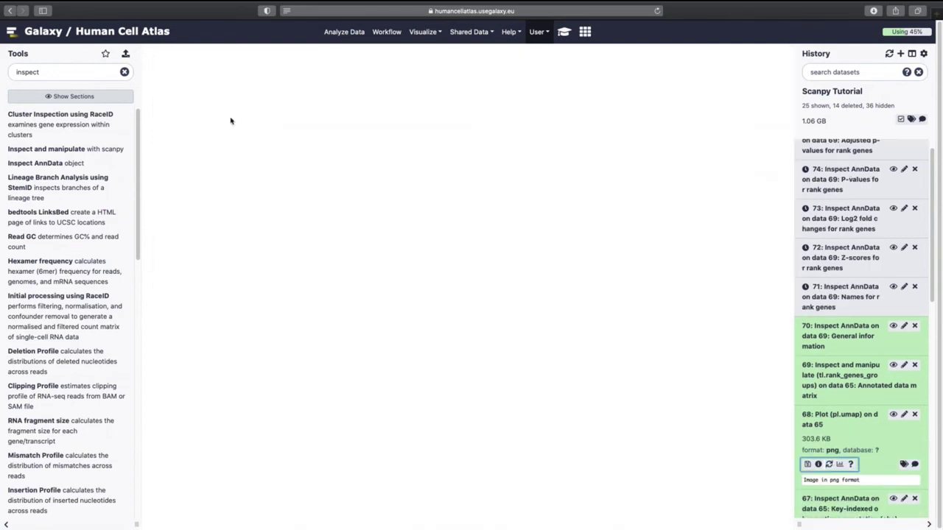
pyautogui.click(256, 107)
pyautogui.click(260, 139)
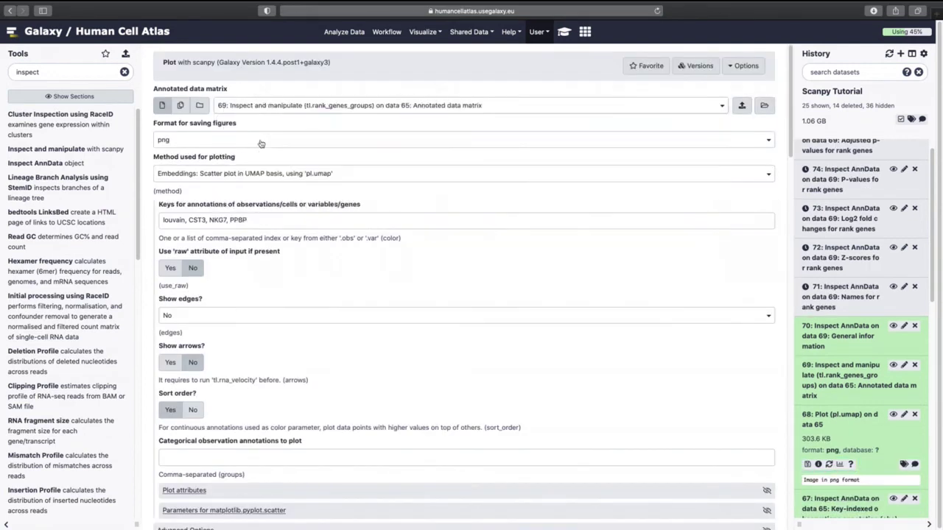
# Set the plotting method to 'Marker genes: Plot ranking of genes using dotplot plot, using pl.rank_genes_groups'
pyautogui.click(258, 174)
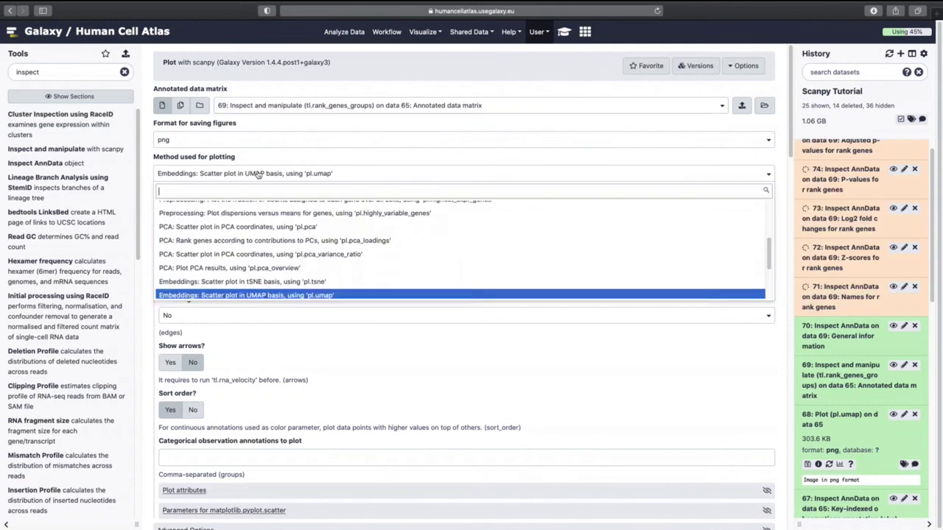
pyautogui.scroll(1, 243, 258)
pyautogui.scroll(-5, 242, 256)
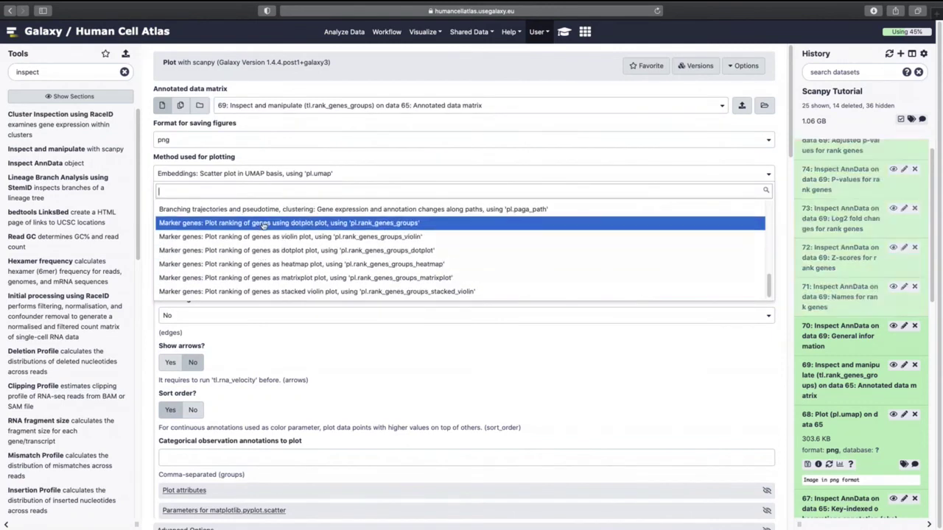
pyautogui.click(264, 224)
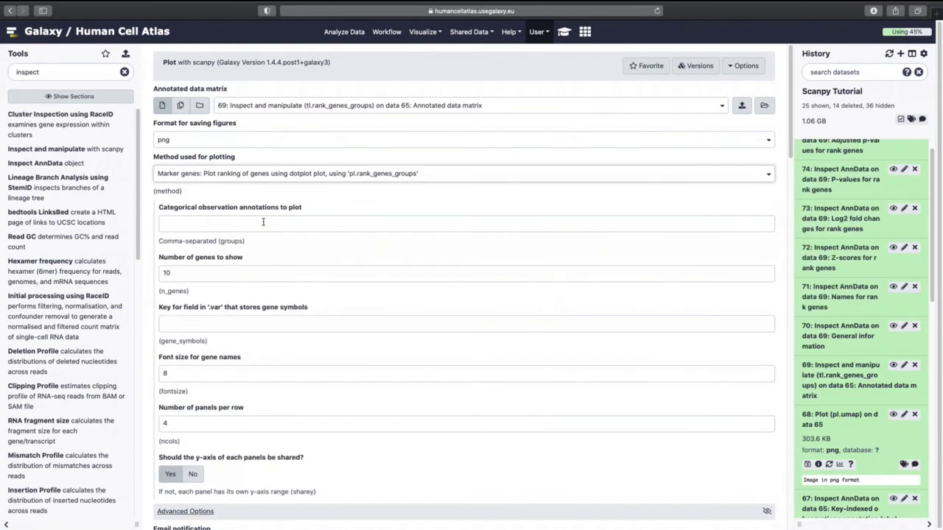
# Set the number of genes to show to 20 and the number of panels per row to 3
pyautogui.doubleClick(190, 275)
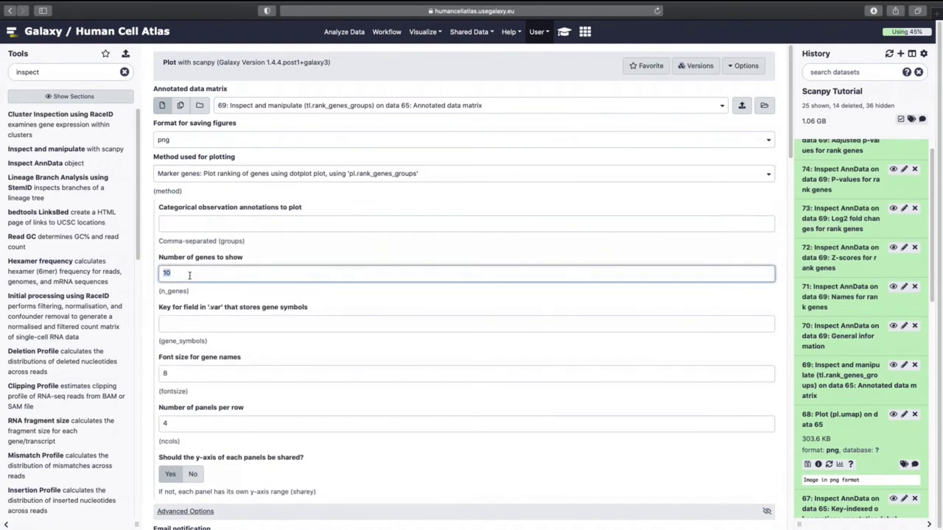
pyautogui.write('20')
pyautogui.doubleClick(186, 424)
pyautogui.write('3')
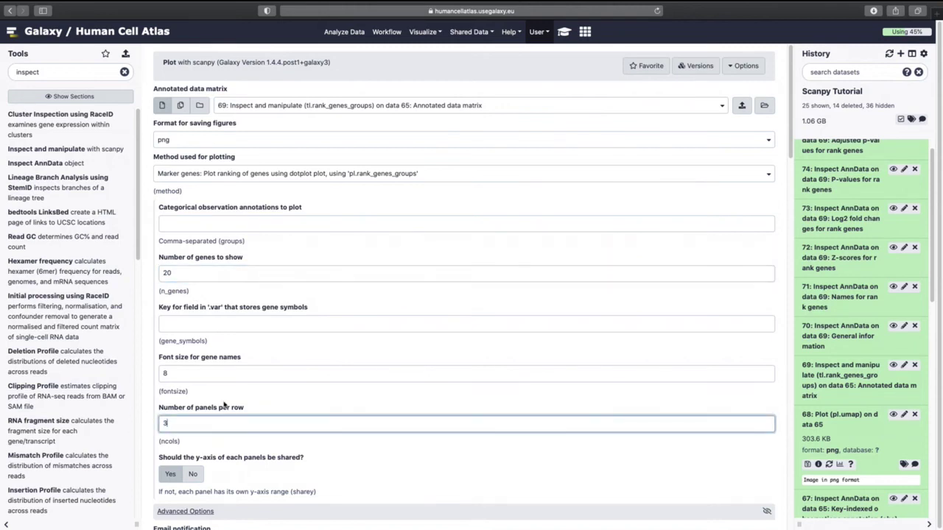
# Turn off sharing of the y-axis between panels, run the Plot job, and view the resulting marker gene plot
pyautogui.scroll(-1, 224, 406)
pyautogui.click(191, 417)
pyautogui.scroll(-2, 191, 417)
pyautogui.click(180, 443)
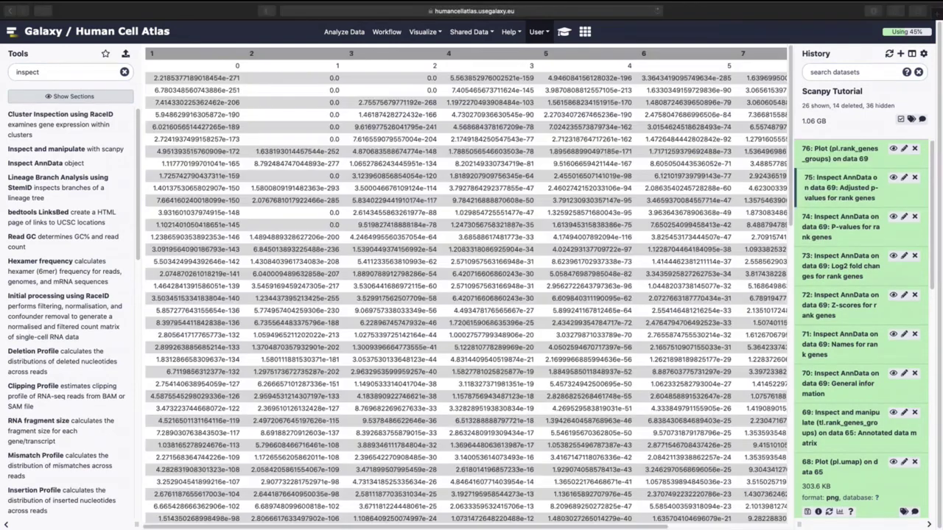
pyautogui.click(893, 149)
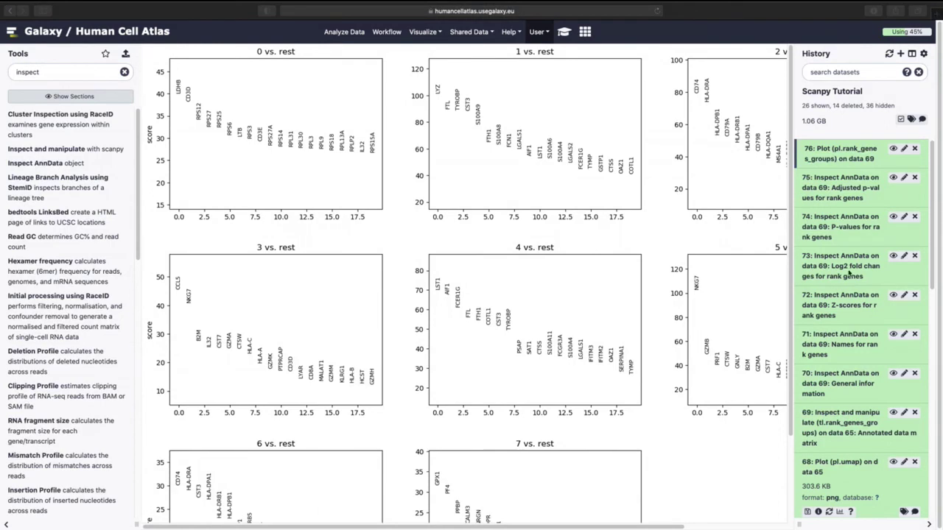
# View the names table for the ranked genes and read the tutorial's hands-on for ranking with the Wilcoxon rank sum
pyautogui.click(893, 335)
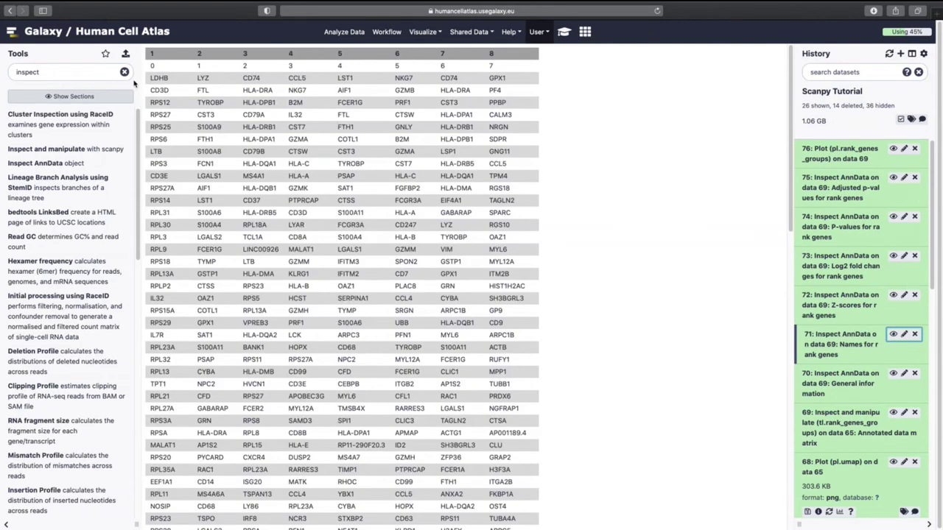
pyautogui.click(563, 31)
pyautogui.scroll(-1, 554, 338)
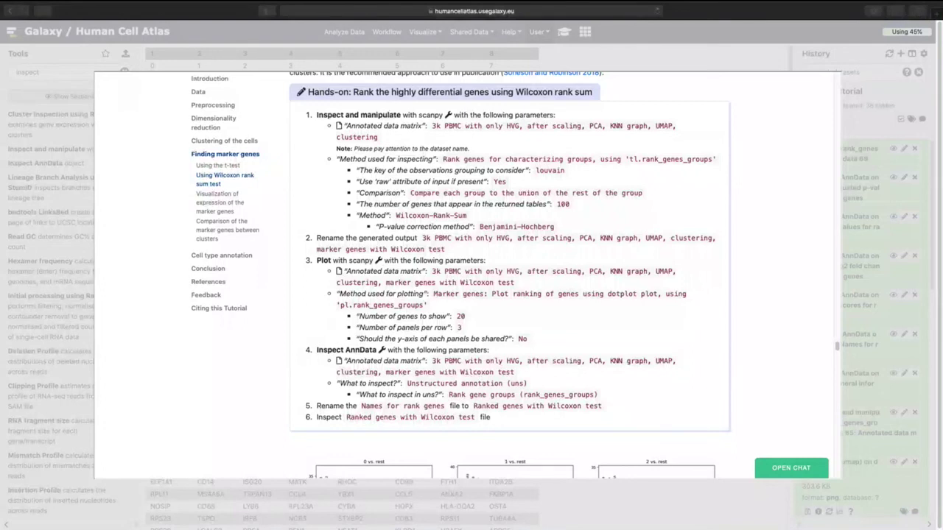
pyautogui.click(886, 184)
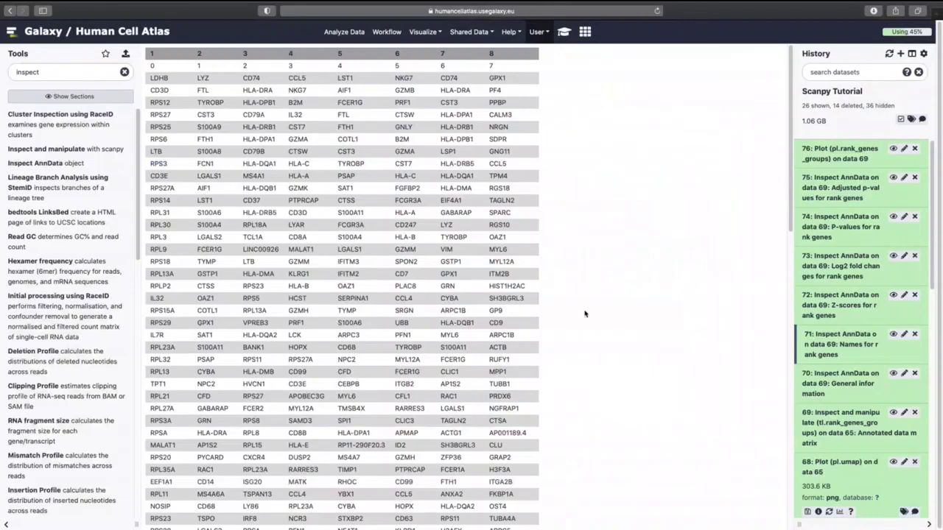
# Open Inspect and manipulate with scanpy and choose dataset 65, the clustered 3k PBMC data, as the annotated data matrix
pyautogui.click(91, 150)
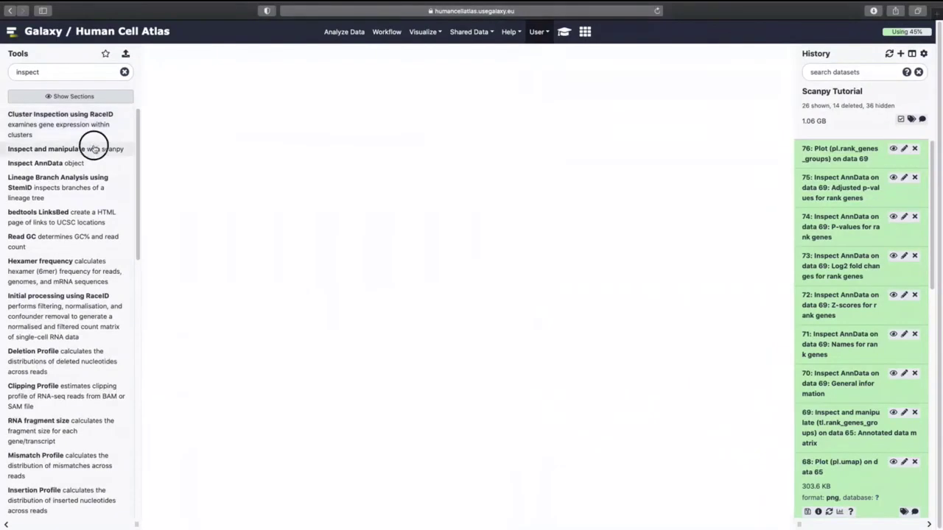
pyautogui.click(339, 109)
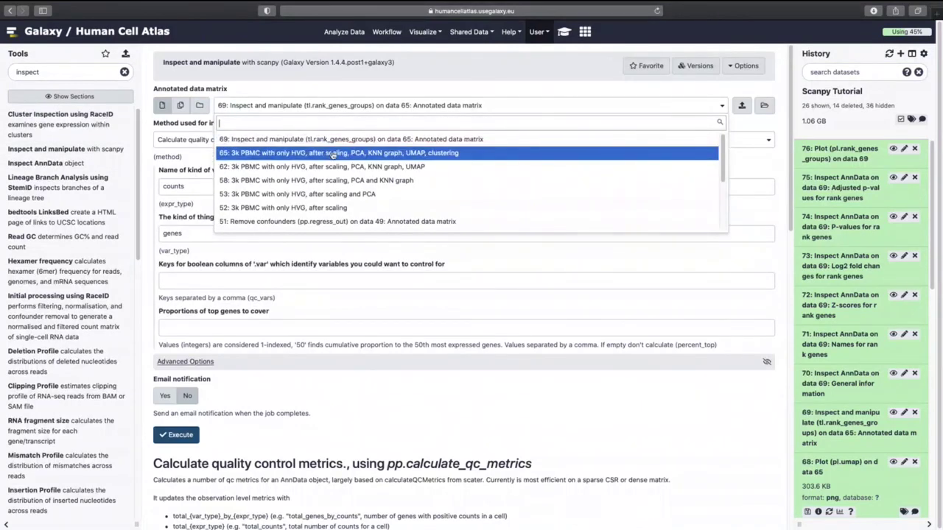
pyautogui.click(434, 139)
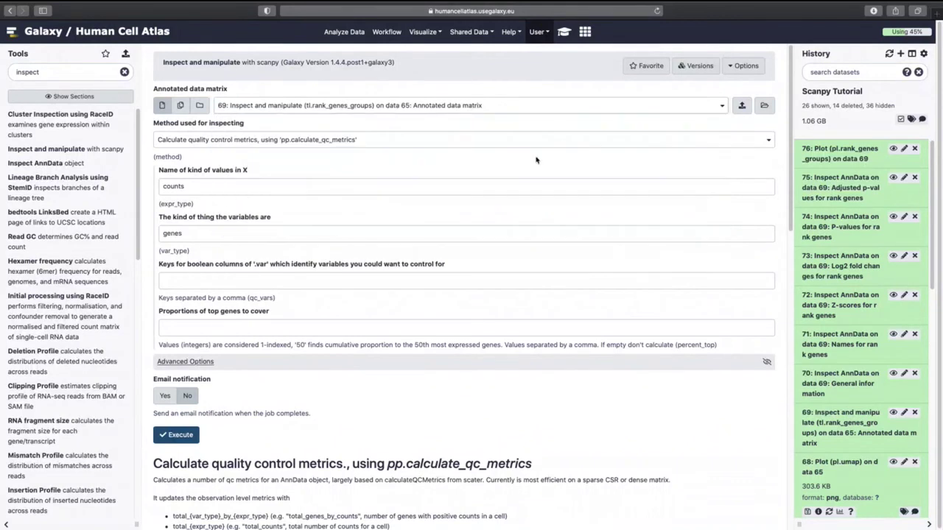
pyautogui.click(460, 103)
pyautogui.click(398, 155)
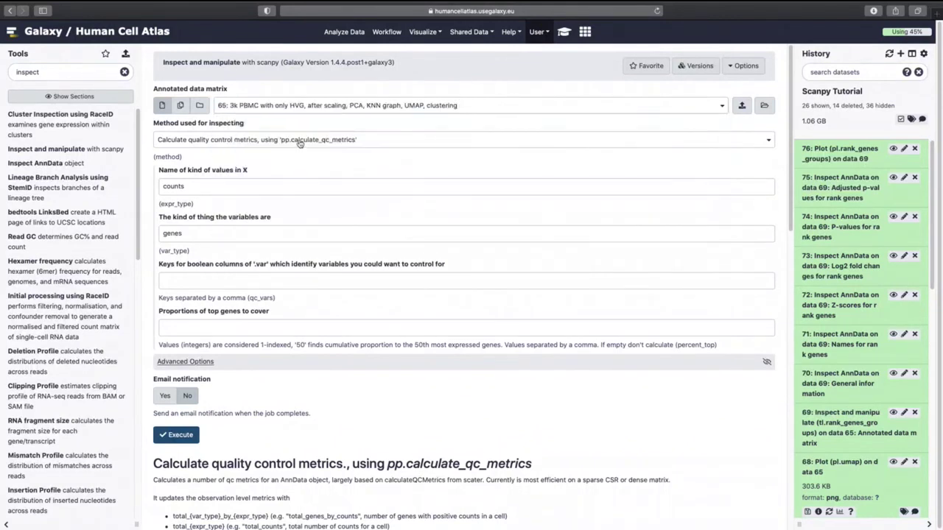
# Set the method to 'Rank genes for characterizing groups, using tl.rank_genes_groups', grouped by louvain and using the raw attribute
pyautogui.click(299, 141)
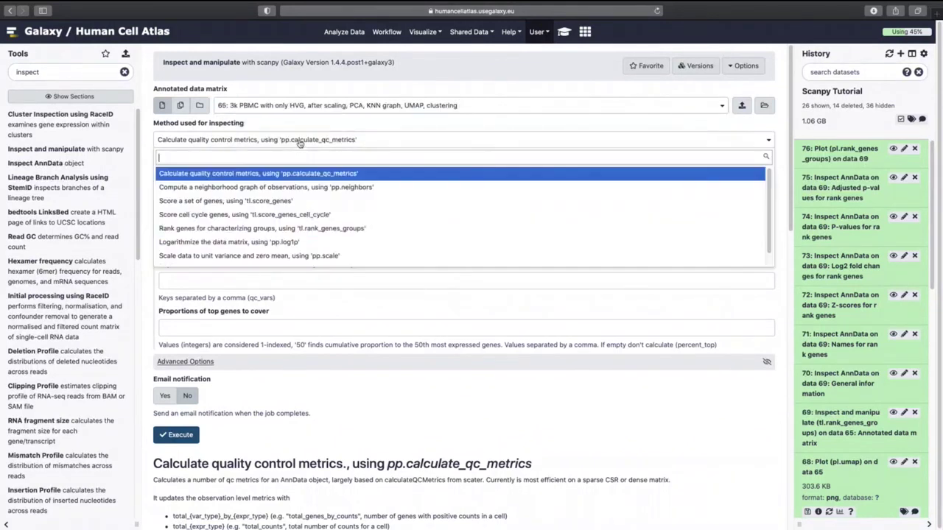
pyautogui.click(324, 229)
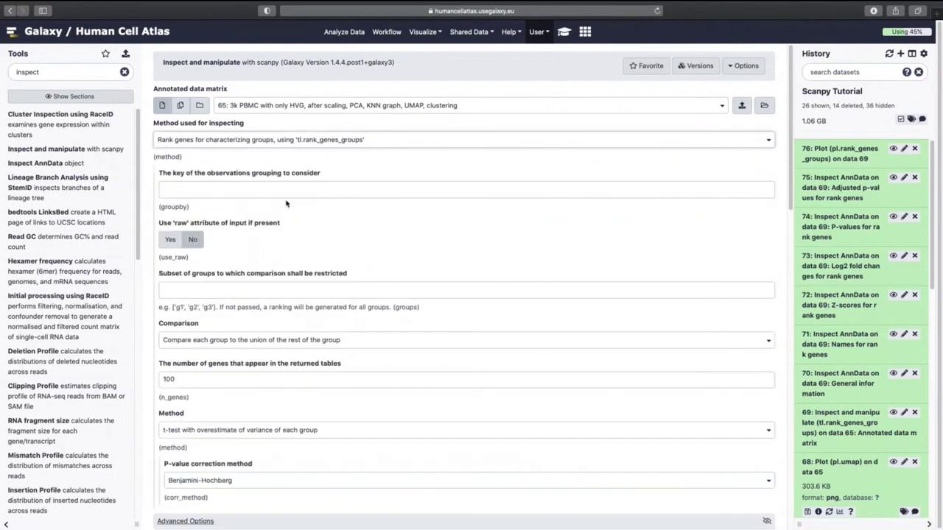
pyautogui.click(281, 191)
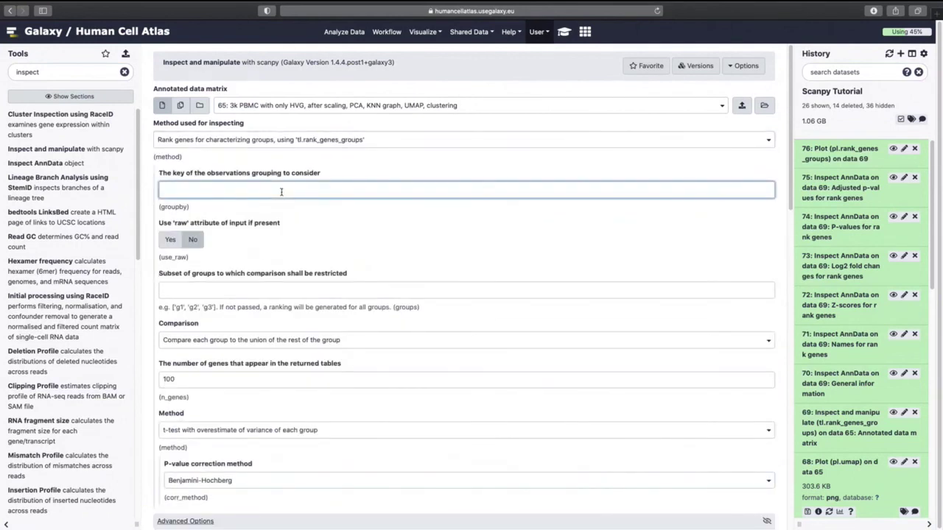
pyautogui.click(169, 239)
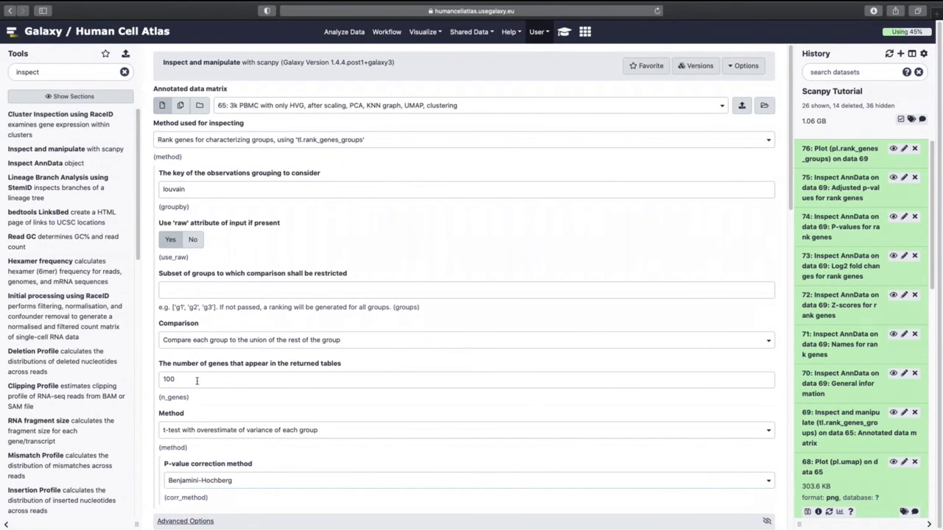
# Set the ranking test to Wilcoxon-Rank-Sum and run the Inspect and manipulate job
pyautogui.click(196, 429)
pyautogui.click(196, 478)
pyautogui.scroll(-5, 213, 427)
pyautogui.scroll(-1, 226, 429)
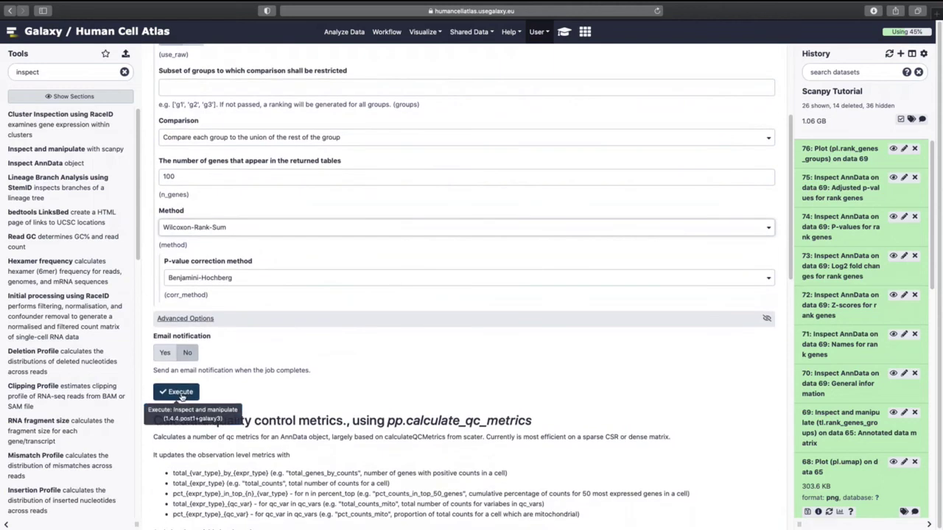
pyautogui.click(180, 393)
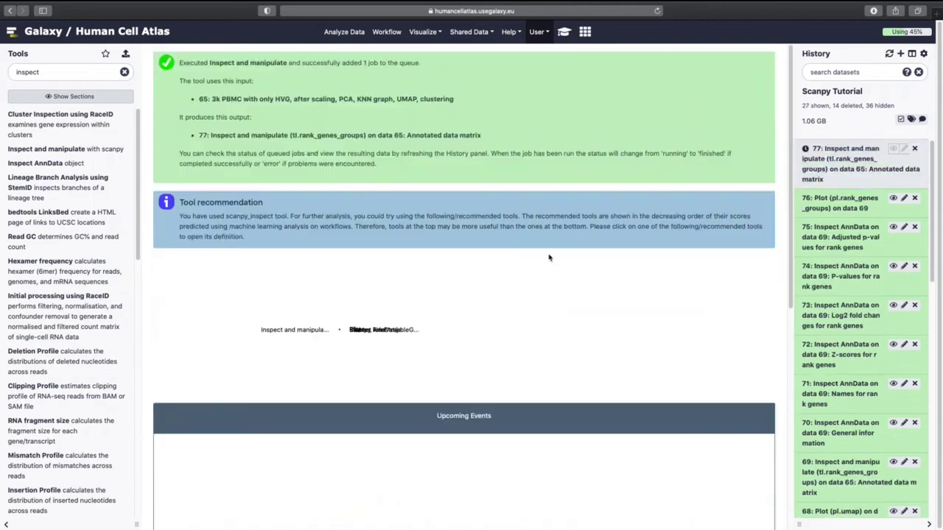
# Rename dataset 69 as "3k PBMC with only HVG, after scaling, PCA, KNN graph, UMAP, clustering, marker genes with t-test"
pyautogui.click(563, 33)
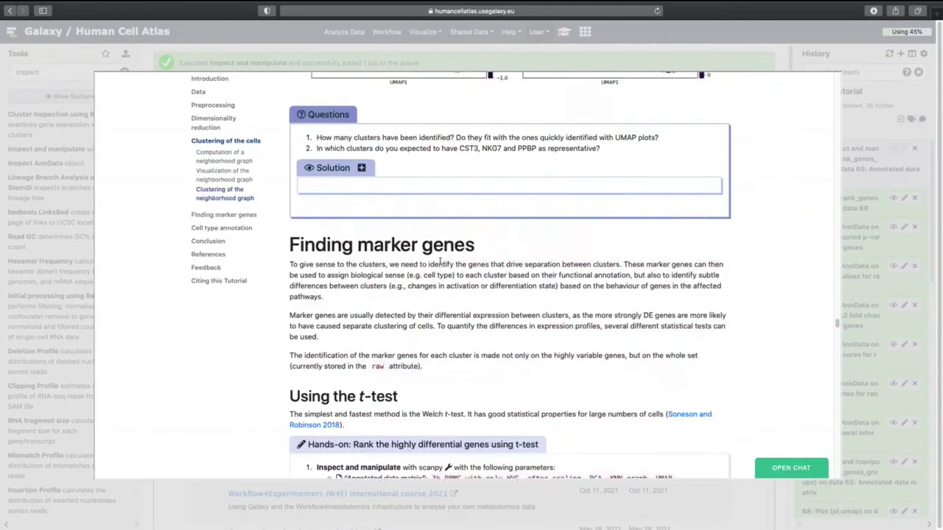
pyautogui.tripleClick(417, 266)
pyautogui.click(881, 352)
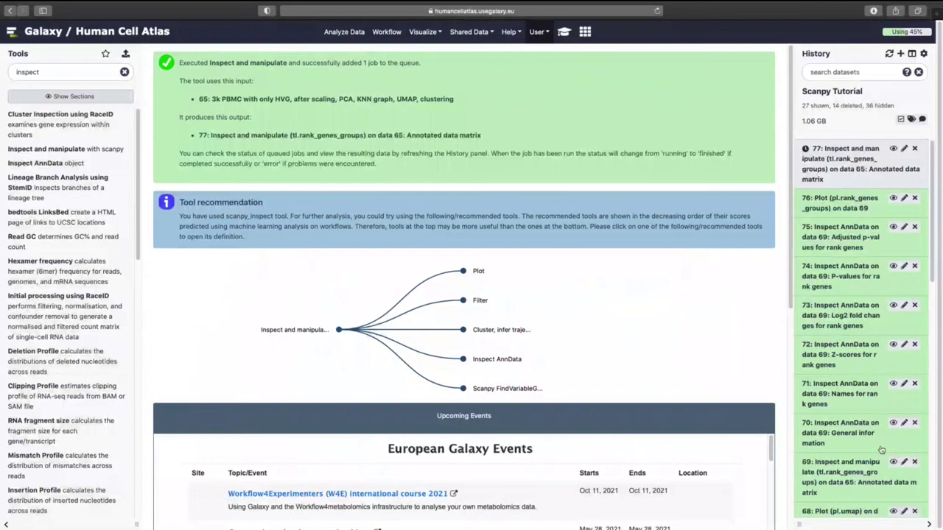
pyautogui.click(904, 462)
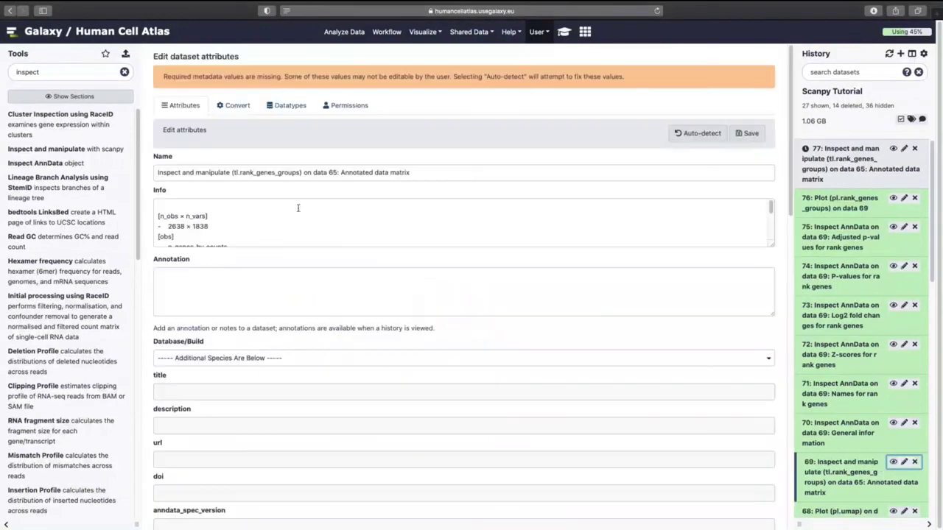
pyautogui.tripleClick(312, 171)
pyautogui.write('3k PBMC with only HVG, after scaling, PCA, KNN graph, UMAP, clustering, marker genes with t-test')
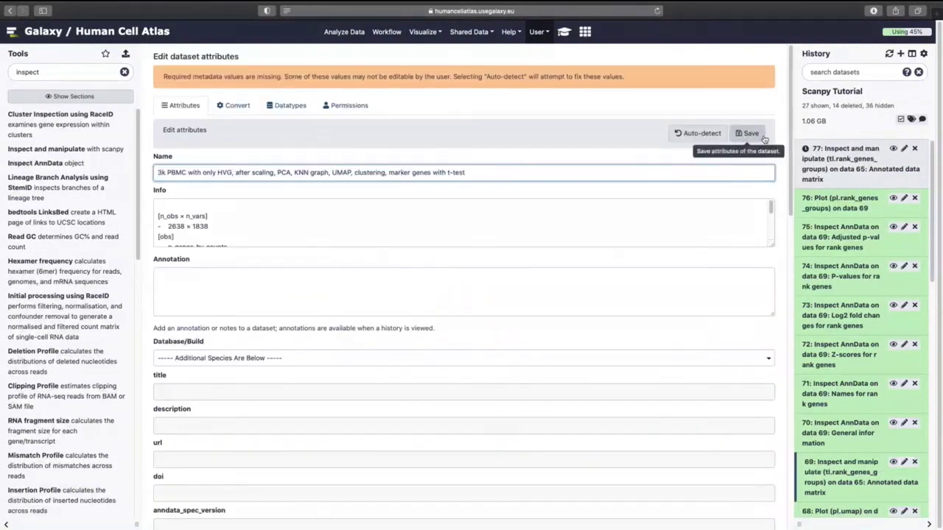
pyautogui.click(748, 133)
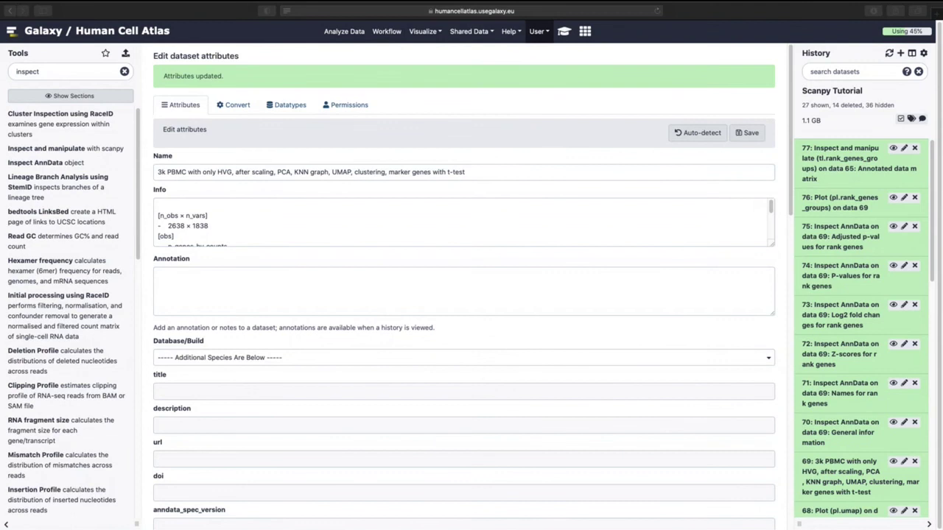
# Rename dataset 77 as "3k PBMC with only HVG, after scaling, PCA, KNN graph, UMAP, clustering, marker genes with Wilcoxon test"
pyautogui.click(904, 148)
pyautogui.tripleClick(330, 171)
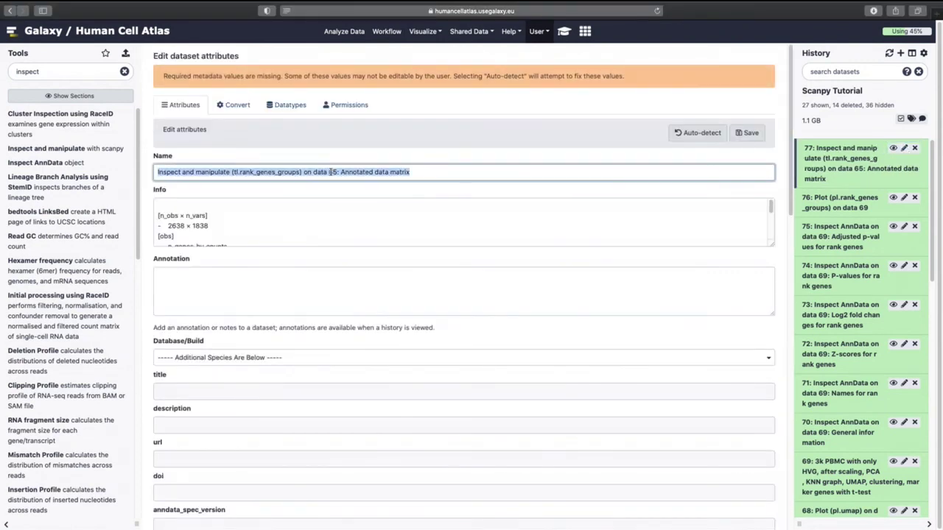
pyautogui.write('3k PBMC with only HVG, after scaling, PCA, KNN graph, UMAP, clustering, marker genes with Wilcoxon test')
pyautogui.click(749, 133)
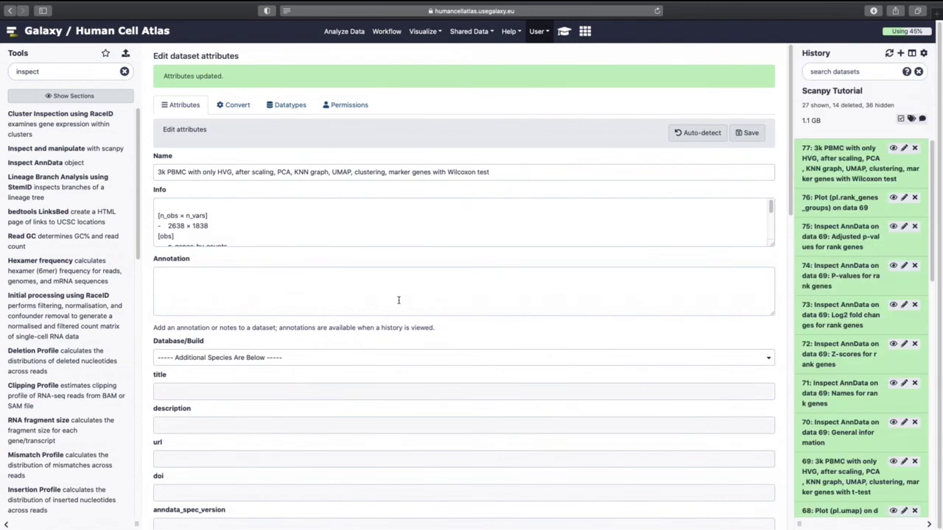
# Rerun the marker gene plot of dataset 76 with the Wilcoxon test dataset 77 as the annotated data matrix
pyautogui.click(849, 203)
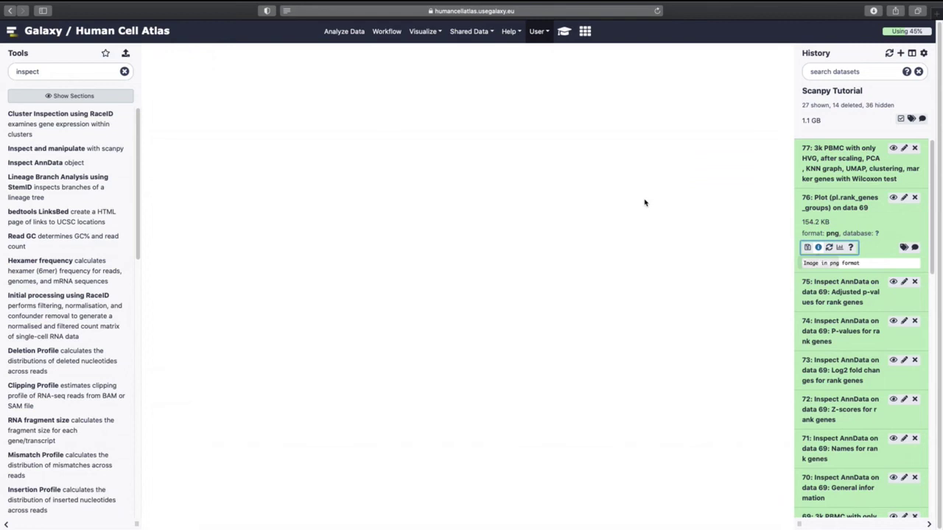
pyautogui.click(283, 109)
pyautogui.click(282, 141)
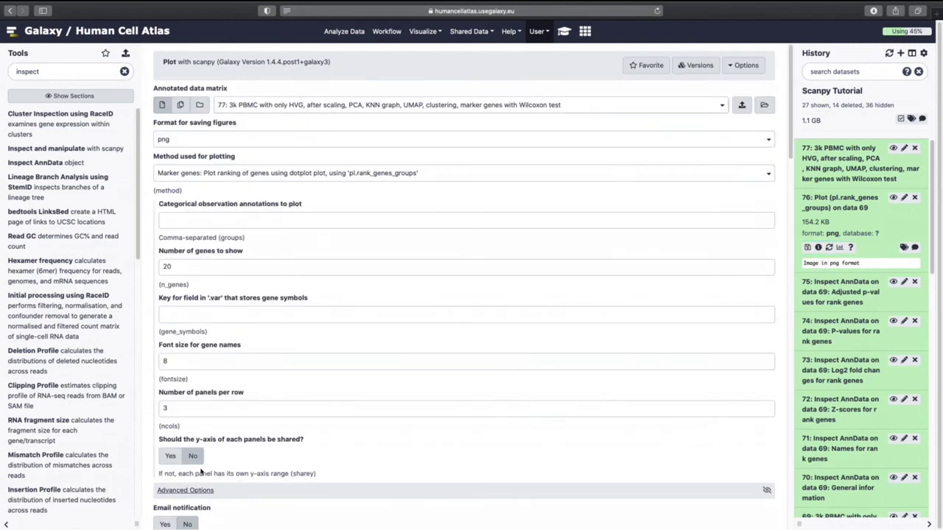
pyautogui.scroll(-1, 201, 472)
pyautogui.click(169, 520)
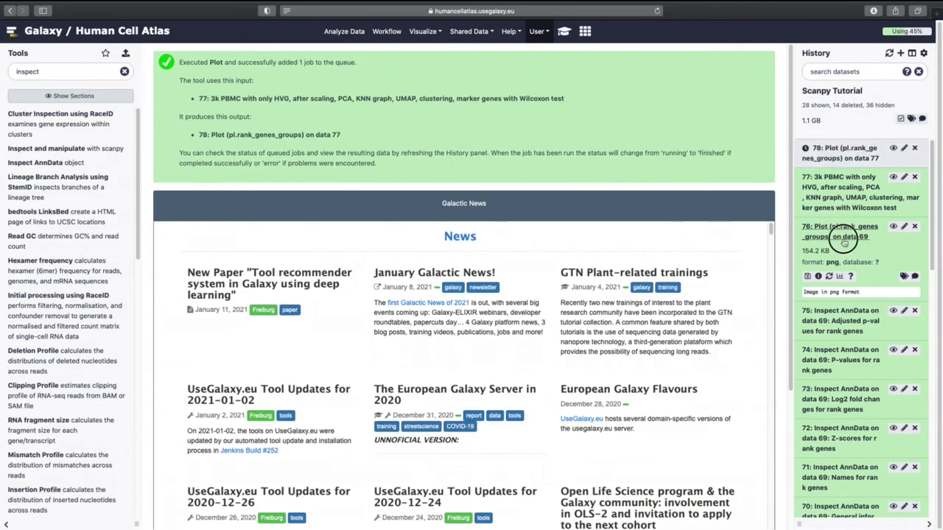
# Rerun the rank genes Inspect AnnData job with the Wilcoxon test dataset 77 as the annotated data matrix
pyautogui.click(844, 243)
pyautogui.click(846, 265)
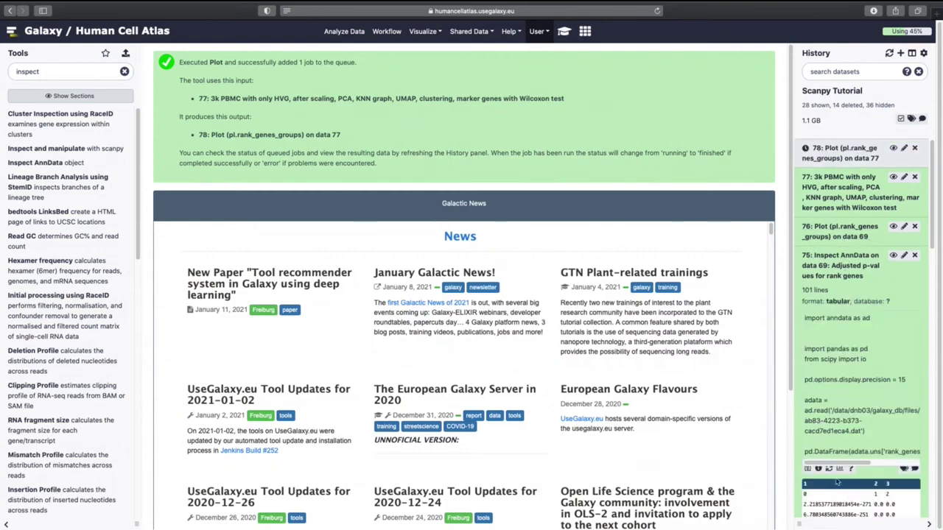
pyautogui.click(840, 468)
pyautogui.click(271, 106)
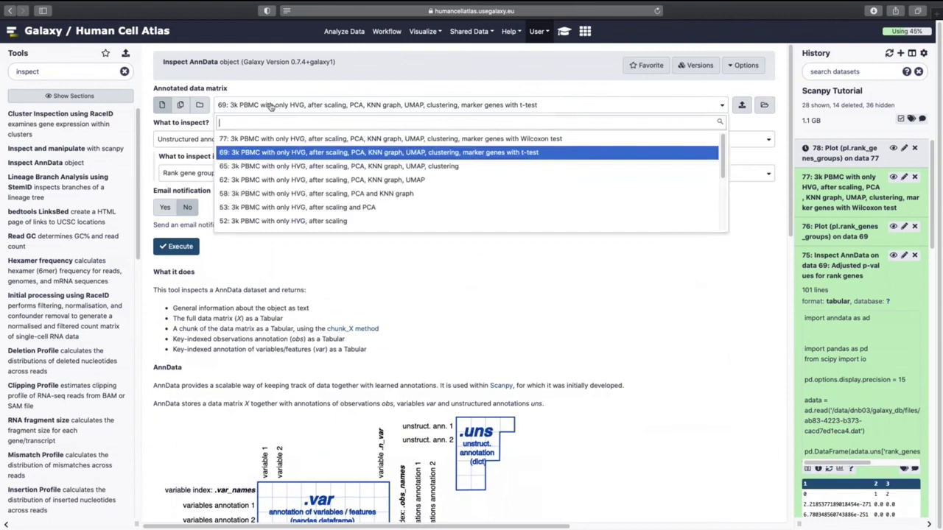
pyautogui.click(269, 138)
pyautogui.click(184, 245)
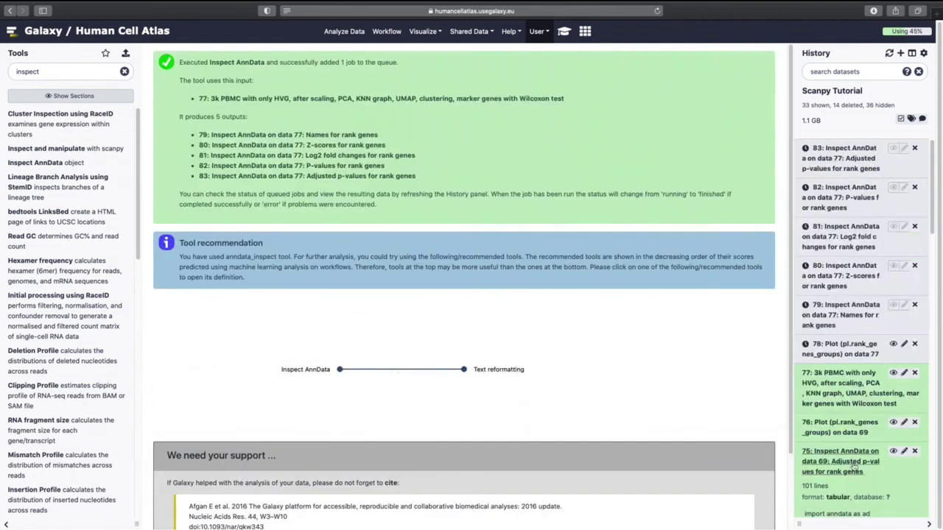
# Rename dataset 71, the names for rank genes from data 69, as "Ranked Genes with t-test"
pyautogui.scroll(-3, 869, 327)
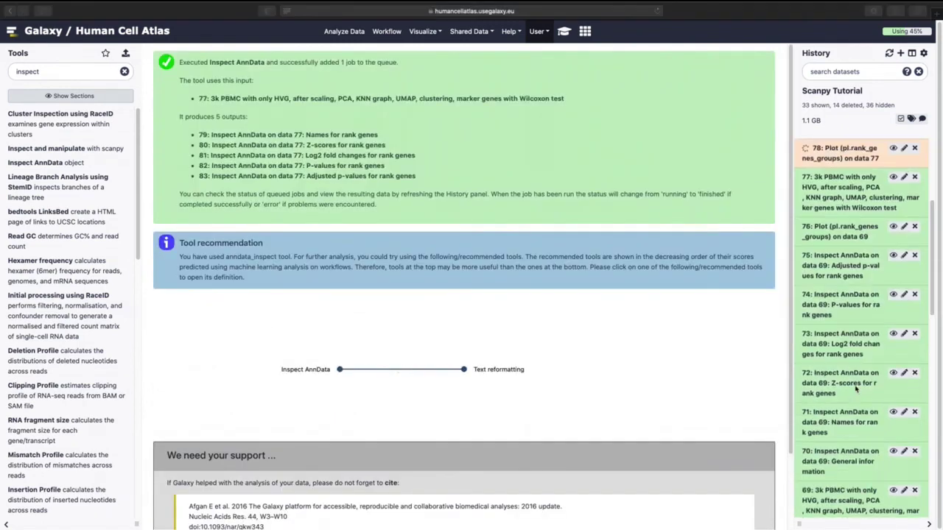
pyautogui.click(905, 403)
pyautogui.tripleClick(328, 140)
pyautogui.write('Ranked Genes with t-s')
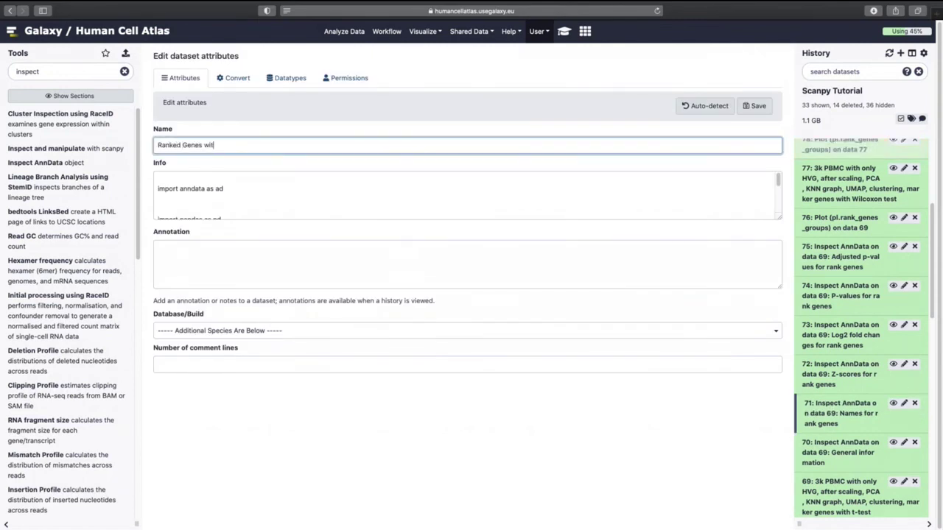
pyautogui.click(756, 106)
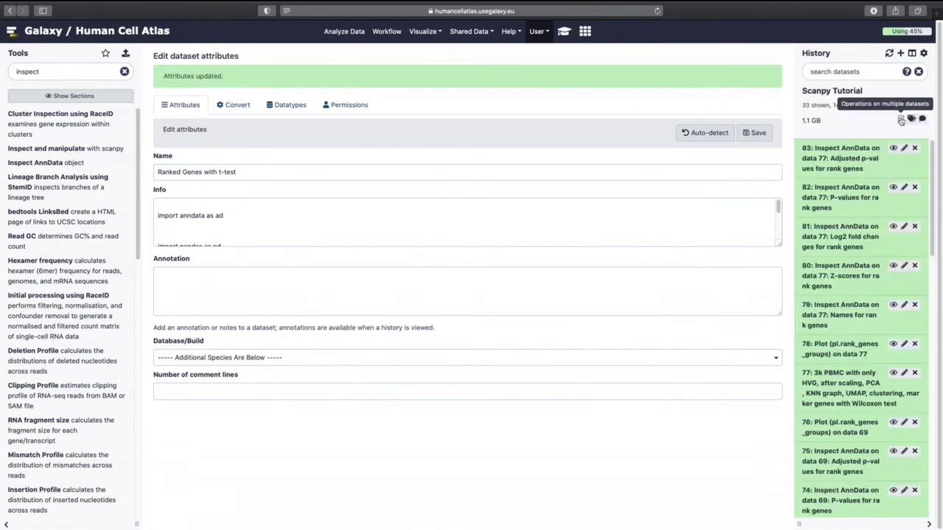
# Hide the adjusted p-values, p-values, log2 fold changes and Z-scores datasets of both rankings (80 to 83 and 72 to 75)
pyautogui.click(901, 120)
pyautogui.click(806, 163)
pyautogui.click(807, 203)
pyautogui.click(807, 231)
pyautogui.click(807, 271)
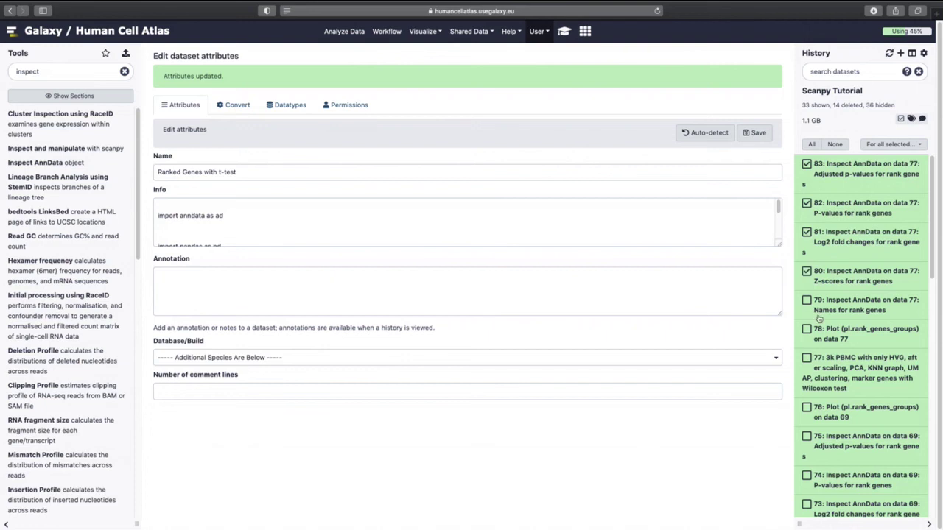
pyautogui.scroll(-3, 808, 332)
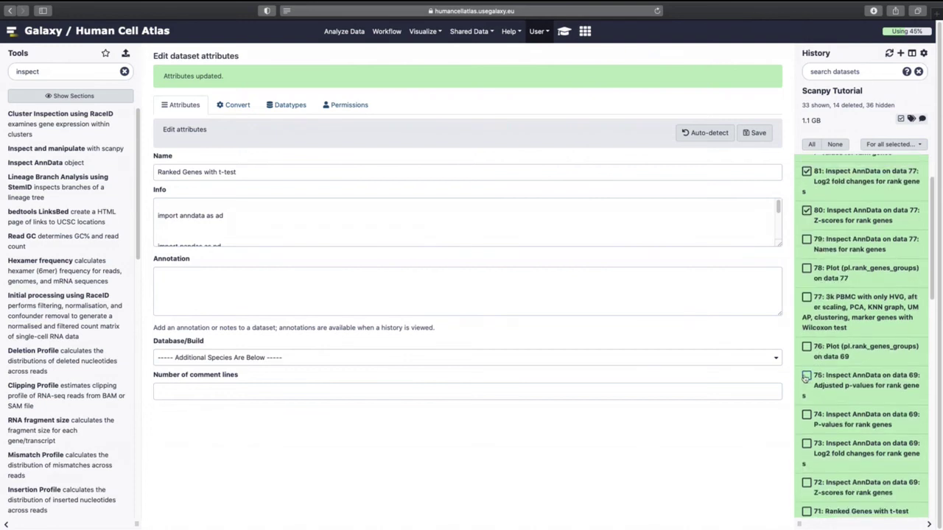
pyautogui.click(807, 415)
pyautogui.click(807, 444)
pyautogui.click(807, 482)
pyautogui.click(893, 145)
pyautogui.click(878, 163)
pyautogui.click(901, 119)
# Rename dataset 79, the names for rank genes from data 77, as "Ranked Genes for Wilcoxon test"
pyautogui.click(893, 149)
pyautogui.click(905, 148)
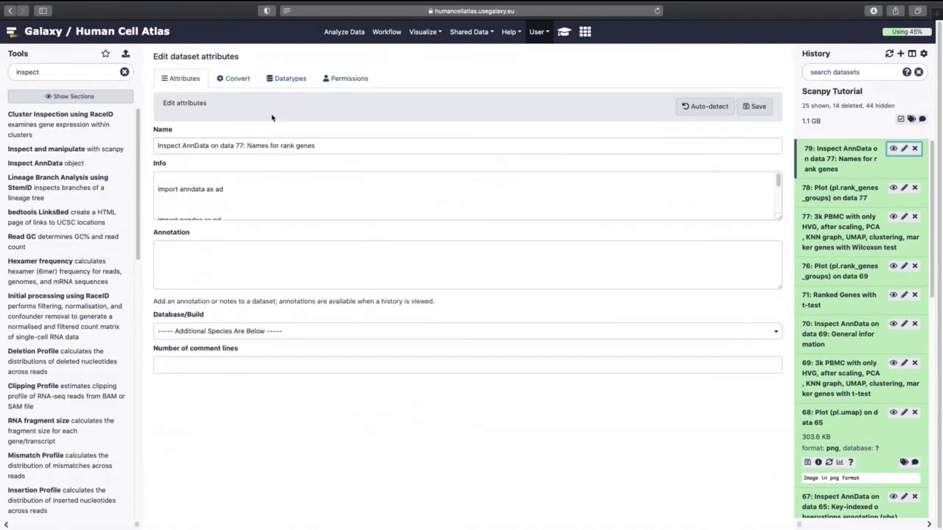
pyautogui.tripleClick(266, 145)
pyautogui.write('Ranked Genes')
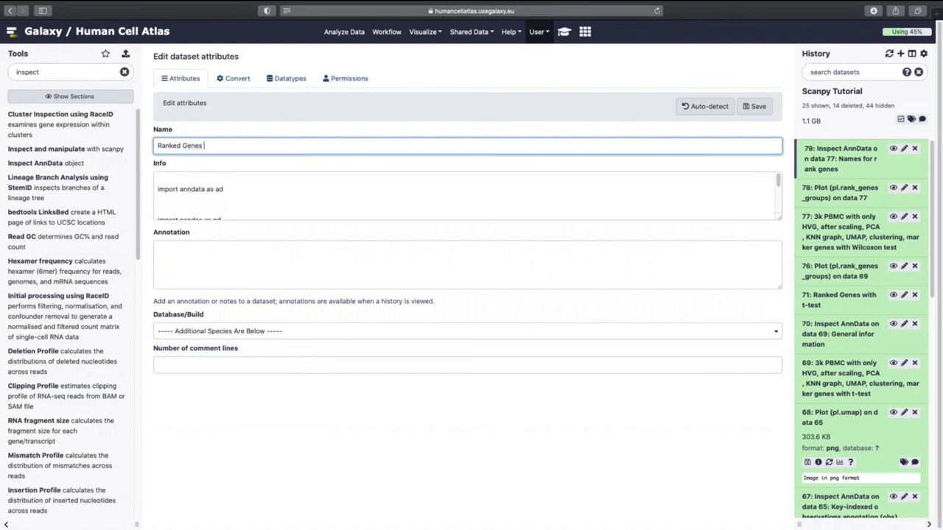
pyautogui.write(' for Wilcoxin')
pyautogui.press('BackSpace')
pyautogui.press('BackSpace')
pyautogui.press('BackSpace')
pyautogui.write('on test')
pyautogui.click(764, 108)
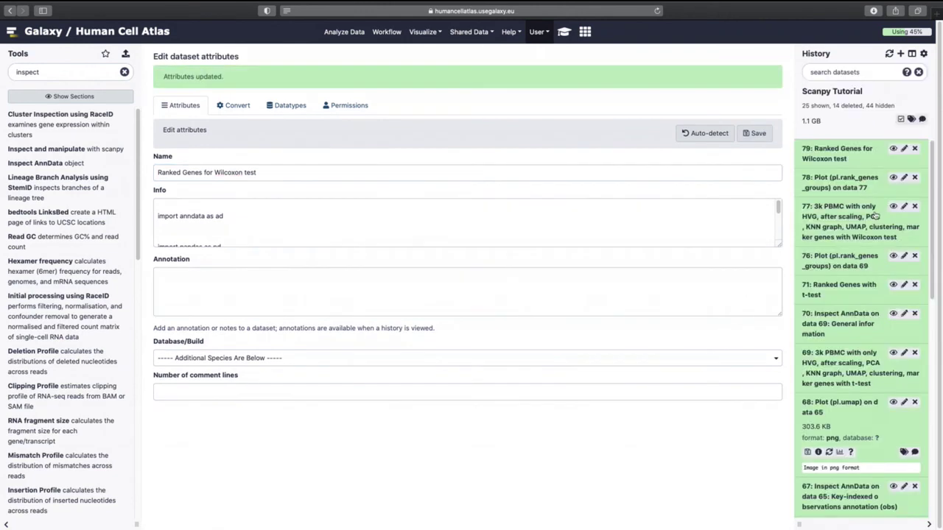
# Compare the ranked gene tables from the Wilcoxon test and the t-test by viewing datasets 79 and 71 alternately
pyautogui.click(892, 149)
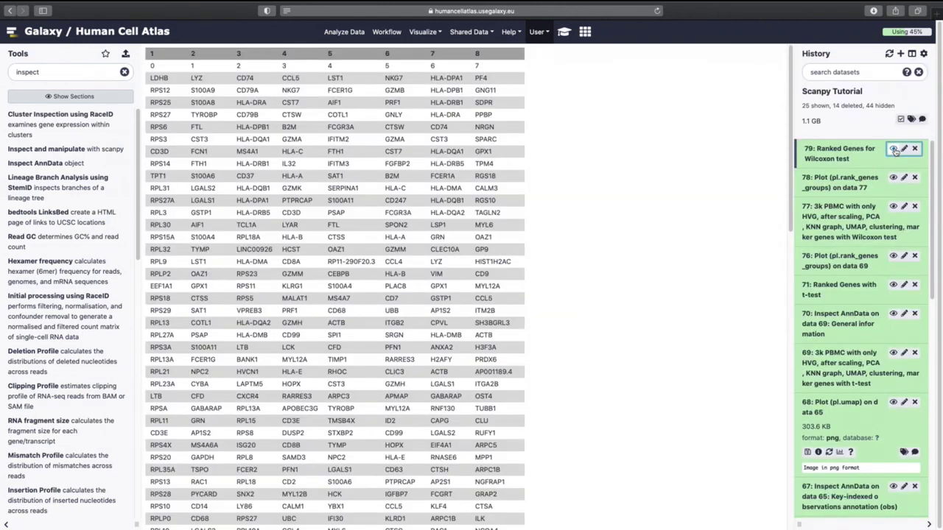
pyautogui.click(862, 401)
pyautogui.click(893, 285)
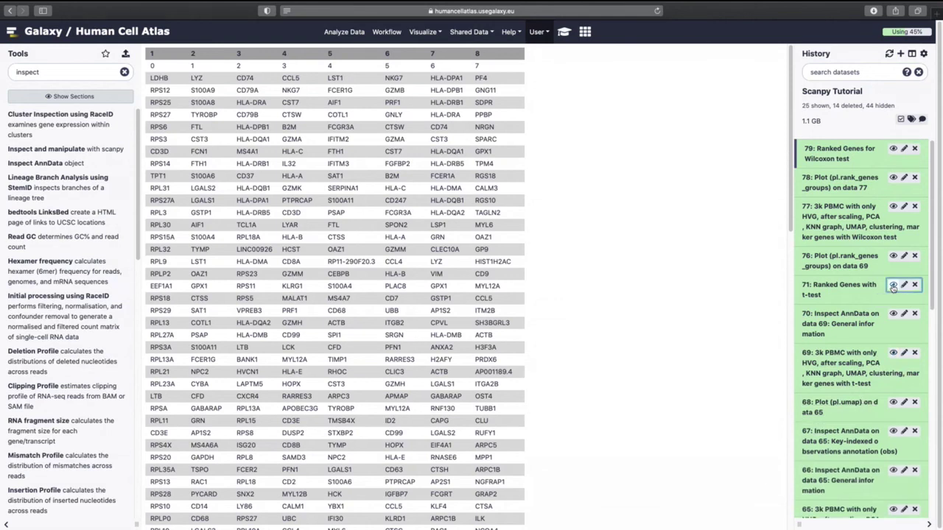
pyautogui.click(893, 149)
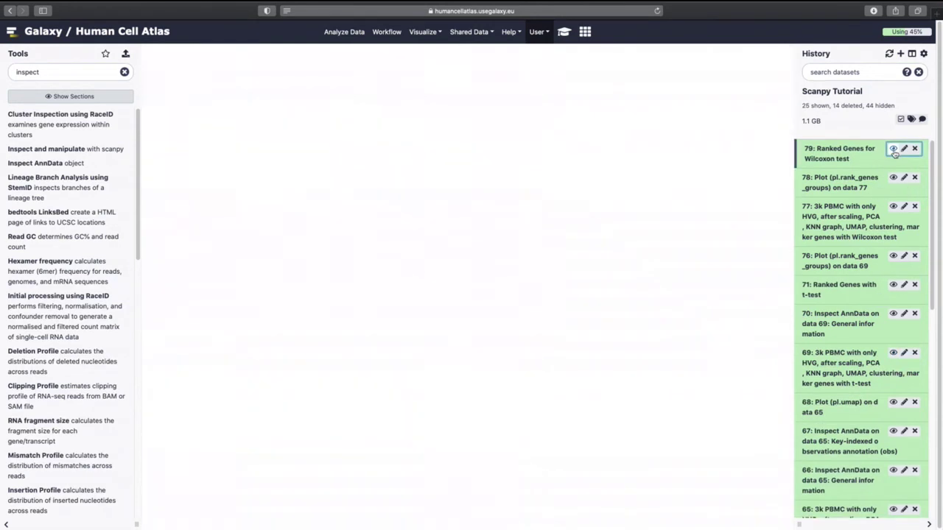
pyautogui.click(894, 285)
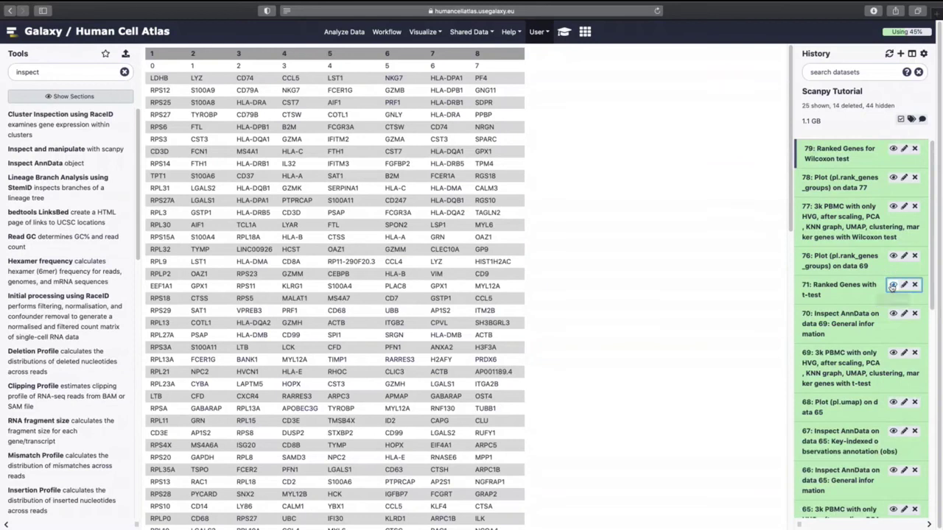
# Compare the Wilcoxon and t-test marker gene ranking plots by viewing datasets 78 and 76 alternately
pyautogui.click(893, 149)
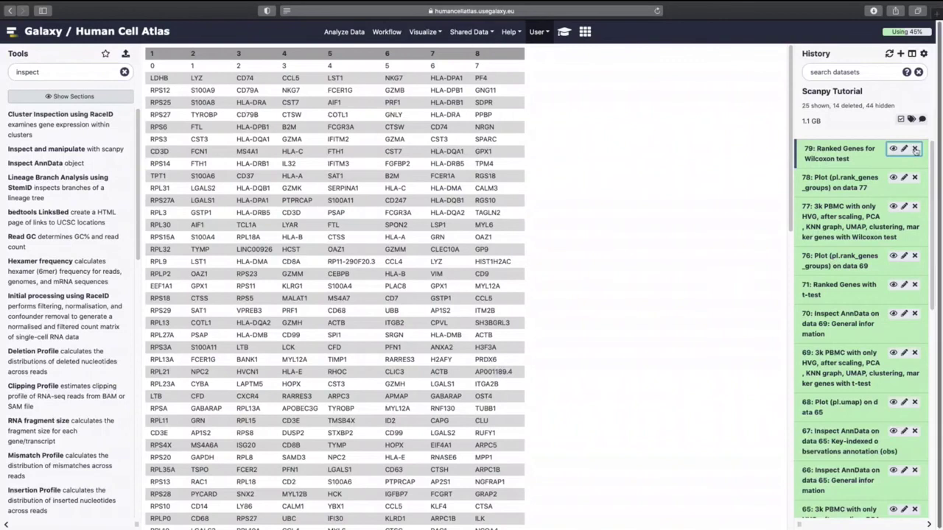
pyautogui.click(893, 178)
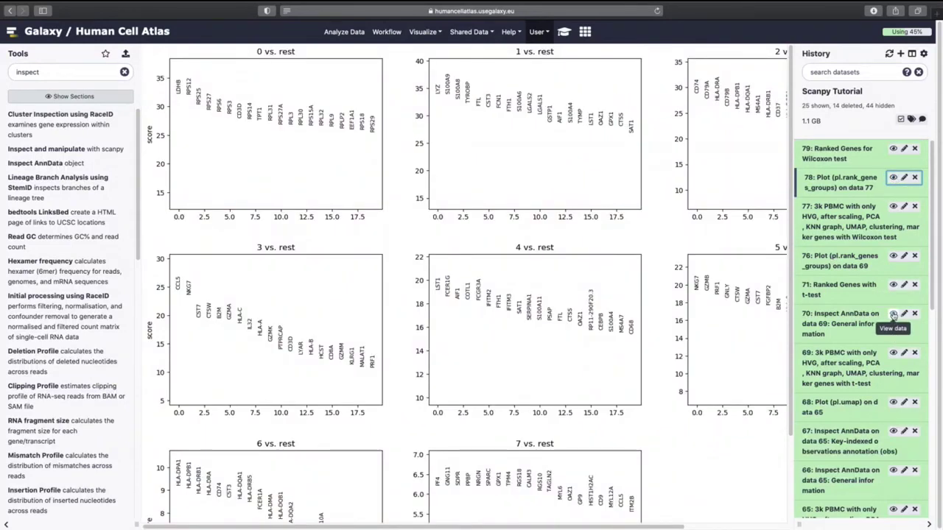
pyautogui.click(894, 256)
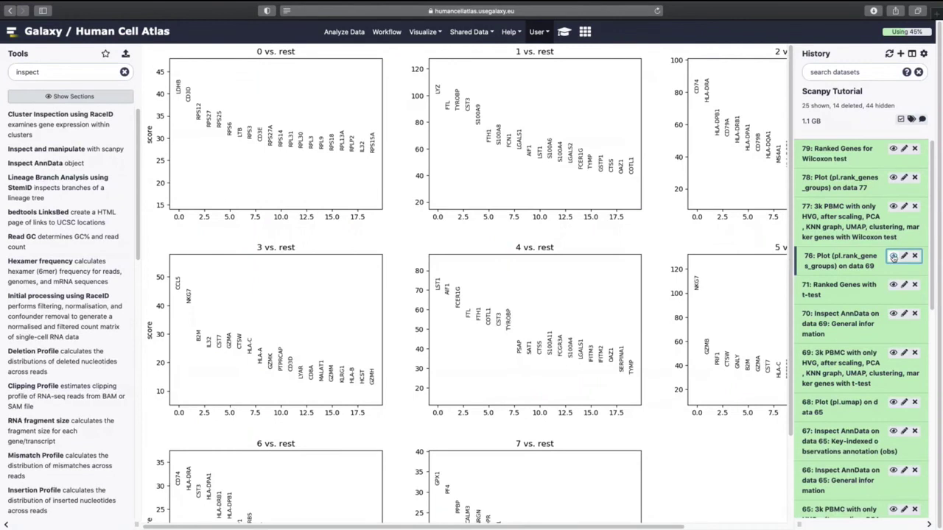
pyautogui.click(893, 177)
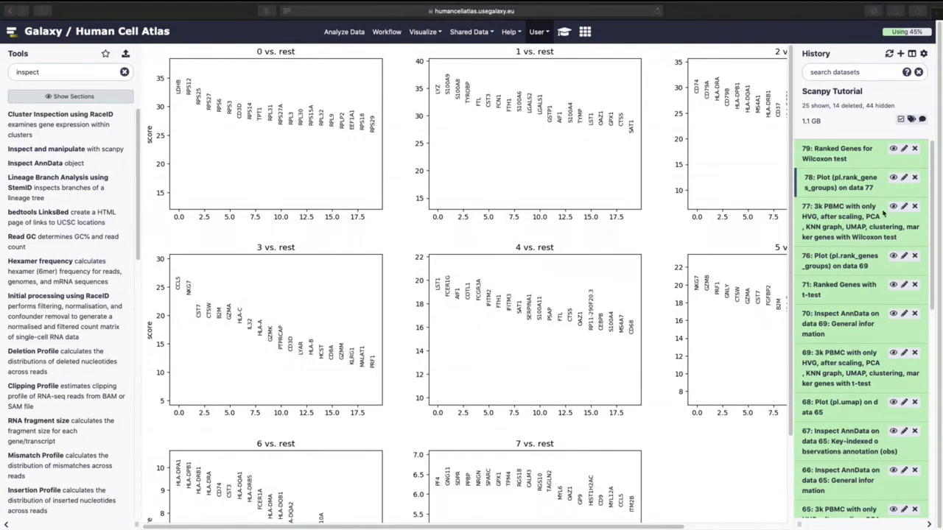
# Reopen the plot job of dataset 78 and set it to "Generic: Violin plot, using 'pl.violin'" with a subset of variables as keys
pyautogui.click(859, 188)
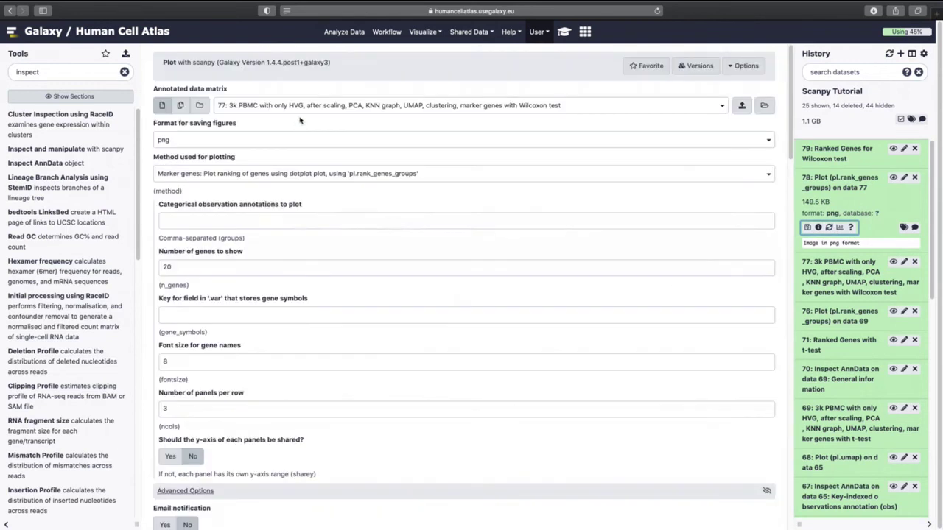
pyautogui.click(299, 111)
pyautogui.click(299, 112)
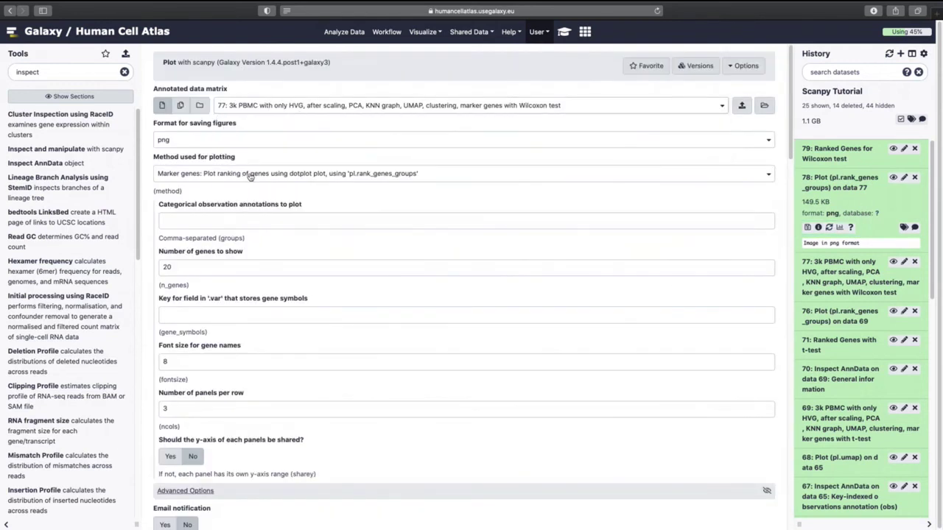
pyautogui.click(249, 173)
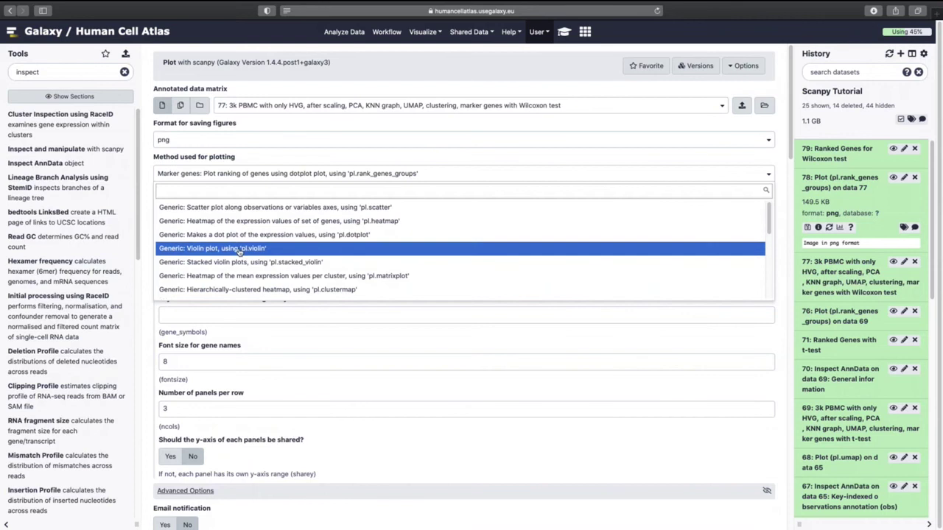
pyautogui.click(238, 246)
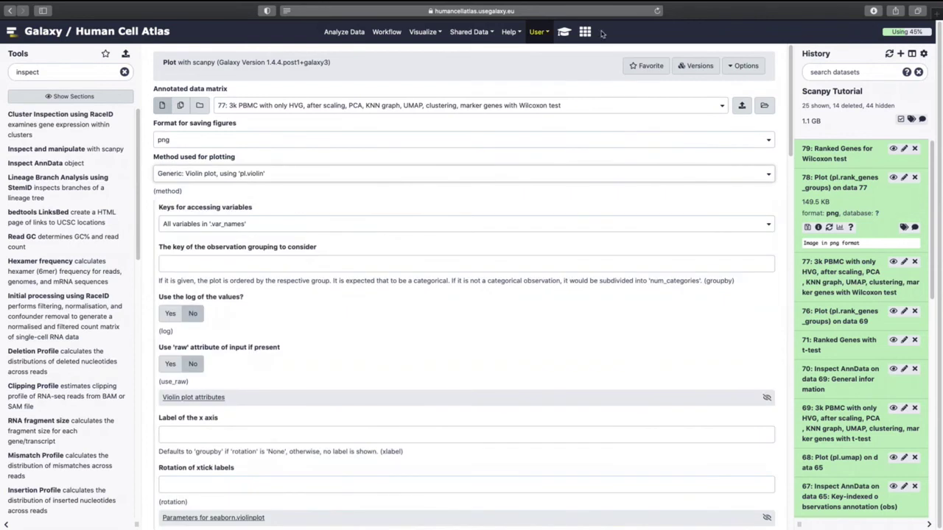
pyautogui.click(211, 224)
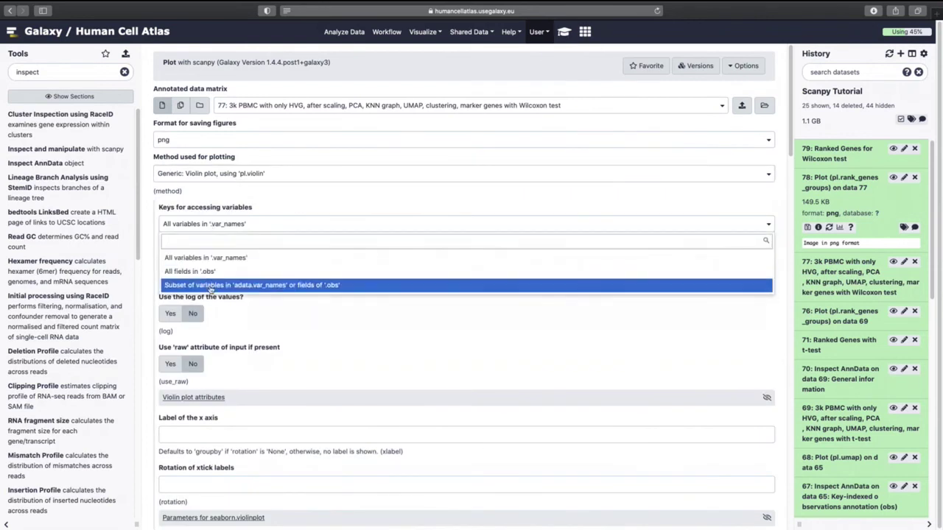
pyautogui.click(211, 286)
# Copy CST3, NKG7, PPBP from the tutorial as the variable keys, group by louvain, and run the violin plot
pyautogui.click(564, 32)
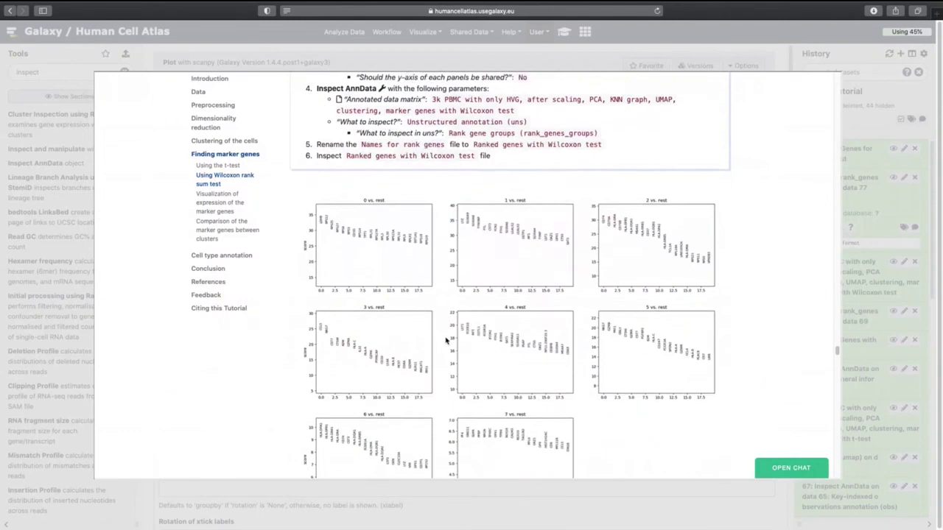
pyautogui.scroll(-15, 447, 335)
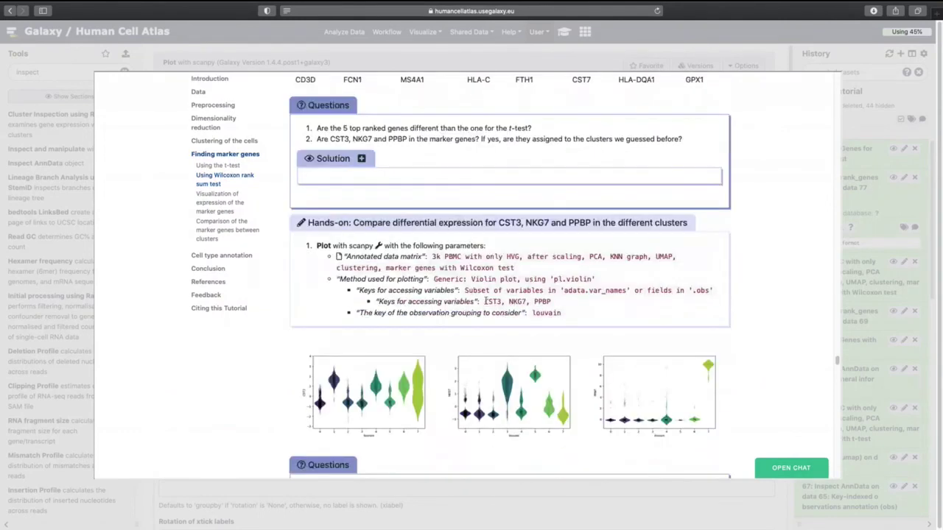
pyautogui.moveTo(485, 301); pyautogui.dragTo(623, 302)
pyautogui.press('super+c')
pyautogui.click(866, 211)
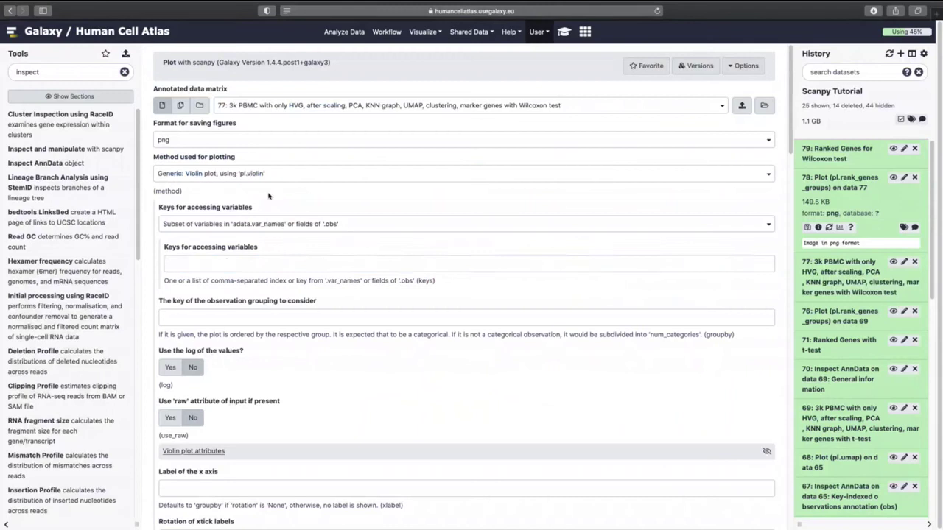
pyautogui.press('super+v')
pyautogui.click(219, 319)
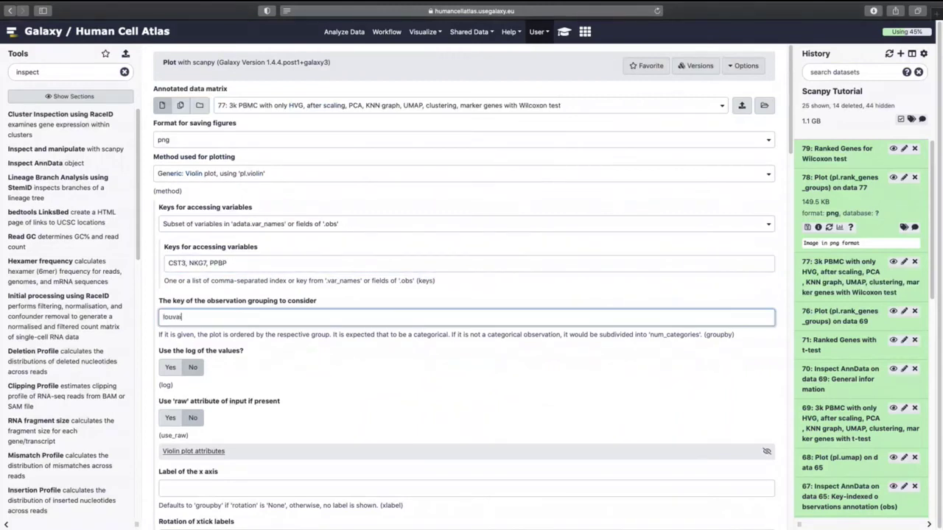
pyautogui.write('louvain')
pyautogui.scroll(-6, 354, 324)
pyautogui.click(176, 393)
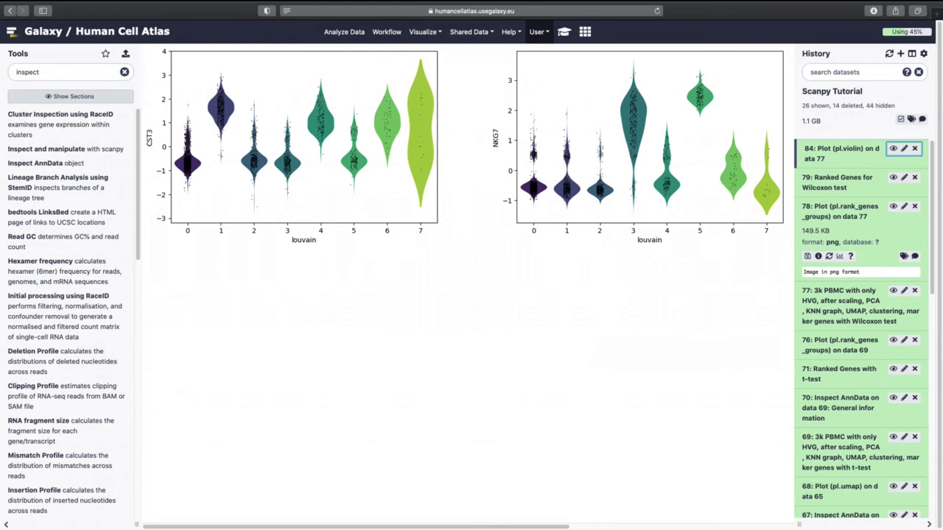
# Reopen the plot job of dataset 84 and set it to "Generic: Stacked violin plots, using 'pl.stacked_violin'" with a subset of variables in 'adata.var_names'
pyautogui.click(848, 155)
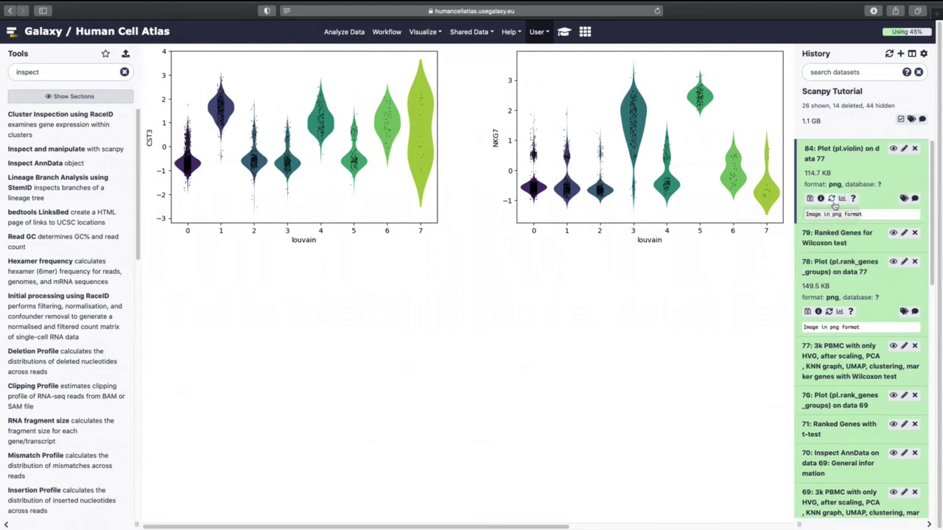
pyautogui.click(832, 199)
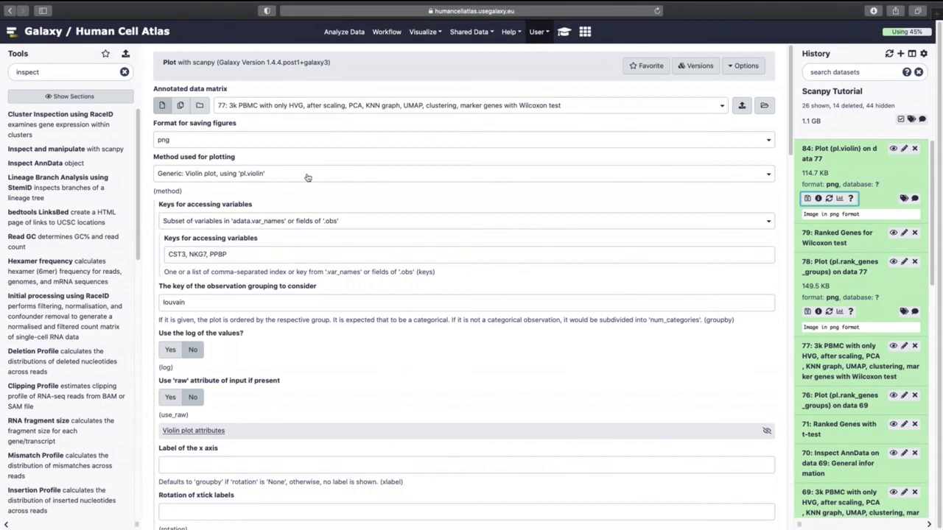
pyautogui.click(308, 177)
pyautogui.click(297, 265)
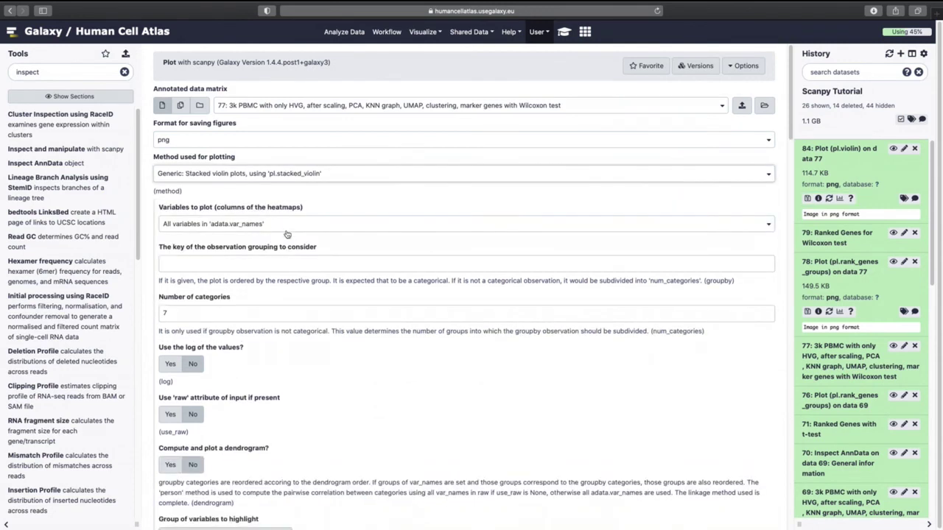
pyautogui.click(288, 229)
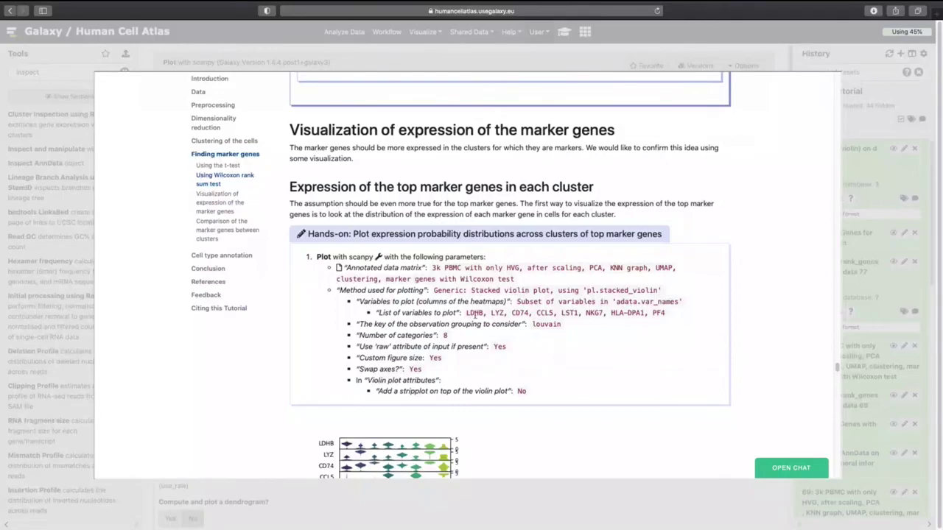
# Copy LDHB, LYZ, CD74, CCL5, LST1, NKG7, HLA-DPA1, PF4 from the tutorial as variables to plot, group by louvain, and set 8 categories
pyautogui.moveTo(466, 313); pyautogui.dragTo(666, 313)
pyautogui.hotkey('ctrl', 'c')
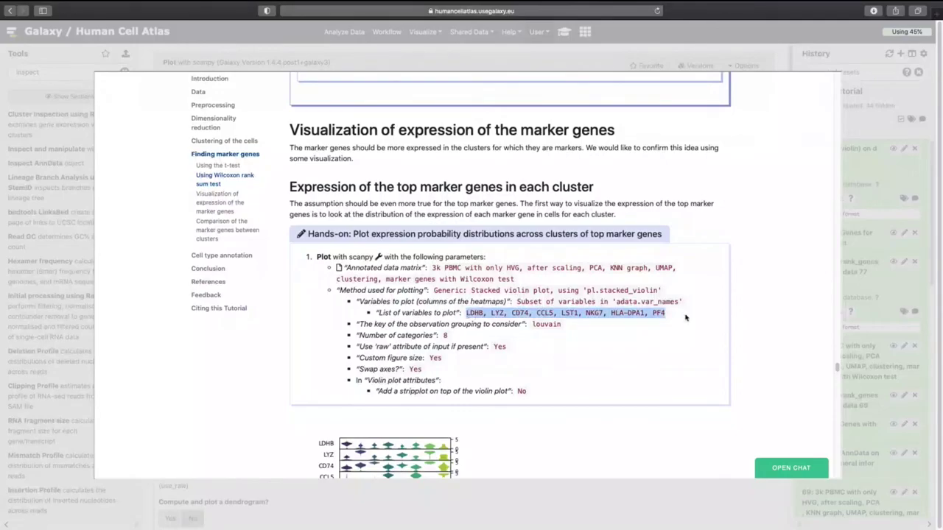
pyautogui.click(878, 232)
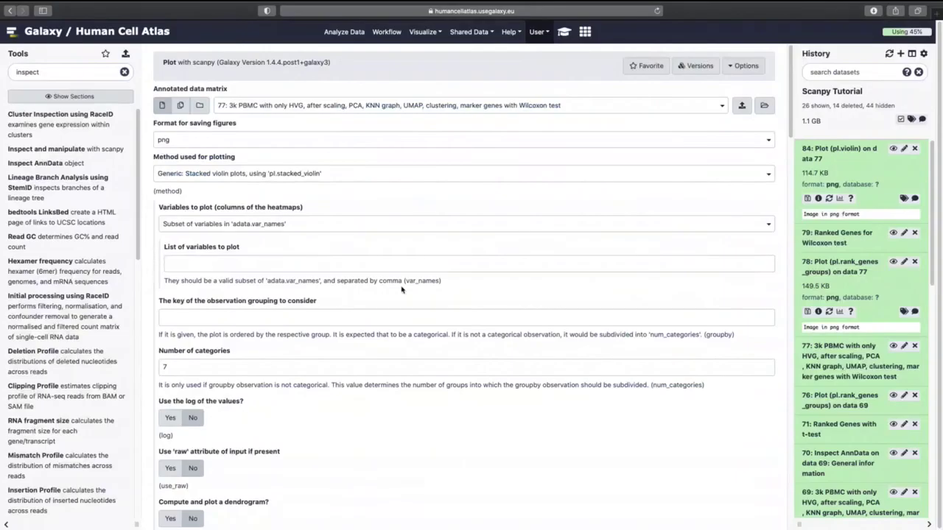
pyautogui.click(216, 263)
pyautogui.hotkey('ctrl', 'v')
pyautogui.click(216, 316)
pyautogui.write('louvain')
pyautogui.press('Tab')
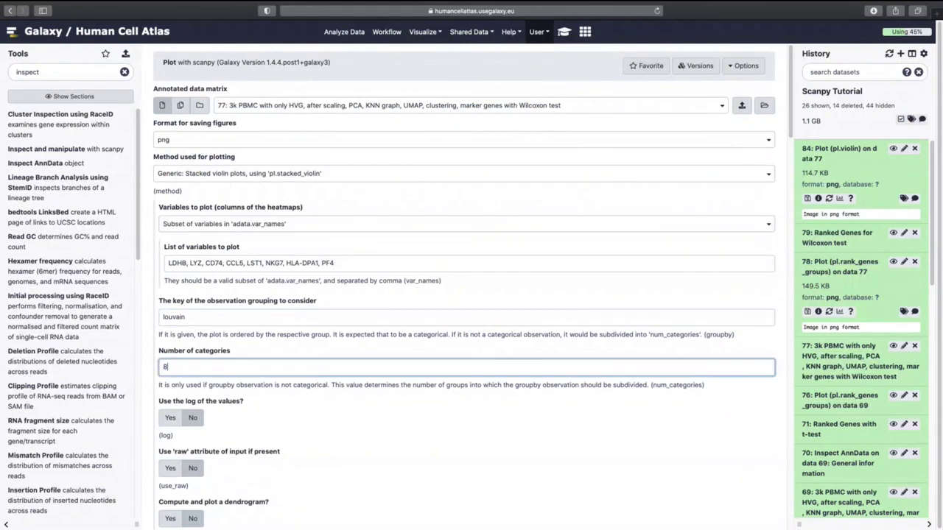
pyautogui.click(214, 316)
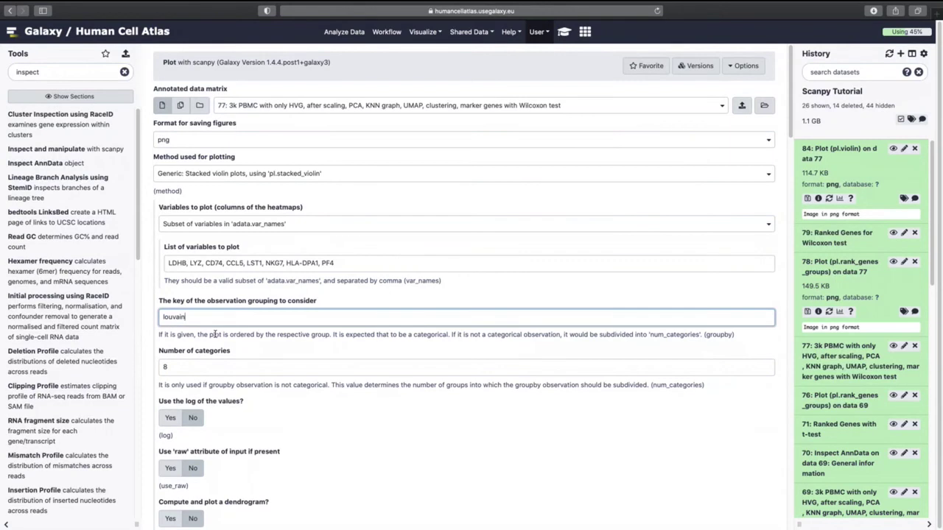
# Enable the 'raw' attribute of the input and swapped axes for the stacked violin plot
pyautogui.scroll(-2, 199, 343)
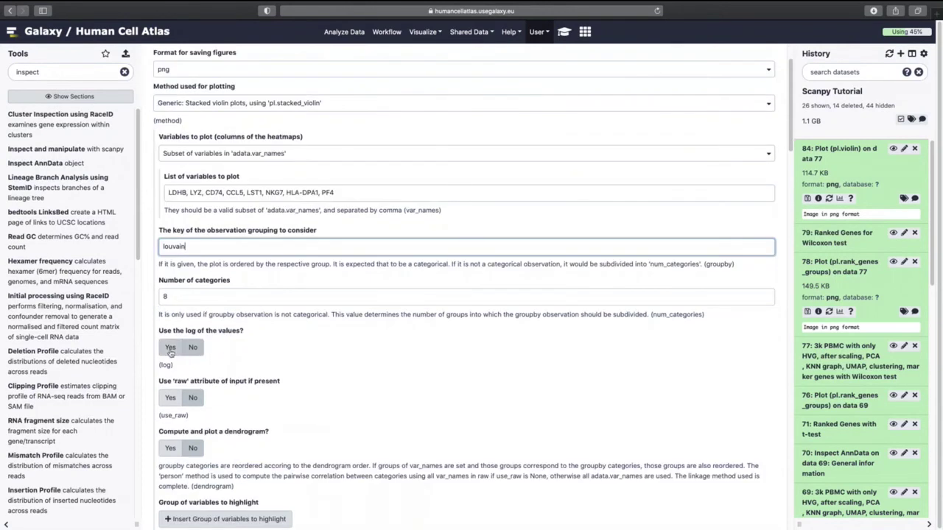
pyautogui.click(170, 399)
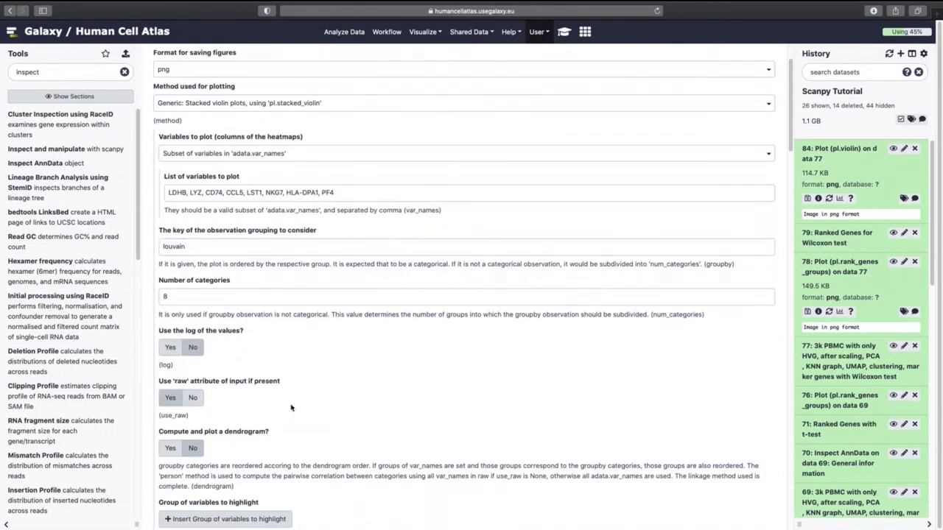
pyautogui.scroll(-1, 291, 408)
pyautogui.scroll(-1, 291, 408)
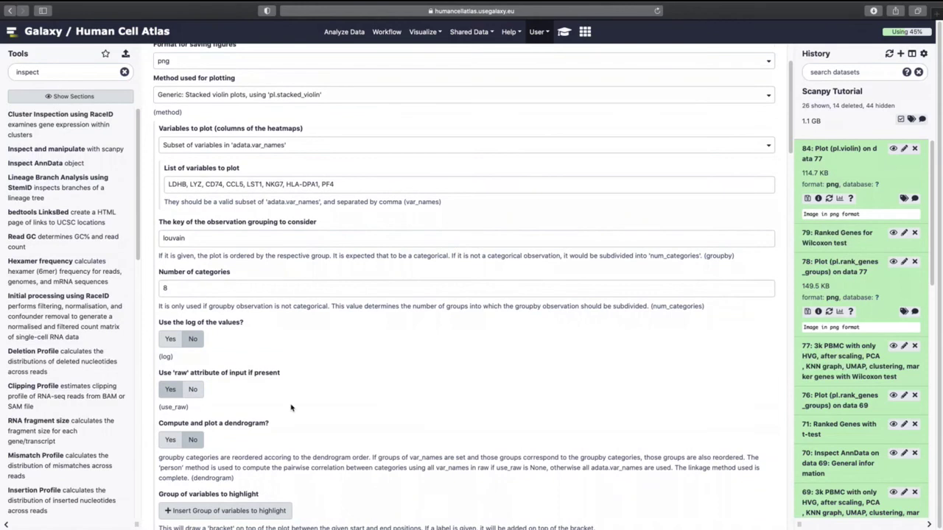
pyautogui.scroll(-5, 291, 409)
pyautogui.scroll(-1, 198, 391)
pyautogui.click(172, 391)
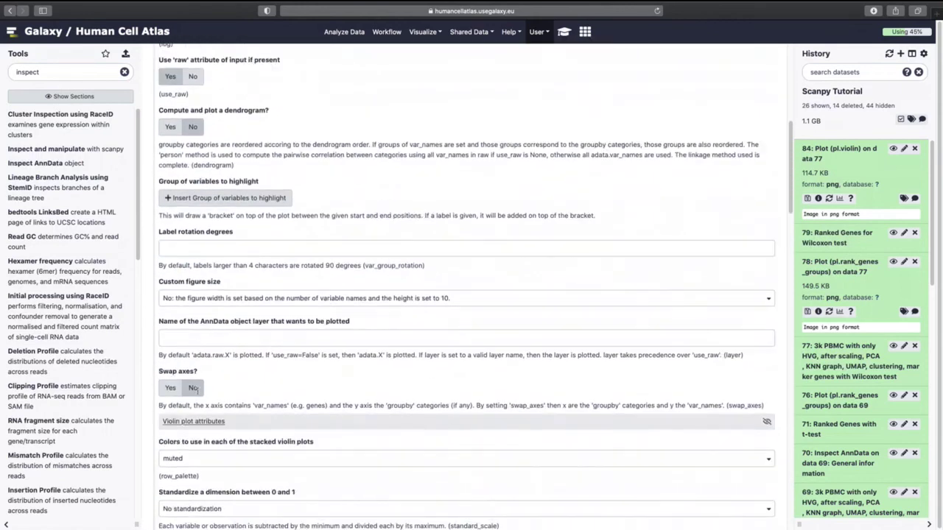
# Enable a custom figure size for the stacked violin plot with width 5 and height 5
pyautogui.scroll(-3, 214, 391)
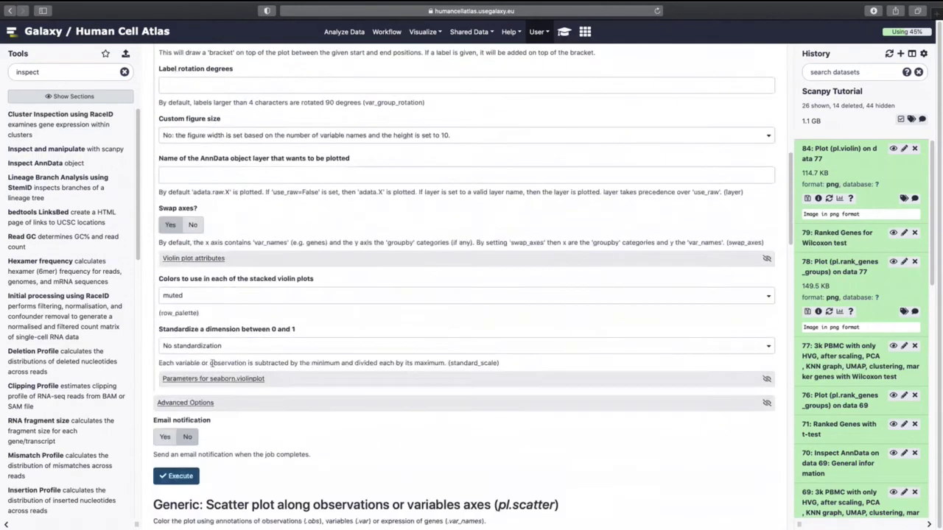
pyautogui.scroll(3, 205, 317)
pyautogui.click(200, 342)
pyautogui.click(192, 376)
pyautogui.scroll(-1, 217, 375)
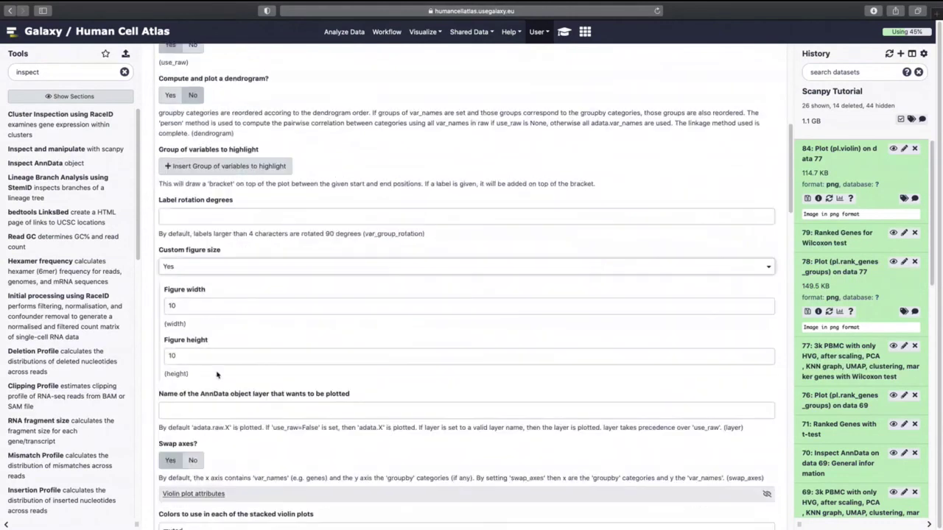
pyautogui.doubleClick(190, 310)
pyautogui.write('5')
pyautogui.doubleClick(198, 357)
pyautogui.write('5')
pyautogui.scroll(-3, 184, 442)
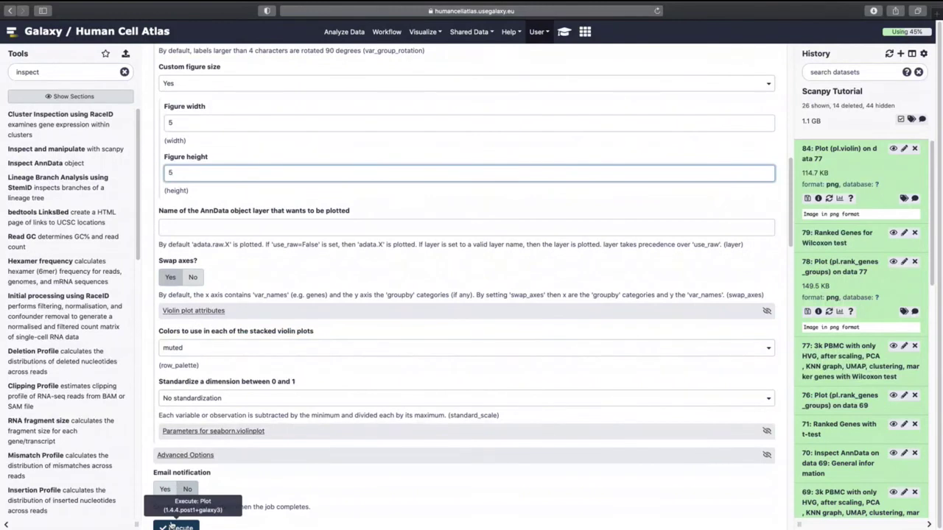
# Run the stacked violin plot with no stripplot on top of the violins and view the output dataset 85
pyautogui.click(193, 311)
pyautogui.click(194, 346)
pyautogui.click(194, 393)
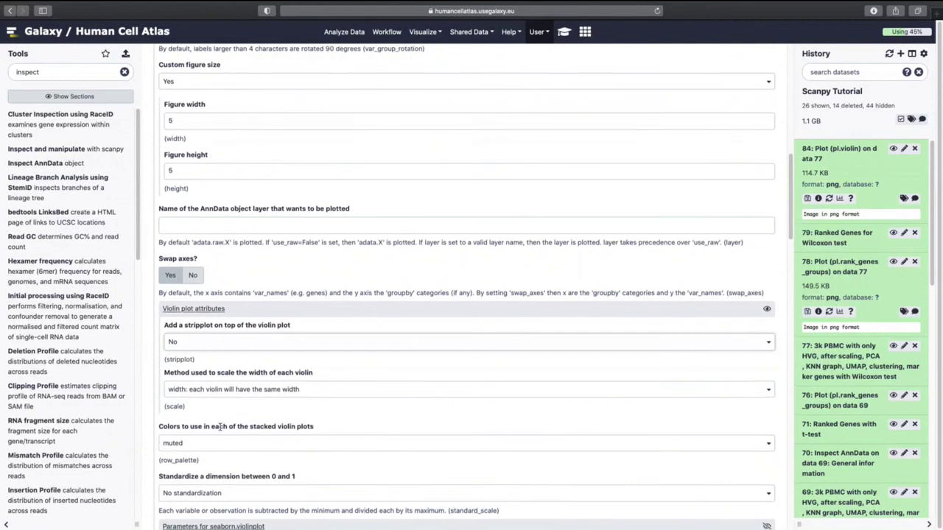
pyautogui.scroll(-5, 219, 427)
pyautogui.click(177, 350)
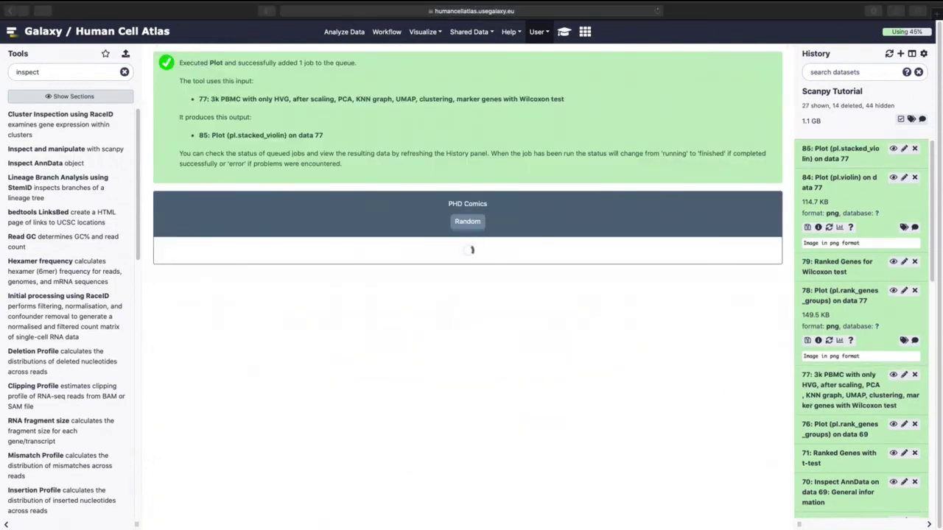
pyautogui.click(893, 148)
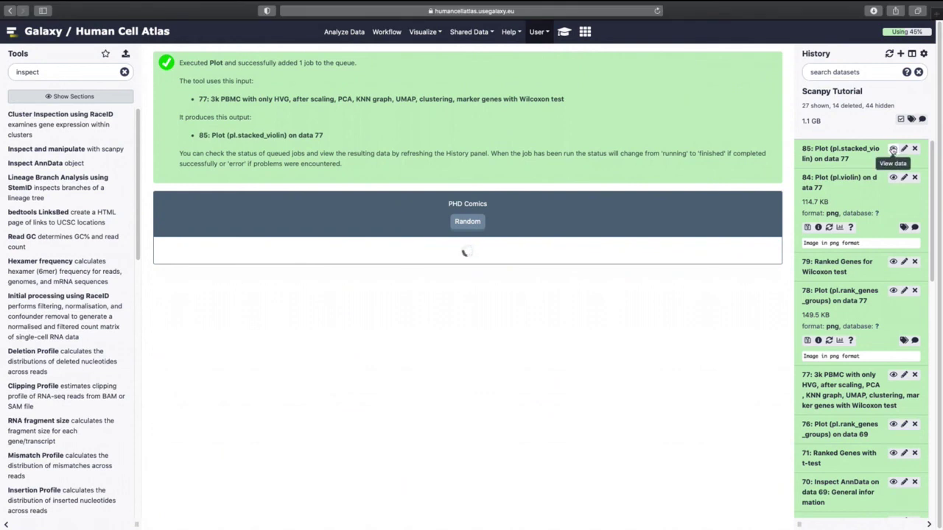